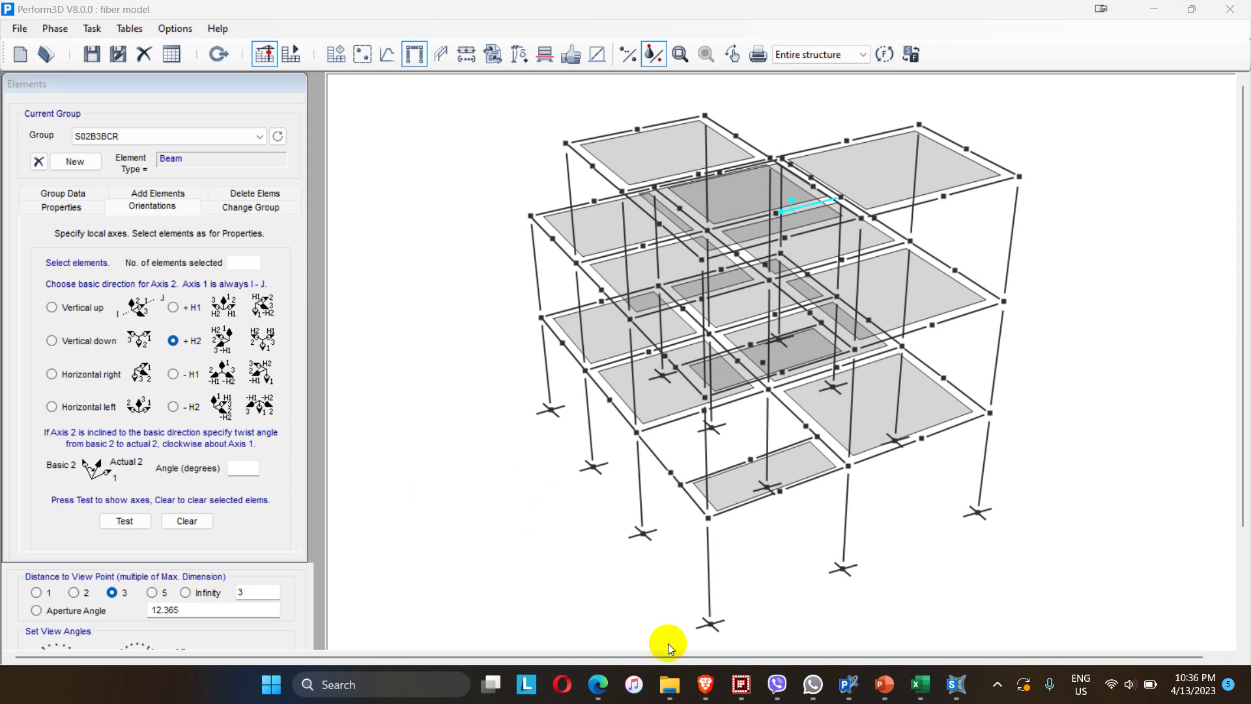
Switch to PowerPoint, examine the column section's size and reinforcement details, and return to Perform3D
{"action": "mouse_move", "coordinate": [884, 684]}
{"action": "left_click", "coordinate": [843, 638]}
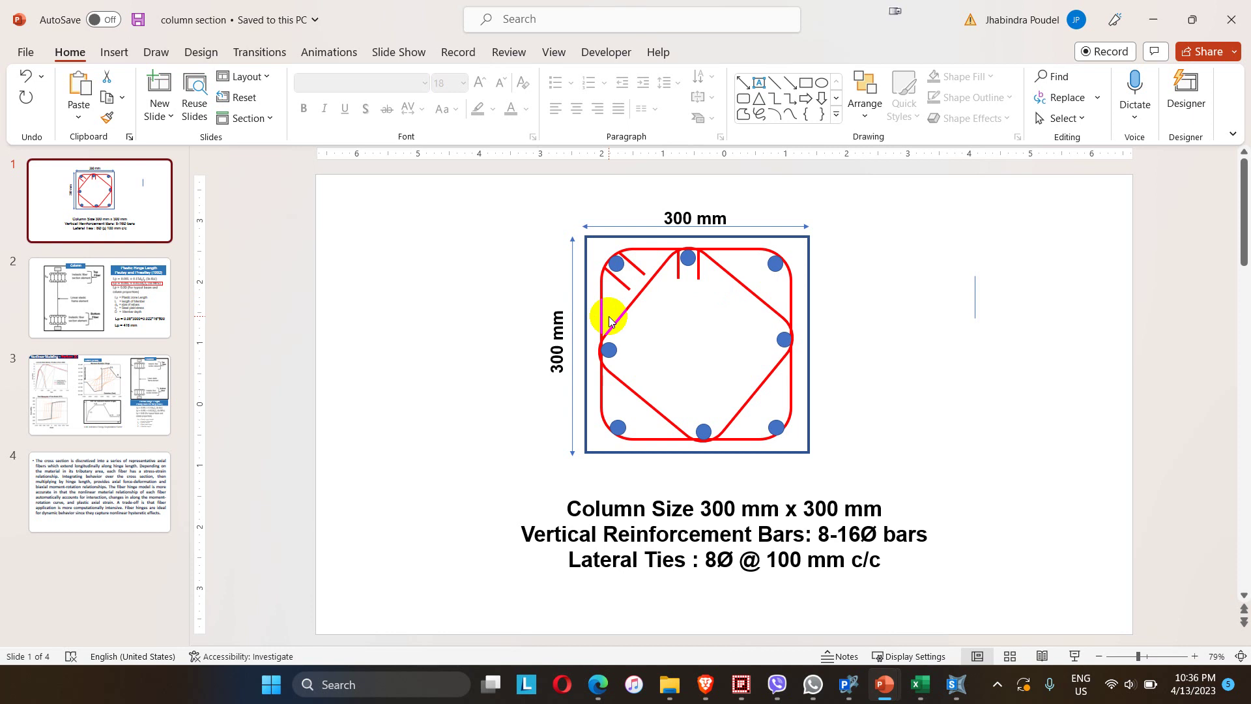
{"action": "left_click", "coordinate": [847, 684]}
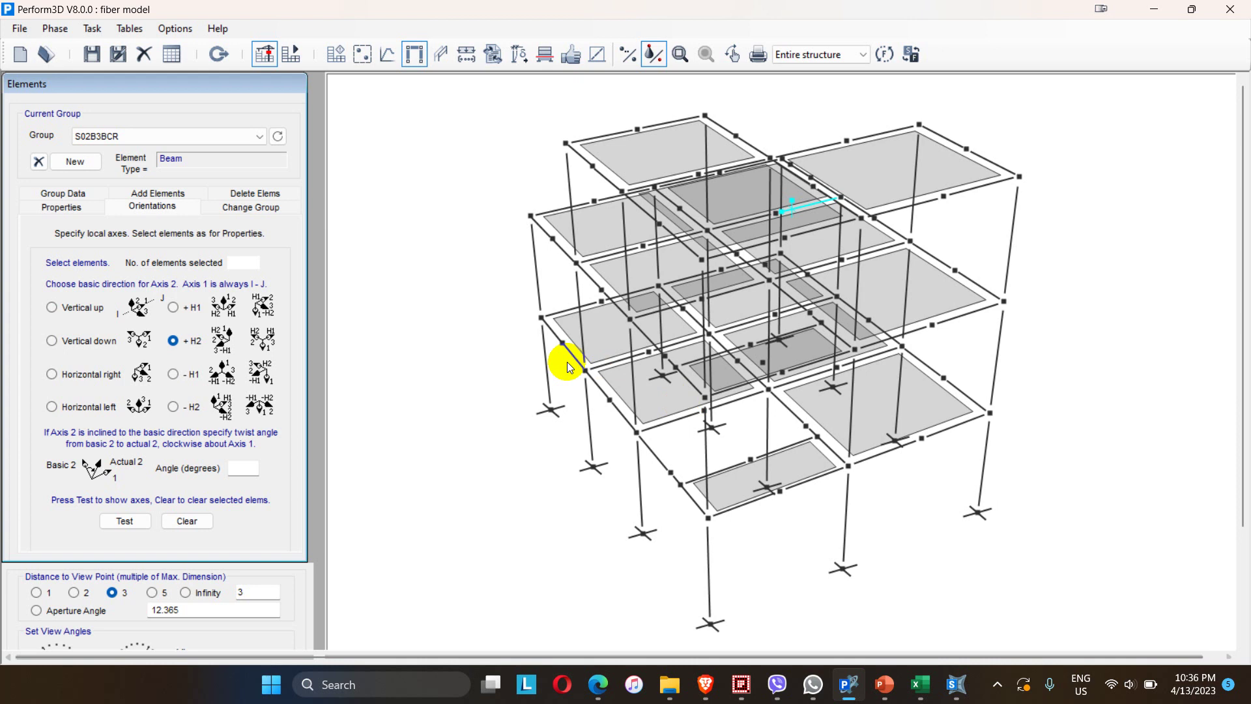
Switch to SAP2000 and review the property data of the M20 concrete material without changing it
{"action": "left_click", "coordinate": [958, 686]}
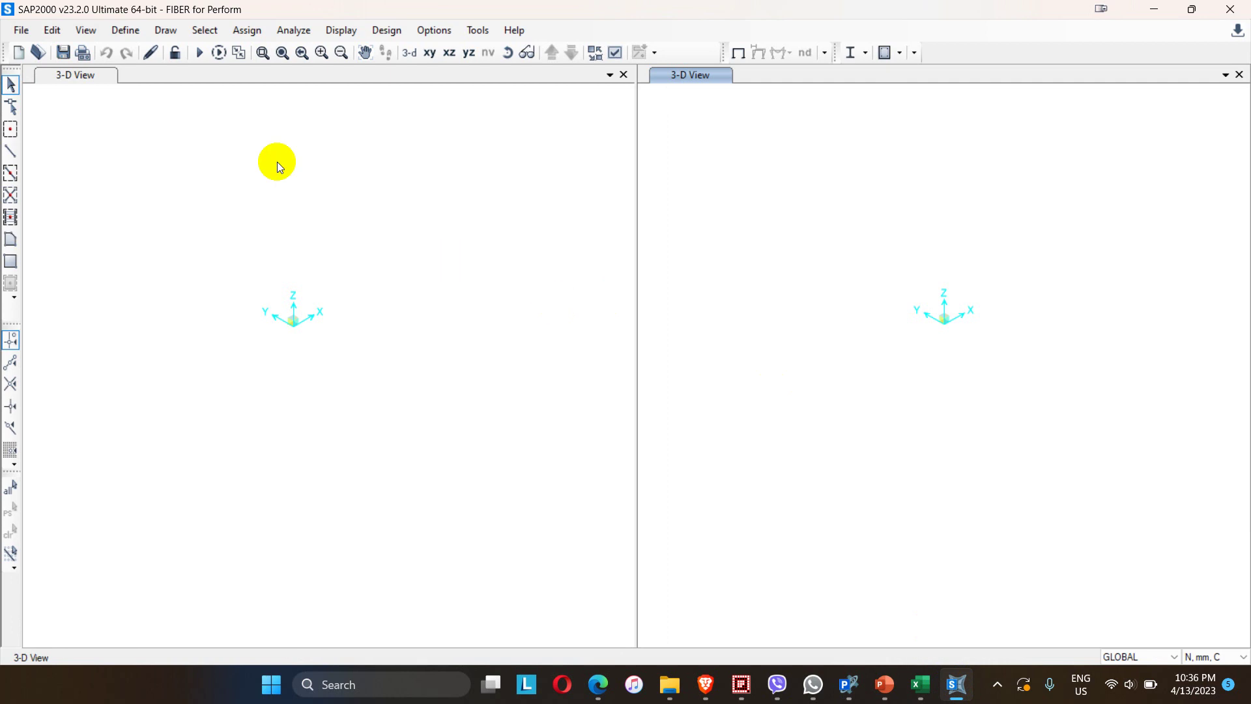
{"action": "left_click", "coordinate": [125, 31]}
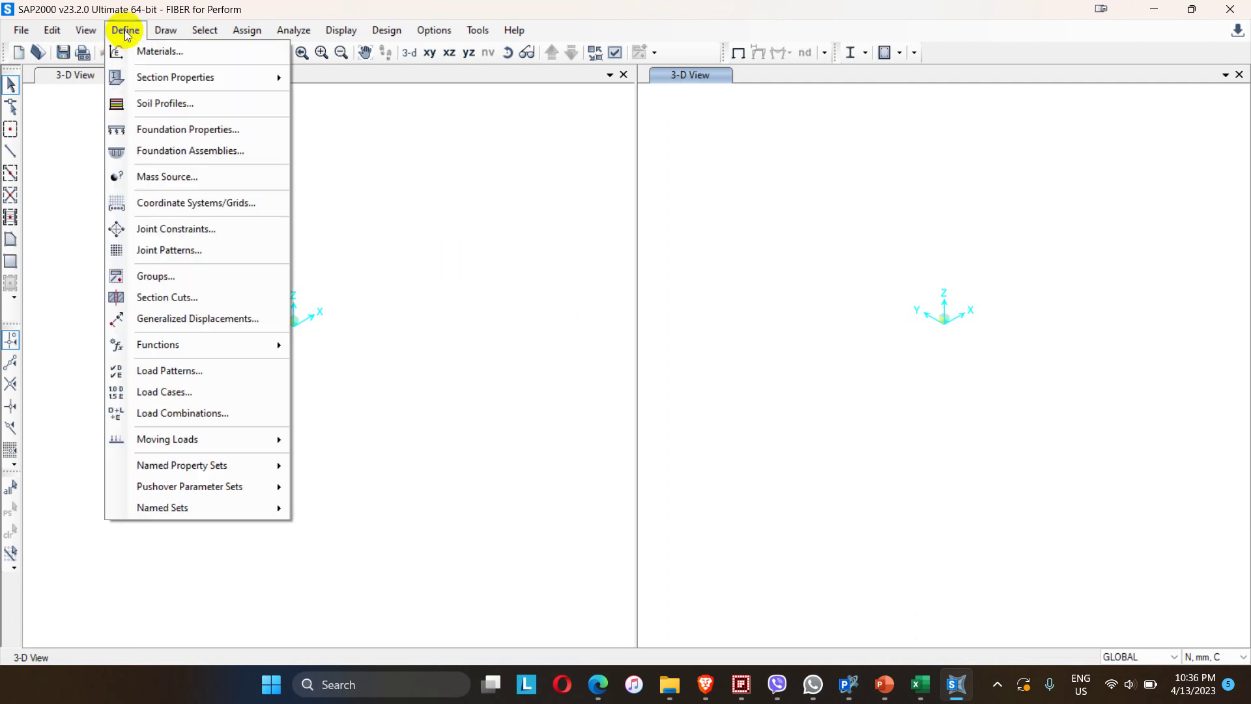
{"action": "left_click", "coordinate": [164, 48]}
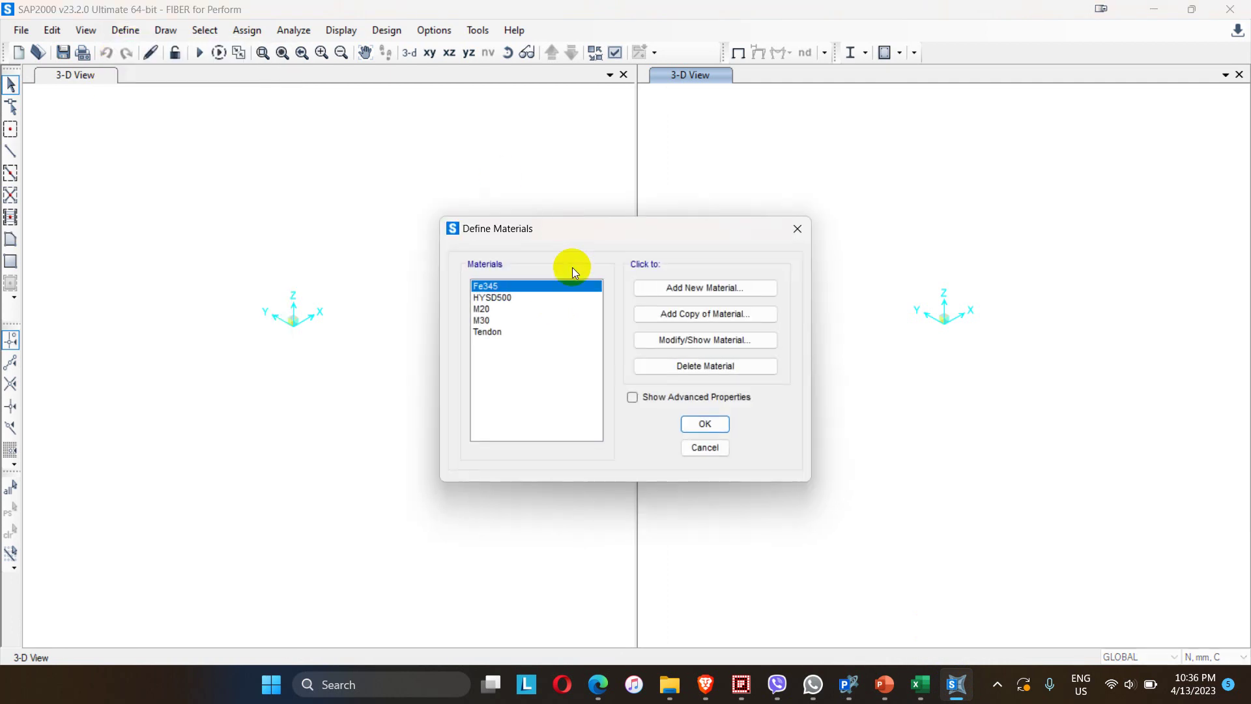
{"action": "left_click", "coordinate": [485, 311]}
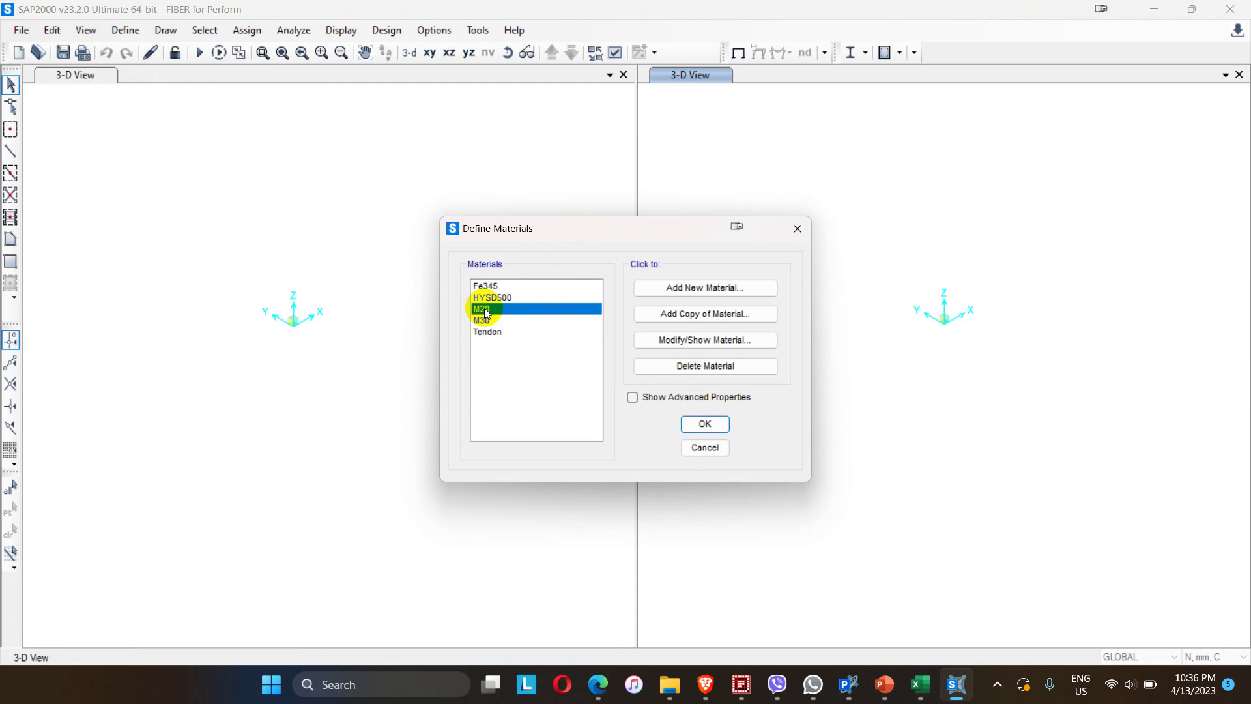
{"action": "left_click", "coordinate": [489, 320]}
{"action": "left_click", "coordinate": [493, 308]}
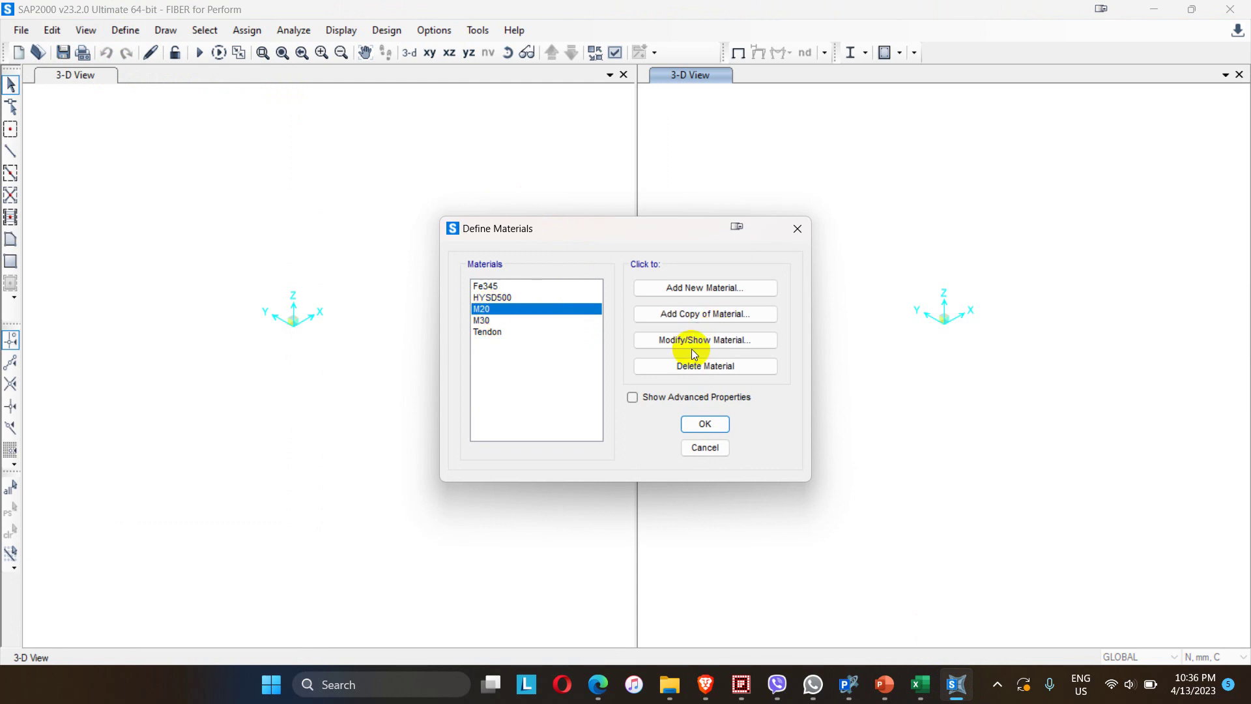
{"action": "left_click", "coordinate": [669, 337]}
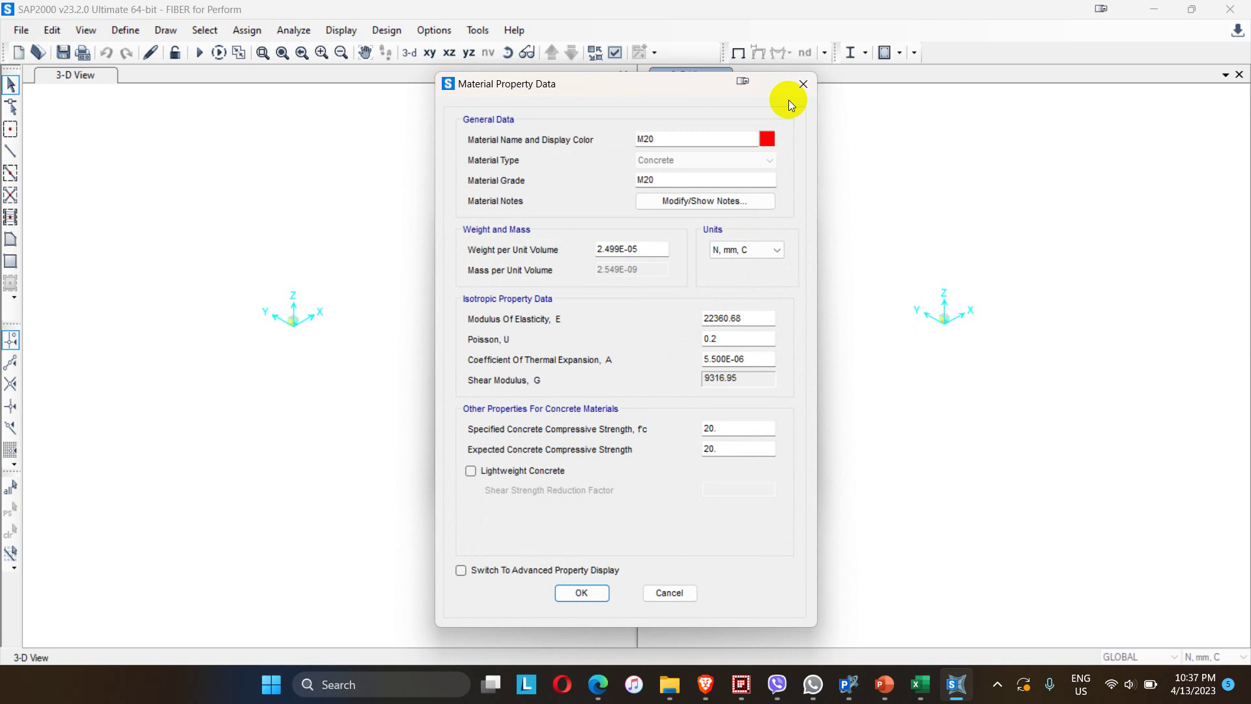
{"action": "left_click", "coordinate": [804, 84]}
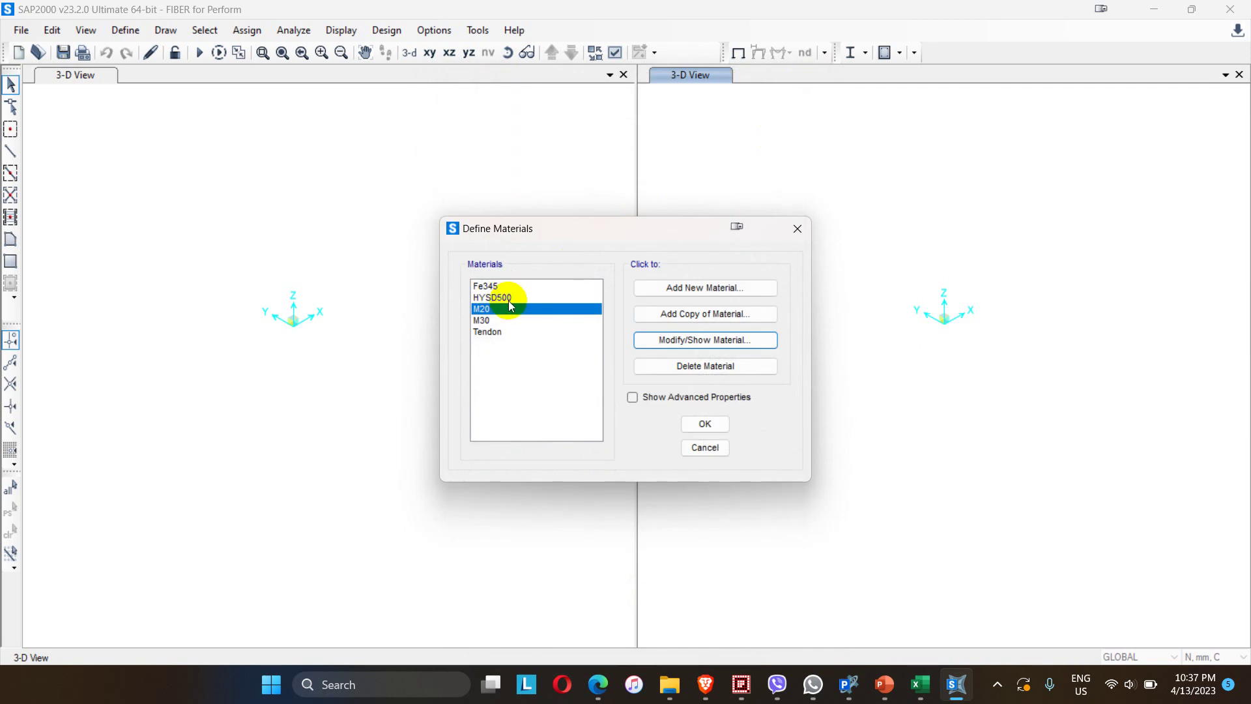
{"action": "left_click", "coordinate": [705, 423]}
Add a new Section Designer frame section named "column 300*300"
{"action": "left_click", "coordinate": [125, 30]}
{"action": "left_click", "coordinate": [194, 79]}
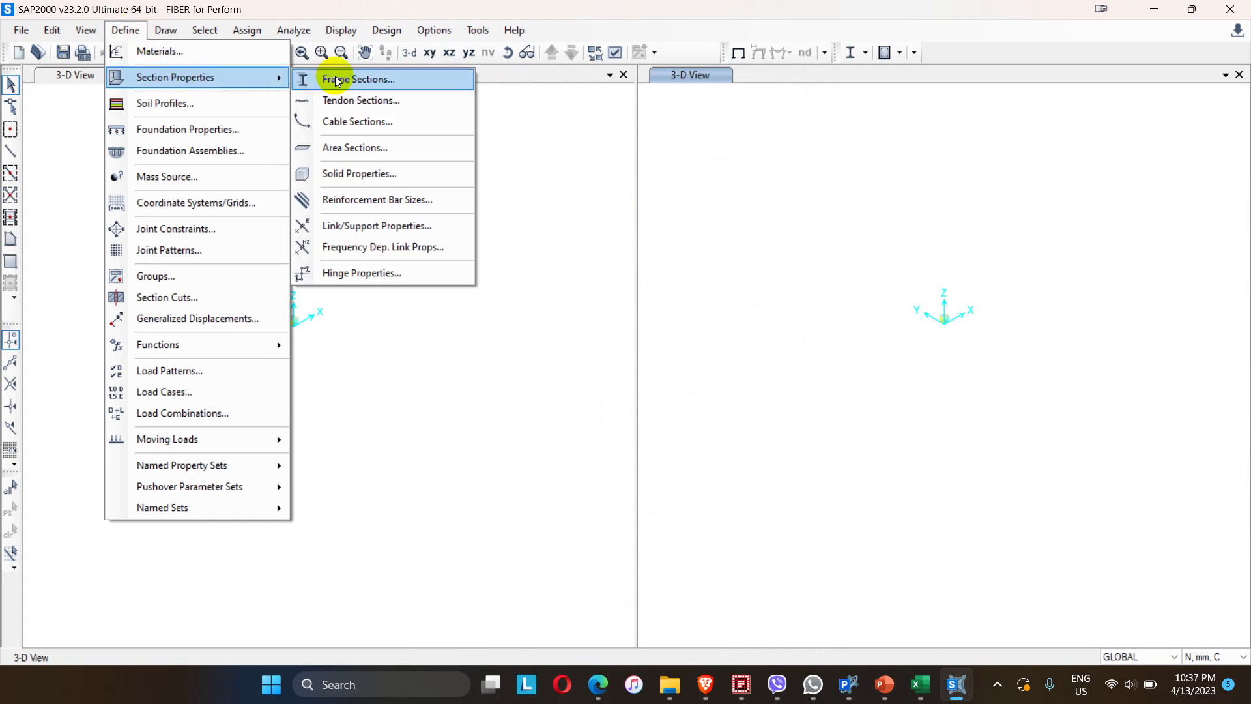
{"action": "left_click", "coordinate": [352, 79]}
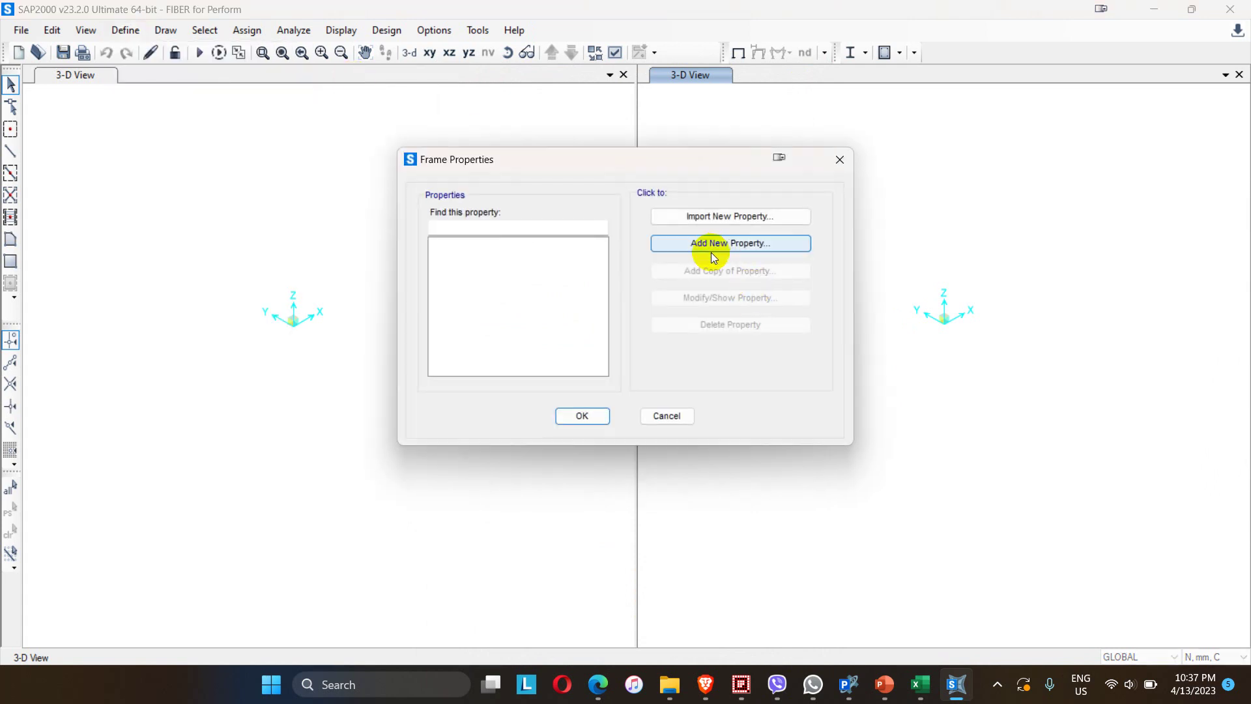
{"action": "left_click", "coordinate": [713, 249]}
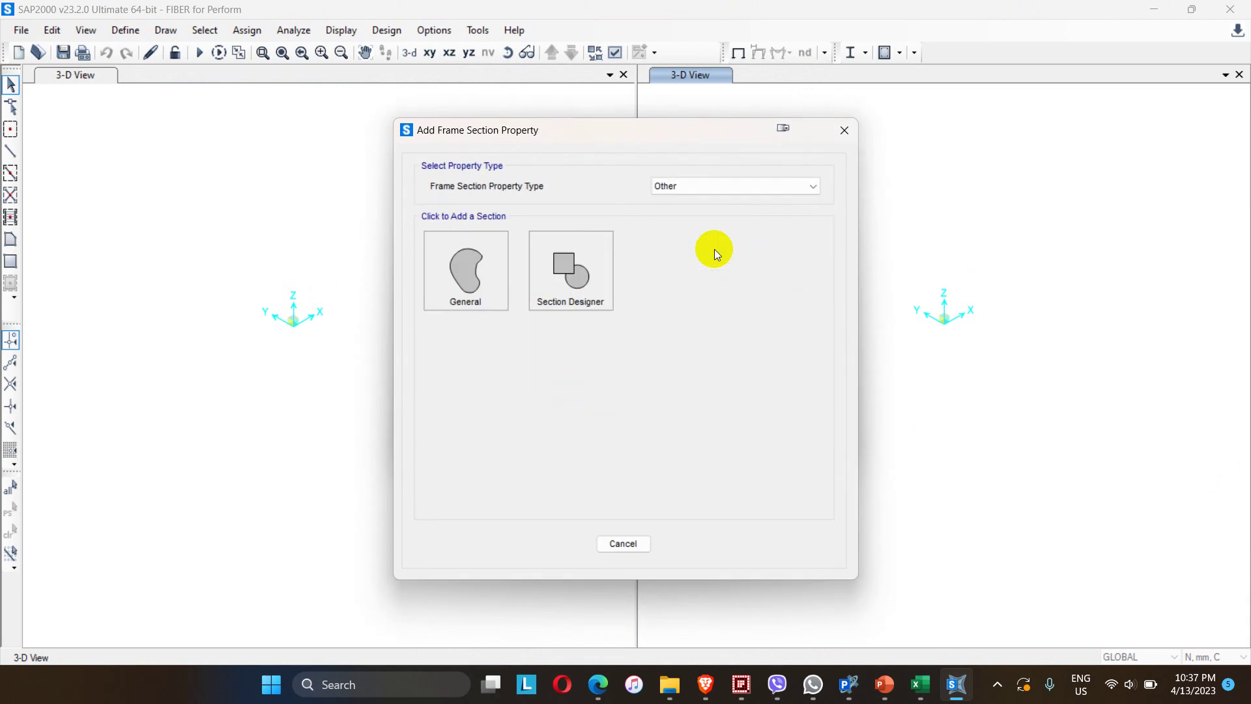
{"action": "left_click", "coordinate": [572, 265]}
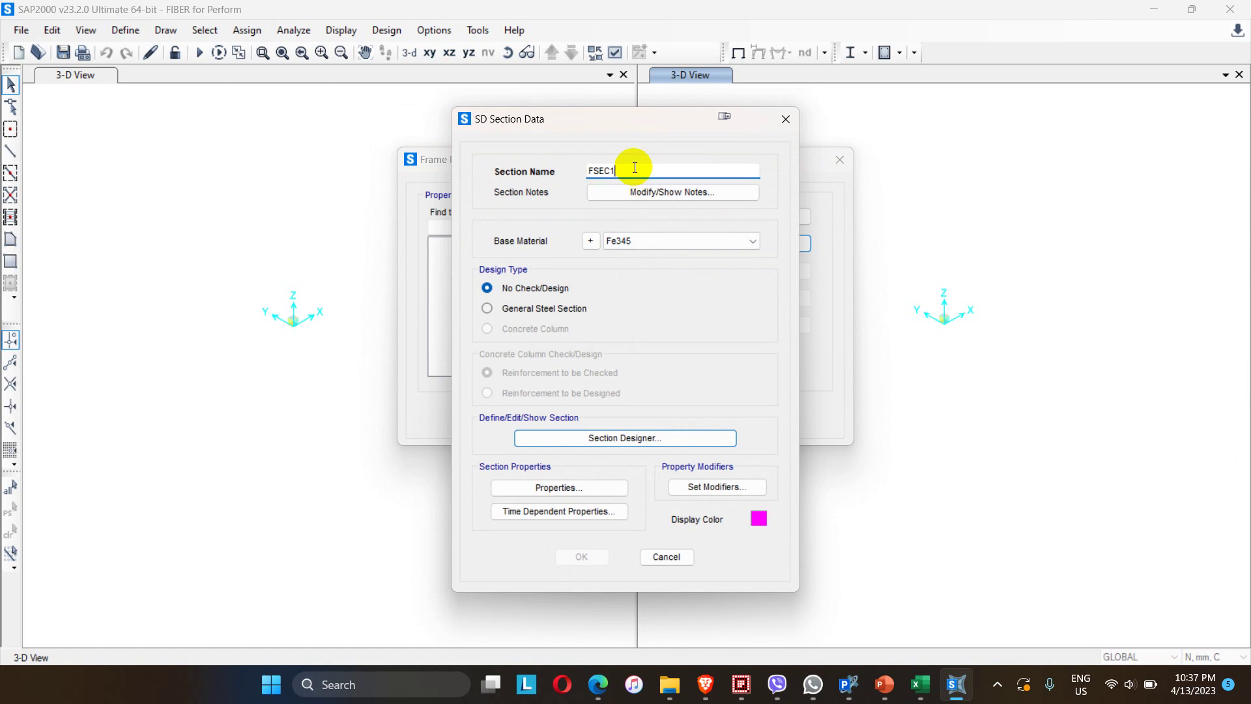
{"action": "left_click_drag", "start_coordinate": [637, 171], "coordinate": [558, 174]}
{"action": "type", "text": "column 300*300"}
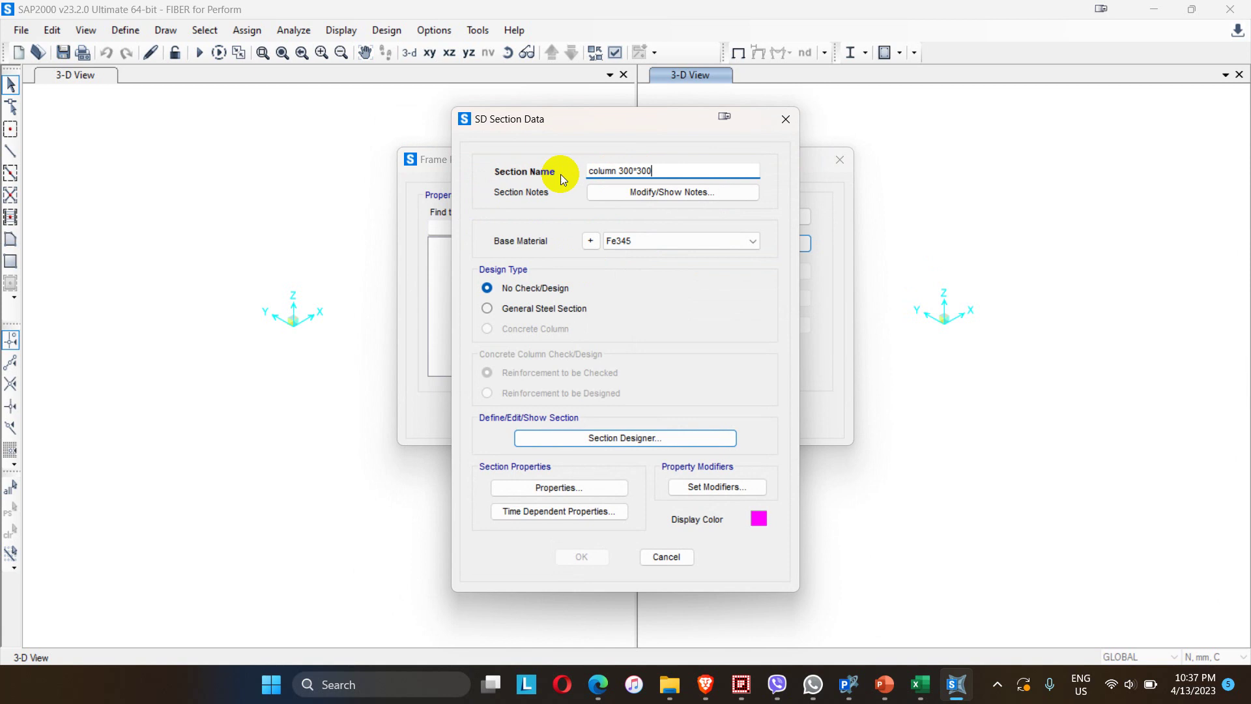
Set the section's base material to M20 and its design type to Concrete Column with reinforcement to be designed
{"action": "left_click", "coordinate": [660, 241]}
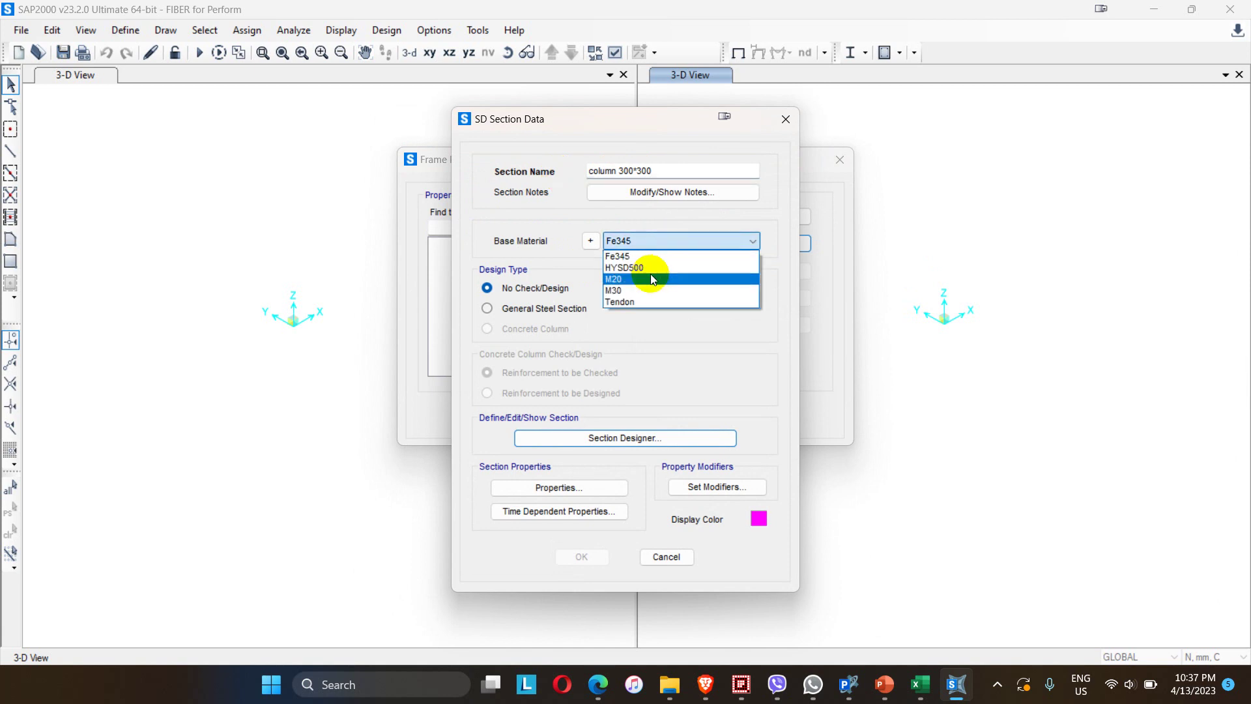
{"action": "left_click", "coordinate": [651, 278]}
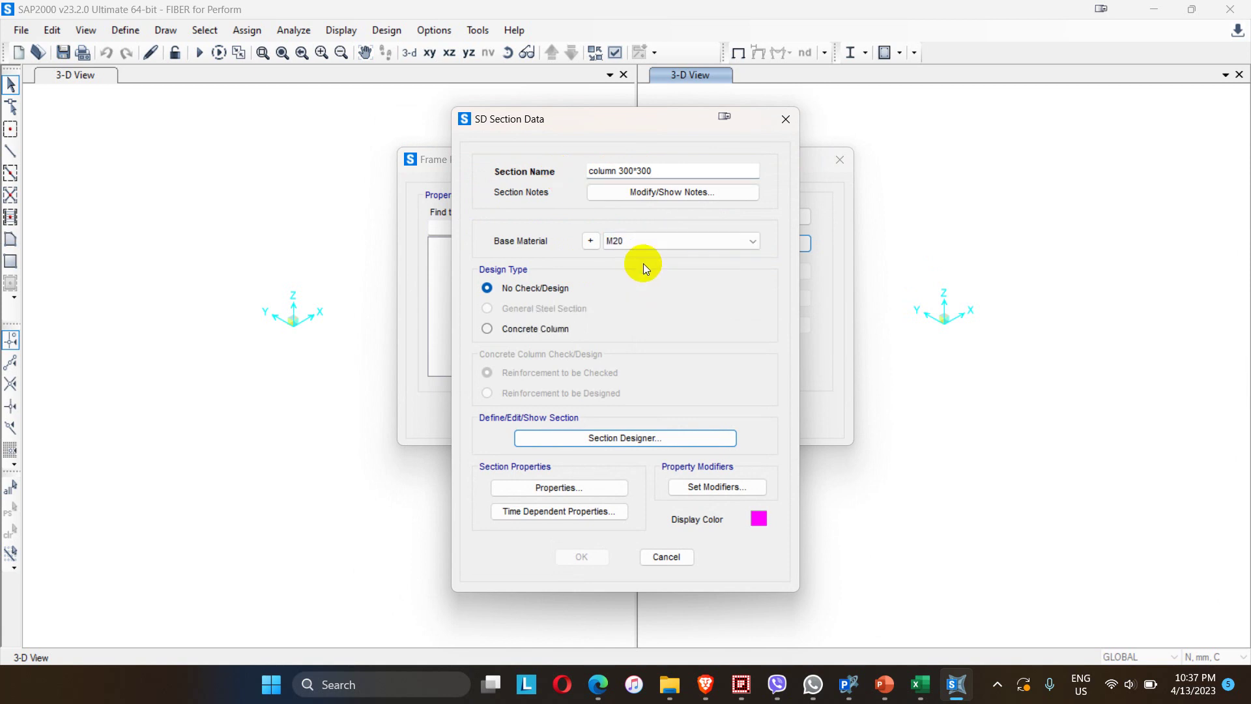
{"action": "left_click", "coordinate": [532, 334]}
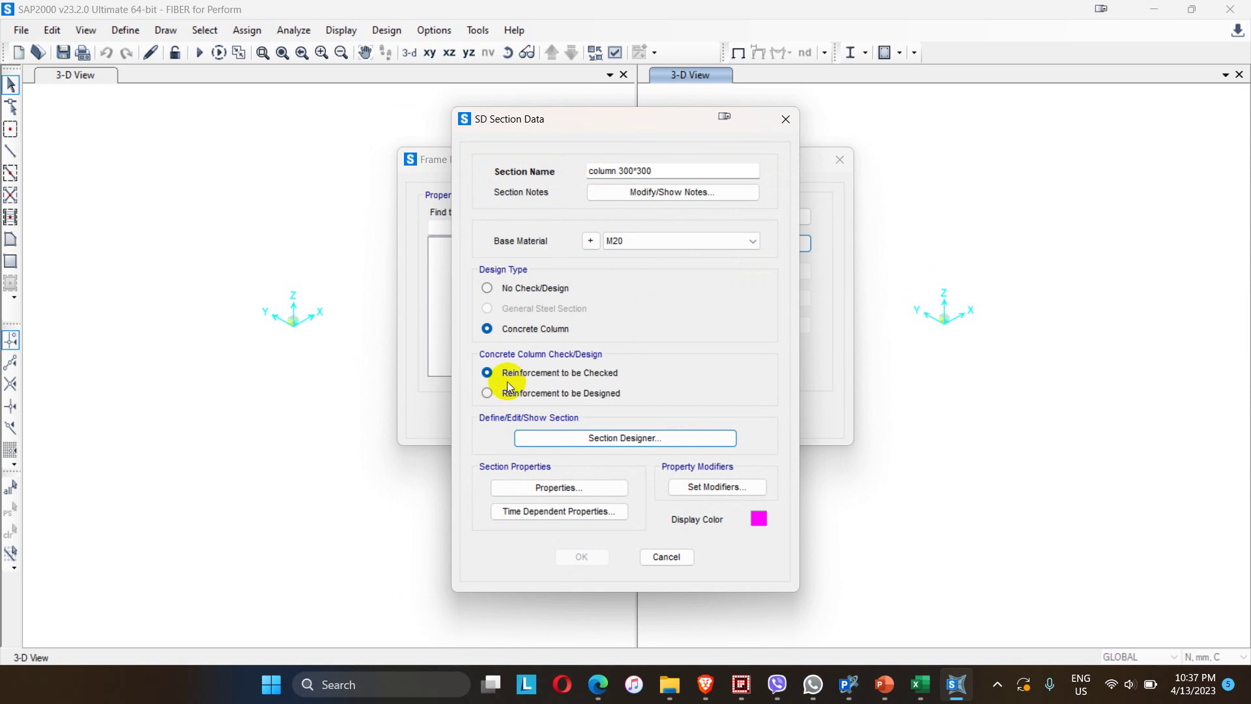
{"action": "left_click", "coordinate": [575, 393]}
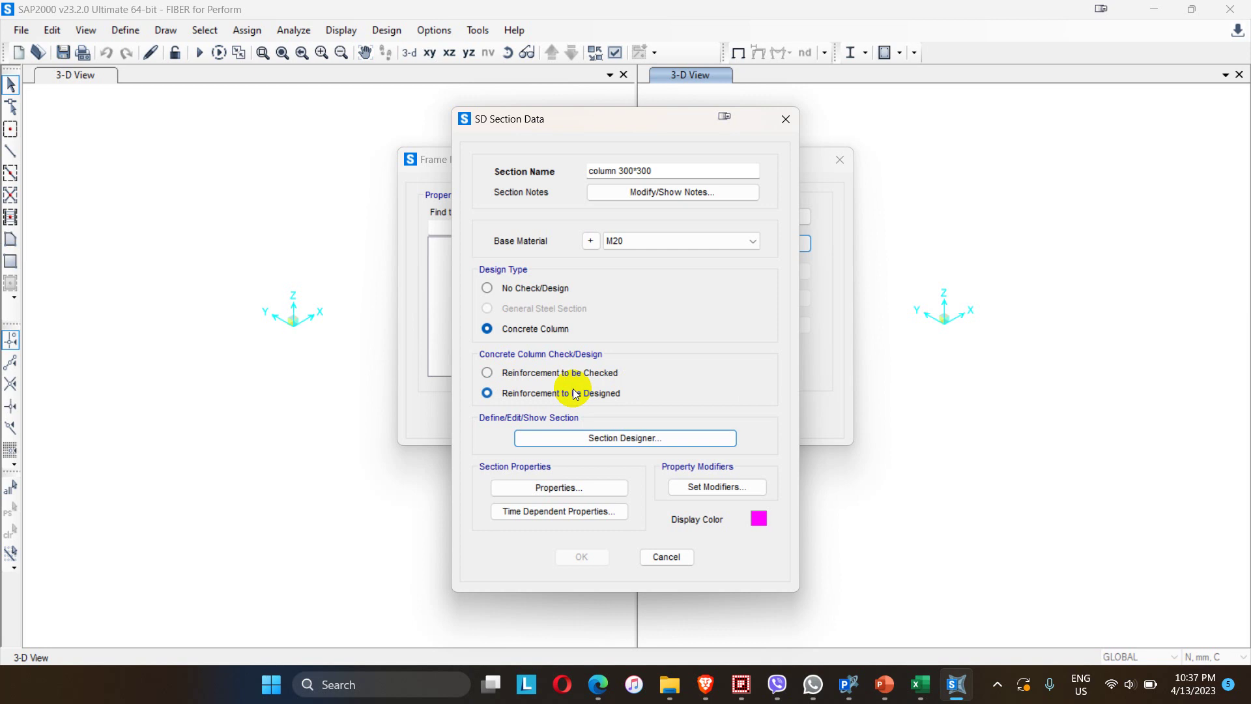
Open the section in Section Designer and place a solid rectangle centred on the origin
{"action": "left_click", "coordinate": [642, 440]}
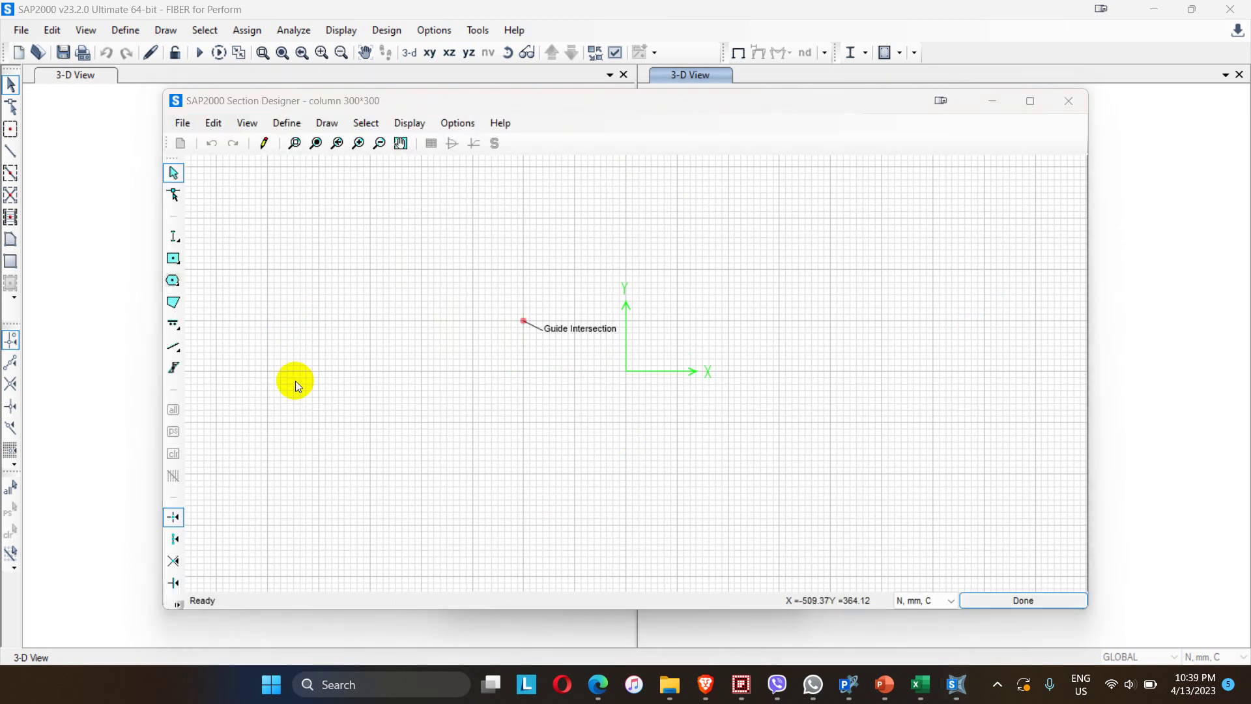
{"action": "left_click", "coordinate": [288, 124]}
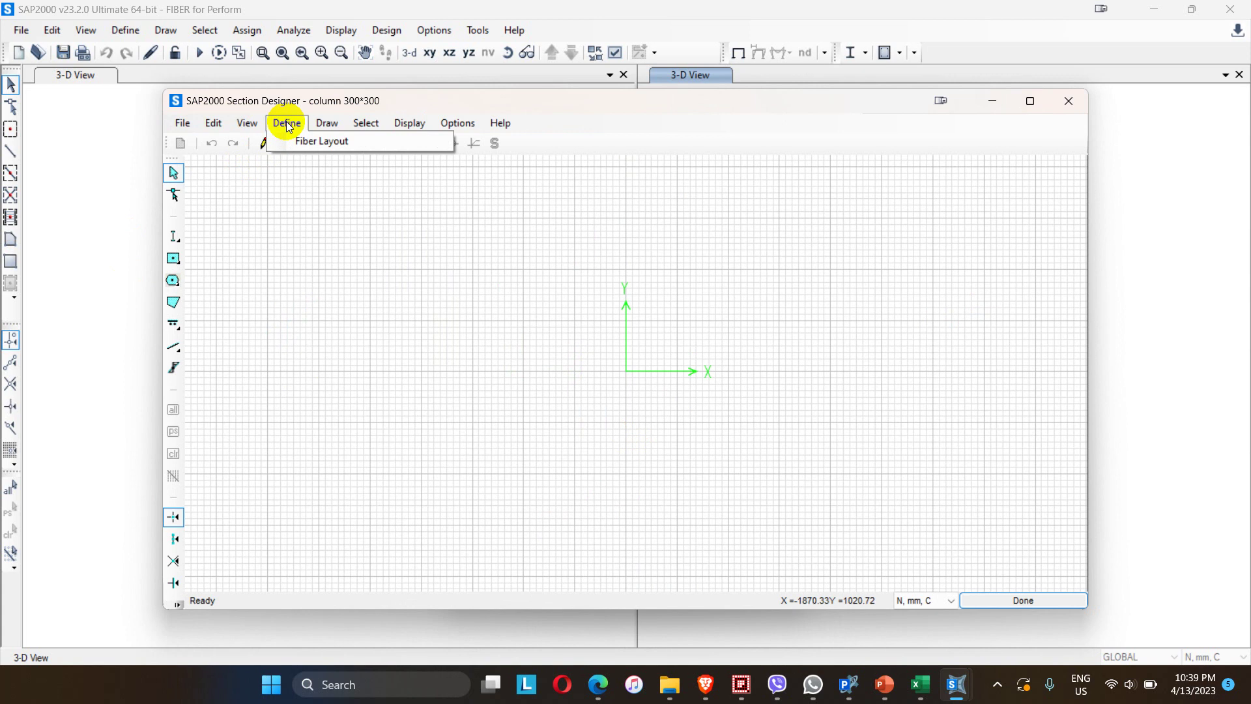
{"action": "left_click", "coordinate": [327, 123]}
{"action": "left_click", "coordinate": [327, 123]}
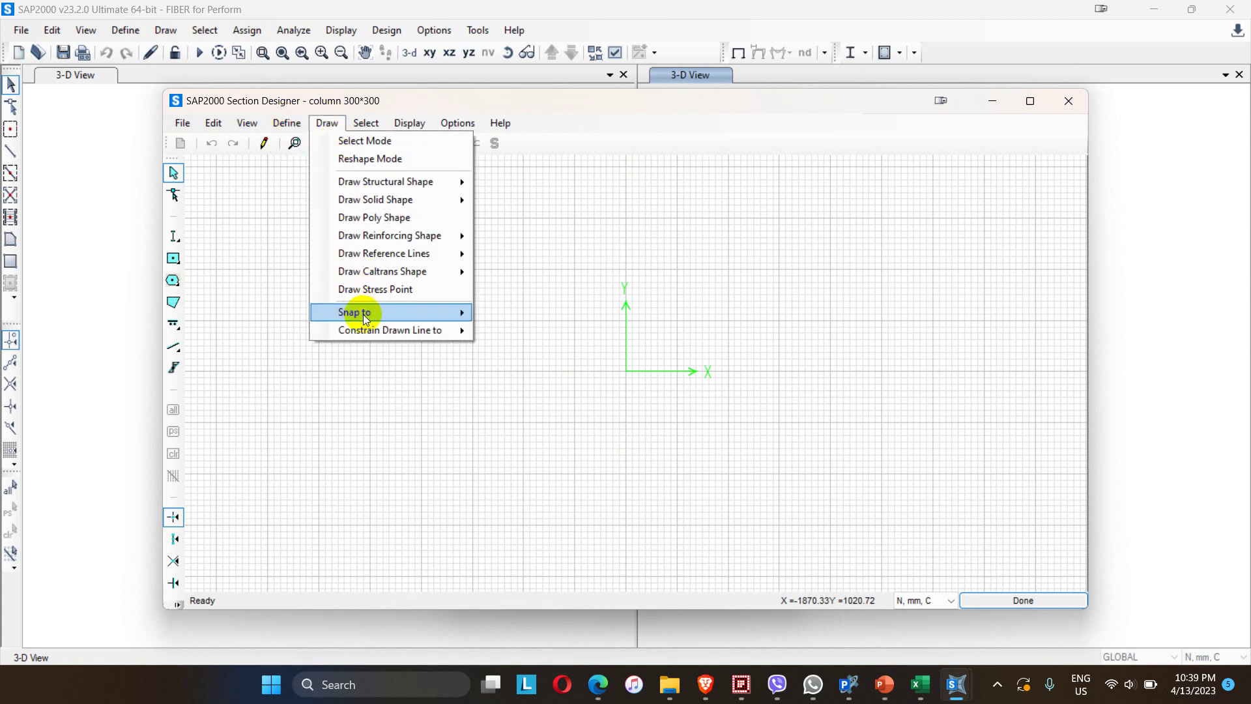
{"action": "left_click", "coordinate": [173, 258]}
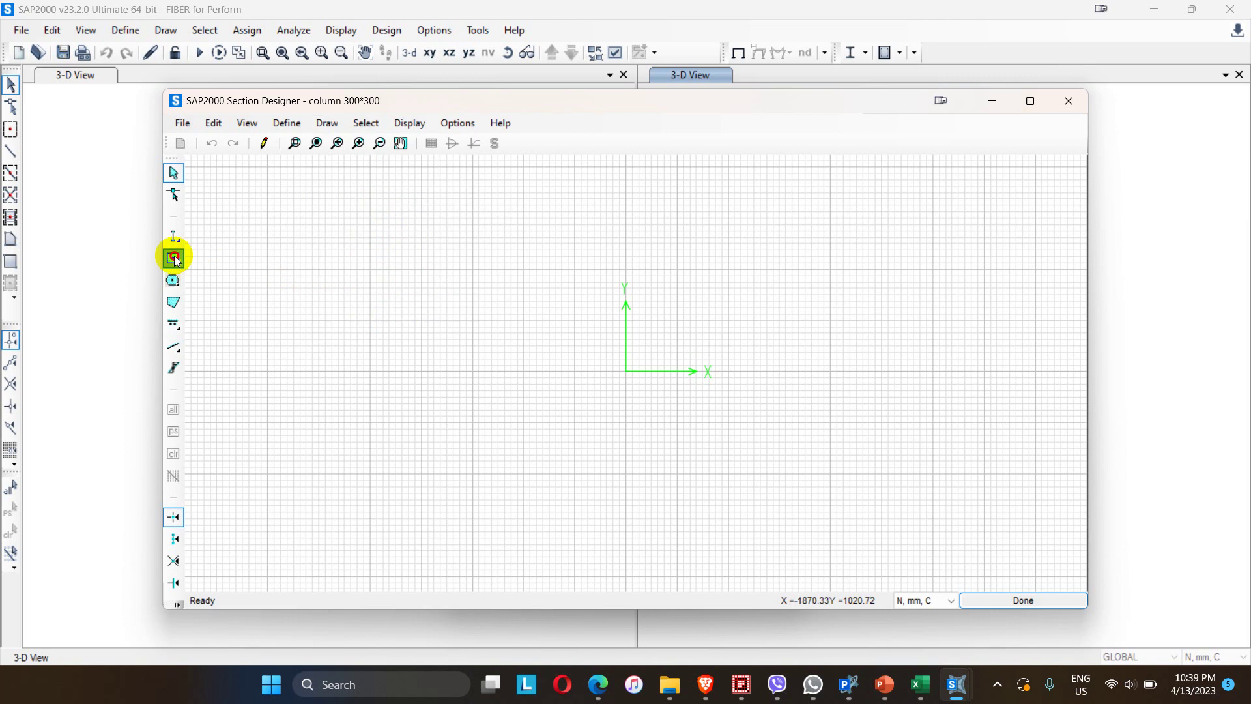
{"action": "left_click", "coordinate": [626, 372]}
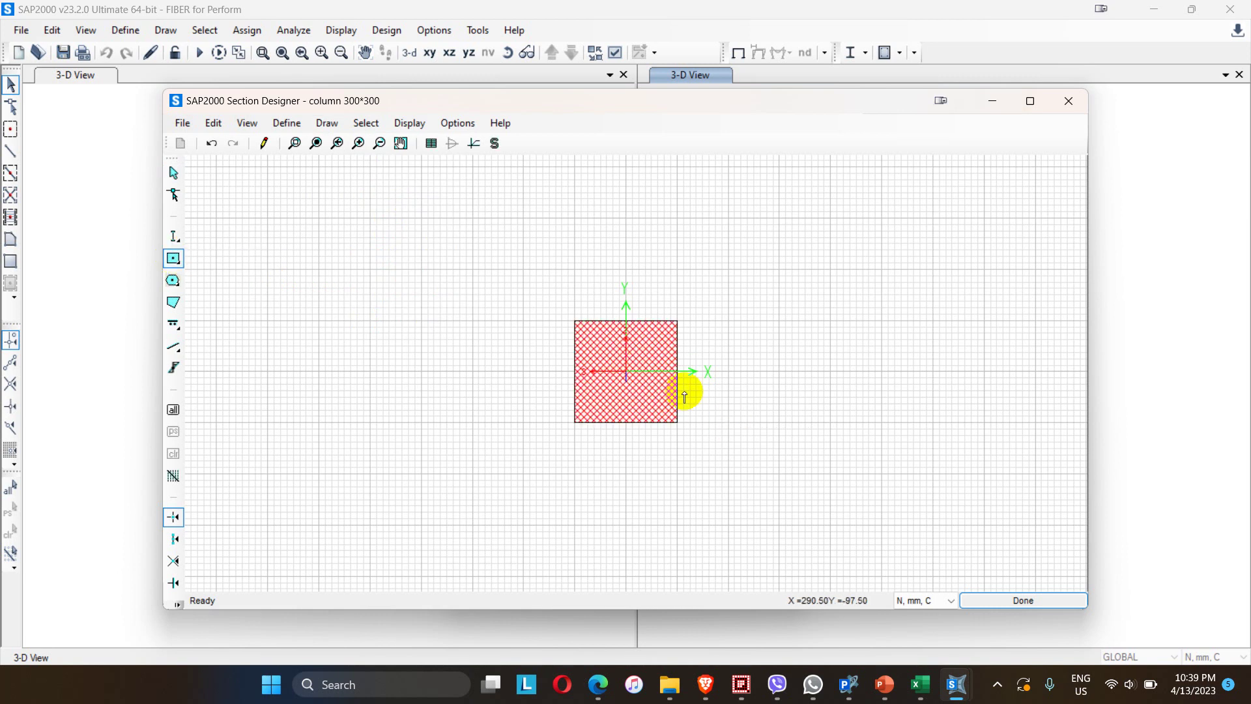
{"action": "key", "text": "Escape"}
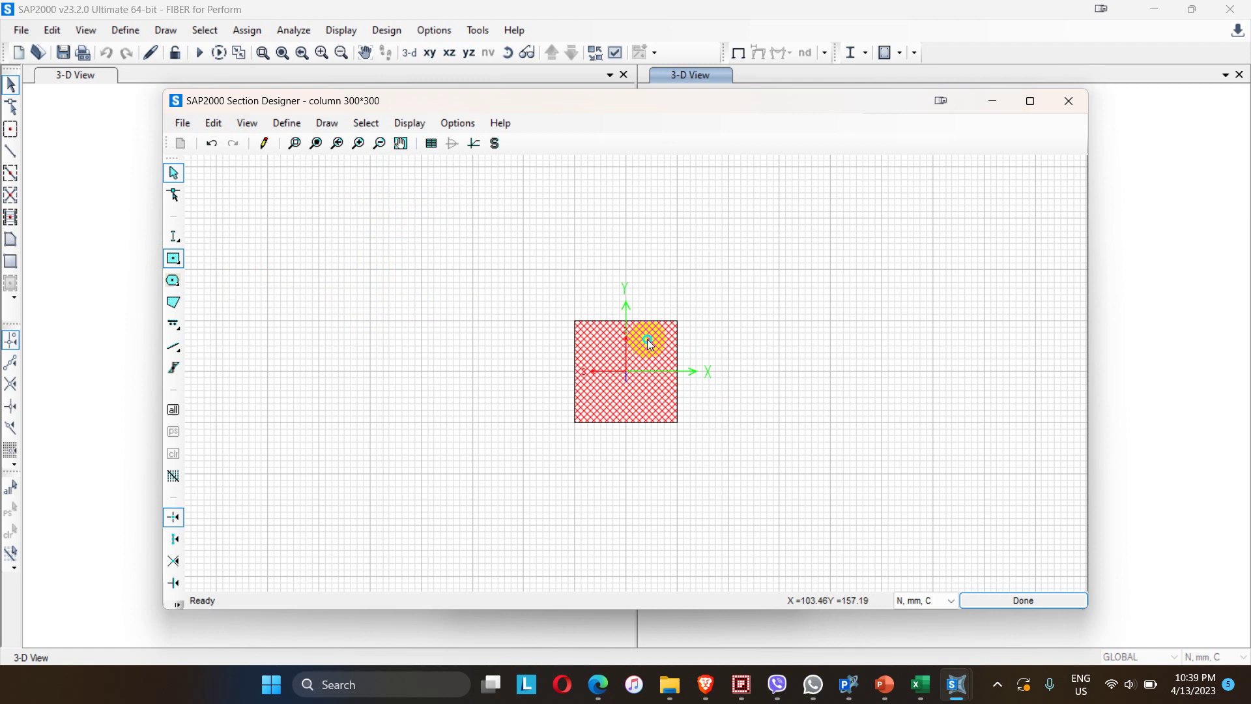
Rename the rectangle as Column and set its height and width to 300 mm each
{"action": "right_click", "coordinate": [648, 338]}
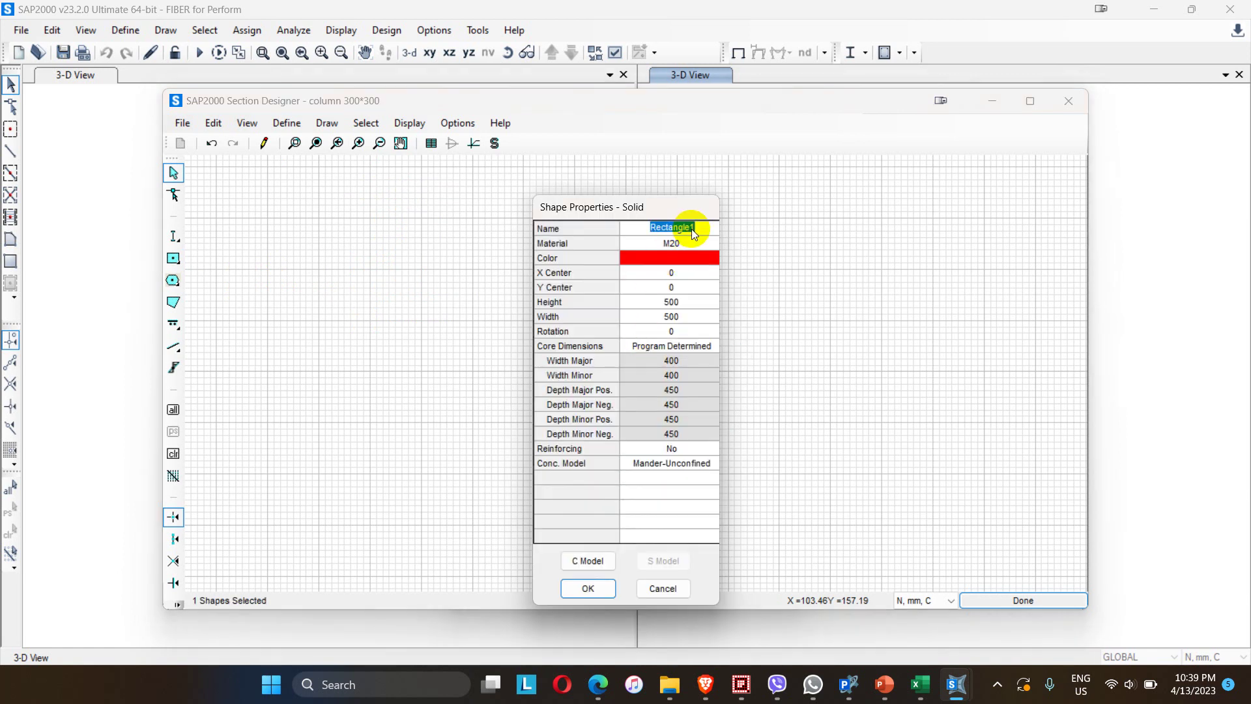
{"action": "type", "text": "Column"}
{"action": "left_click", "coordinate": [678, 304]}
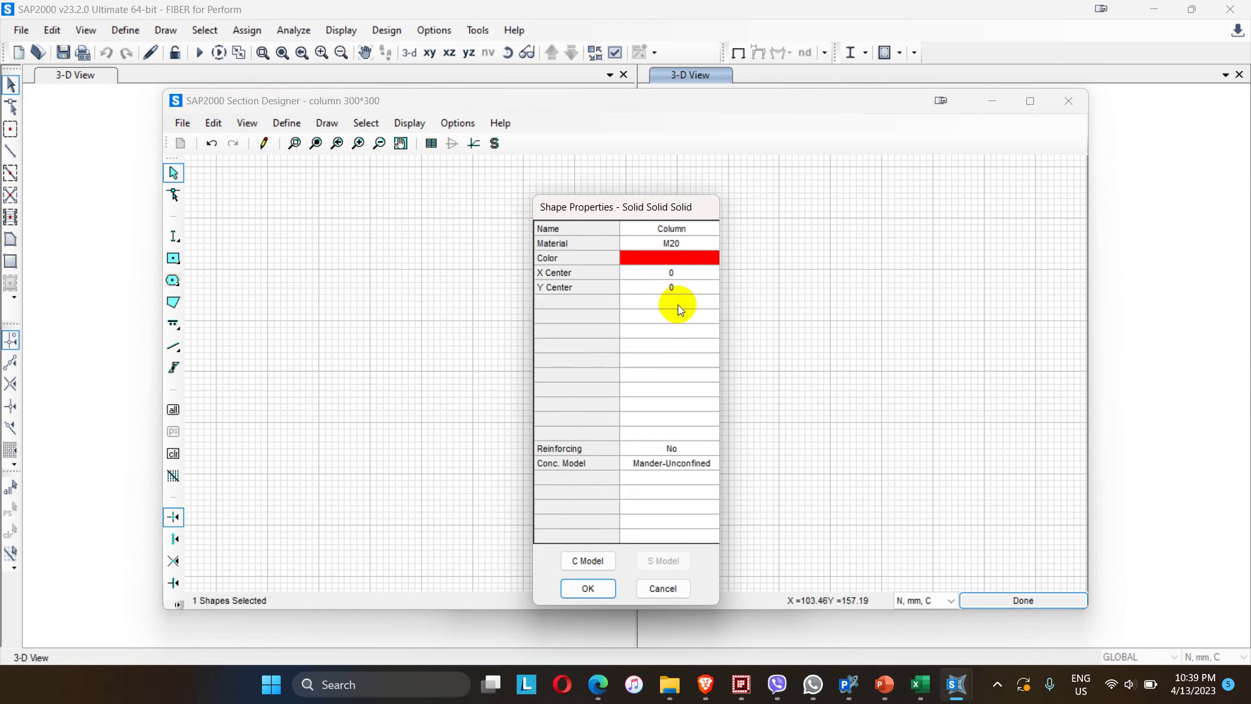
{"action": "type", "text": "300"}
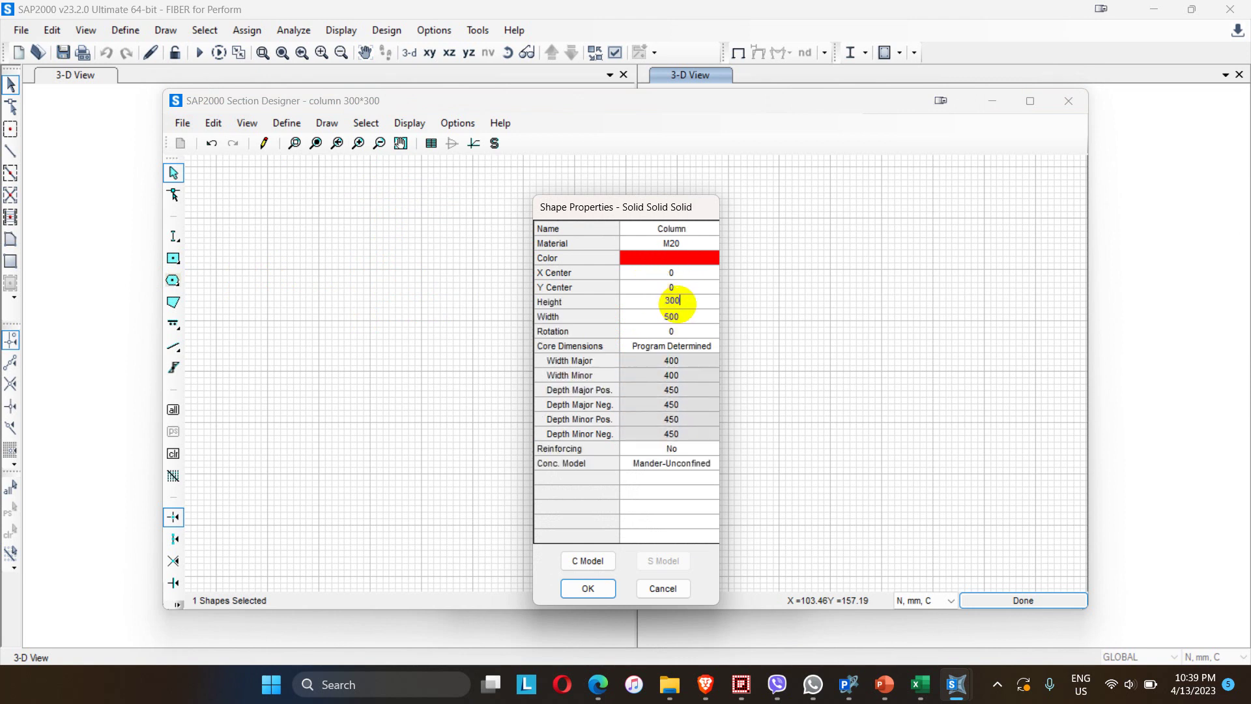
{"action": "left_click", "coordinate": [680, 318]}
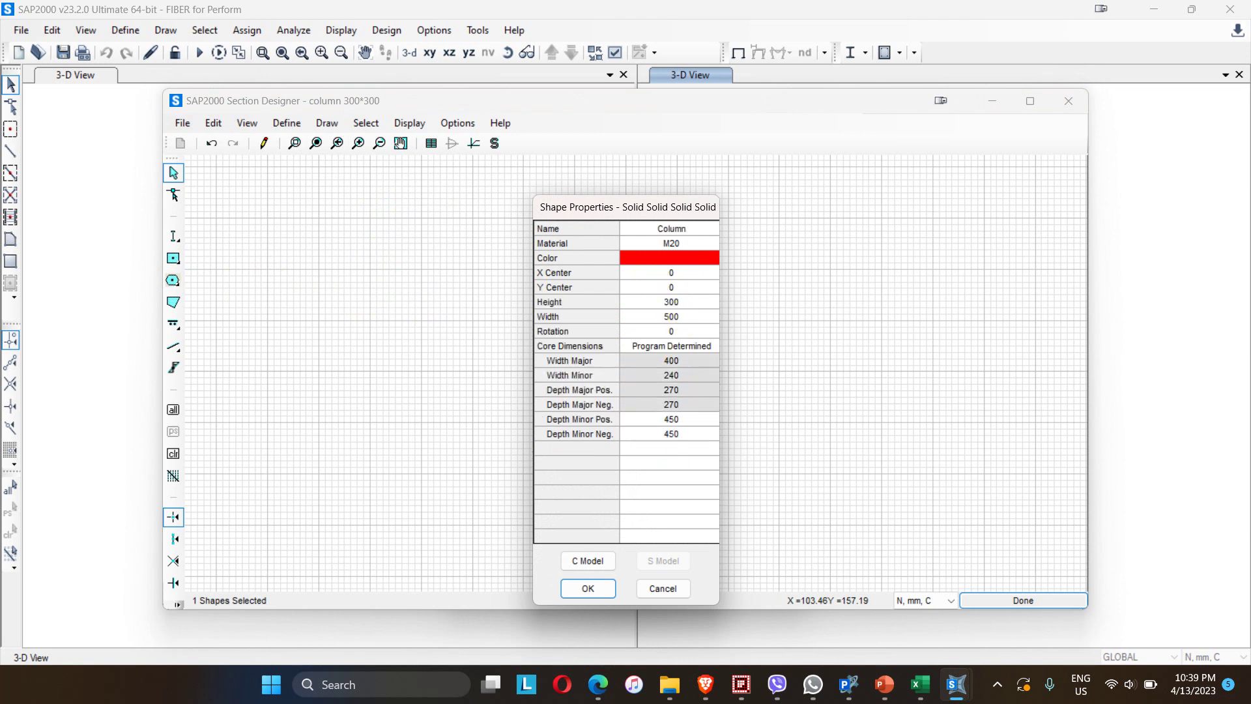
{"action": "type", "text": "300"}
Enable reinforcing for the column shape and set its concrete model to Mander-Confined(R)
{"action": "left_click", "coordinate": [687, 449]}
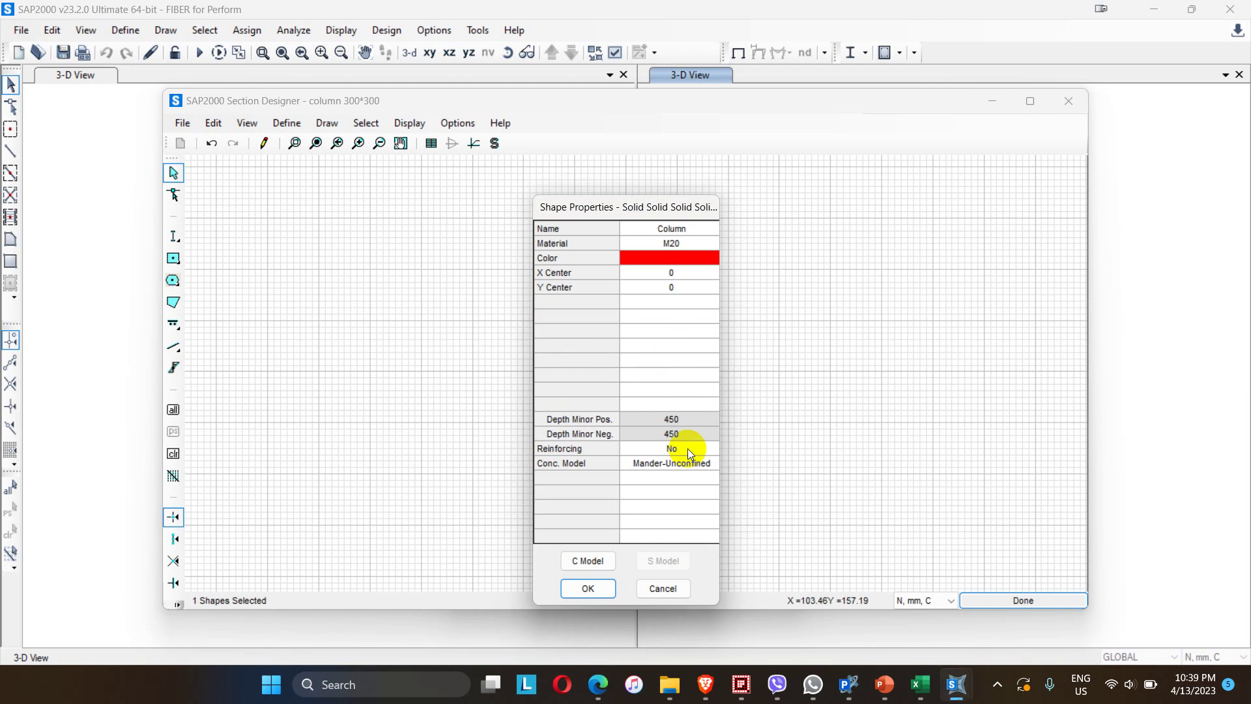
{"action": "left_click", "coordinate": [709, 448]}
{"action": "left_click", "coordinate": [647, 464]}
{"action": "left_click", "coordinate": [686, 464]}
{"action": "left_click", "coordinate": [716, 464]}
{"action": "left_click", "coordinate": [675, 489]}
In the confined concrete model, choose 8d confinement bars, switch to bar area input, set 100 mm longitudinal spacing, and apply the shape properties
{"action": "left_click", "coordinate": [588, 560]}
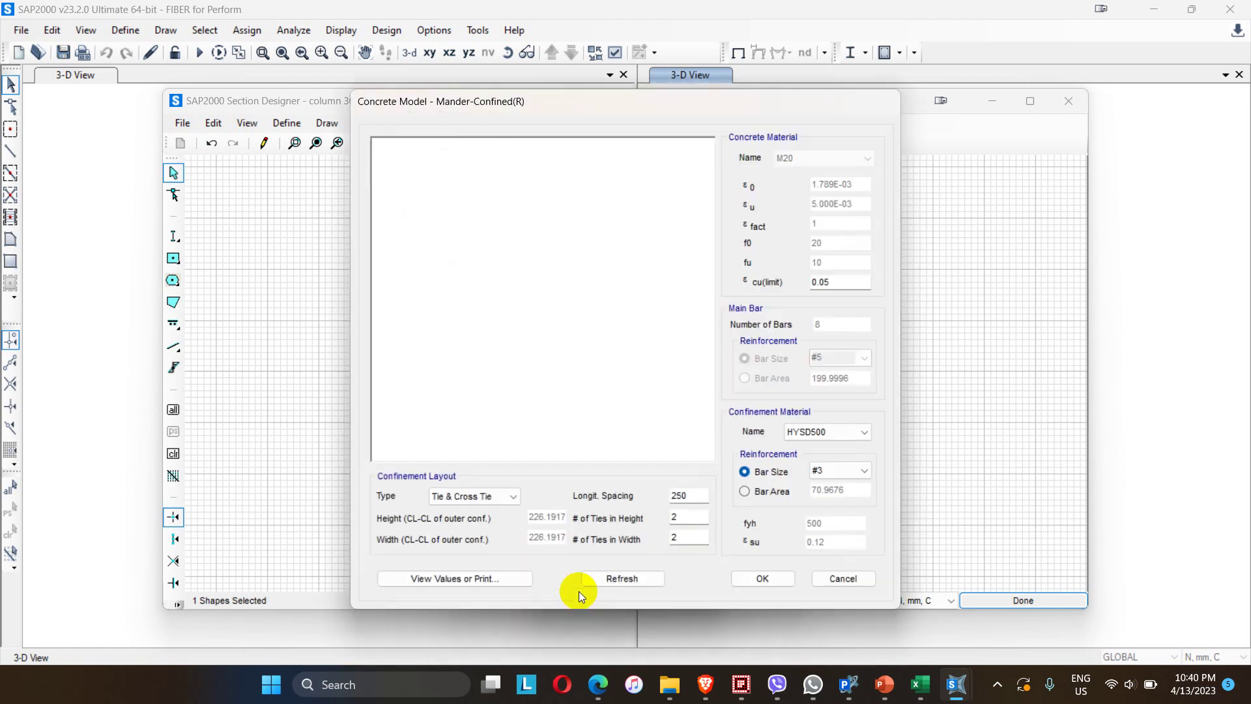
{"action": "left_click", "coordinate": [865, 470]}
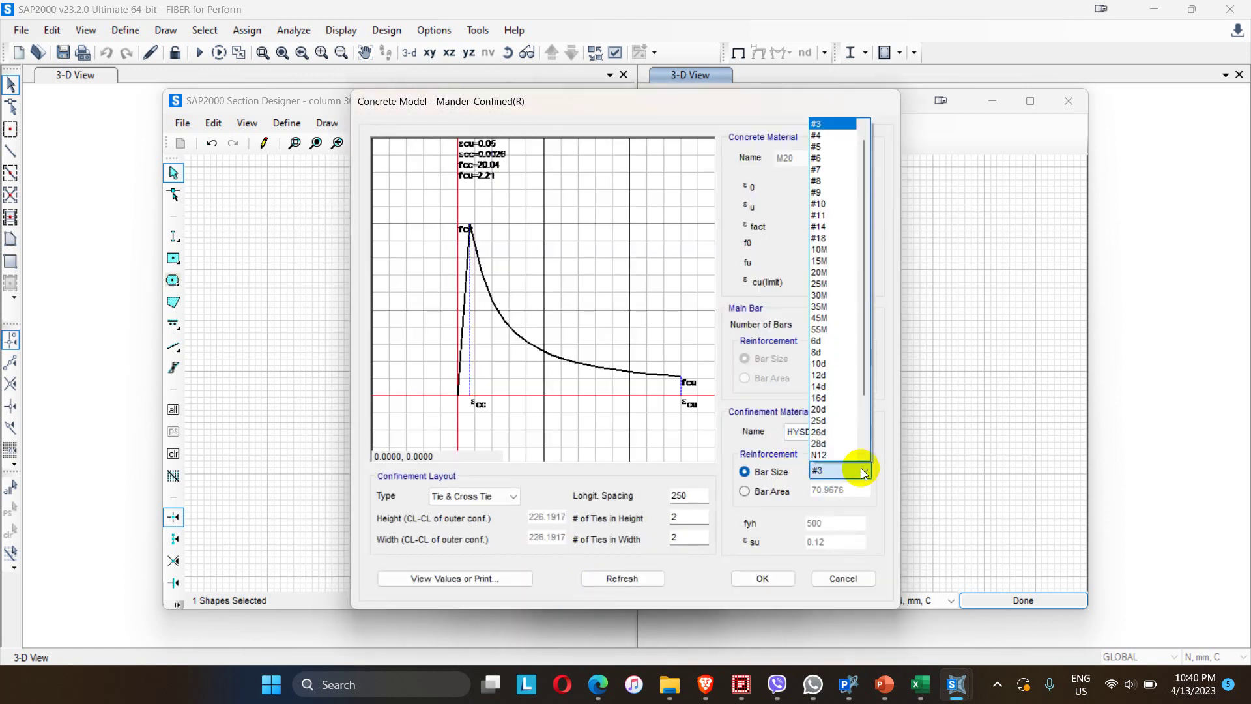
{"action": "left_click", "coordinate": [834, 352]}
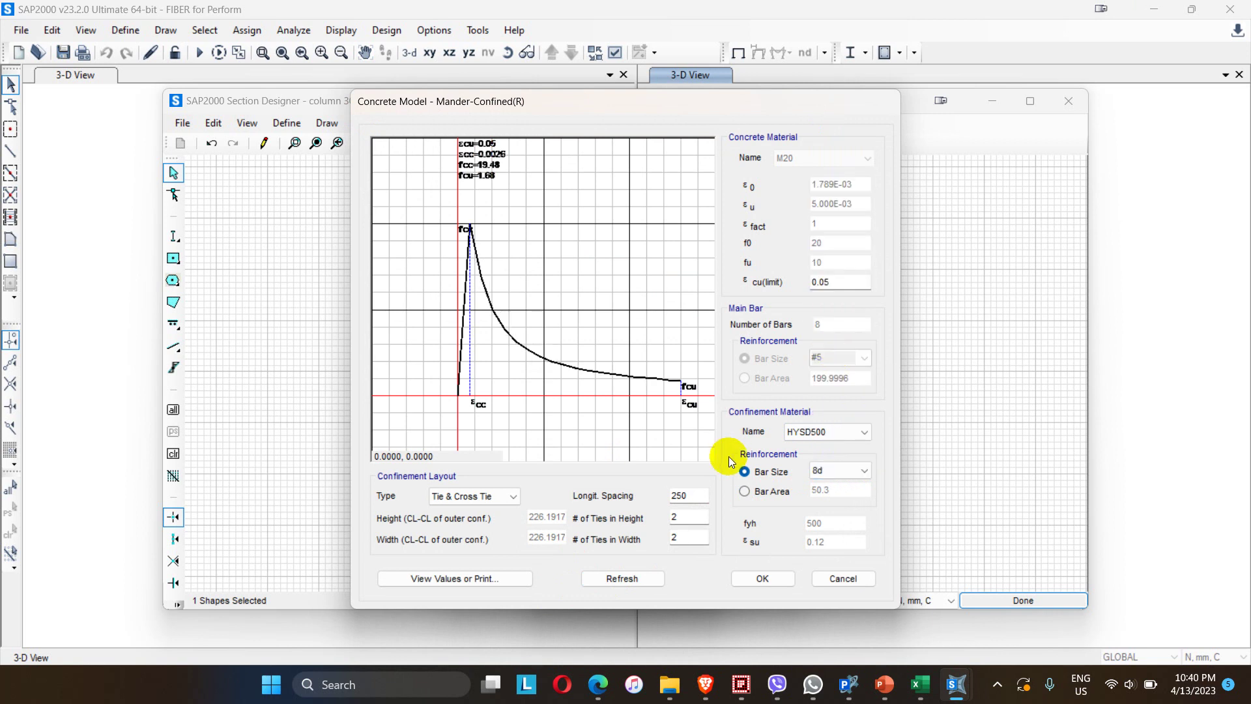
{"action": "left_click", "coordinate": [746, 493]}
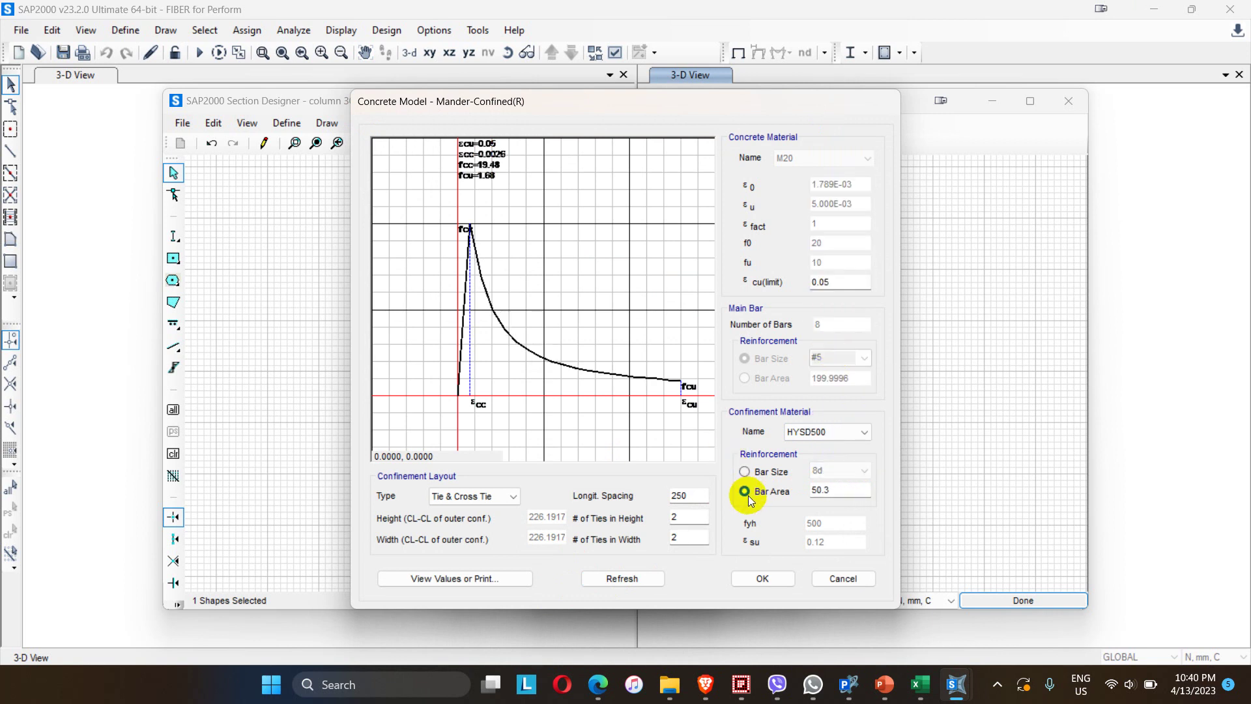
{"action": "double_click", "coordinate": [697, 496]}
{"action": "type", "text": "100"}
{"action": "left_click", "coordinate": [760, 578]}
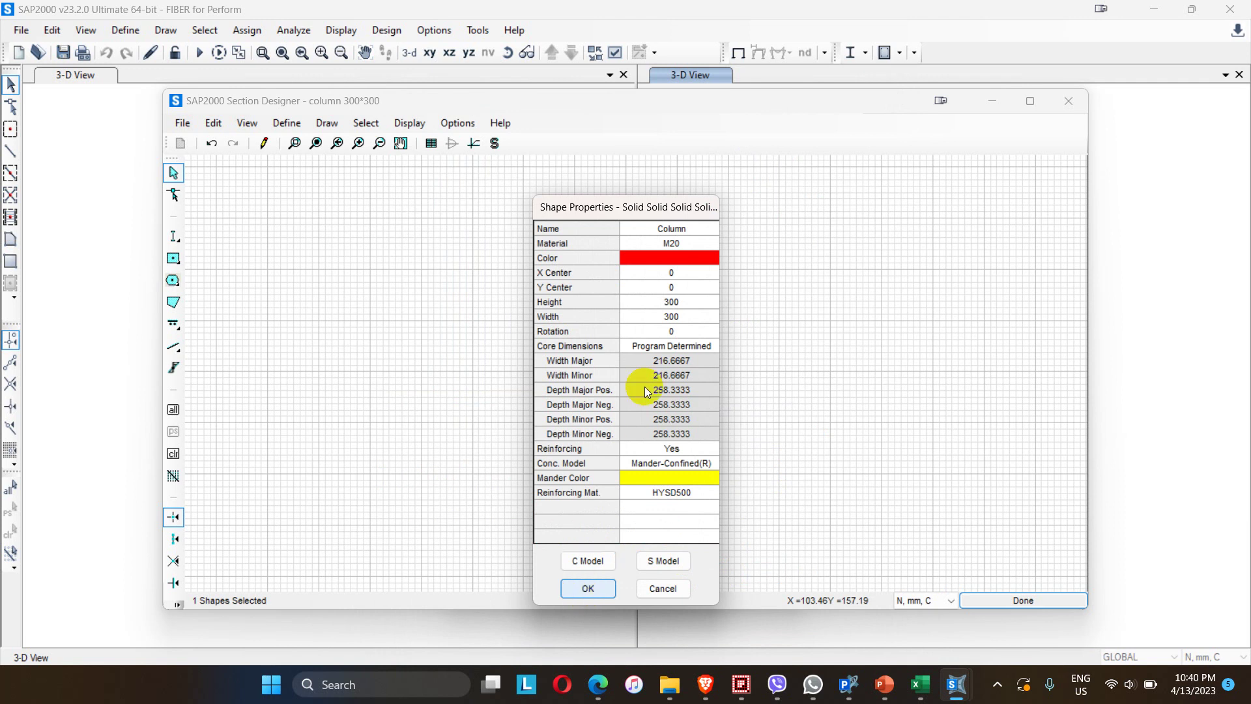
{"action": "key", "text": "Return"}
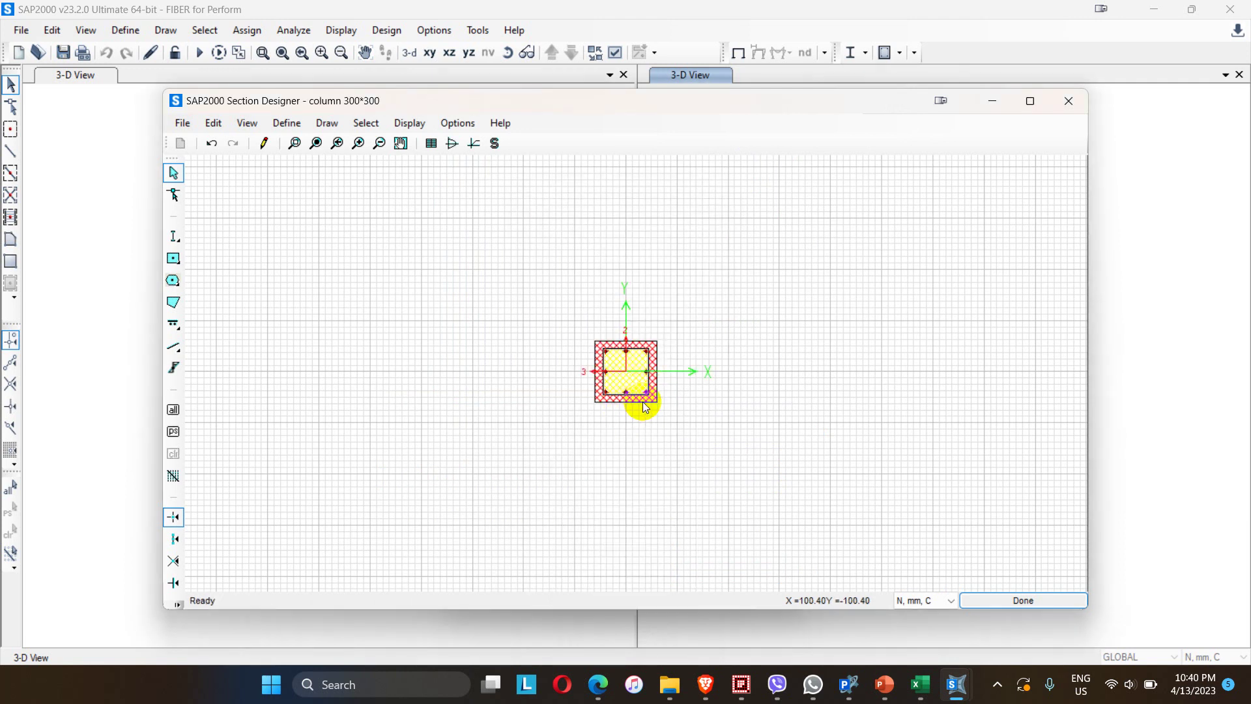
Set the bar size of the edge reinforcing on the column's upper edge to 16d
{"action": "left_click", "coordinate": [359, 143]}
{"action": "left_click", "coordinate": [359, 143]}
{"action": "left_click", "coordinate": [359, 143]}
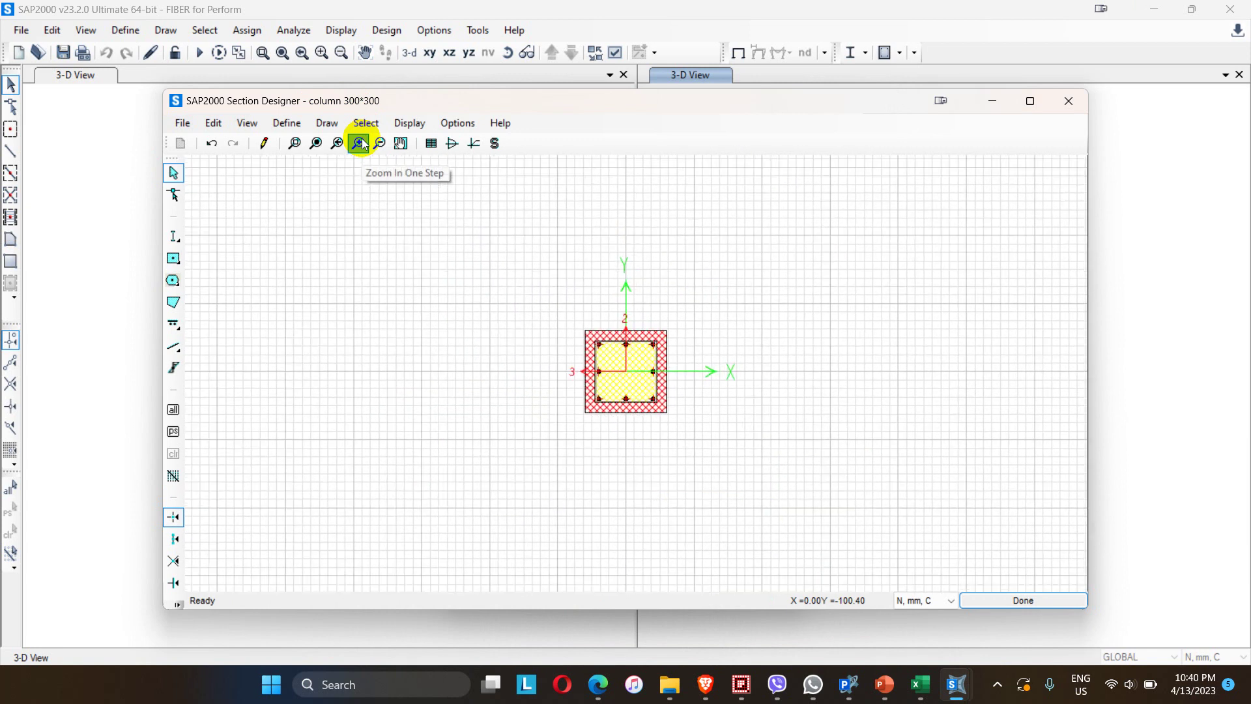
{"action": "left_click", "coordinate": [359, 144]}
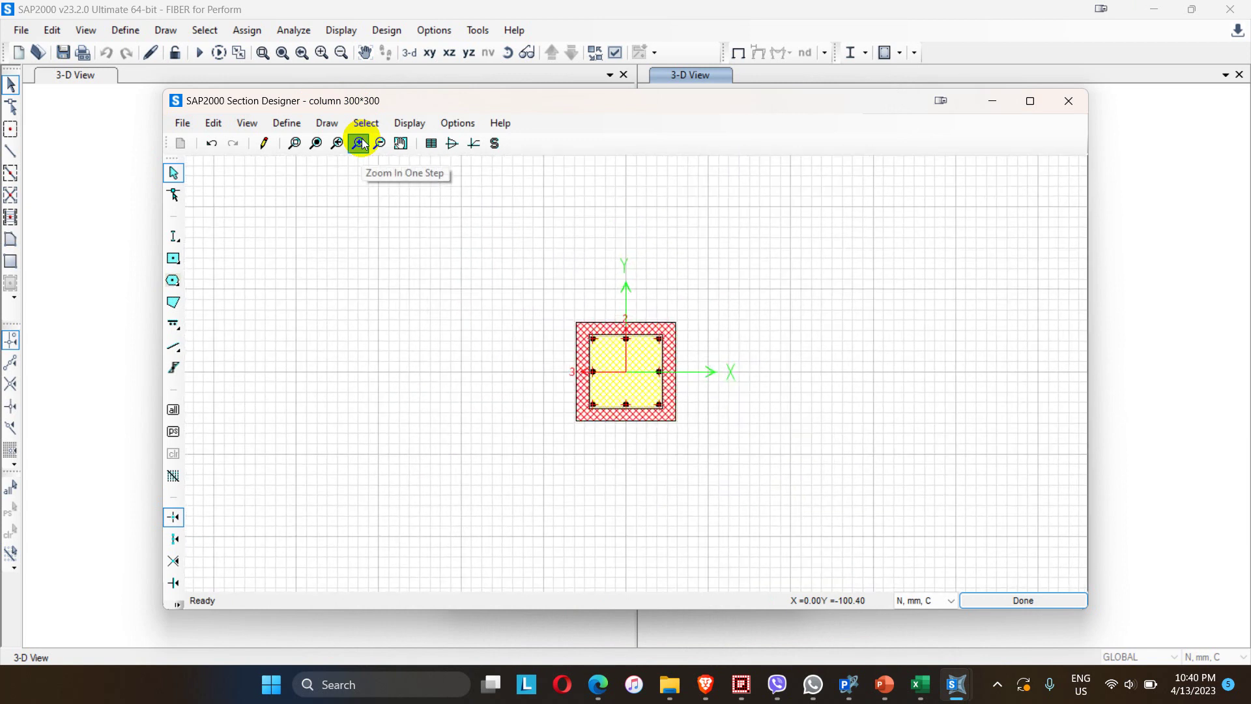
{"action": "left_click", "coordinate": [360, 143]}
{"action": "left_click", "coordinate": [359, 144]}
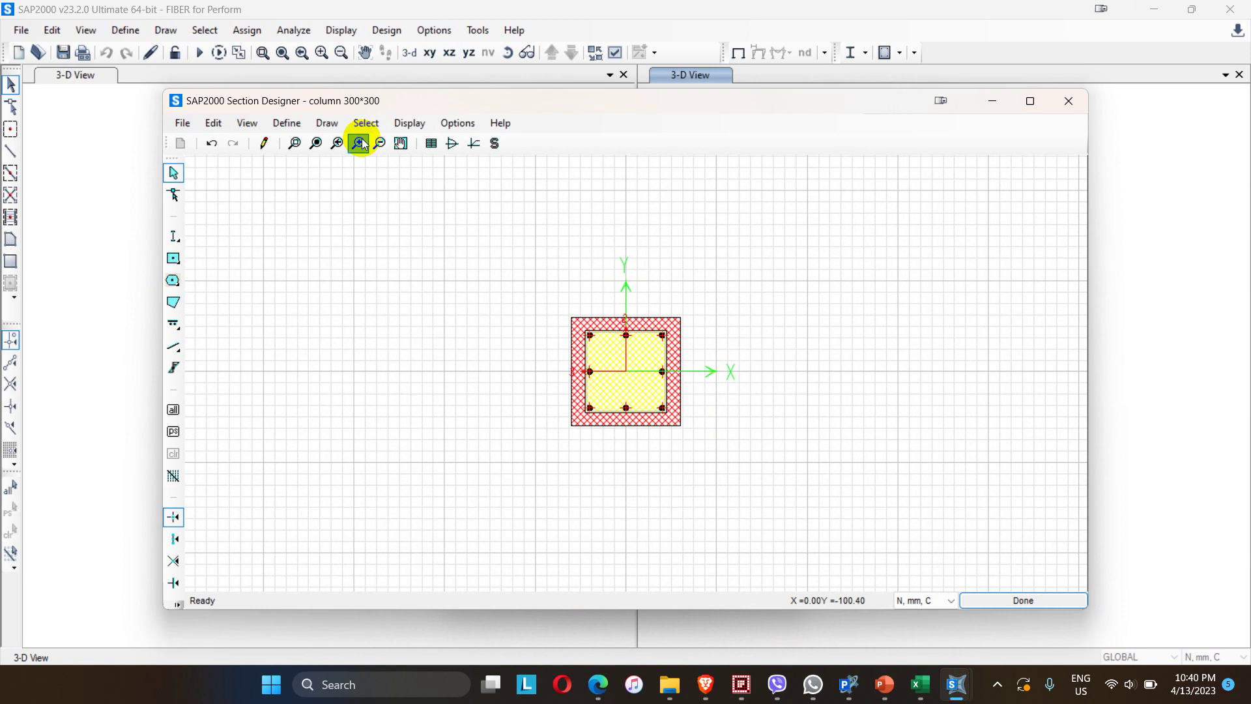
{"action": "left_click", "coordinate": [359, 143]}
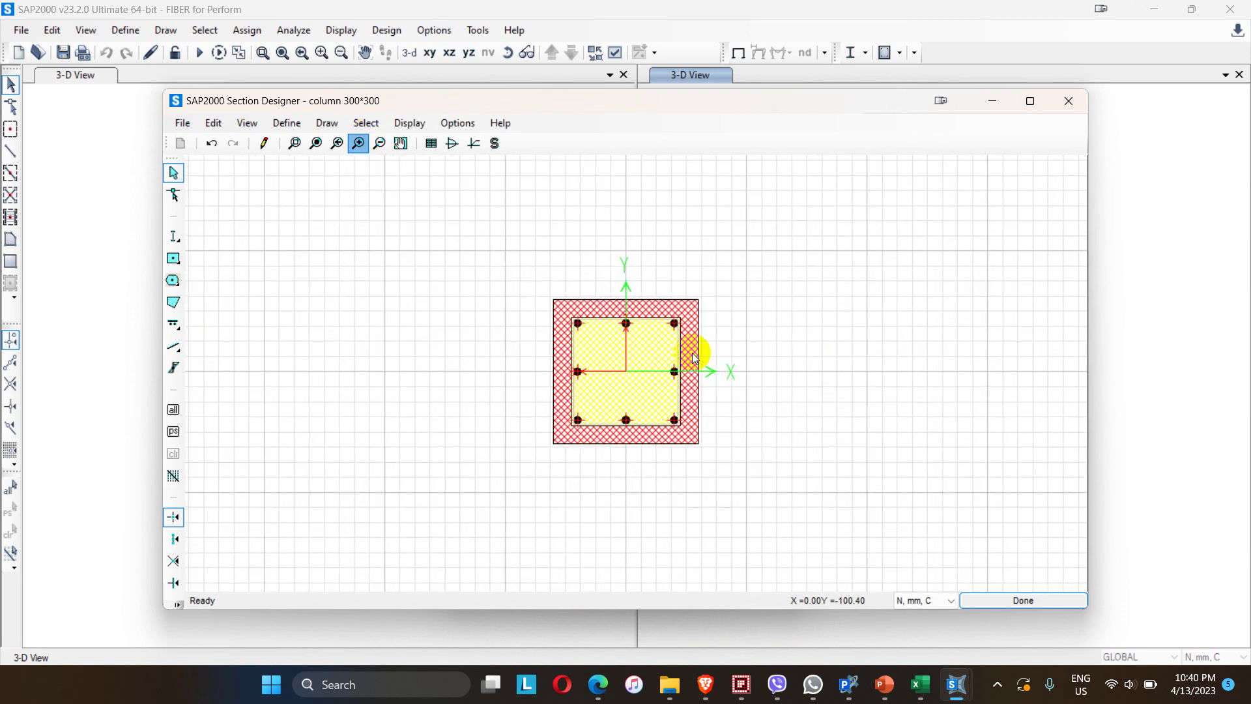
{"action": "scroll", "coordinate": [658, 339], "scroll_direction": "up", "scroll_amount": 1}
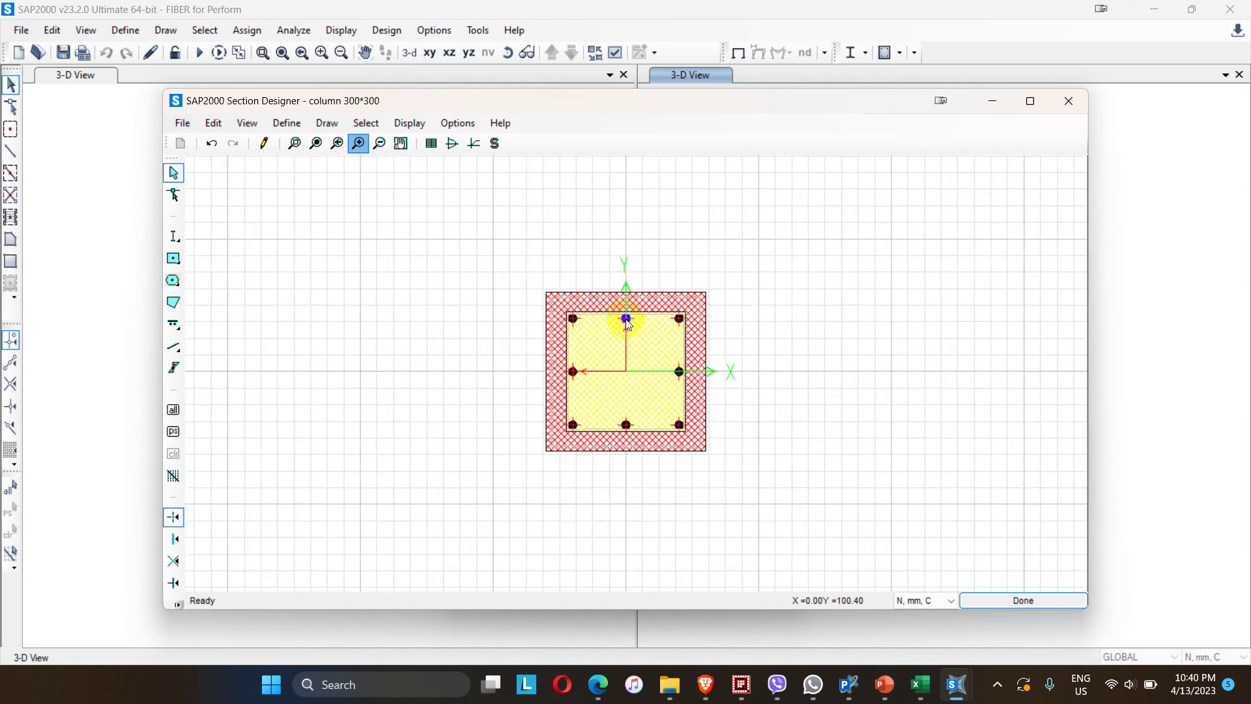
{"action": "right_click", "coordinate": [627, 323]}
{"action": "left_click", "coordinate": [682, 287]}
{"action": "left_click", "coordinate": [698, 287]}
{"action": "left_click", "coordinate": [703, 289]}
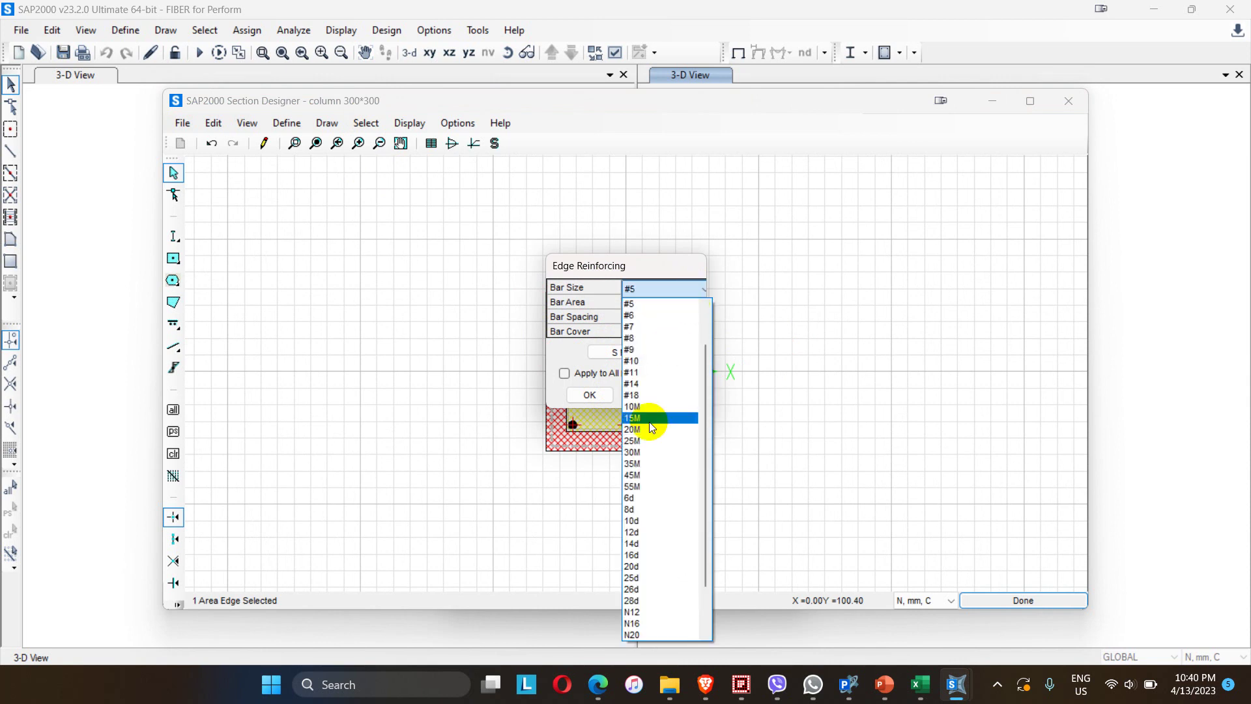
{"action": "left_click", "coordinate": [641, 555]}
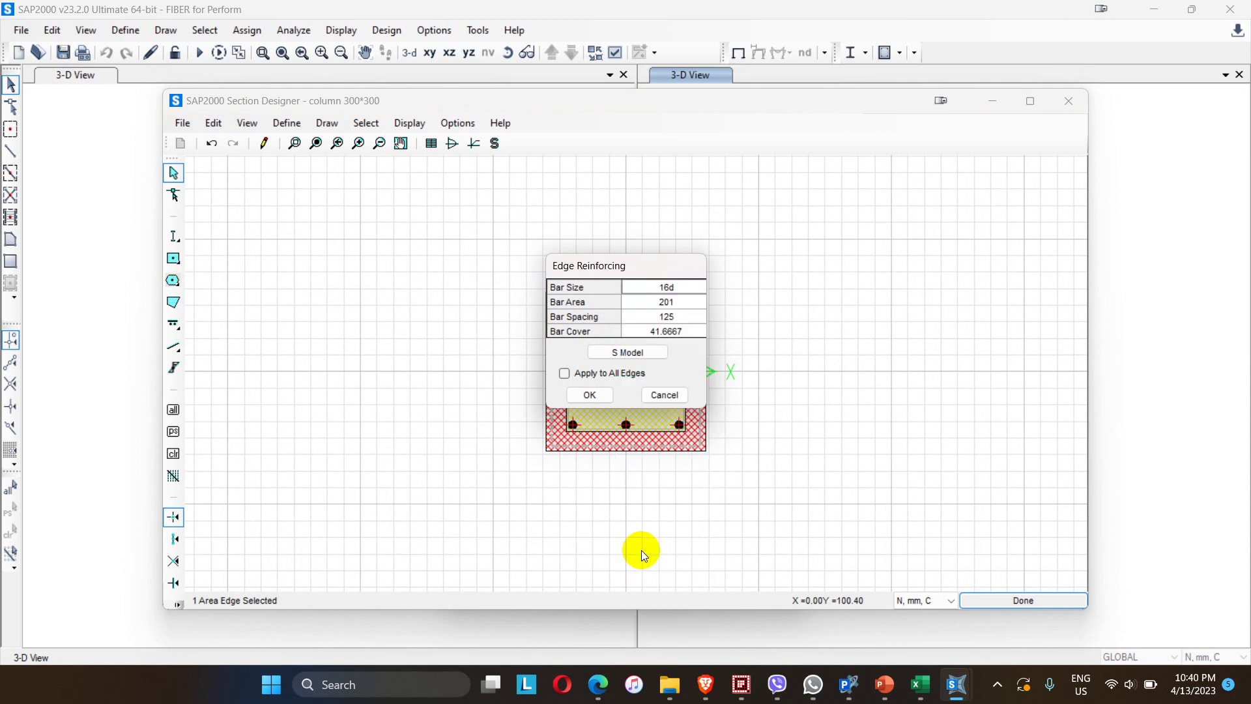
Set the edge bar cover to 40 mm and apply the edge reinforcing to all edges
{"action": "left_click", "coordinate": [693, 330]}
{"action": "type", "text": "40"}
{"action": "left_click", "coordinate": [565, 374]}
{"action": "left_click", "coordinate": [588, 394]}
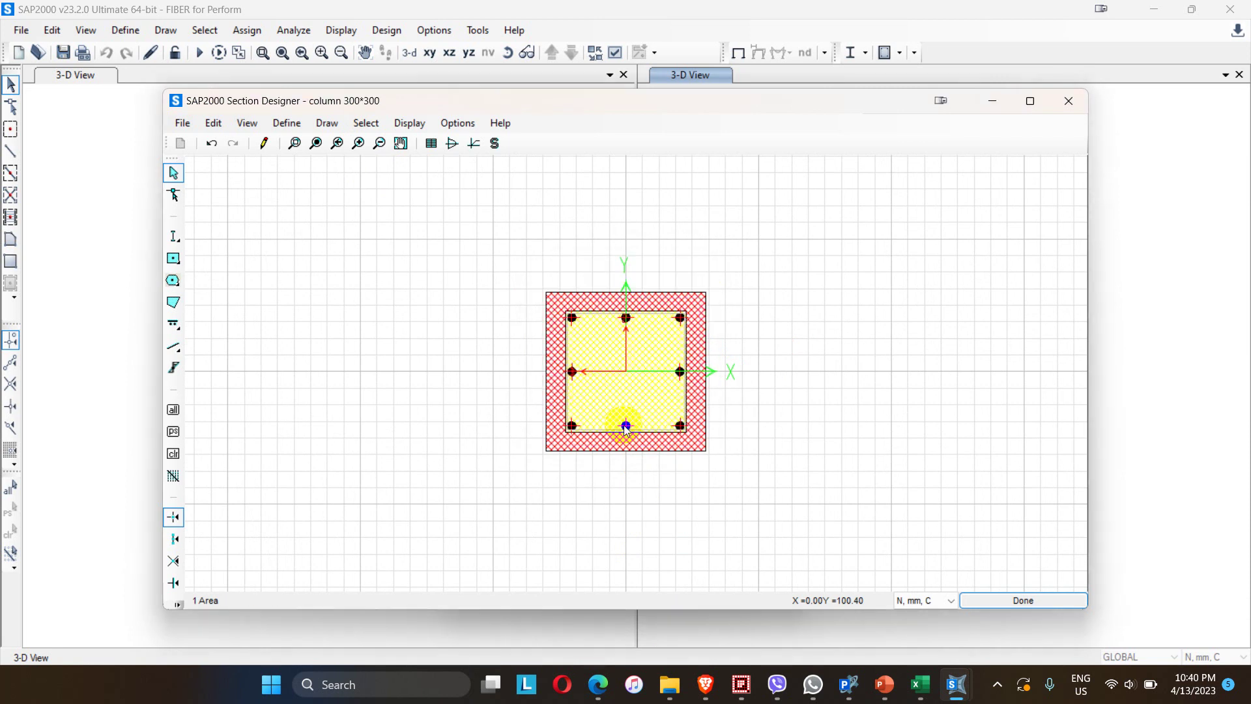
Set the corner bar size to 16d and apply the corner reinforcing to all corners
{"action": "right_click", "coordinate": [681, 427]}
{"action": "left_click", "coordinate": [703, 288]}
{"action": "left_click", "coordinate": [702, 288]}
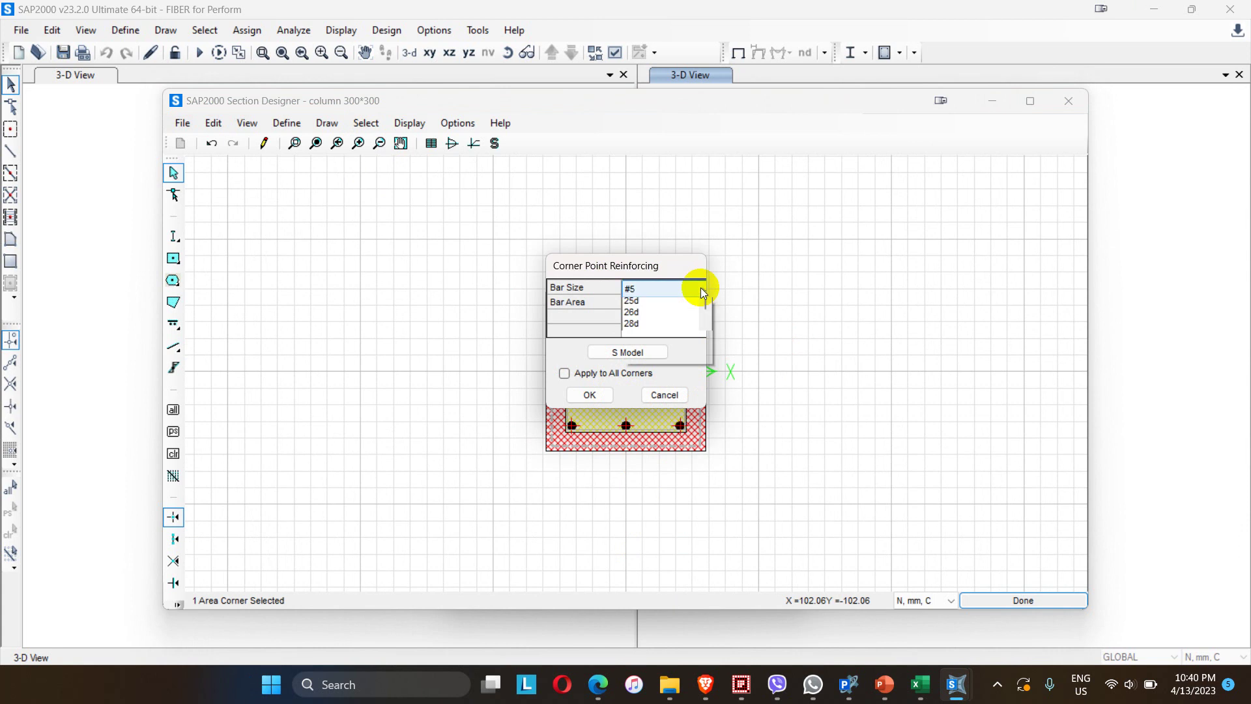
{"action": "left_click", "coordinate": [636, 549]}
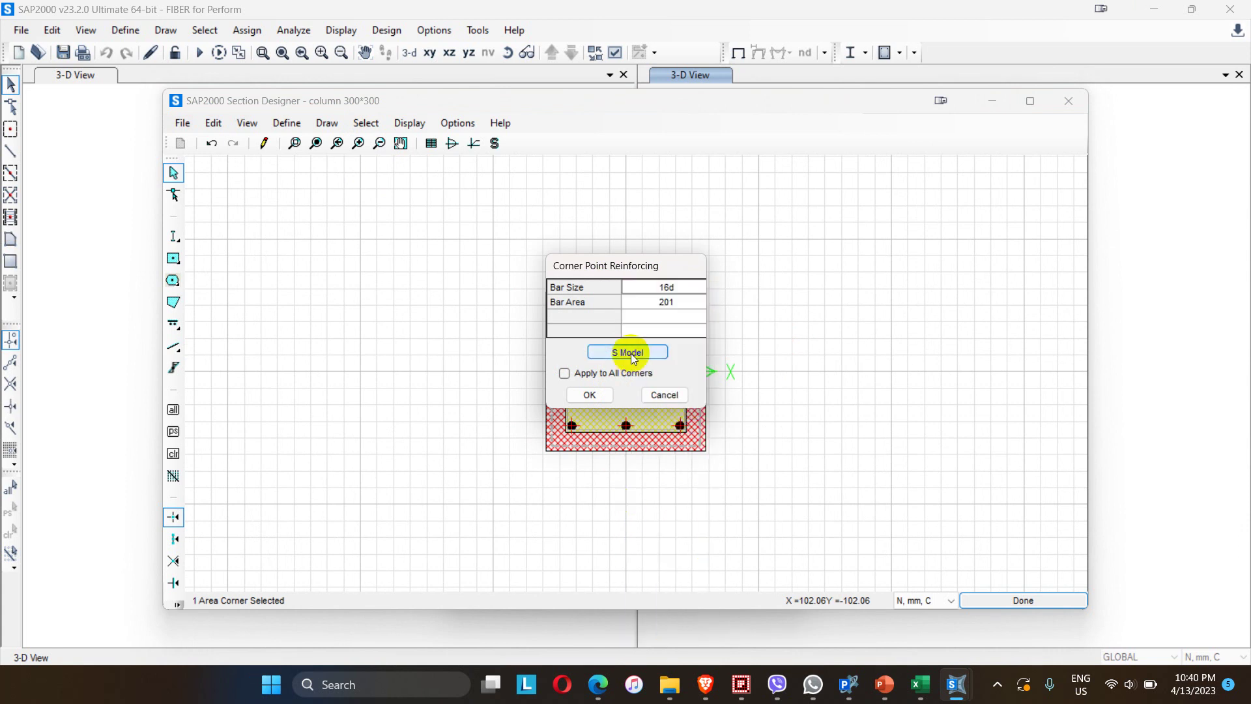
{"action": "left_click", "coordinate": [604, 373]}
{"action": "left_click", "coordinate": [593, 393]}
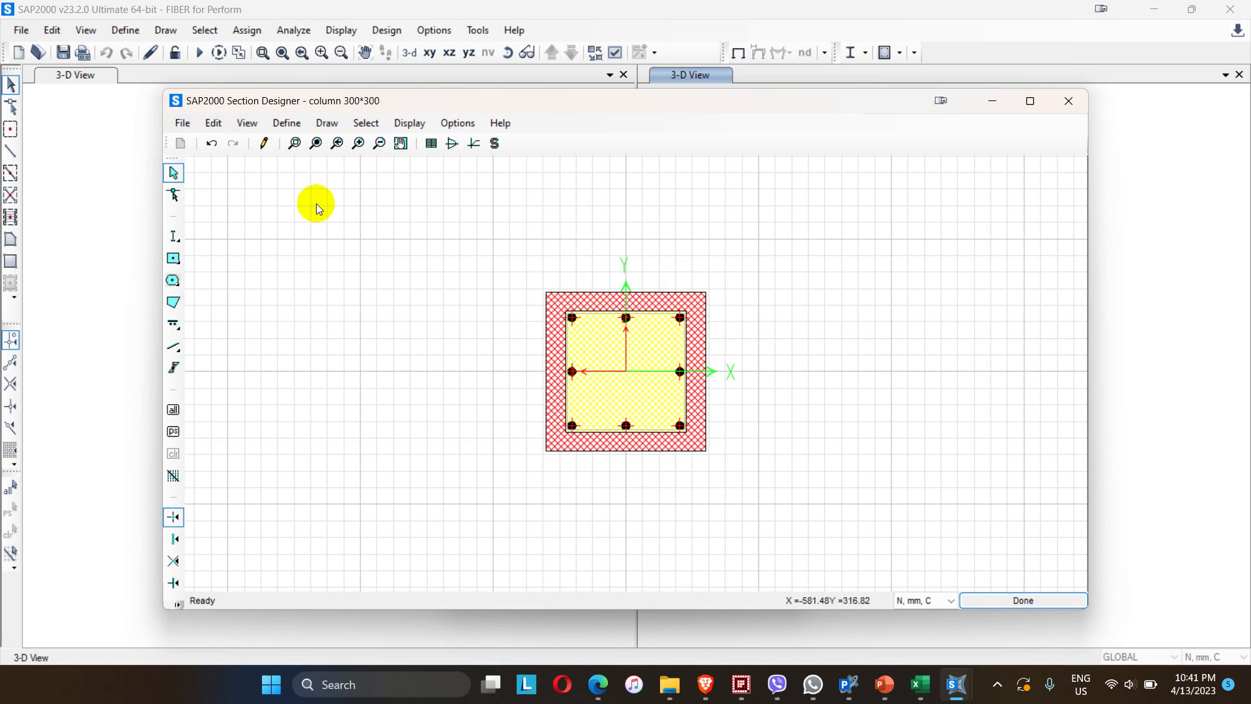
Generate the fiber layout with 3 fibers in the 2-direction and 3 in the 3-direction
{"action": "left_click", "coordinate": [288, 126]}
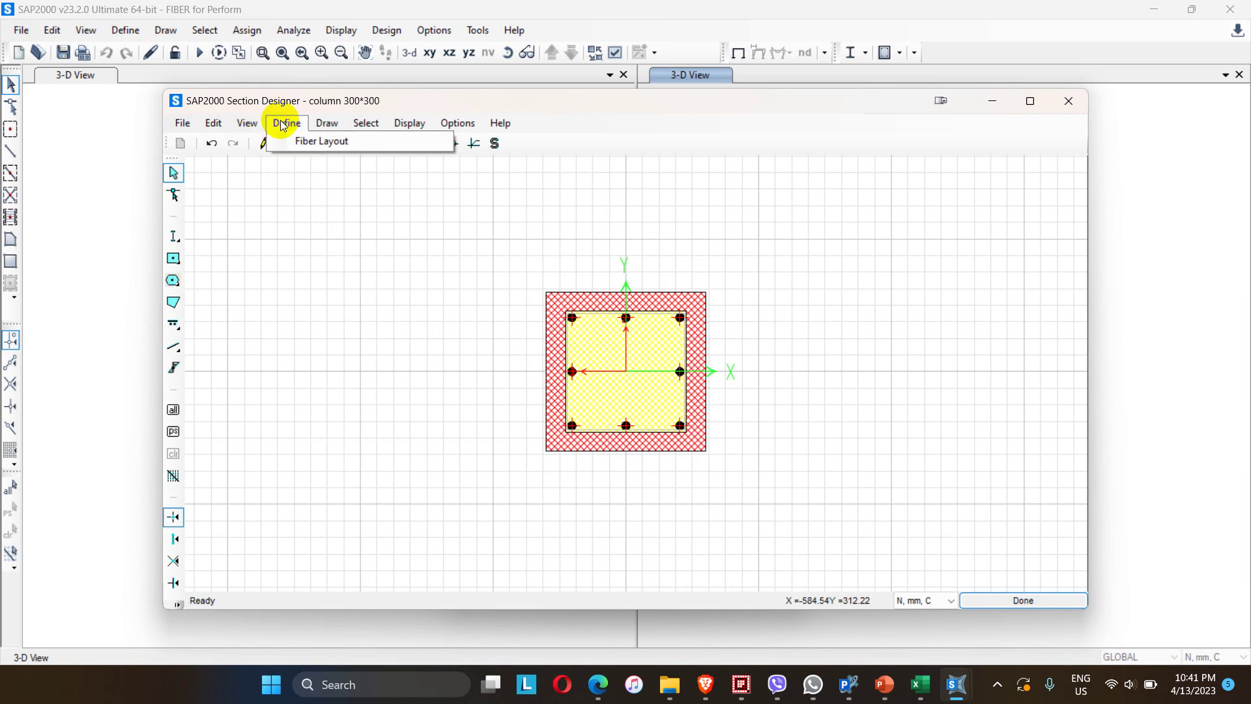
{"action": "left_click", "coordinate": [320, 141]}
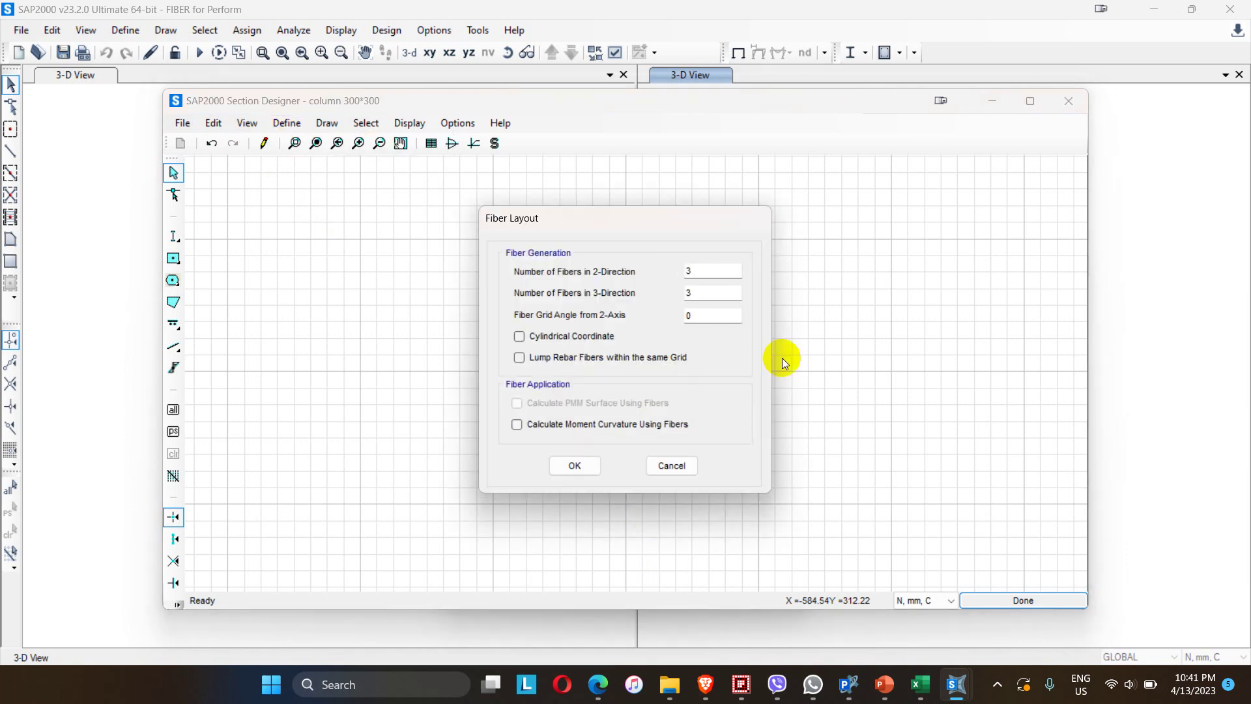
{"action": "double_click", "coordinate": [680, 274]}
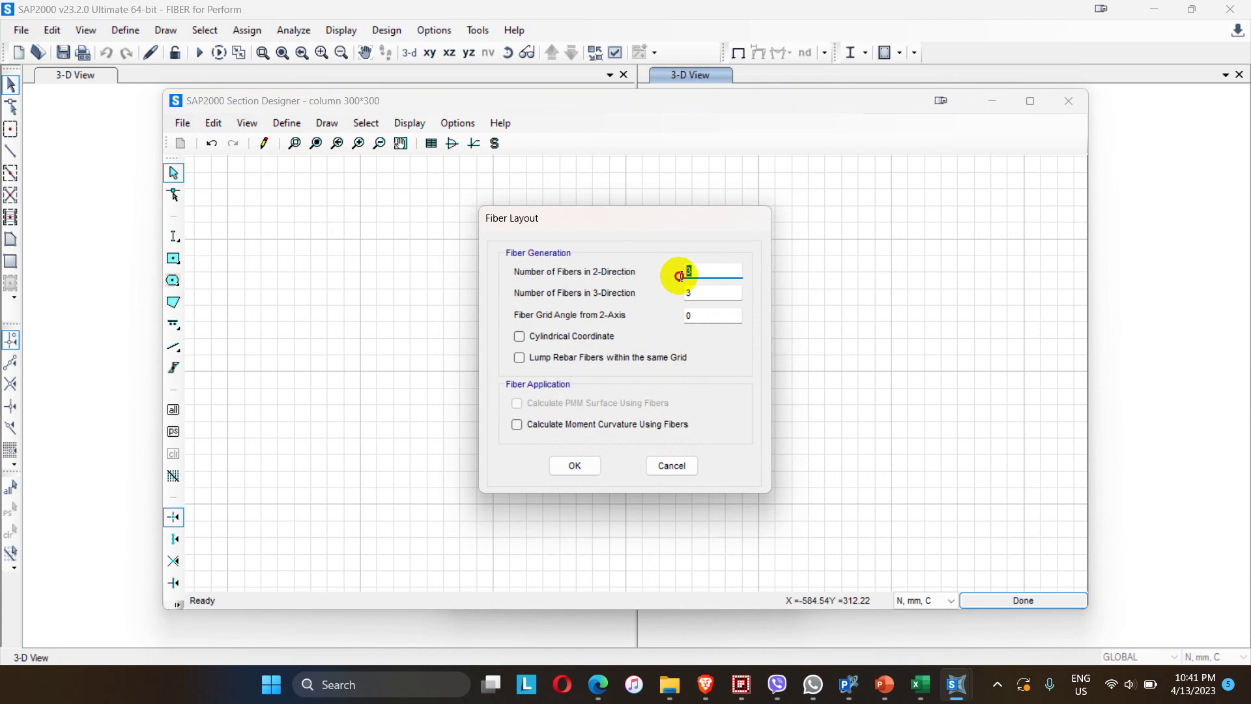
{"action": "double_click", "coordinate": [684, 295]}
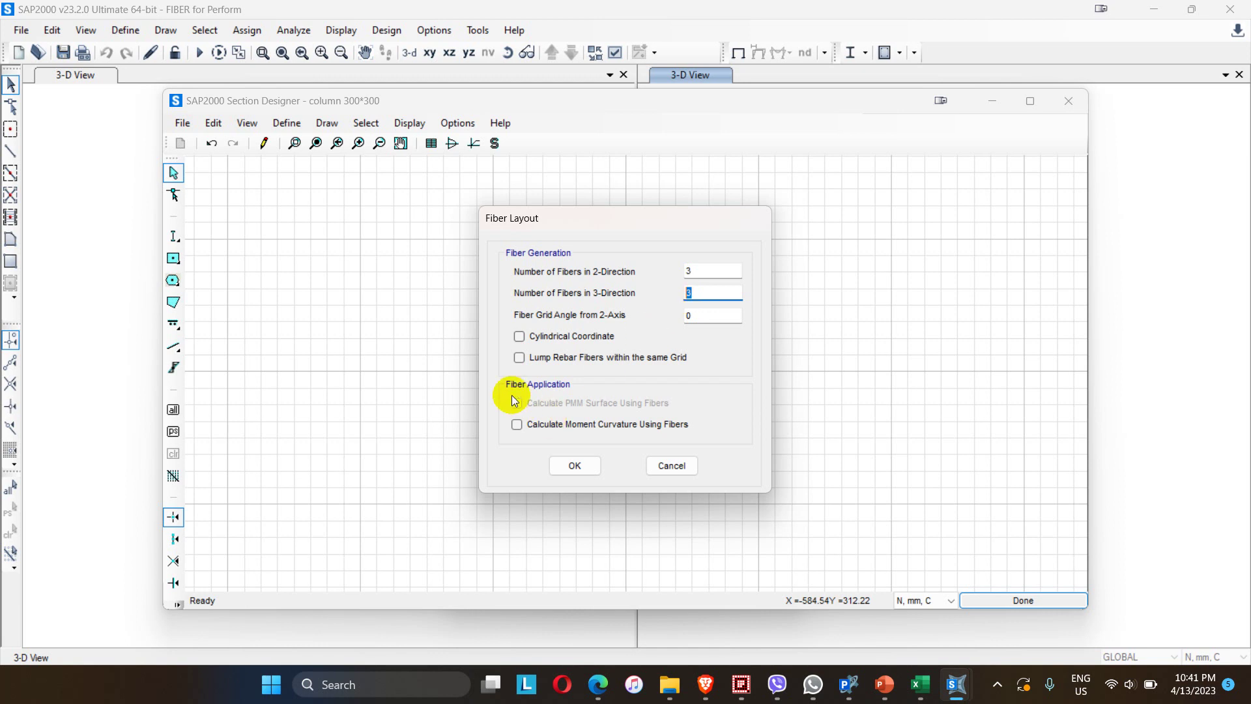
{"action": "left_click", "coordinate": [575, 465]}
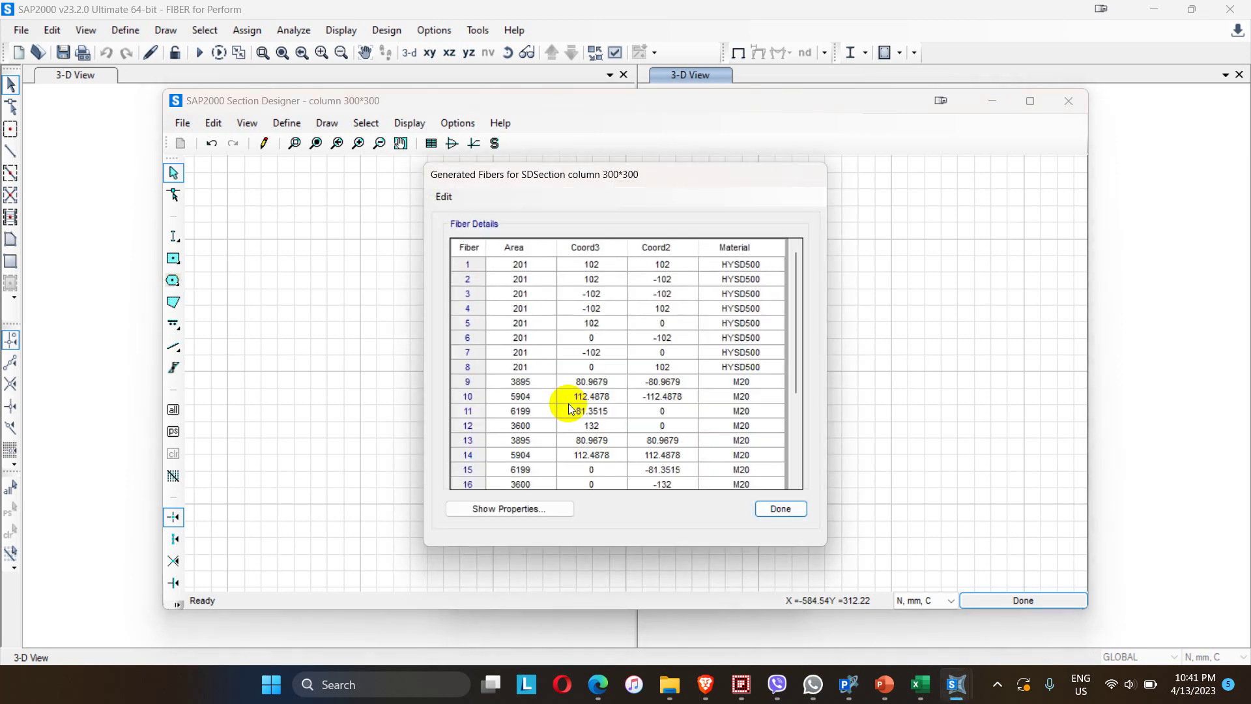
Examine the areas, coordinates and locations in the section of the generated HYSD500 and M20 fibers
{"action": "scroll", "coordinate": [580, 394], "scroll_direction": "down", "scroll_amount": 3}
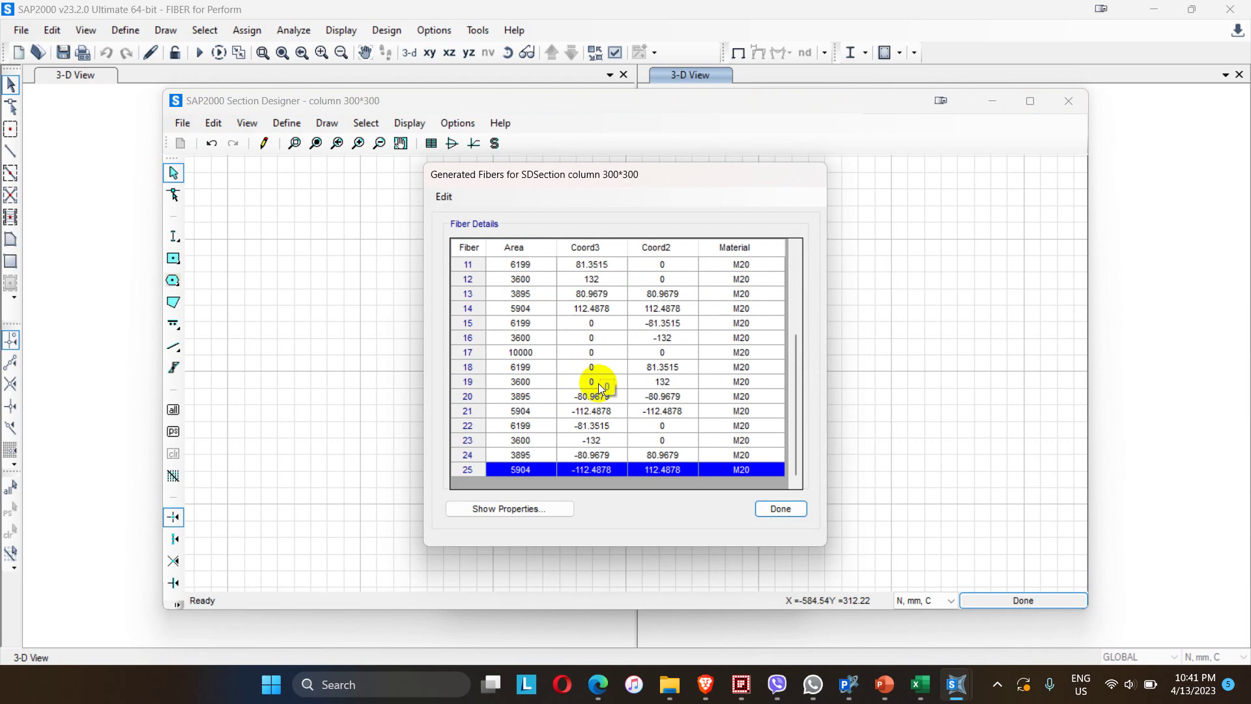
{"action": "scroll", "coordinate": [598, 383], "scroll_direction": "up", "scroll_amount": 3}
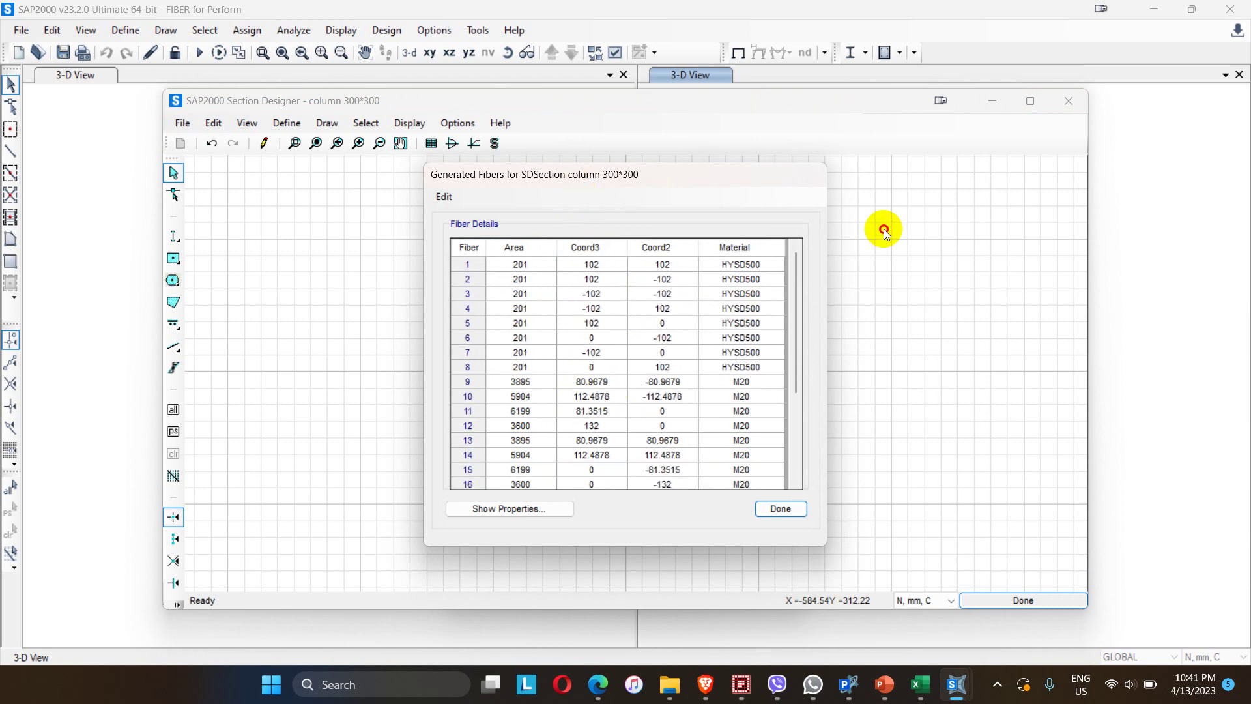
{"action": "mouse_move", "coordinate": [623, 189]}
{"action": "left_mouse_down"}
{"action": "mouse_move", "coordinate": [1036, 203]}
{"action": "mouse_move", "coordinate": [969, 209]}
{"action": "left_mouse_up"}
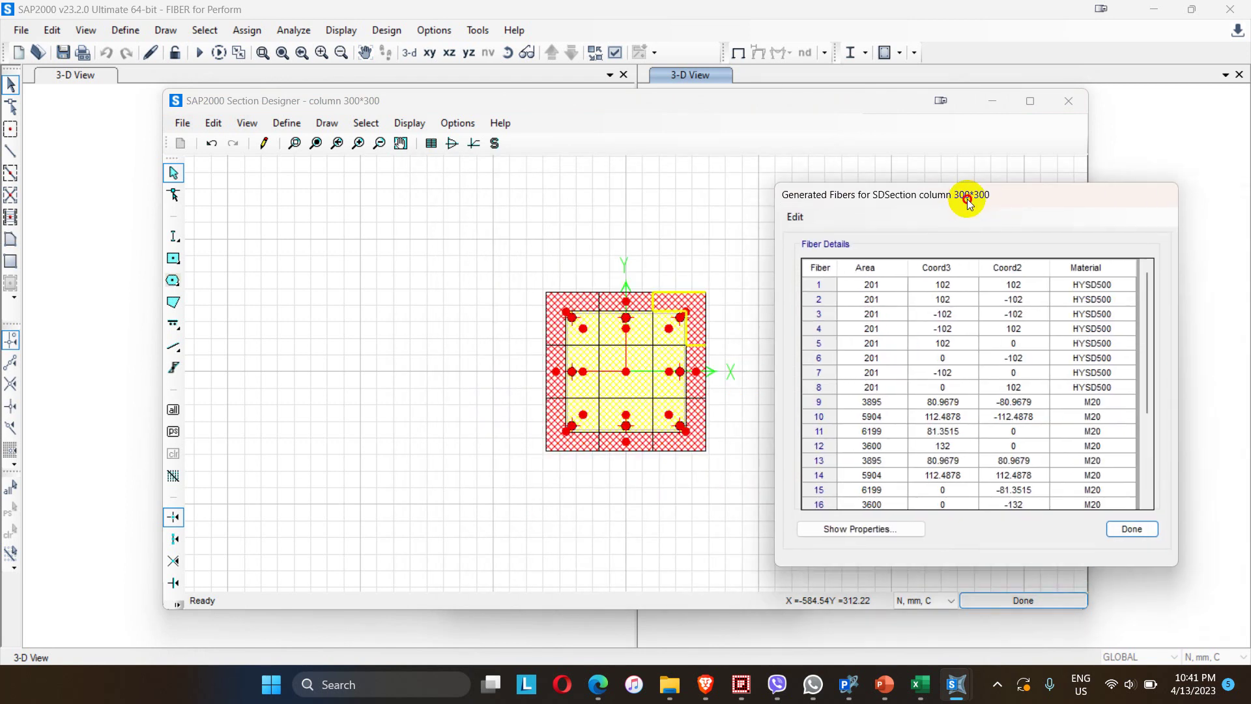
{"action": "left_click", "coordinate": [883, 284]}
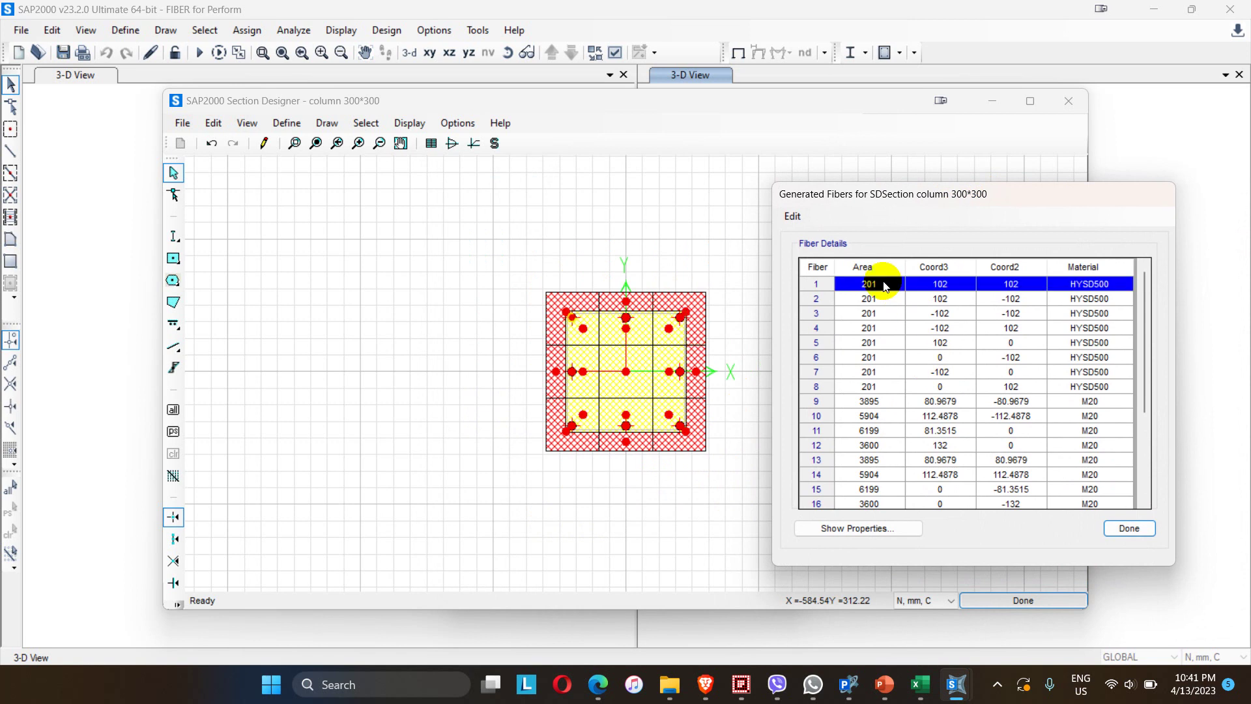
{"action": "left_click", "coordinate": [876, 301]}
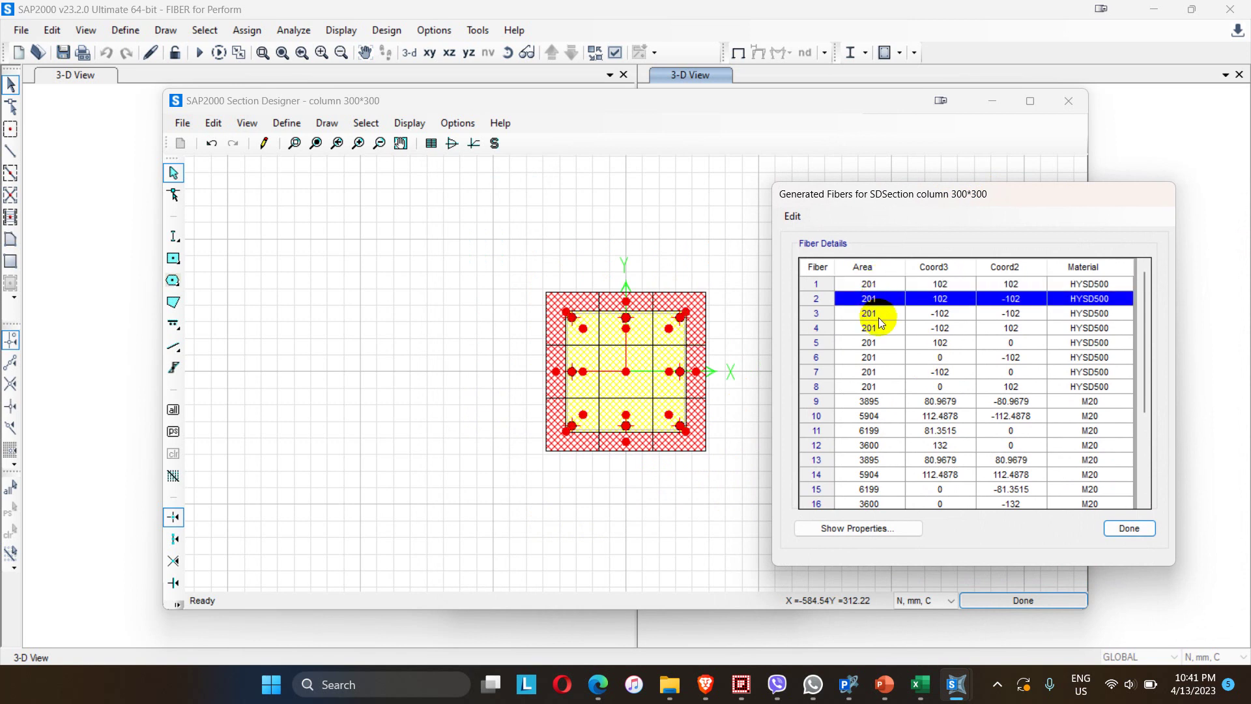
{"action": "left_click", "coordinate": [879, 315]}
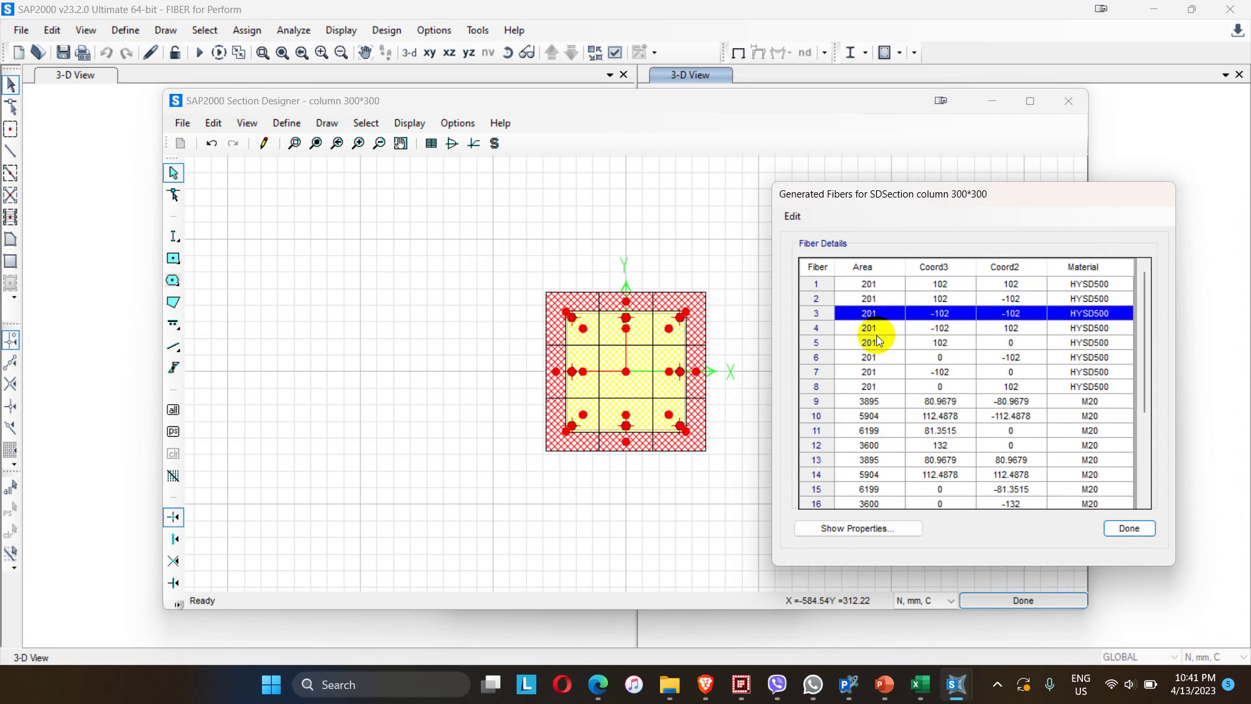
{"action": "left_click", "coordinate": [871, 404]}
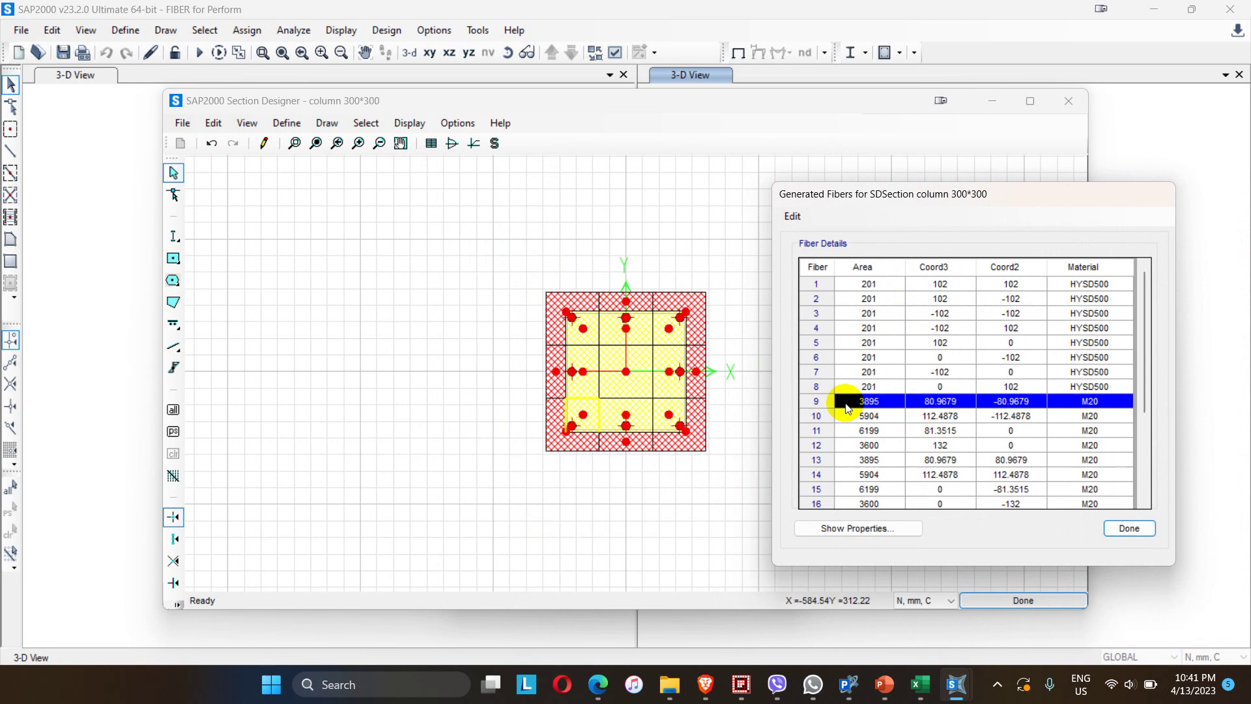
{"action": "left_click", "coordinate": [872, 420]}
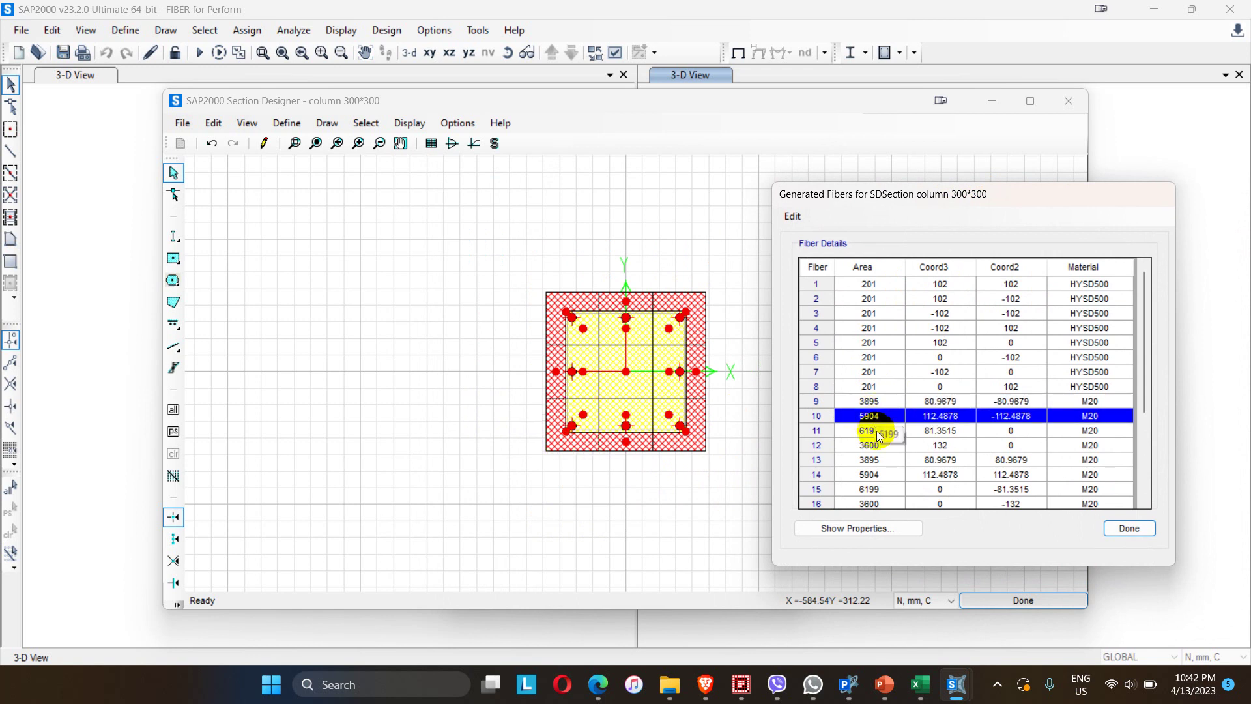
{"action": "scroll", "coordinate": [878, 436], "scroll_direction": "down", "scroll_amount": 2}
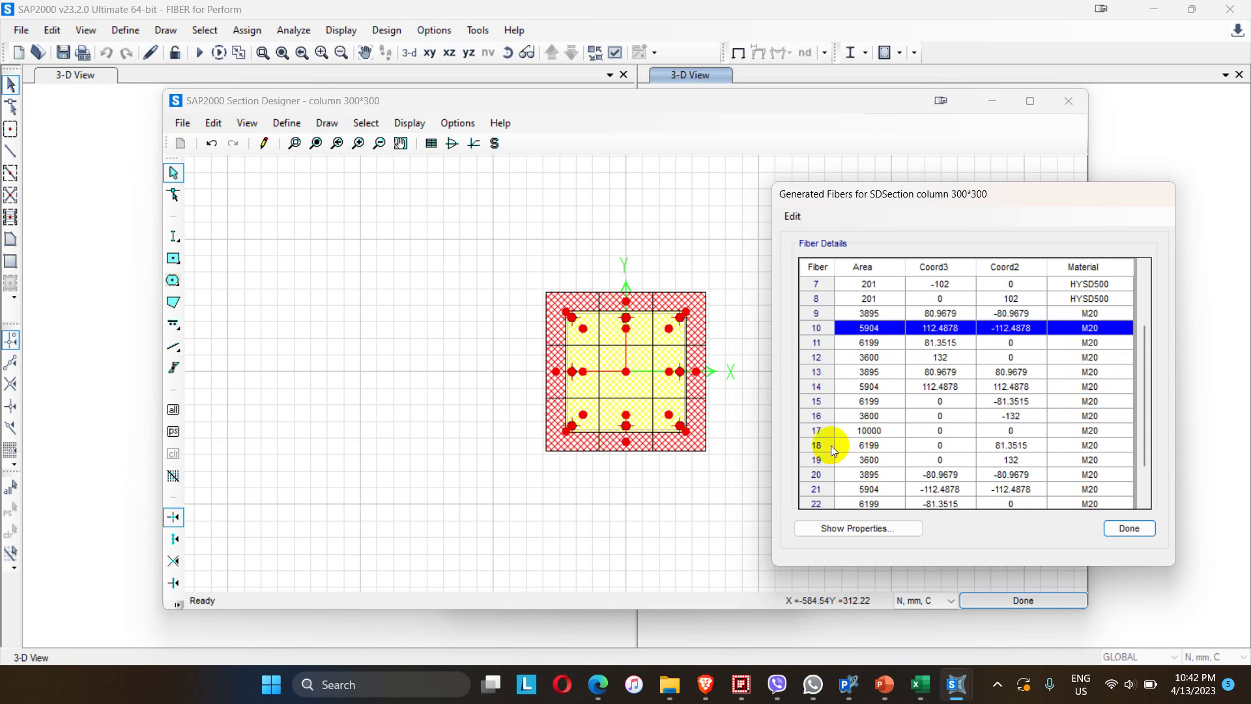
{"action": "left_click", "coordinate": [868, 432]}
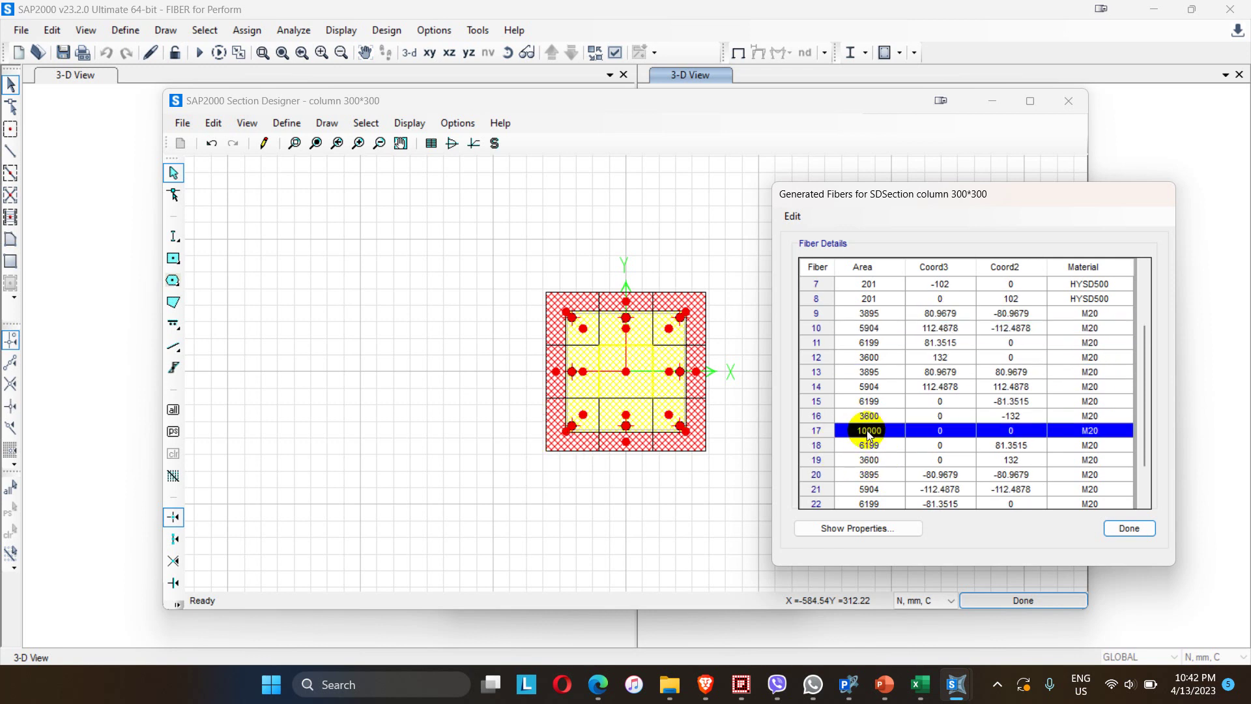
{"action": "left_click", "coordinate": [871, 447]}
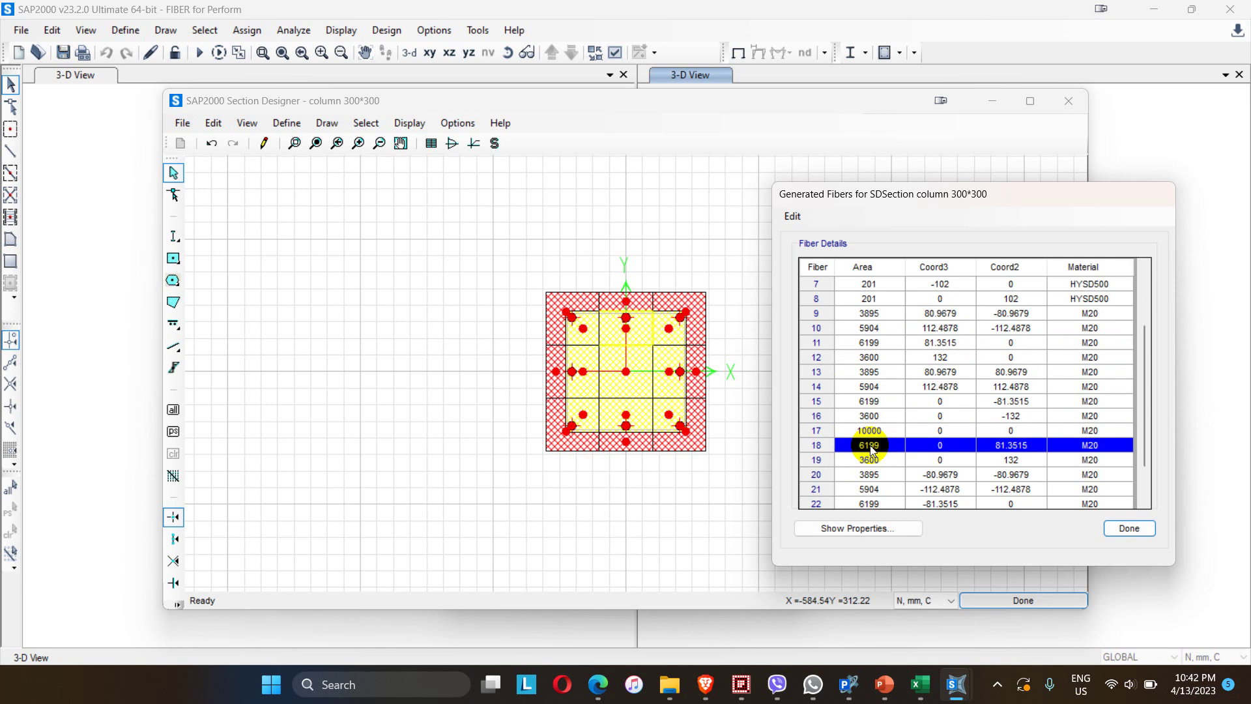
{"action": "left_click", "coordinate": [874, 460]}
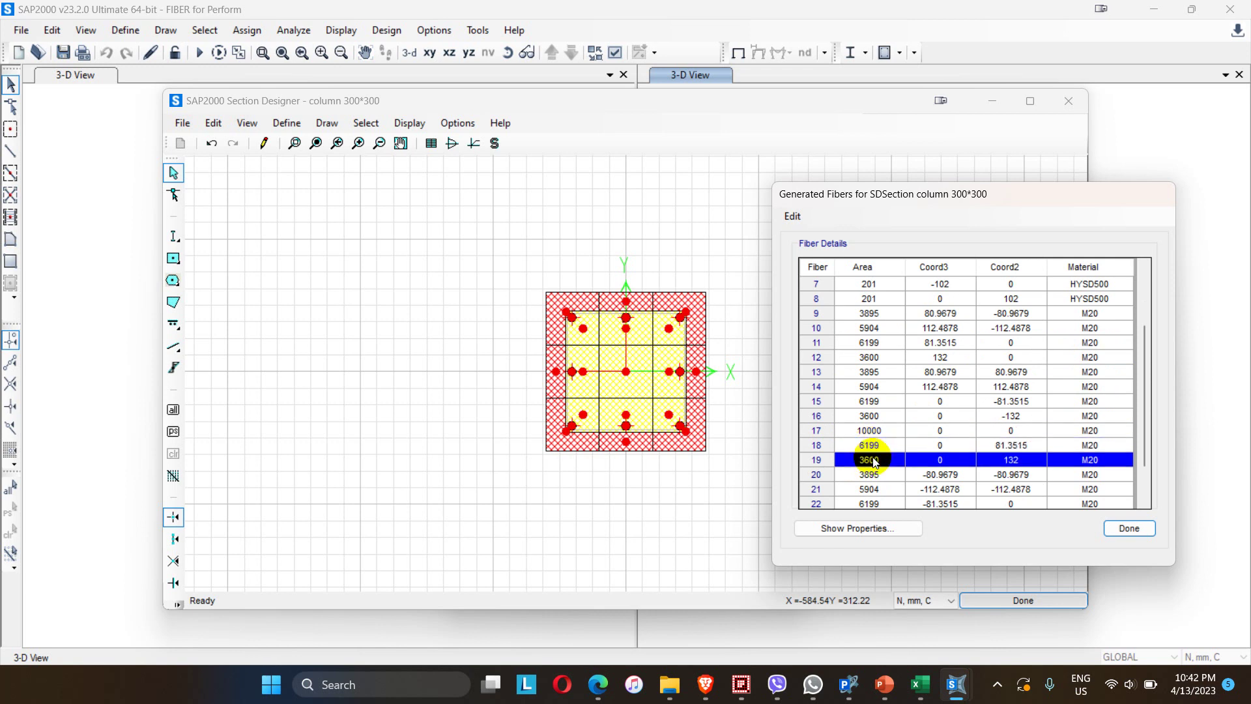
Copy the generated fiber table into Sheet1 of the Excel workbook, starting at cell B6
{"action": "left_click", "coordinate": [869, 347]}
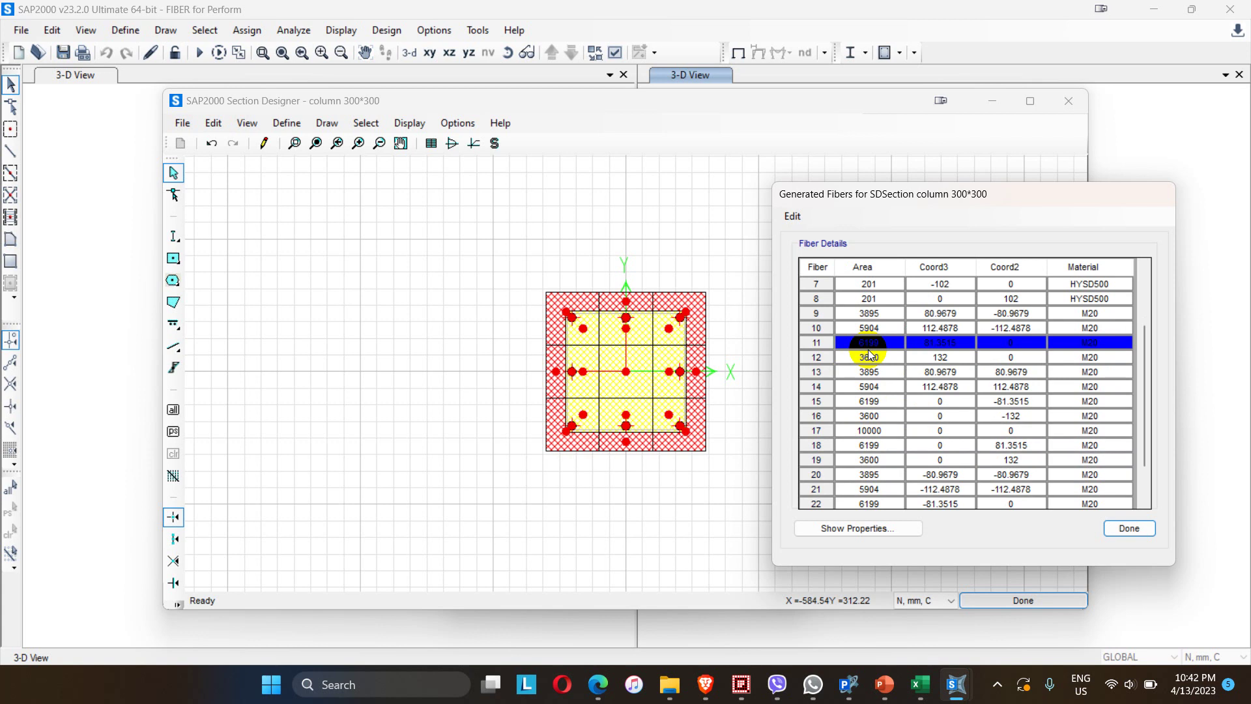
{"action": "left_click", "coordinate": [931, 695]}
{"action": "left_click", "coordinate": [103, 273]}
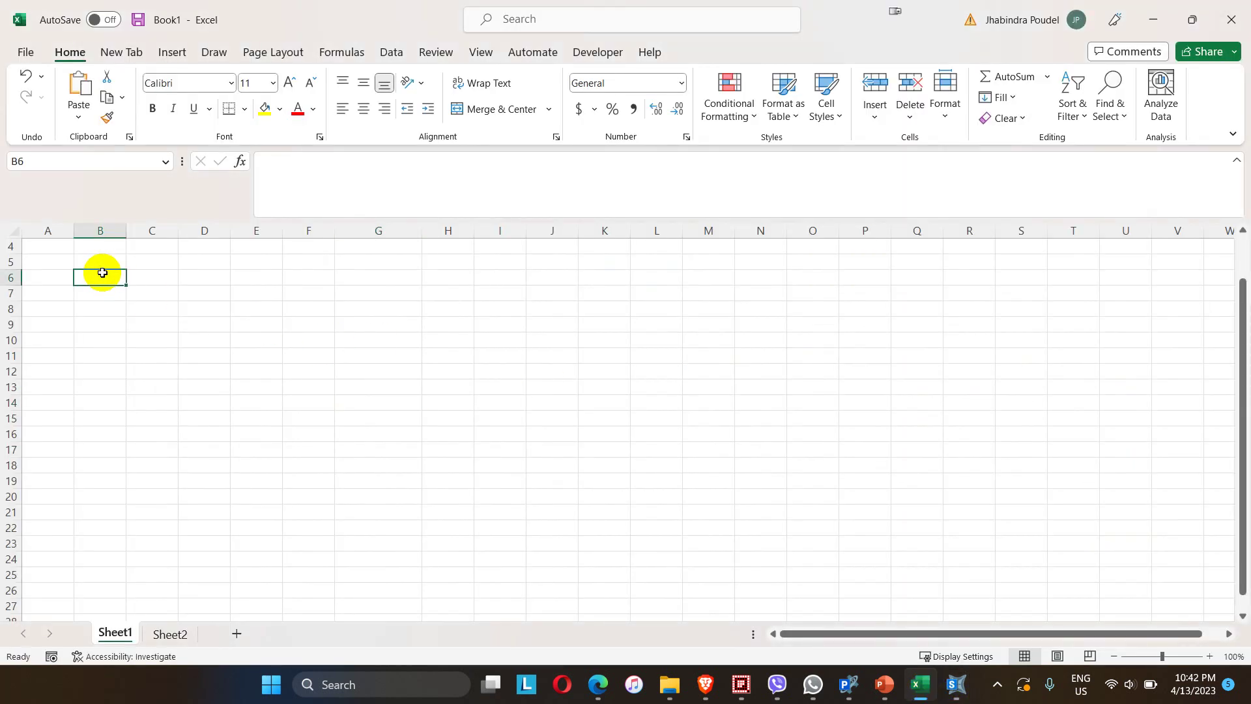
{"action": "key", "text": "ctrl+v"}
{"action": "left_click", "coordinate": [391, 287]}
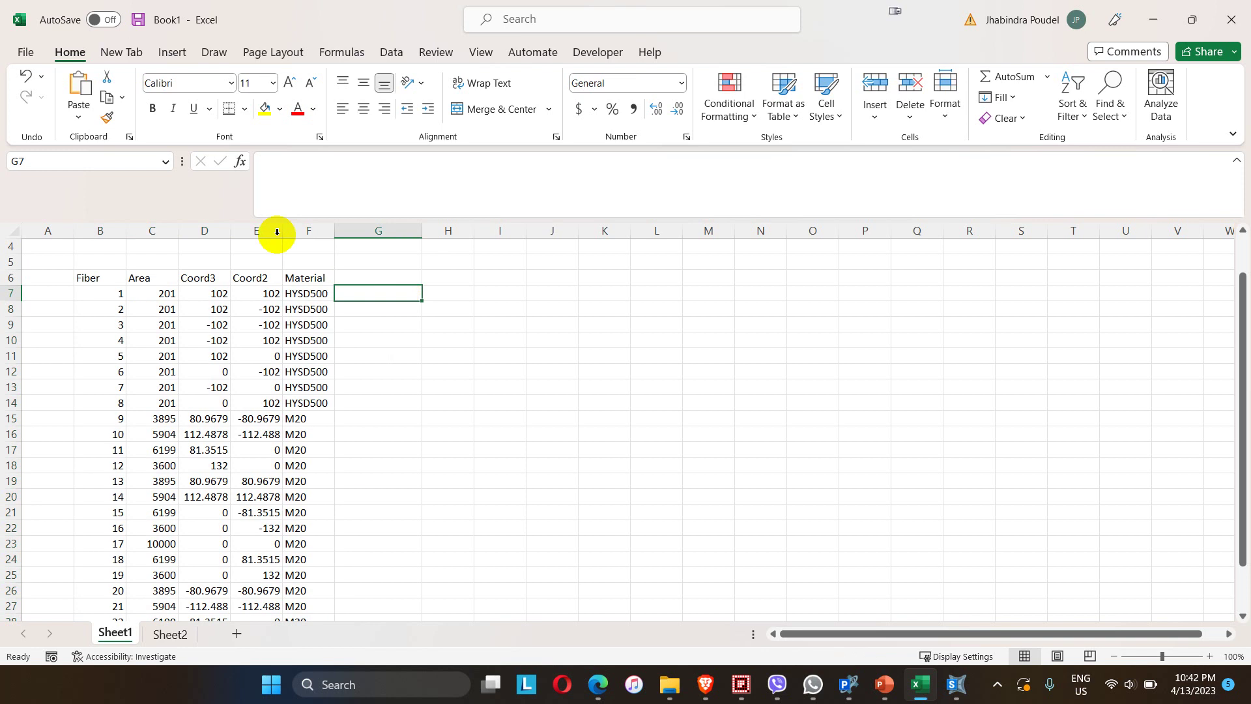
Move the Coord2 column in front of the Coord3 column in the fiber table
{"action": "left_click", "coordinate": [269, 229]}
{"action": "key", "text": "ctrl+x"}
{"action": "left_click", "coordinate": [204, 231]}
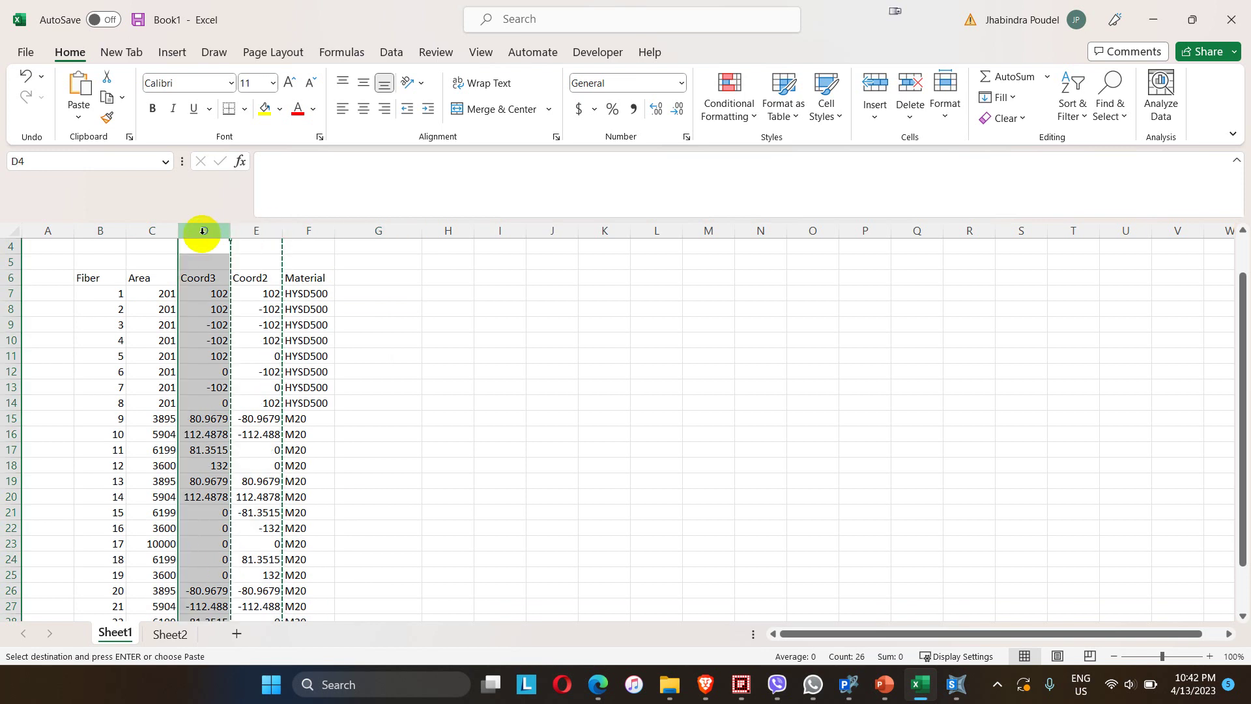
{"action": "right_click", "coordinate": [204, 232]}
{"action": "left_click", "coordinate": [273, 402]}
{"action": "left_click", "coordinate": [399, 366]}
{"action": "scroll", "coordinate": [329, 455], "scroll_direction": "down", "scroll_amount": 1}
{"action": "left_click", "coordinate": [362, 368]}
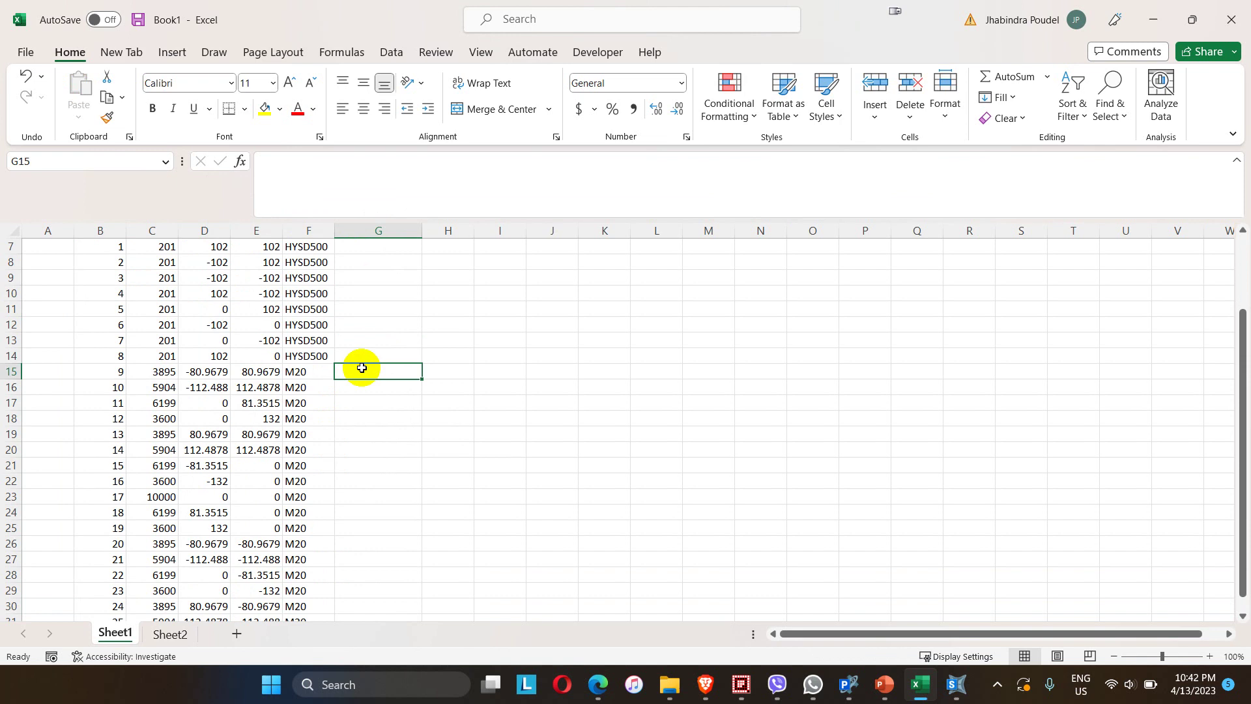
{"action": "scroll", "coordinate": [112, 373], "scroll_direction": "up", "scroll_amount": 2}
{"action": "scroll", "coordinate": [113, 377], "scroll_direction": "down", "scroll_amount": 2}
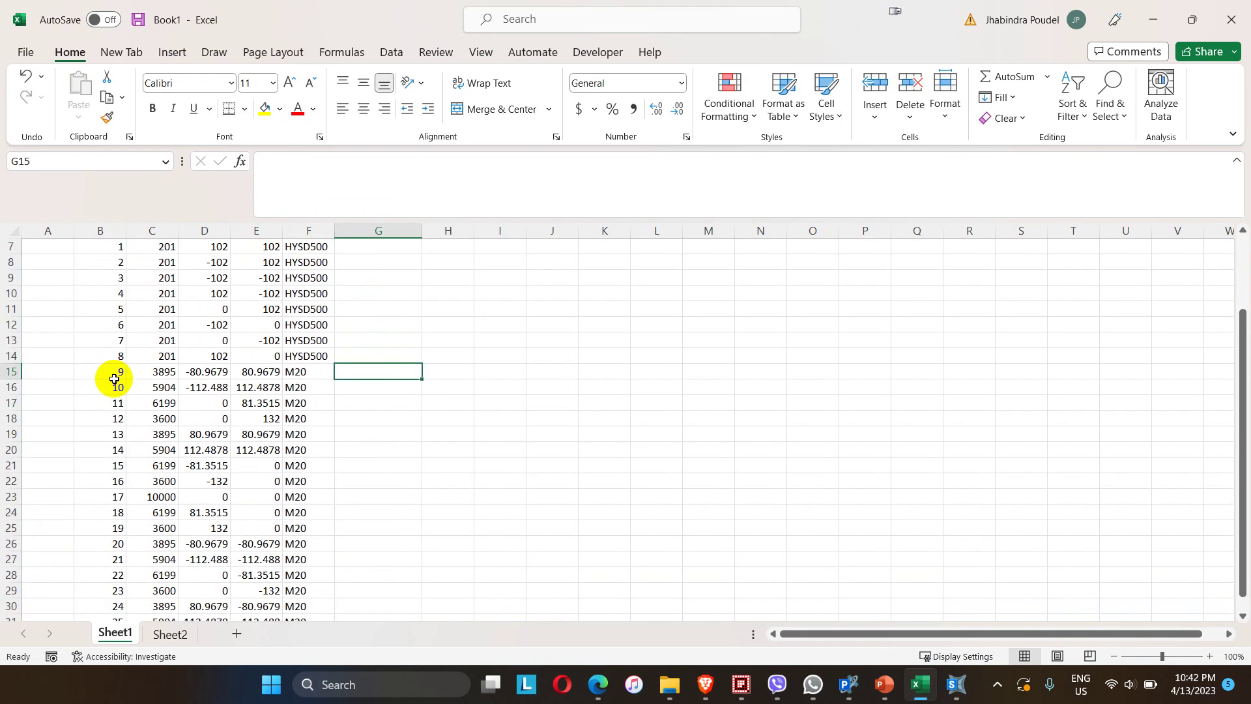
{"action": "scroll", "coordinate": [370, 374], "scroll_direction": "down", "scroll_amount": 2}
{"action": "scroll", "coordinate": [370, 373], "scroll_direction": "up", "scroll_amount": 1}
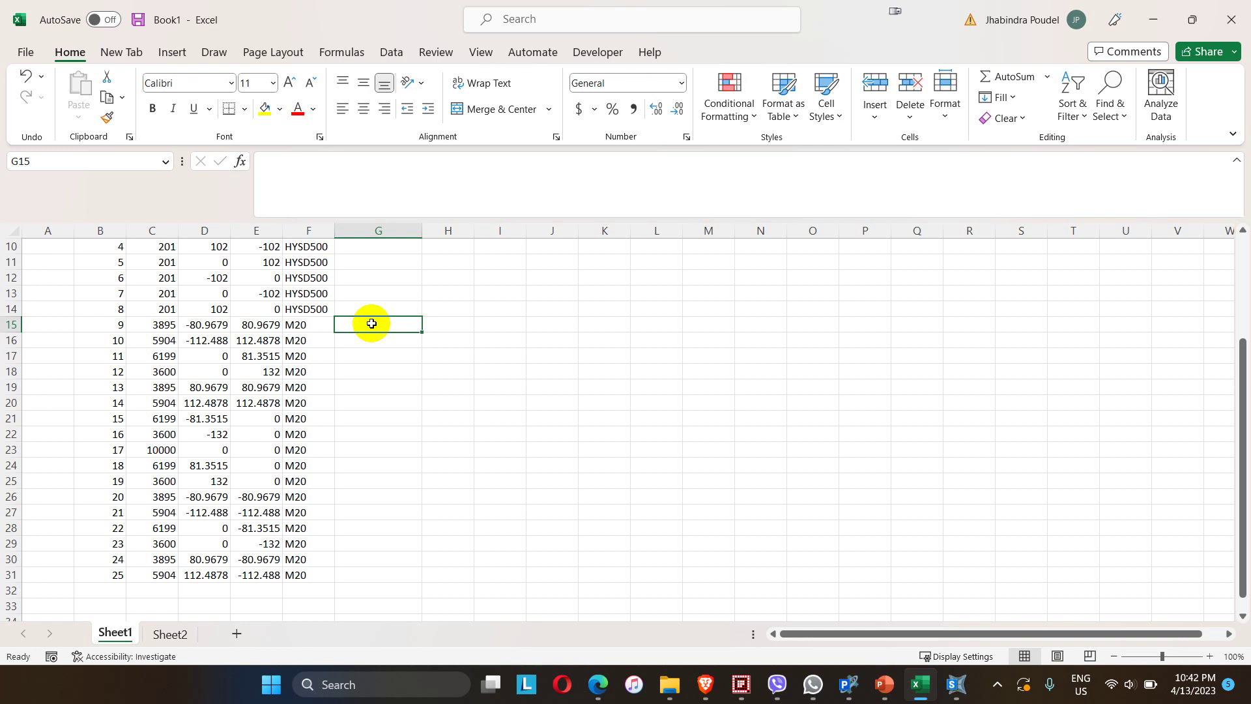
Label fiber 9 as "Confined Fiber" in cell G15 and fiber 10 as "Unconfined Fiber" in cell G16
{"action": "type", "text": "U"}
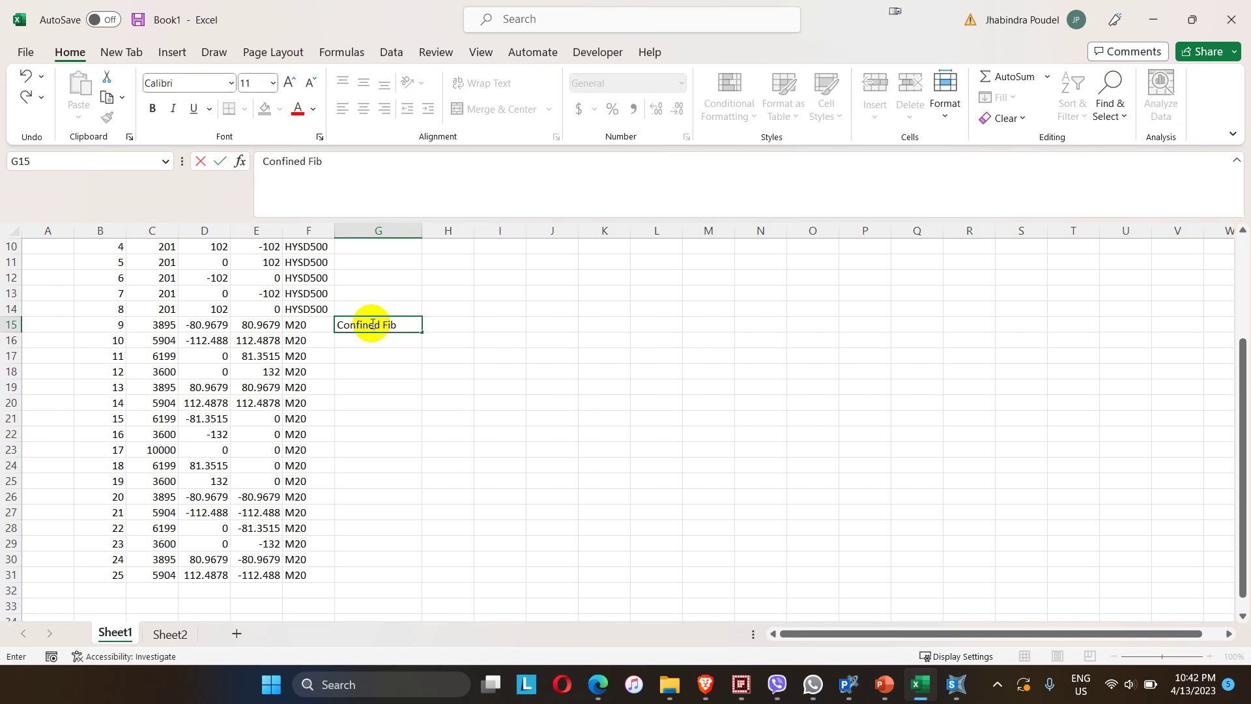
{"action": "type", "text": "er"}
{"action": "key", "text": "Return"}
{"action": "type", "text": "Unconfined Fiber"}
{"action": "key", "text": "Return"}
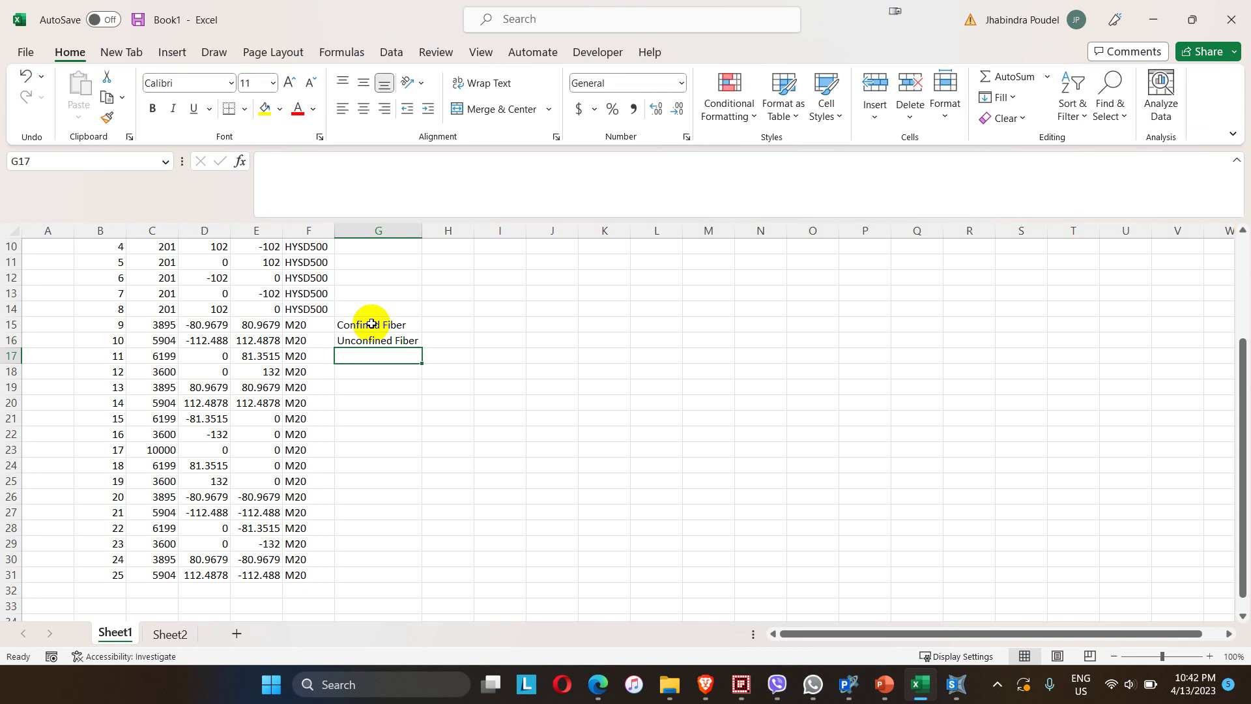
Repeat the Confined Fiber and Unconfined Fiber pair down through G17:G22 beside fibers 11 to 16
{"action": "left_click_drag", "start_coordinate": [371, 324], "coordinate": [362, 436]}
{"action": "key", "text": "ctrl+c"}
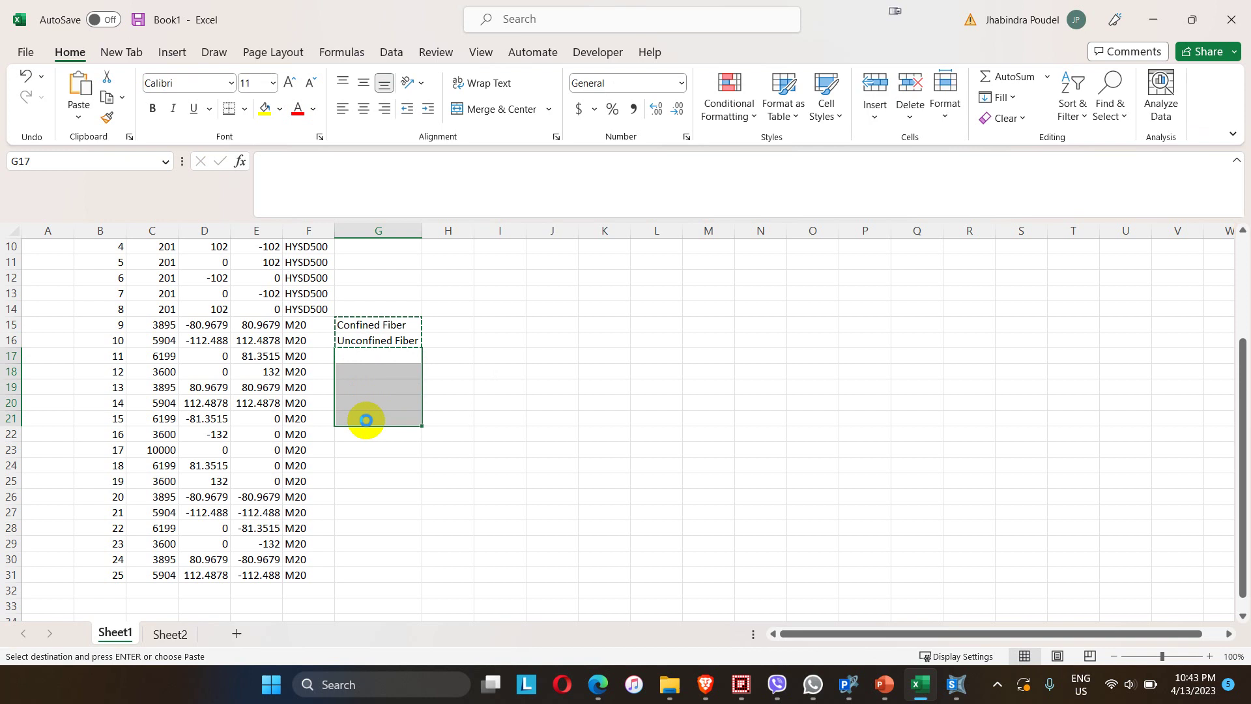
{"action": "key", "text": "ctrl+v"}
{"action": "left_click", "coordinate": [355, 388]}
{"action": "key", "text": "ctrl+v"}
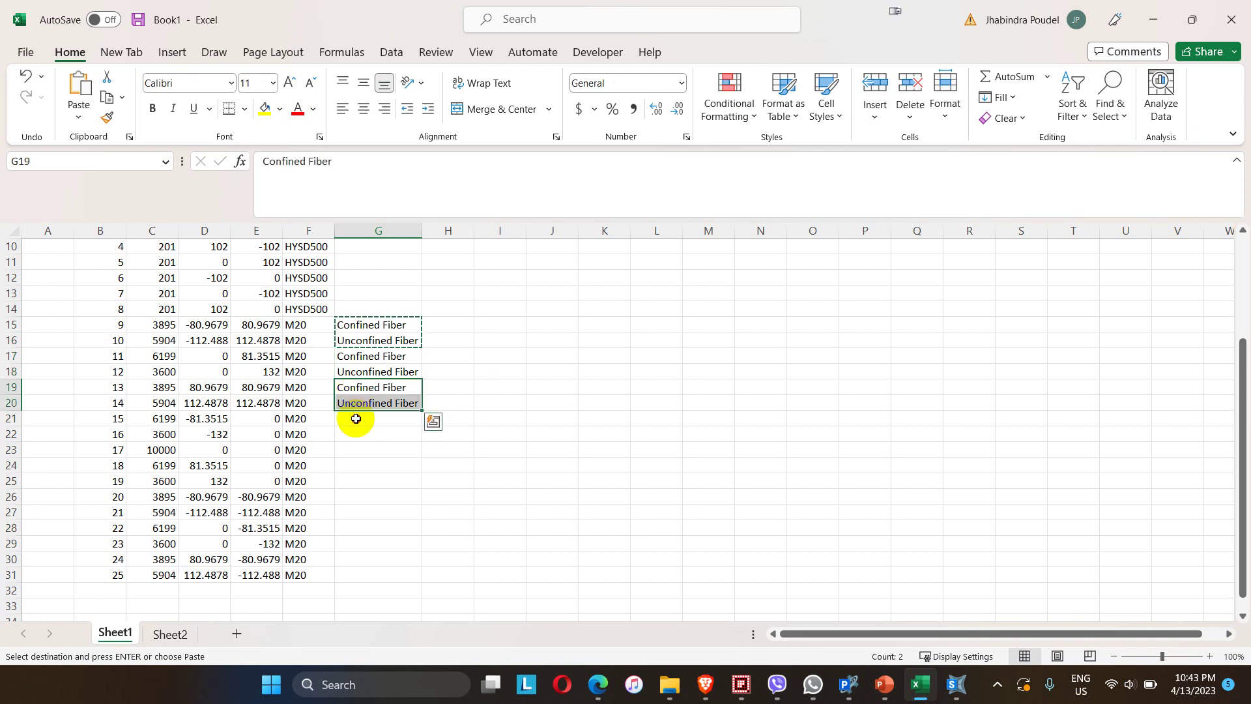
{"action": "left_click", "coordinate": [356, 419]}
{"action": "key", "text": "ctrl+v"}
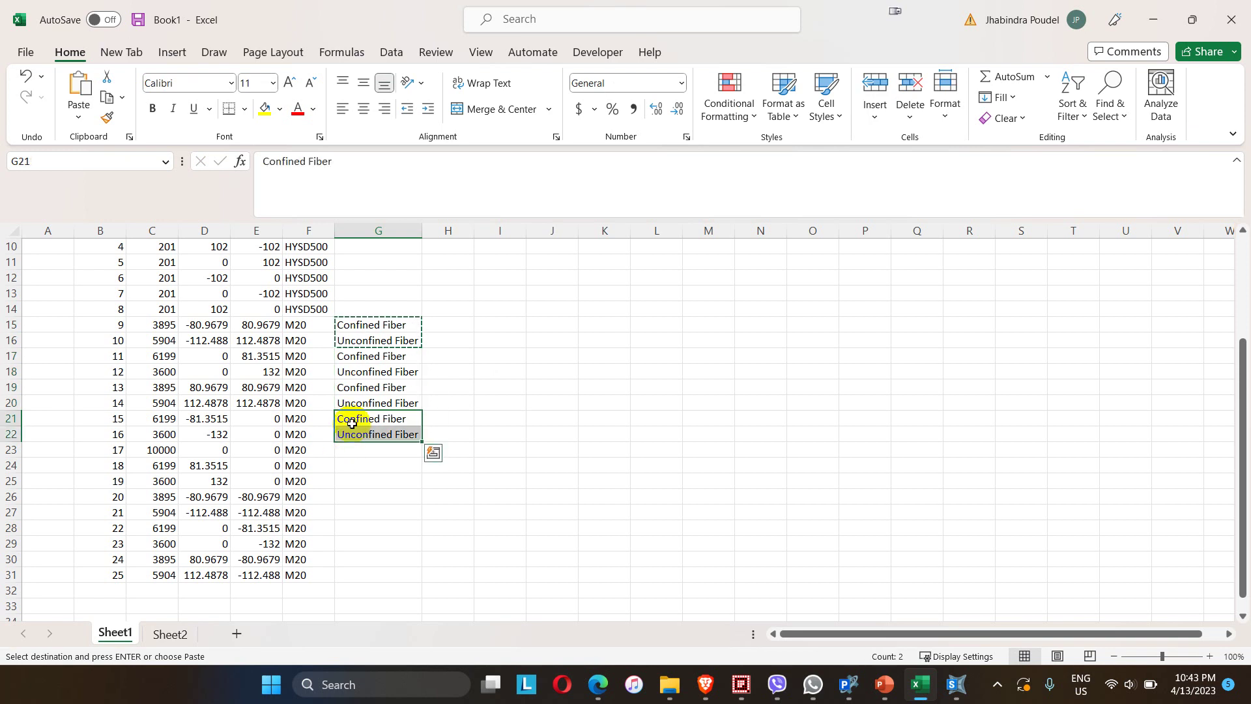
Copy the Confined Fiber label from G21 into G23:G24 for fibers 17 and 18
{"action": "left_click", "coordinate": [346, 419]}
{"action": "key", "text": "ctrl+c"}
{"action": "mouse_move", "coordinate": [348, 447]}
{"action": "left_mouse_down"}
{"action": "mouse_move", "coordinate": [350, 467]}
{"action": "mouse_move", "coordinate": [358, 432]}
{"action": "left_mouse_up"}
{"action": "key", "text": "ctrl+v"}
Copy the Confined Fiber and Unconfined Fiber pair from G21:G22 repeatedly down through G25:G32
{"action": "key", "text": "ctrl+c"}
{"action": "key", "text": "ctrl+v"}
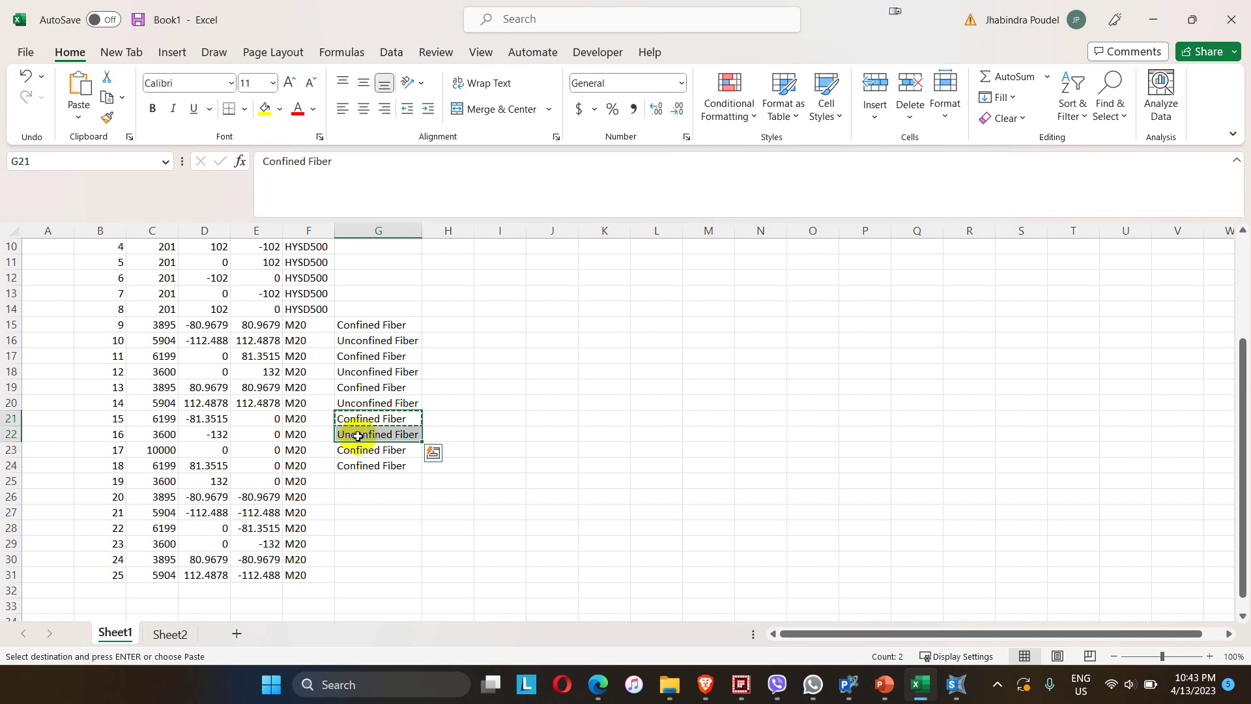
{"action": "left_click", "coordinate": [351, 481]}
{"action": "left_click_drag", "start_coordinate": [352, 481], "coordinate": [351, 567]}
{"action": "key", "text": "ctrl+v"}
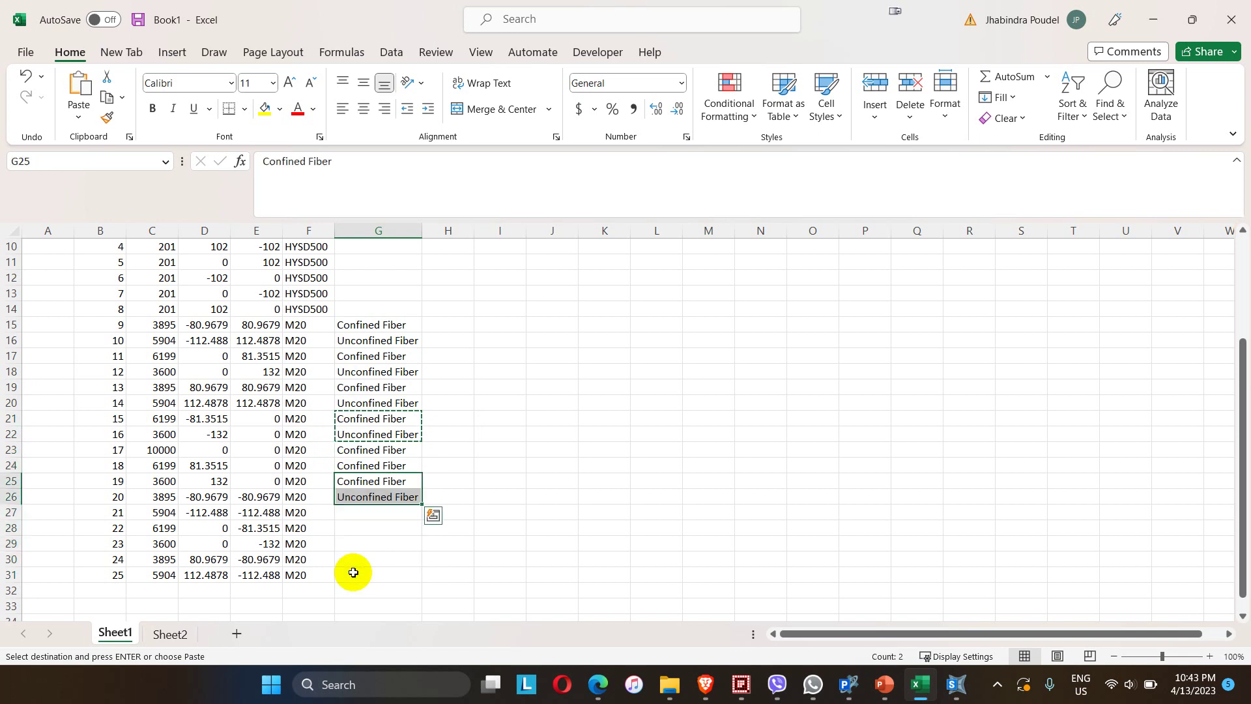
{"action": "left_click", "coordinate": [348, 512]}
{"action": "key", "text": "ctrl+v"}
{"action": "left_click", "coordinate": [355, 542]}
{"action": "key", "text": "ctrl+v"}
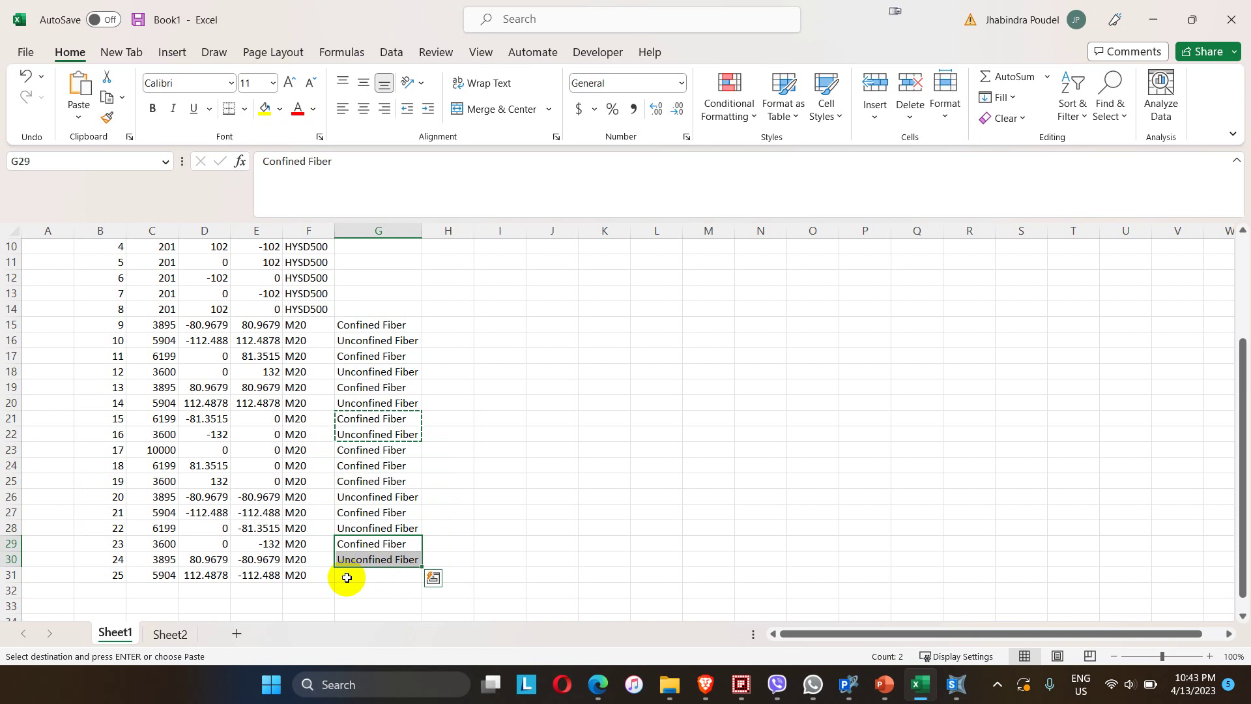
{"action": "left_click", "coordinate": [346, 577]}
{"action": "key", "text": "ctrl+v"}
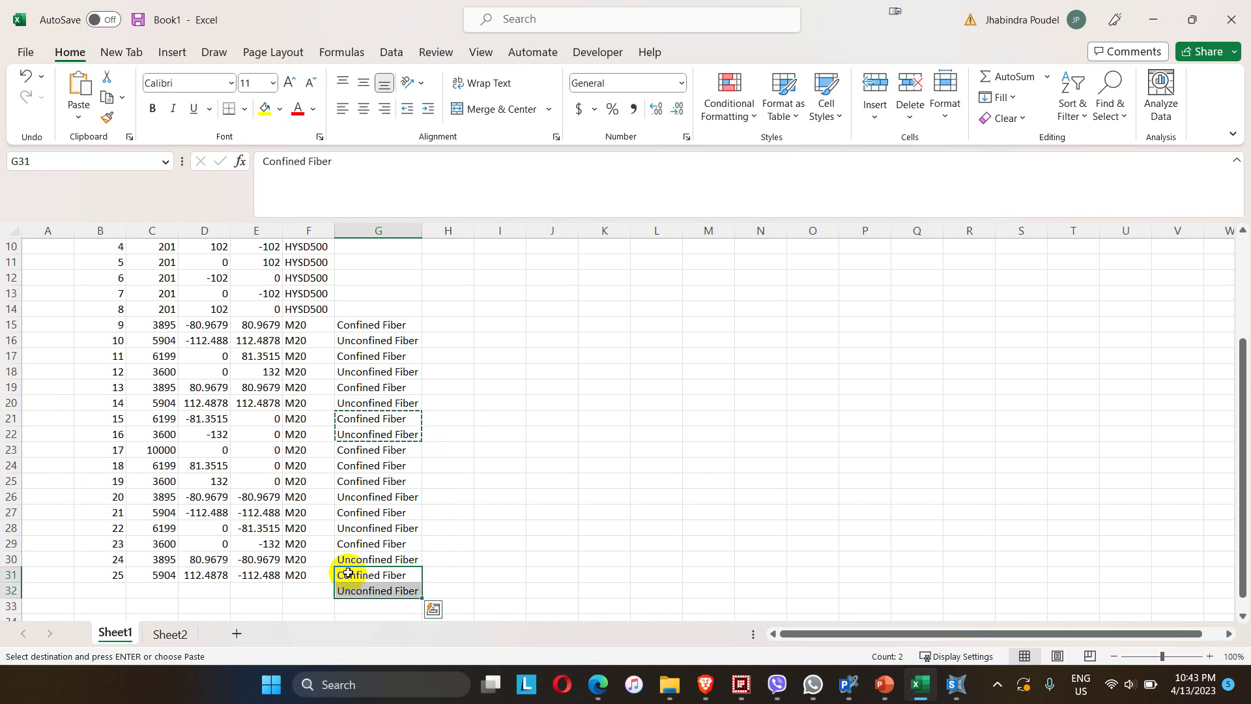
Remove the surplus Confined Fiber label near fiber 17 and shift the labels below up so column G ends at fiber 25
{"action": "left_click", "coordinate": [358, 449]}
{"action": "key", "text": "Delete"}
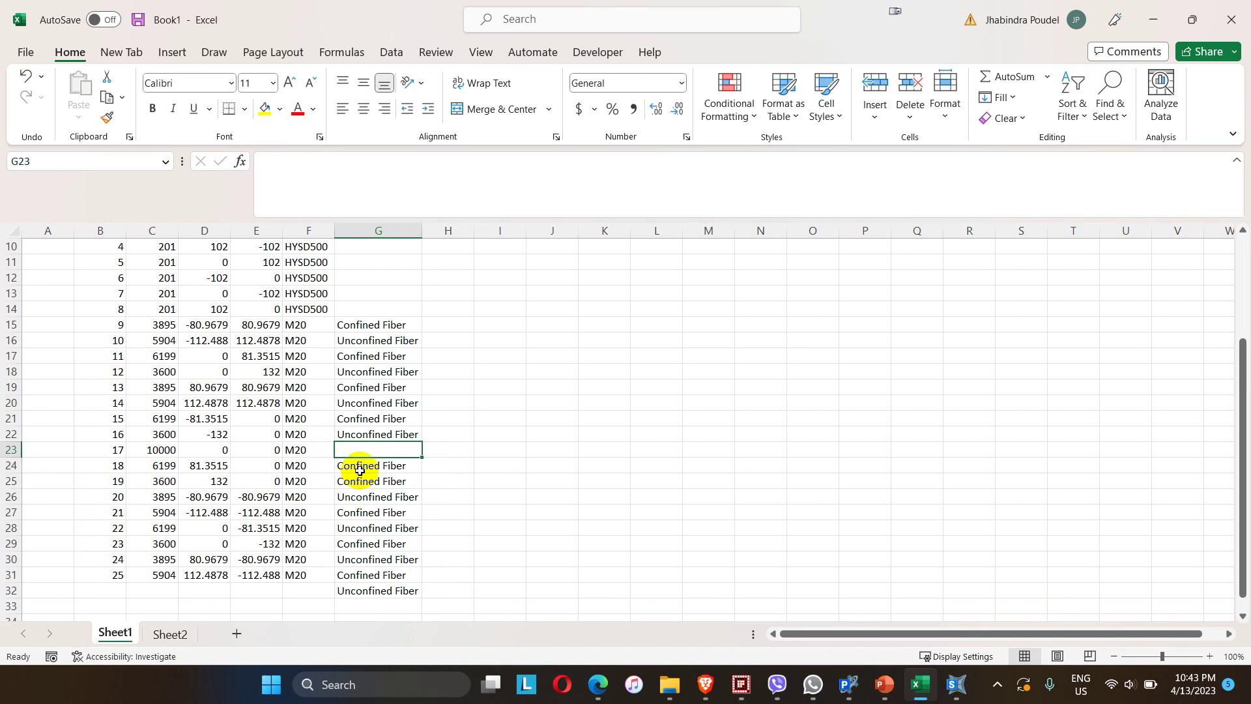
{"action": "key", "text": "ctrl+z"}
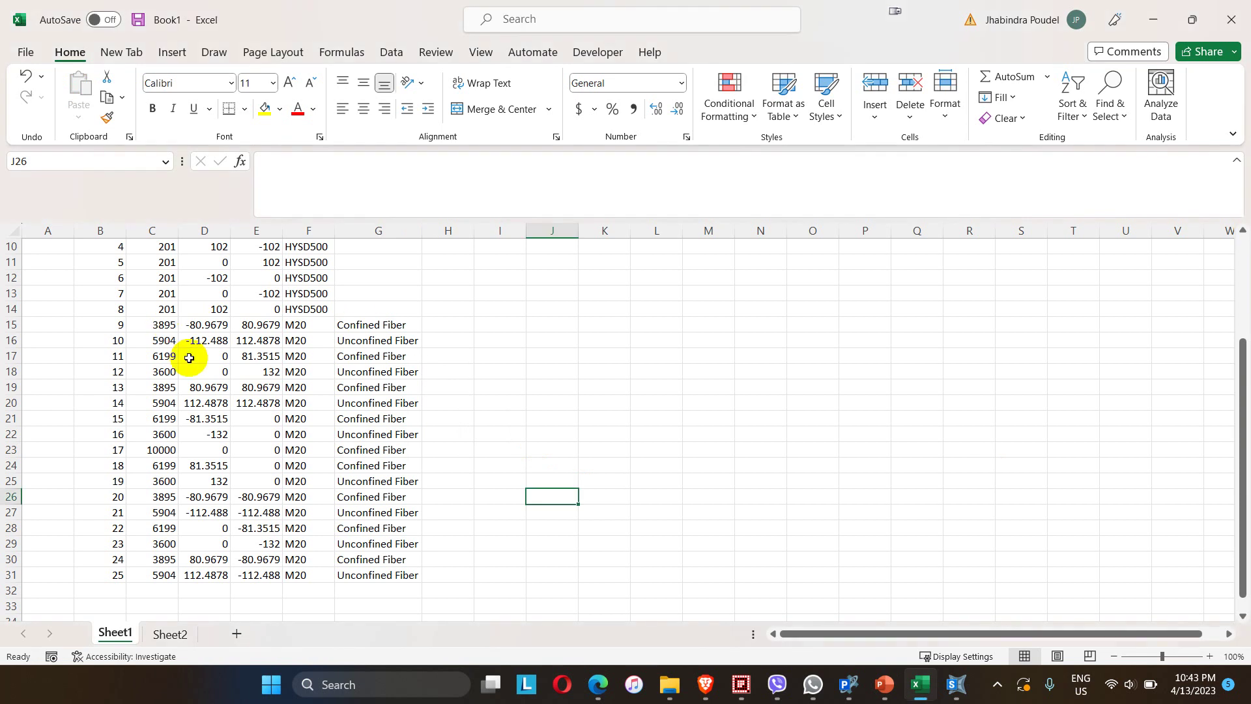
{"action": "scroll", "coordinate": [200, 394], "scroll_direction": "up", "scroll_amount": 3}
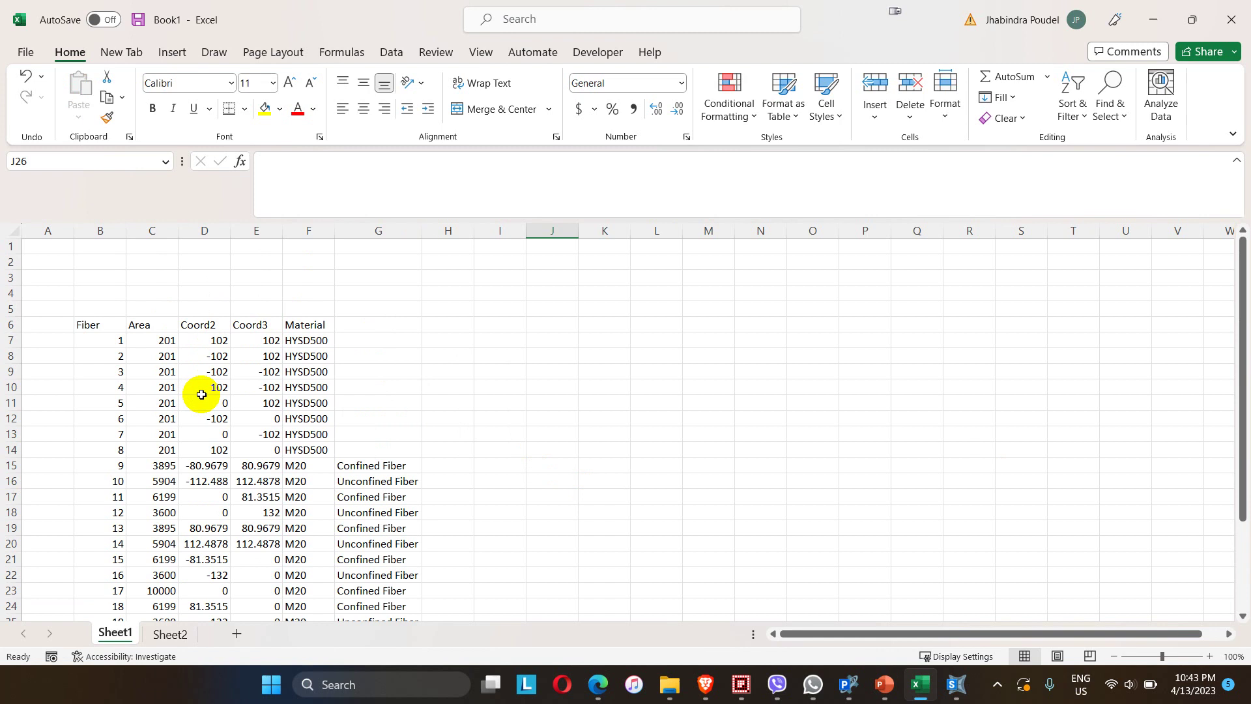
{"action": "scroll", "coordinate": [254, 385], "scroll_direction": "down", "scroll_amount": 4}
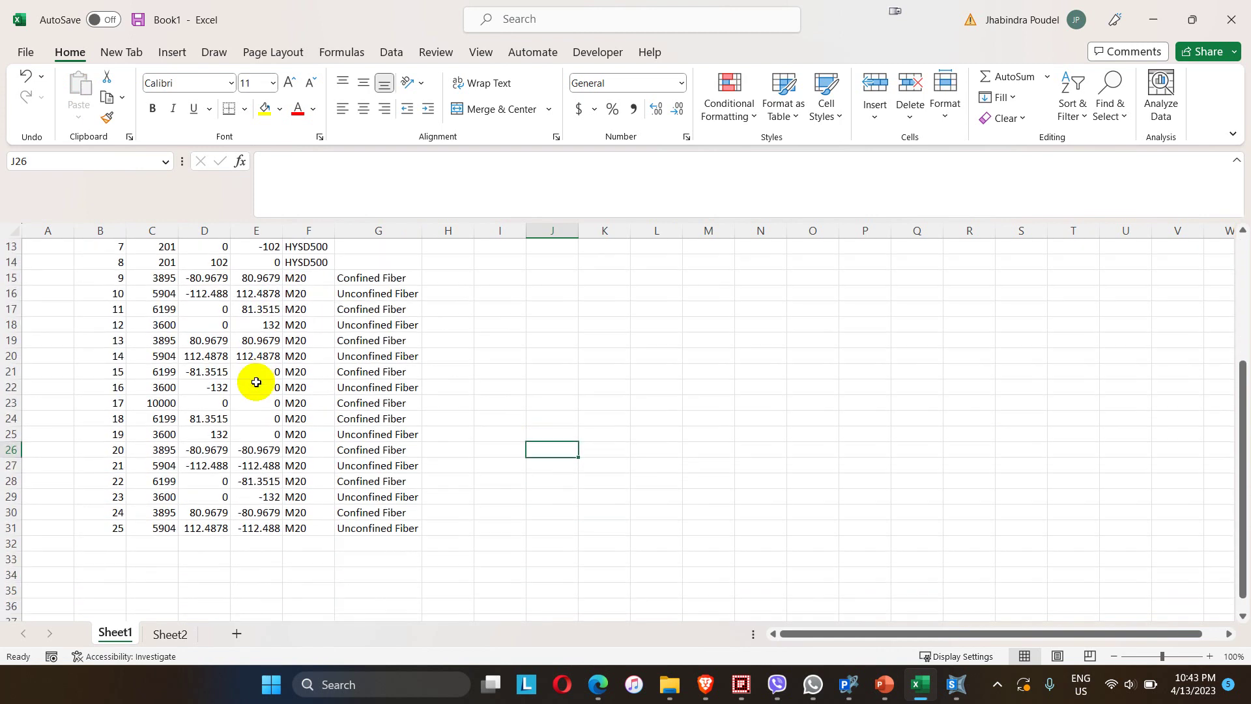
Switch to the Perform3D fiber model and open the cross sections in the component properties
{"action": "left_click", "coordinate": [847, 684]}
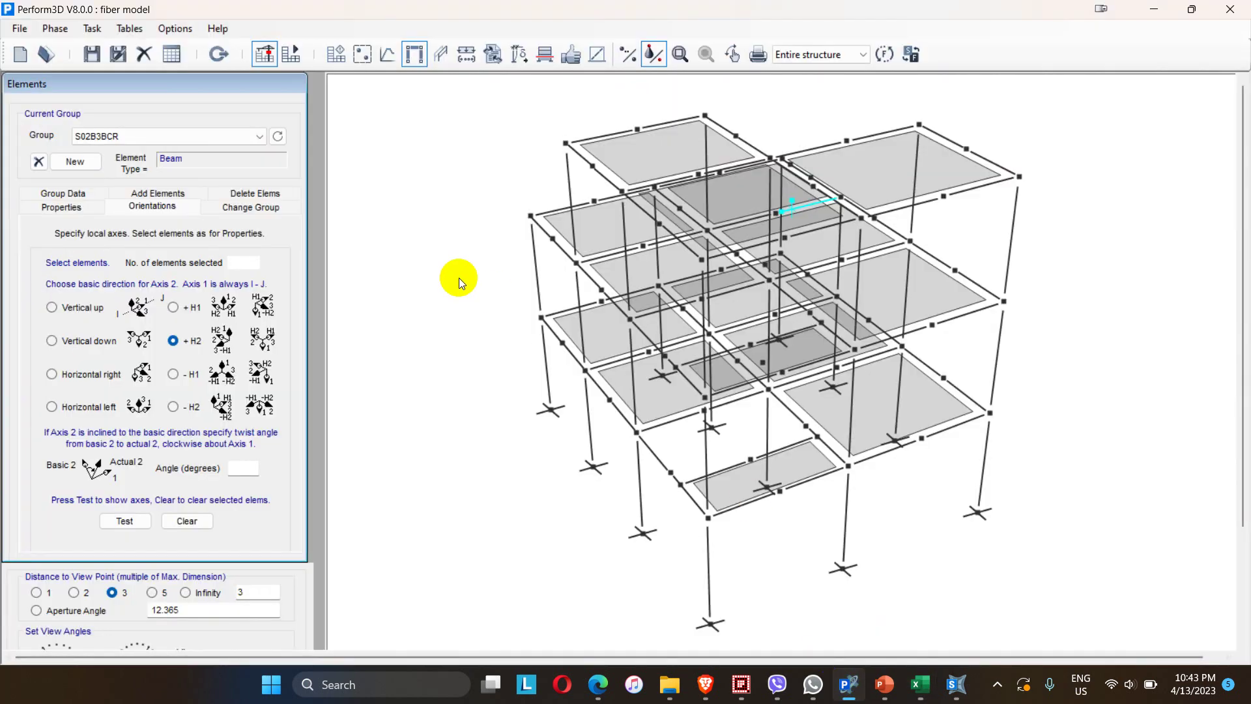
{"action": "left_click", "coordinate": [388, 57]}
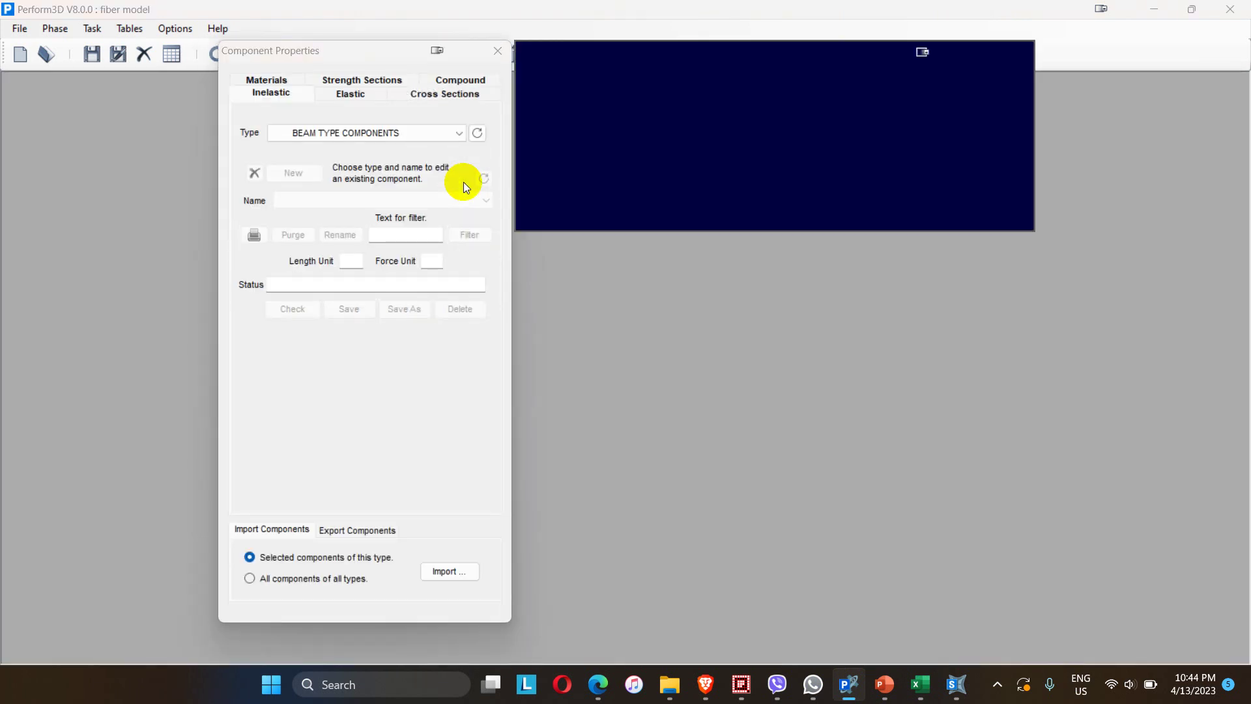
{"action": "left_click", "coordinate": [436, 92]}
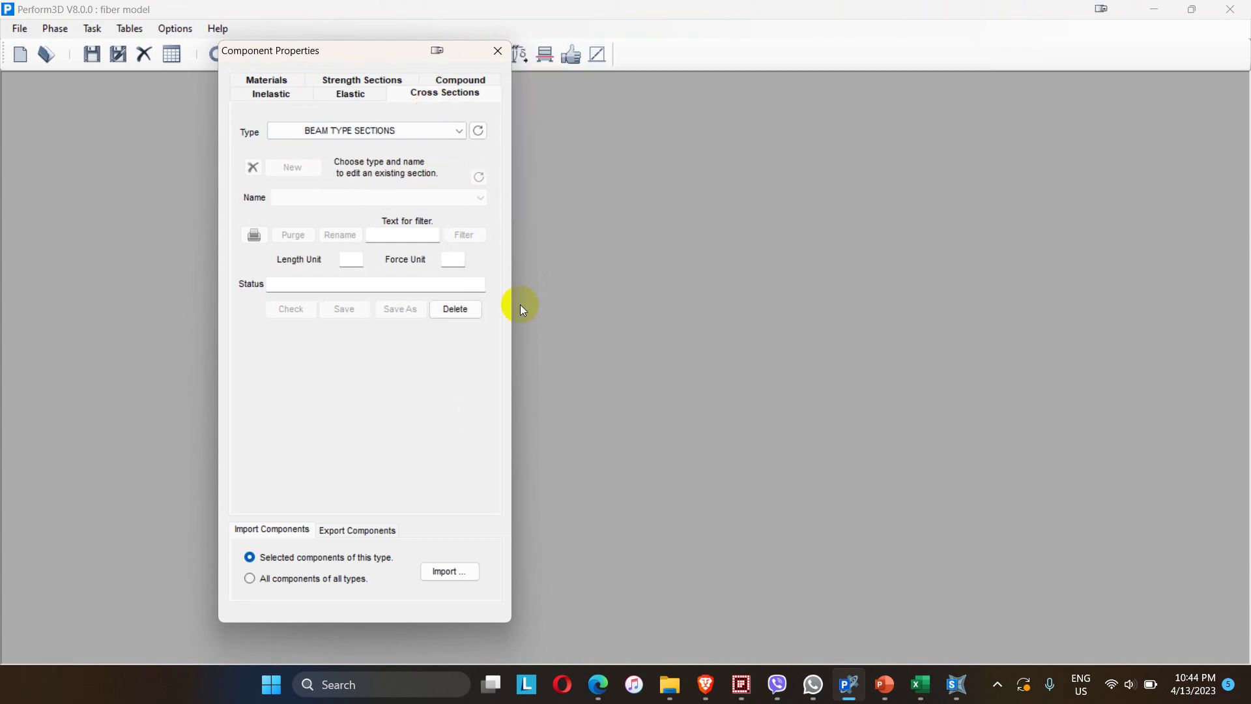
Examine the column fiber diagram and the Paulay and Priestley plastic hinge length calculation on slide 2 of the column section presentation
{"action": "mouse_move", "coordinate": [885, 685]}
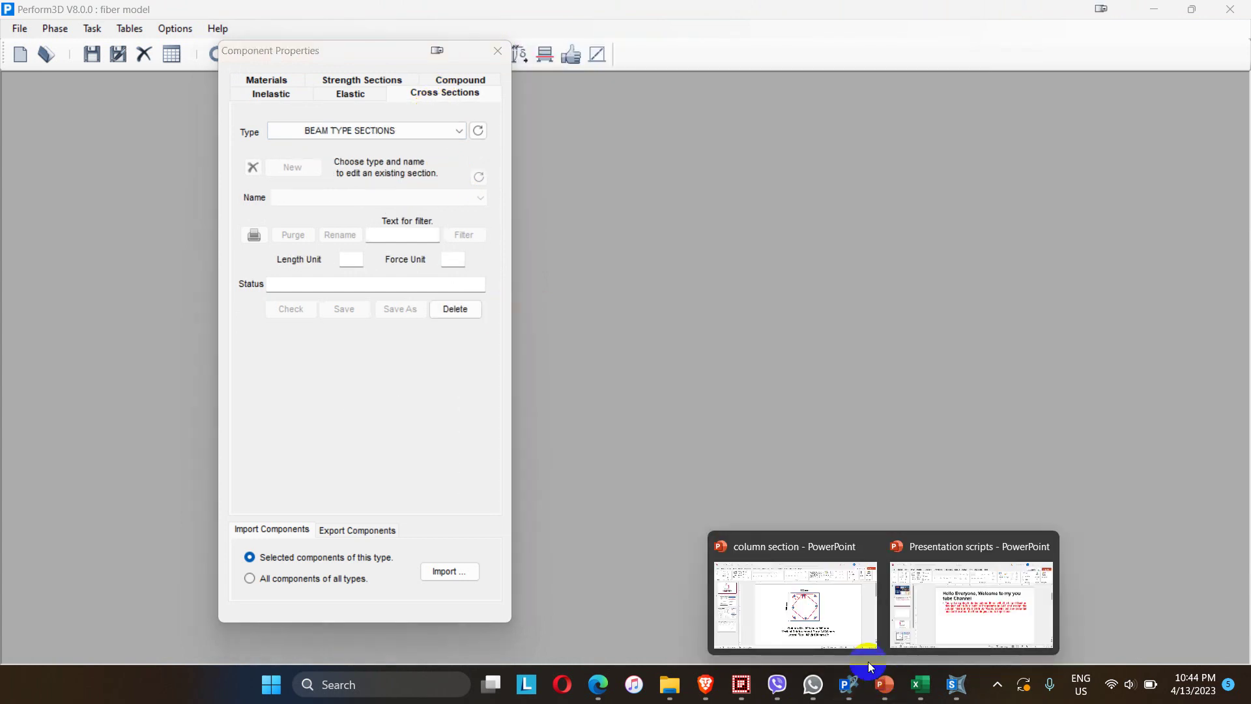
{"action": "left_click", "coordinate": [815, 623]}
{"action": "left_click", "coordinate": [84, 334]}
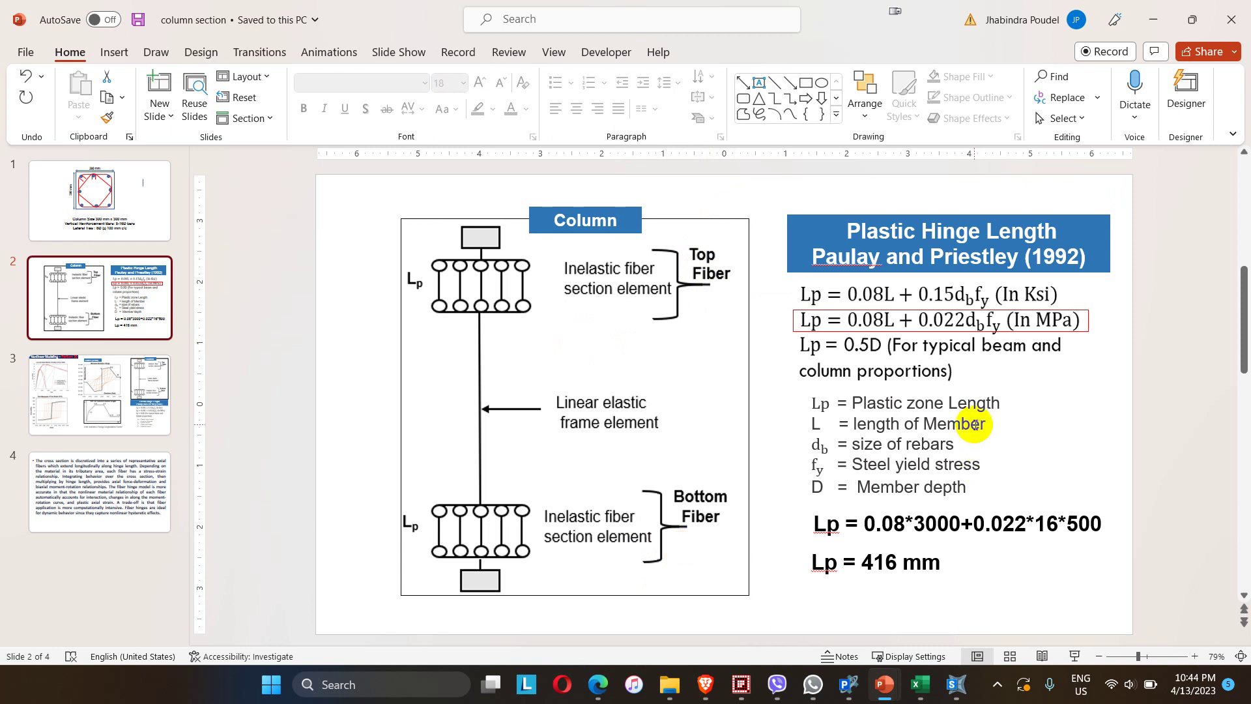
{"action": "left_click_drag", "start_coordinate": [912, 531], "coordinate": [928, 534]}
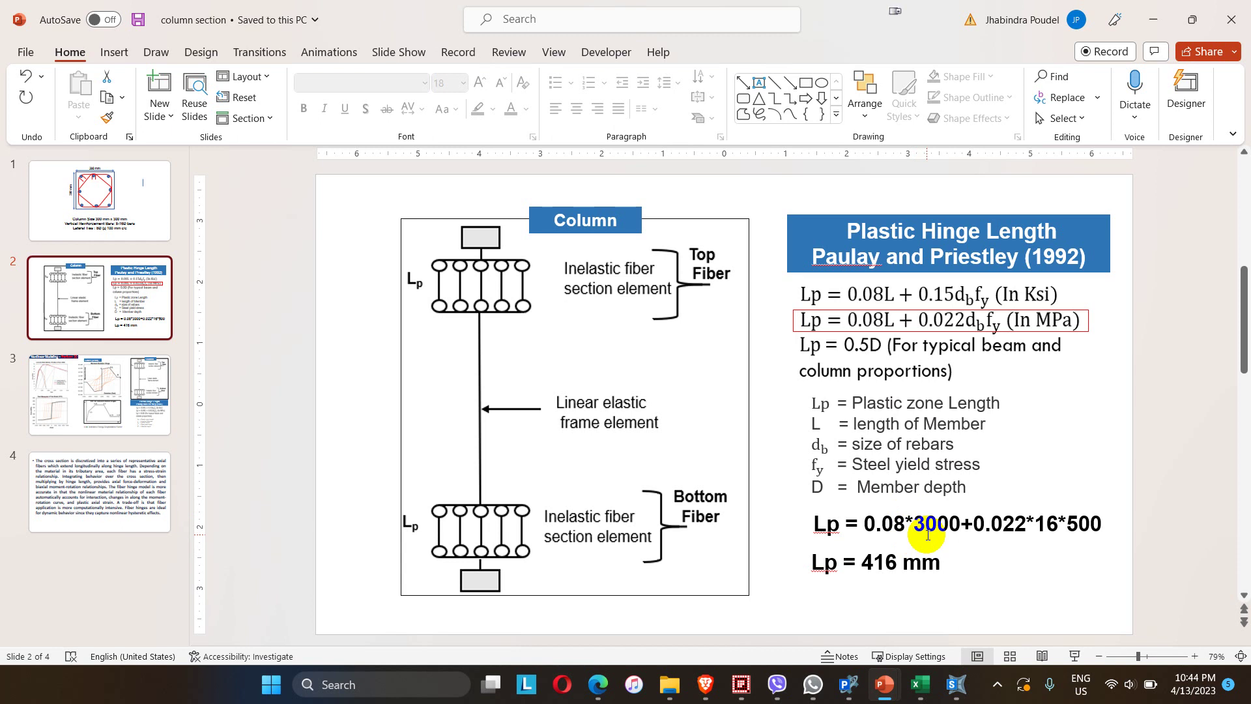
{"action": "left_click", "coordinate": [964, 545]}
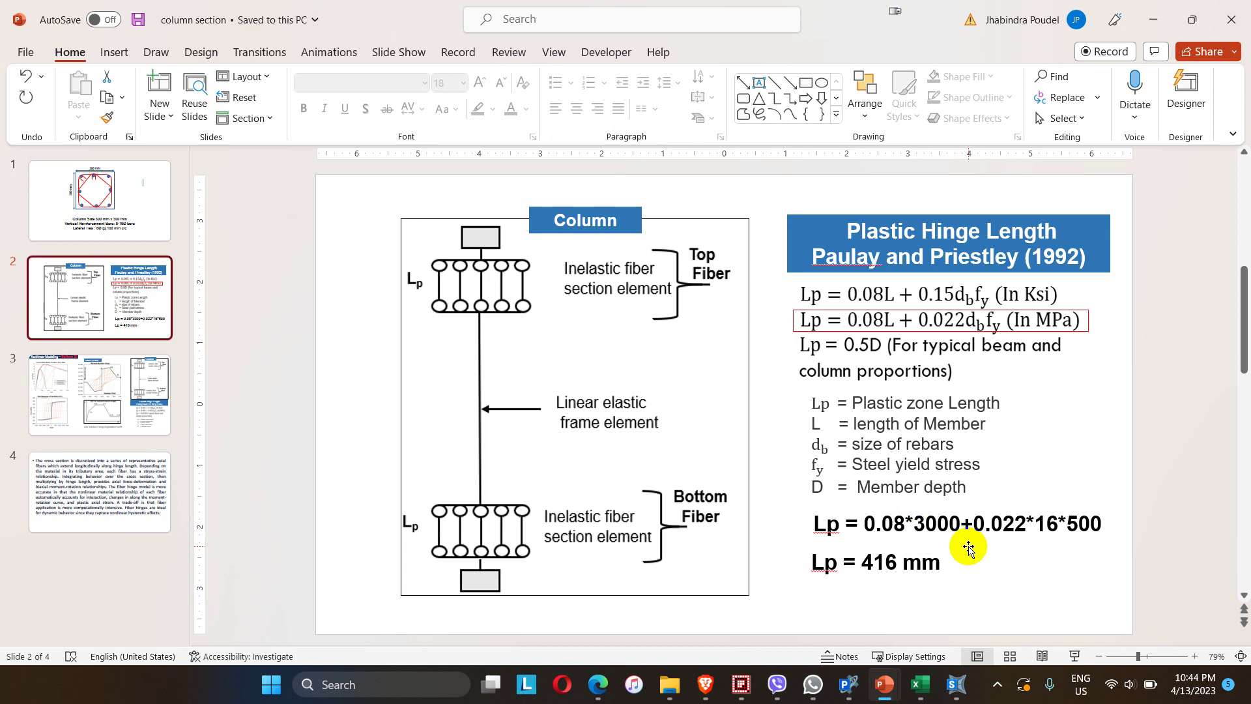
{"action": "double_click", "coordinate": [881, 565]}
{"action": "left_click_drag", "start_coordinate": [883, 571], "coordinate": [891, 565]}
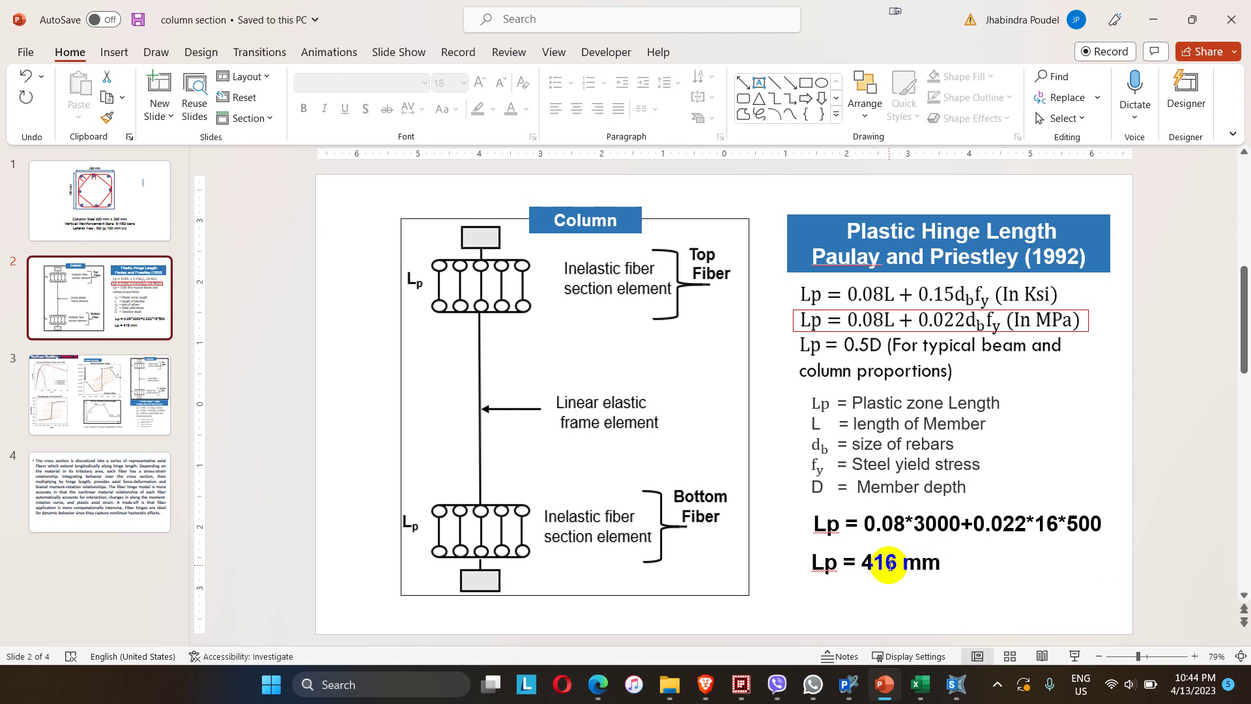
{"action": "left_click", "coordinate": [890, 564]}
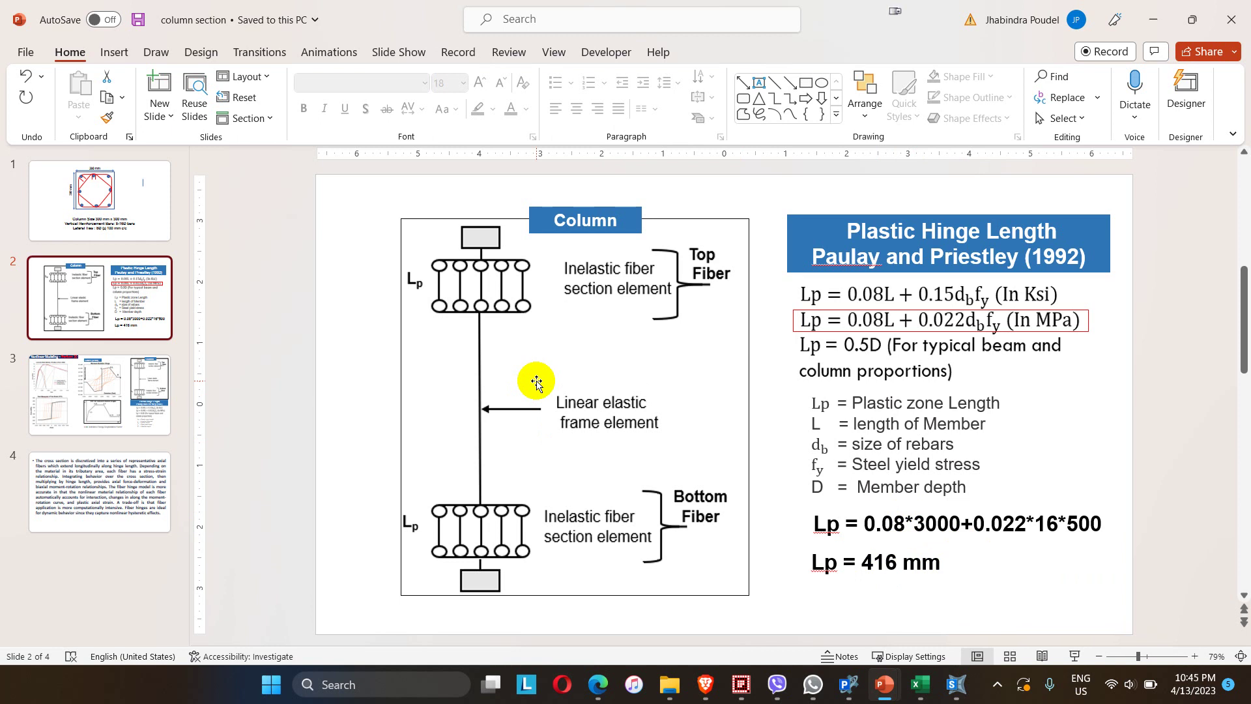
Back in Perform3D, create a reinforced concrete column cross section named "Column Elastic" with units mm and N
{"action": "left_click", "coordinate": [845, 686]}
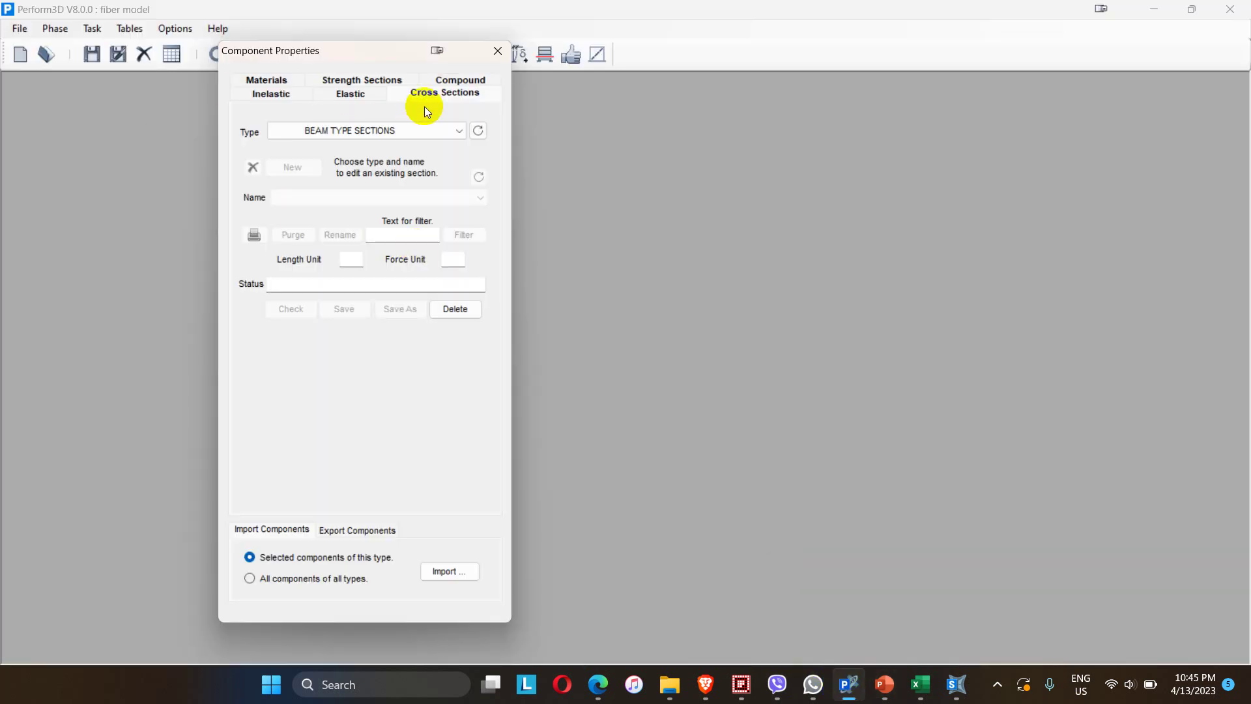
{"action": "left_click", "coordinate": [413, 130]}
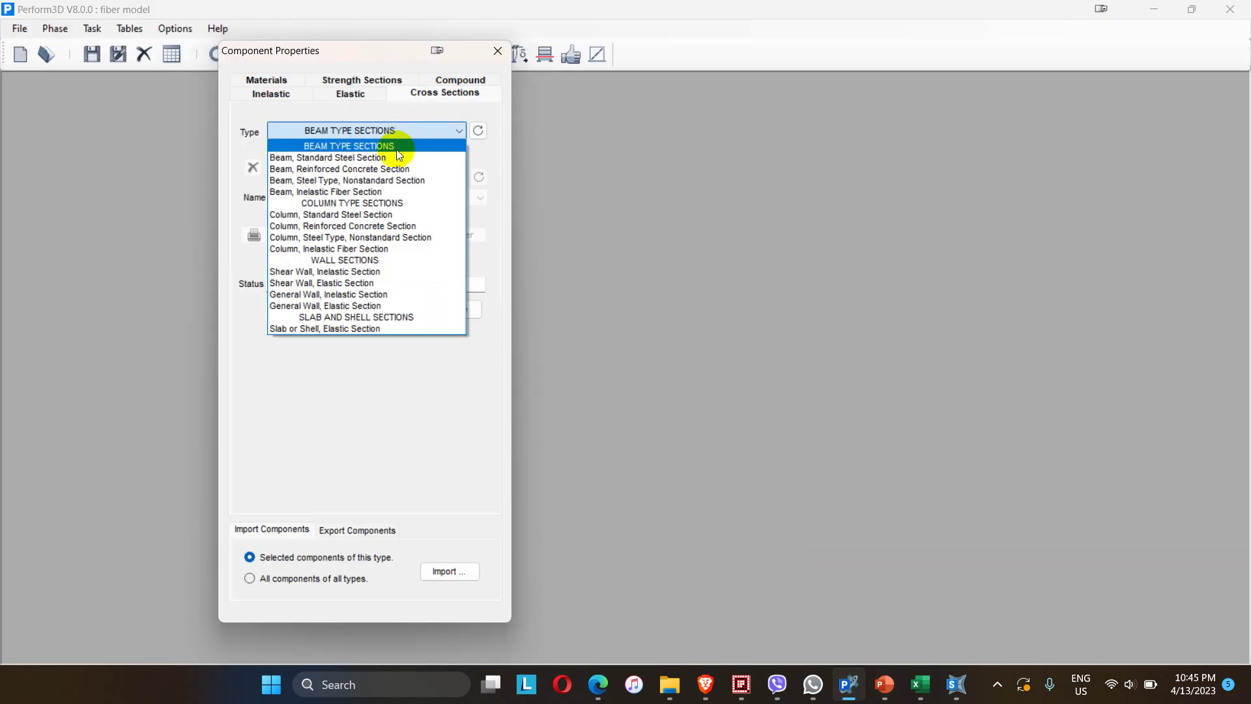
{"action": "left_click", "coordinate": [341, 225]}
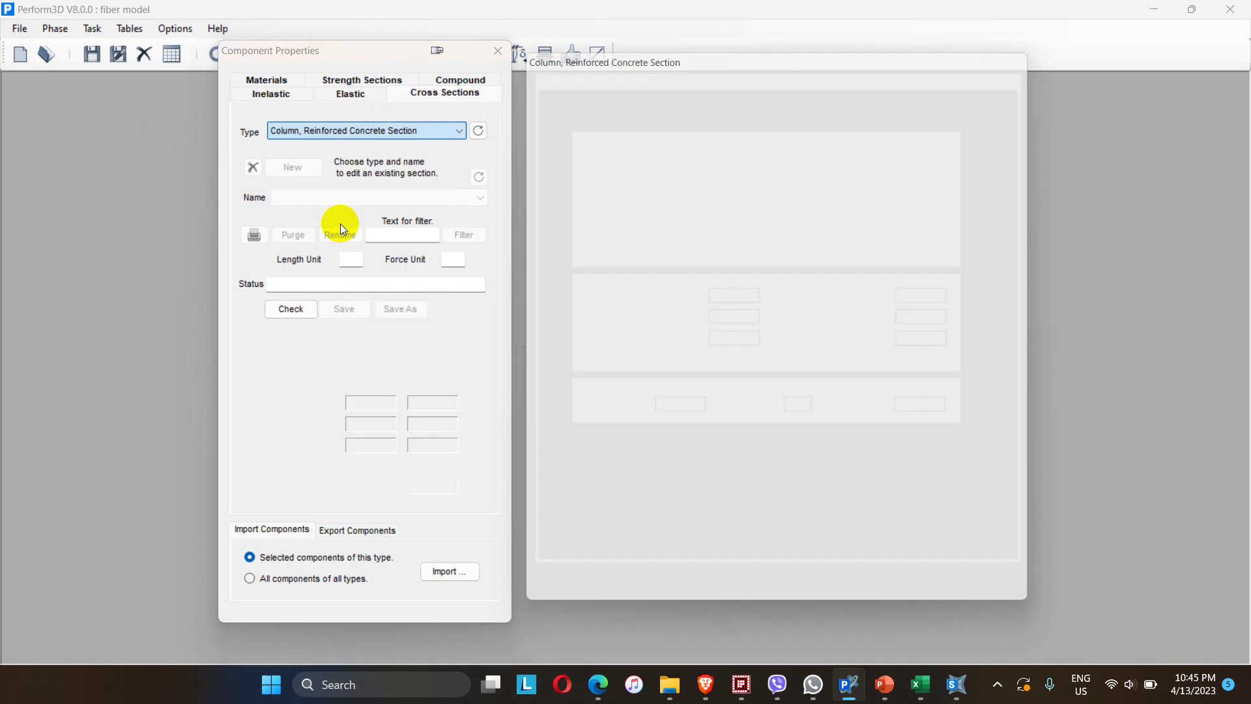
{"action": "left_click", "coordinate": [292, 167]}
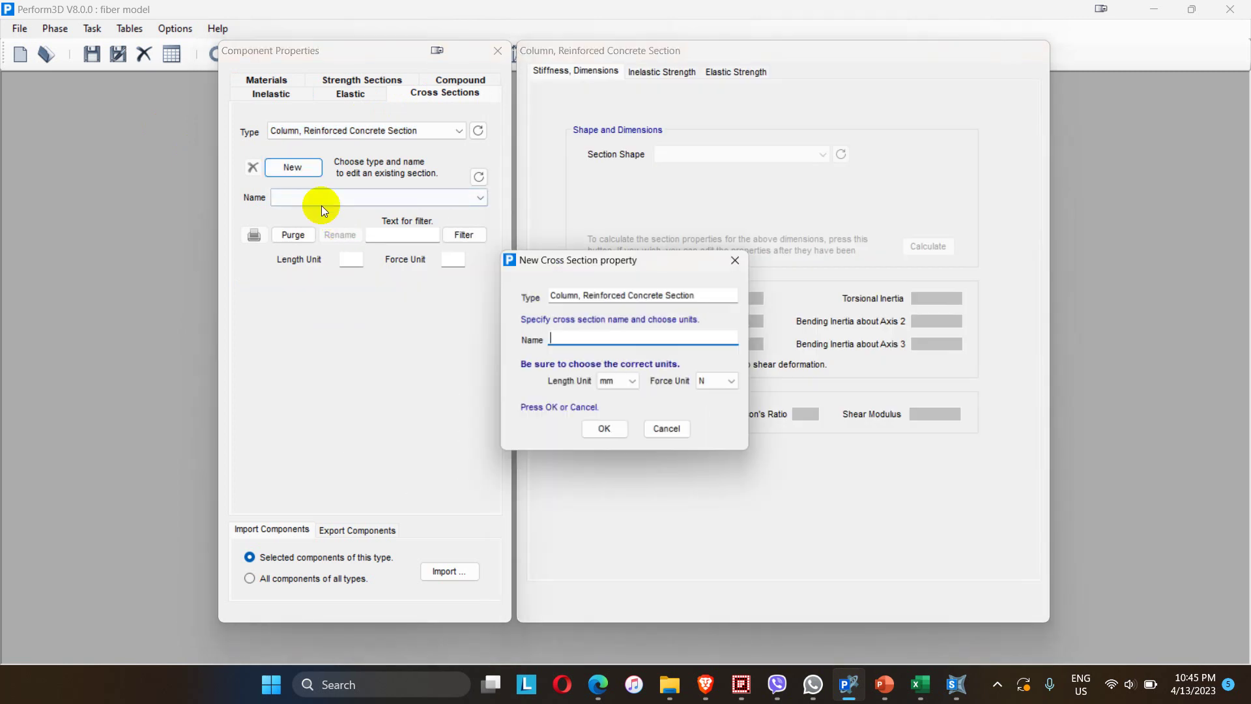
{"action": "left_click", "coordinate": [582, 338]}
{"action": "type", "text": "Column Elastic"}
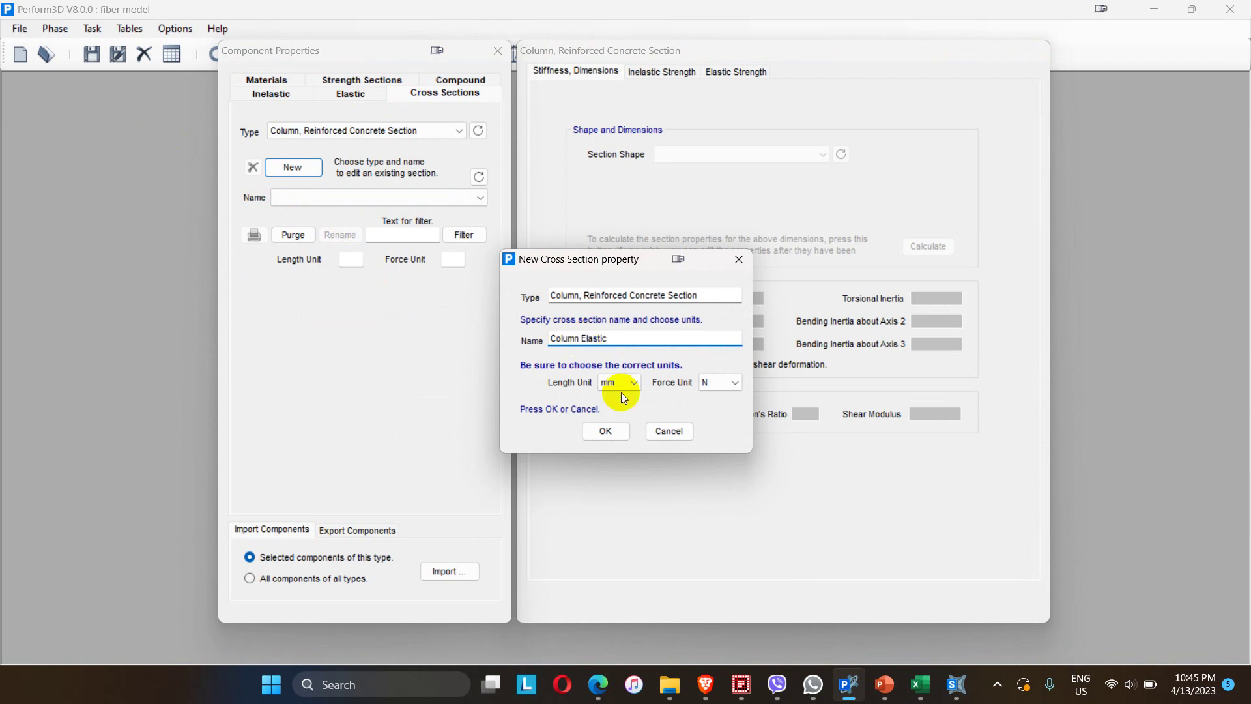
{"action": "left_click", "coordinate": [606, 432]}
Make the section shape a rectangle with B 300 and D 300 and calculate its section properties
{"action": "left_click", "coordinate": [742, 154]}
{"action": "left_click", "coordinate": [823, 155]}
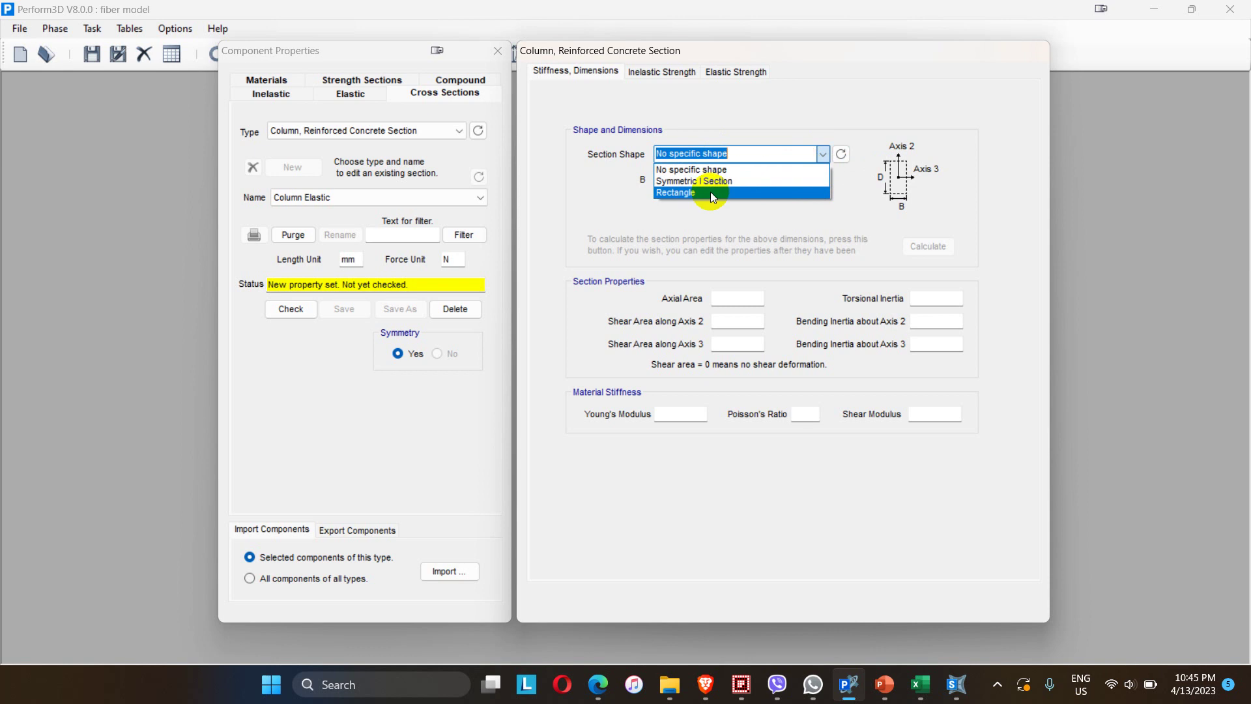
{"action": "left_click", "coordinate": [710, 190]}
{"action": "left_click", "coordinate": [681, 181]}
{"action": "type", "text": "300"}
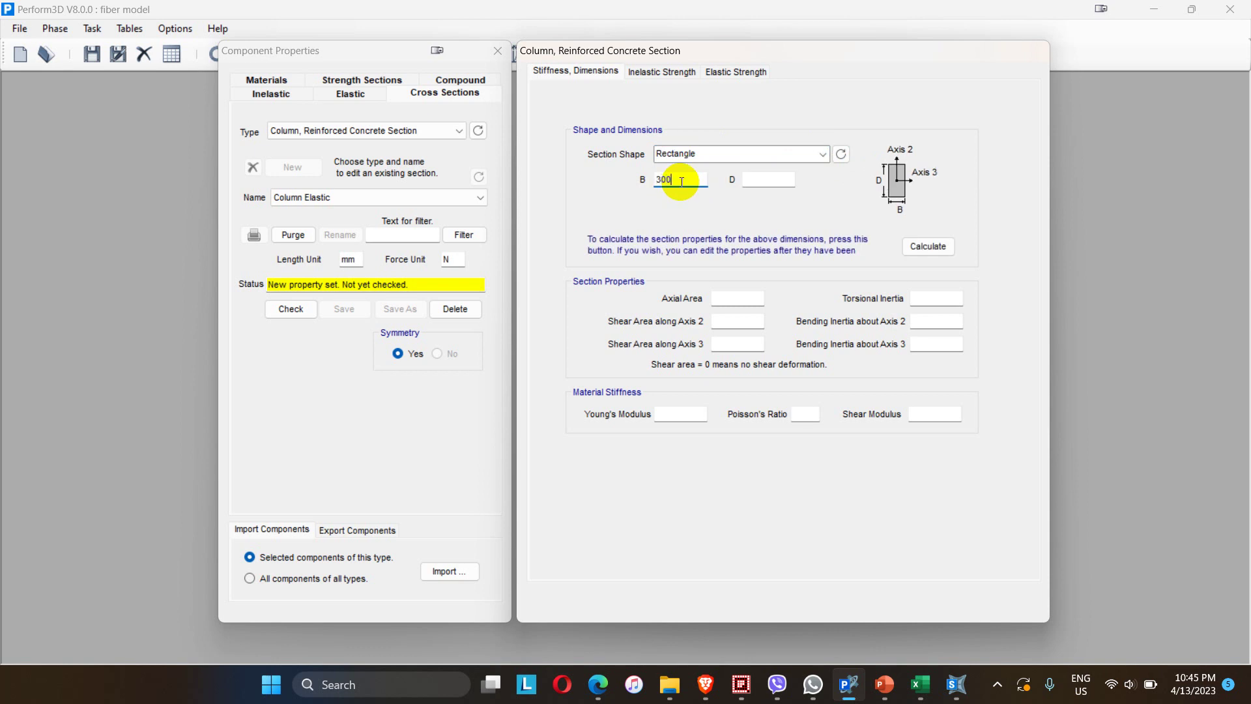
{"action": "left_click", "coordinate": [760, 183]}
{"action": "type", "text": "300"}
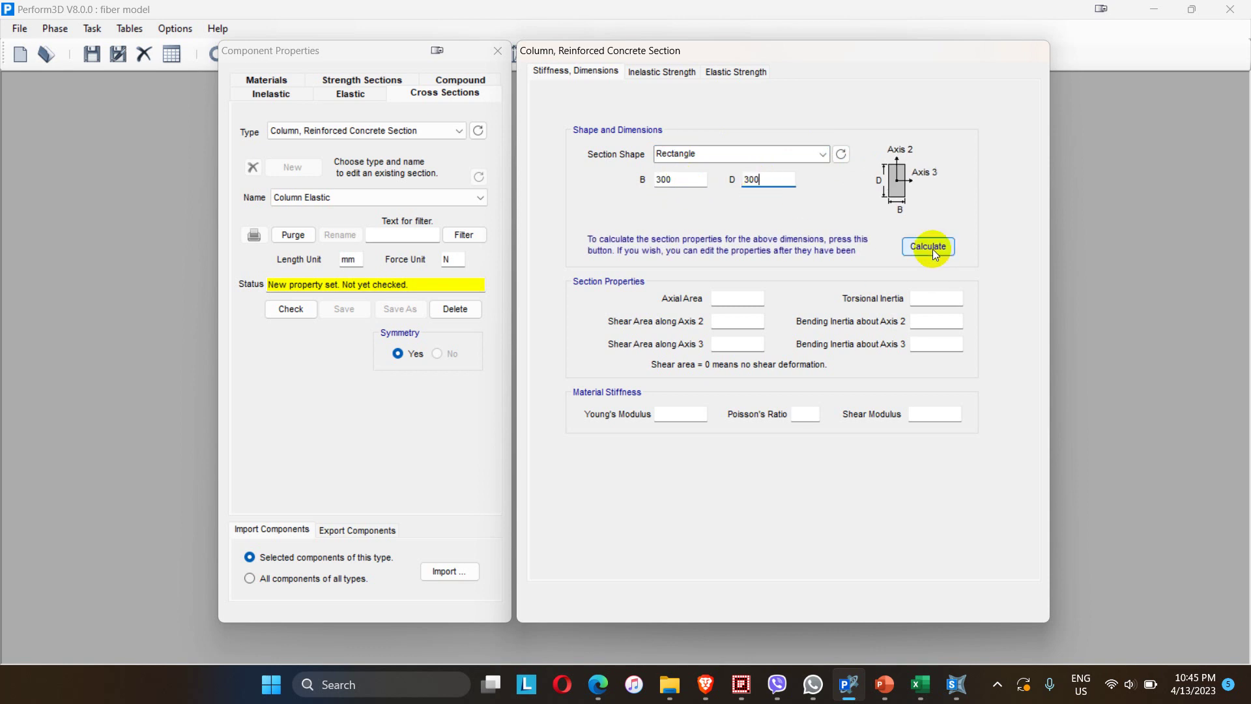
{"action": "left_click", "coordinate": [931, 247]}
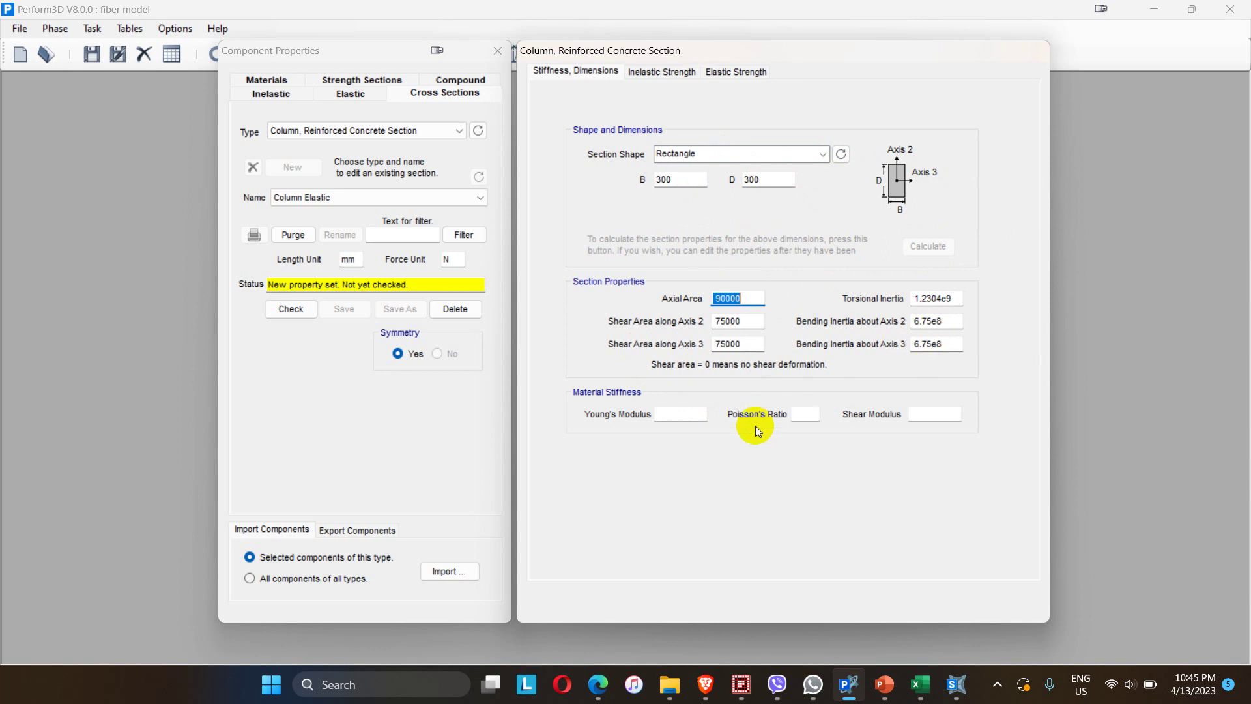
Set Young's modulus to 25495.1 and Poisson's ratio to 0.2, check and save the section, and open its inelastic strength settings
{"action": "left_click", "coordinate": [684, 414]}
{"action": "type", "text": "25"}
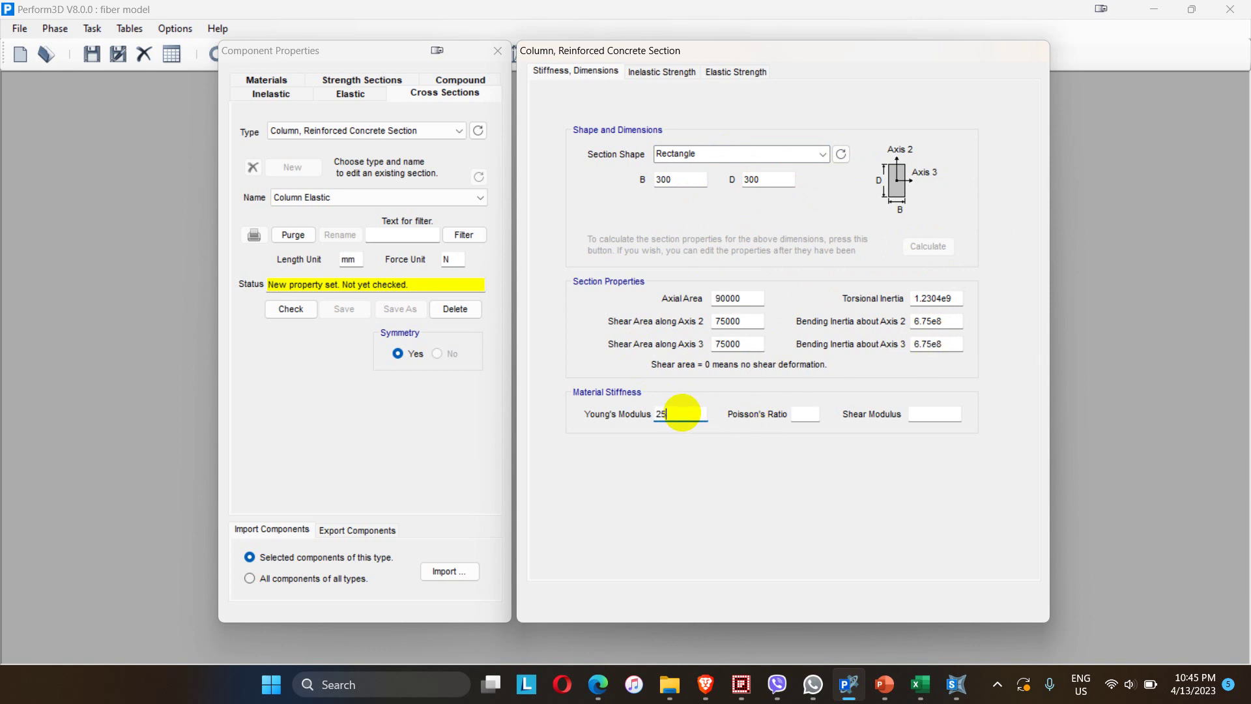
{"action": "type", "text": "495.1"}
{"action": "left_click", "coordinate": [804, 412]}
{"action": "type", "text": "0.2"}
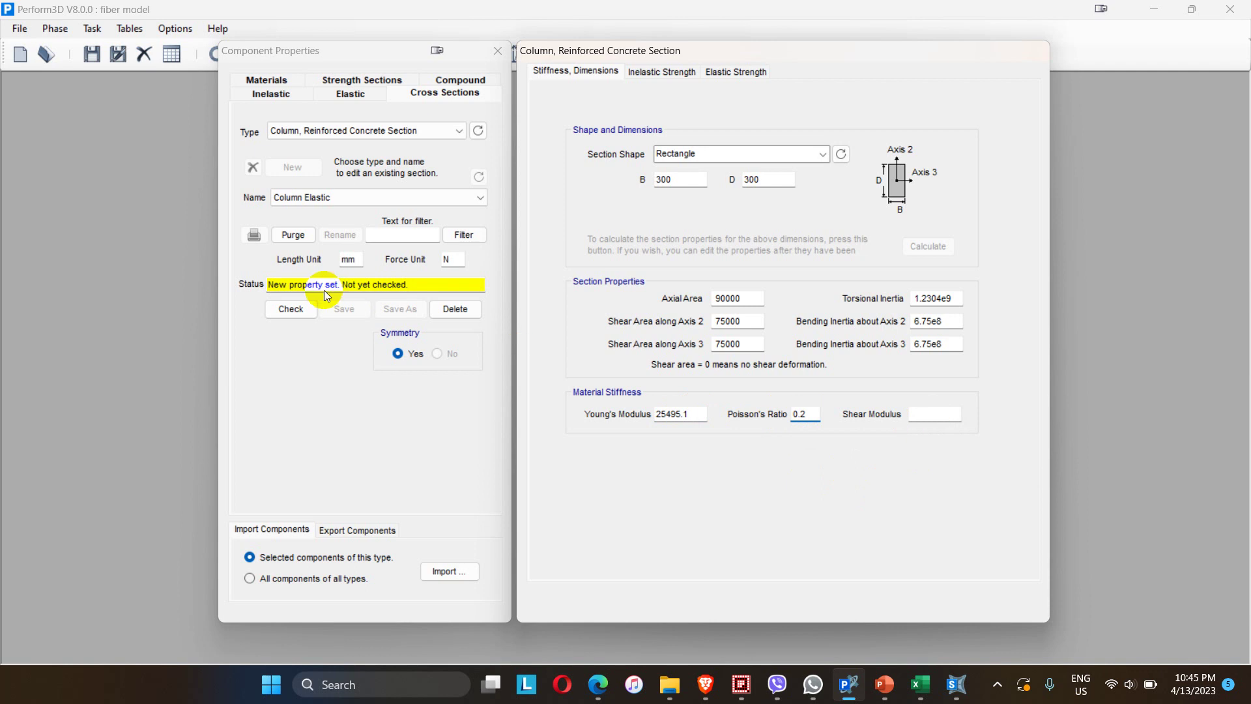
{"action": "left_click", "coordinate": [291, 310]}
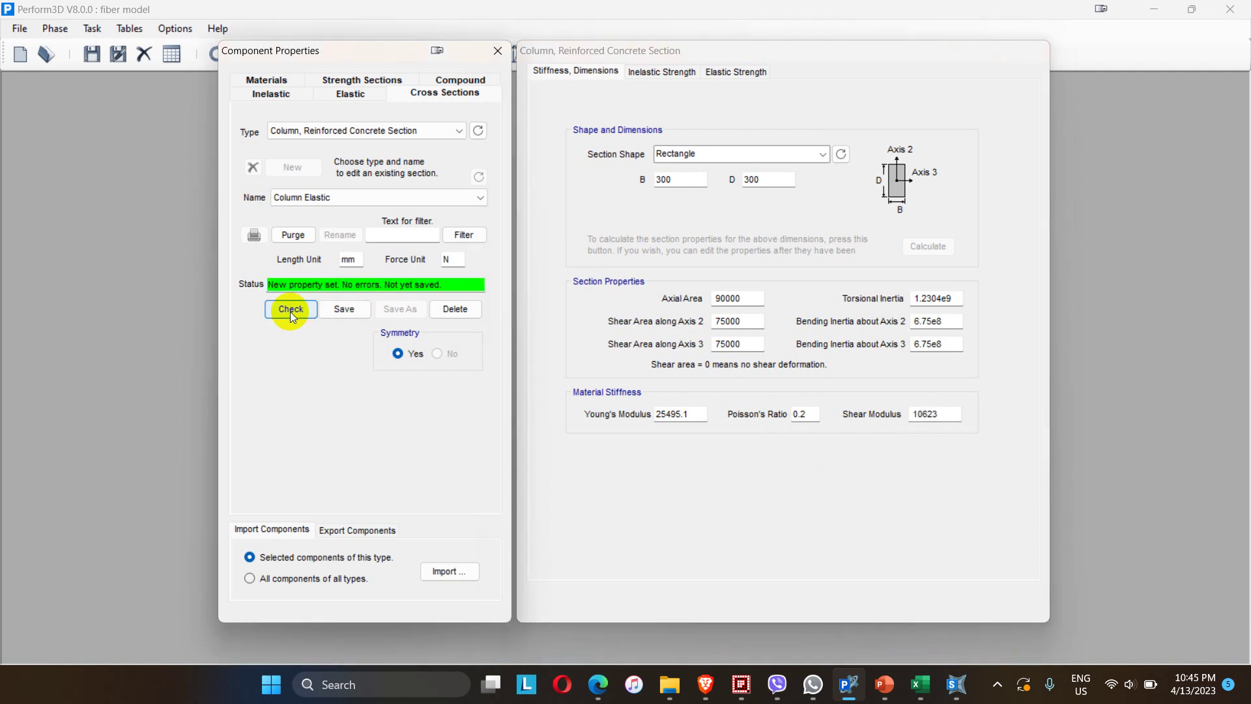
{"action": "left_click", "coordinate": [350, 309]}
{"action": "left_click", "coordinate": [655, 71]}
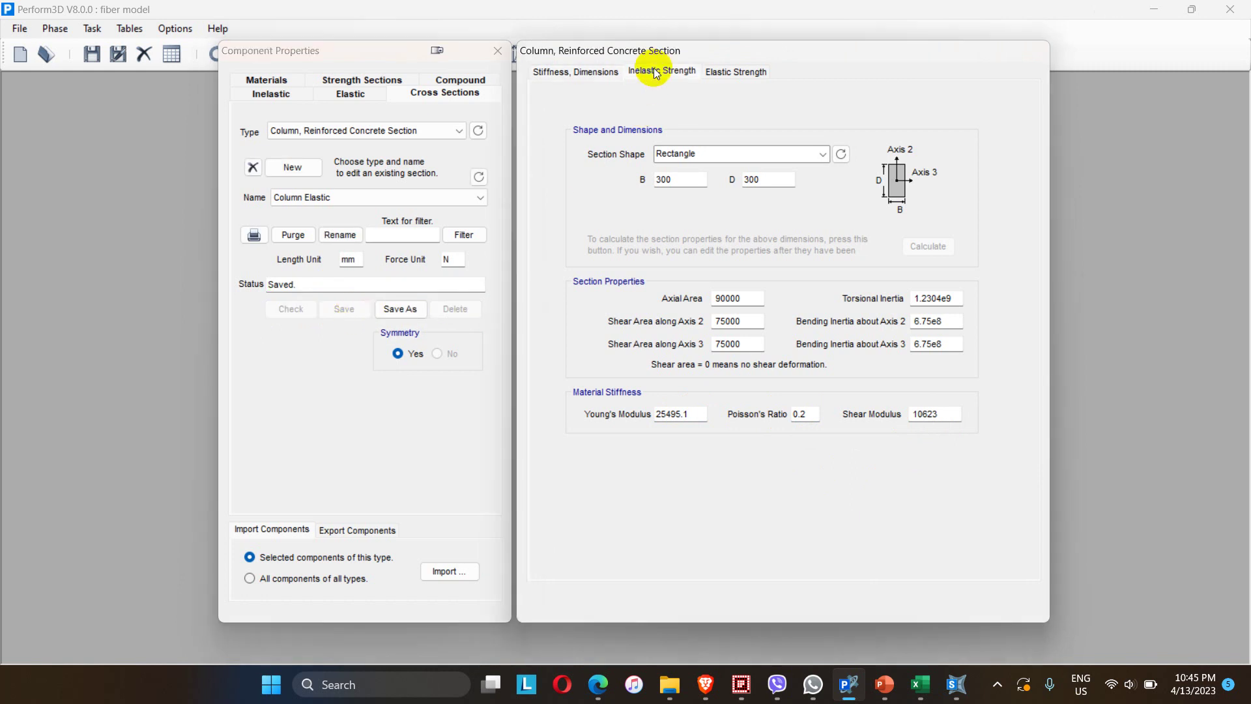
Look over the elastic strength settings and the stiffness and dimensions of the "Column Elastic" section
{"action": "left_click", "coordinate": [739, 70]}
{"action": "left_click", "coordinate": [580, 73]}
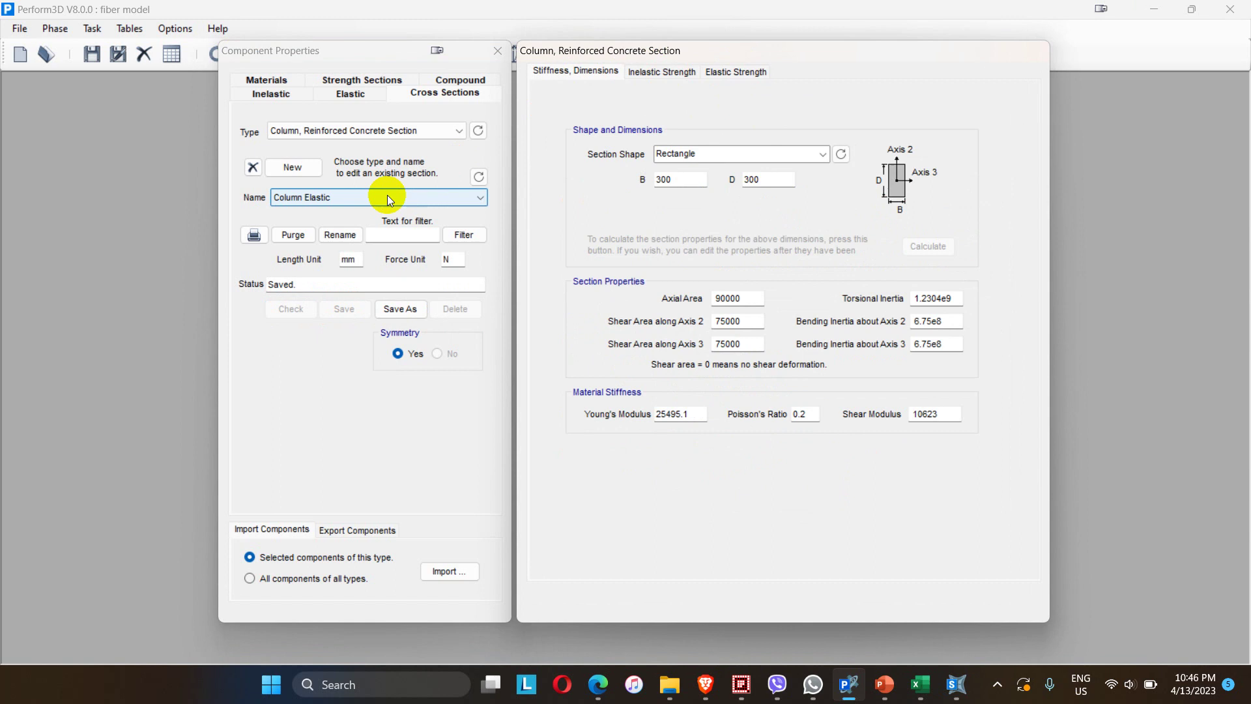
{"action": "left_click", "coordinate": [458, 91]}
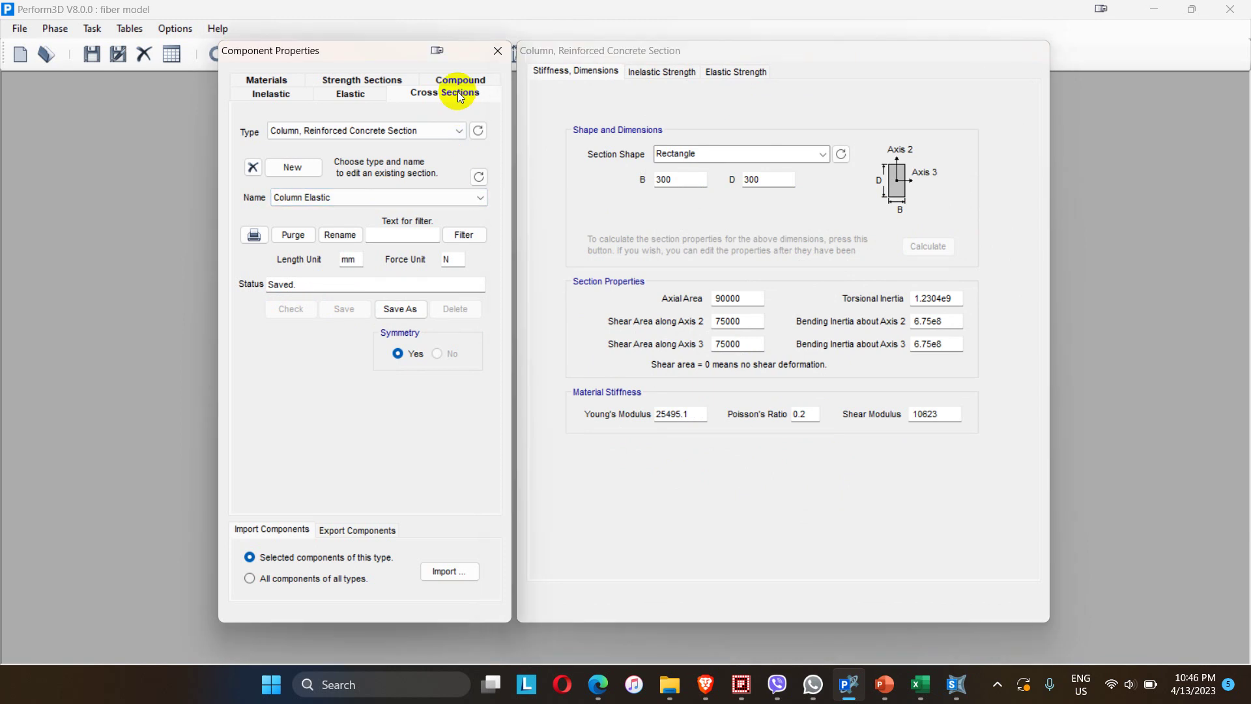
Create a column inelastic fiber cross section named "Column Inelastic Fiber" with units mm and N
{"action": "left_click", "coordinate": [460, 131]}
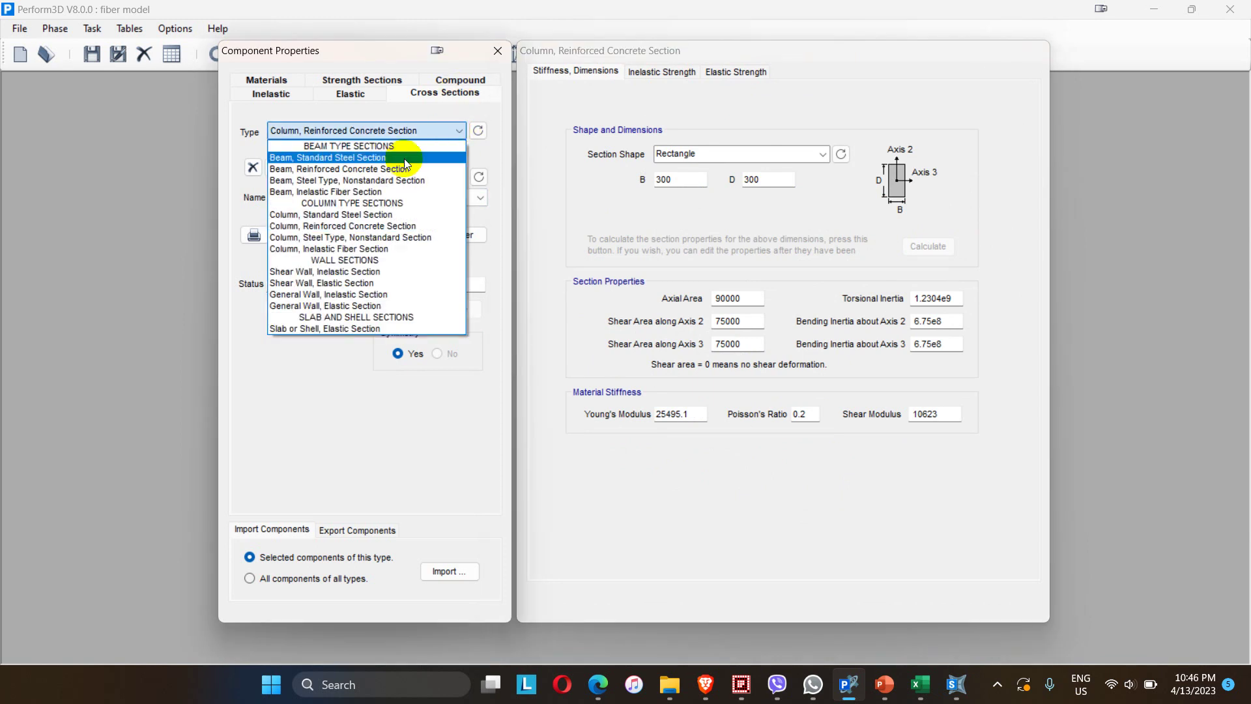
{"action": "left_click", "coordinate": [316, 249]}
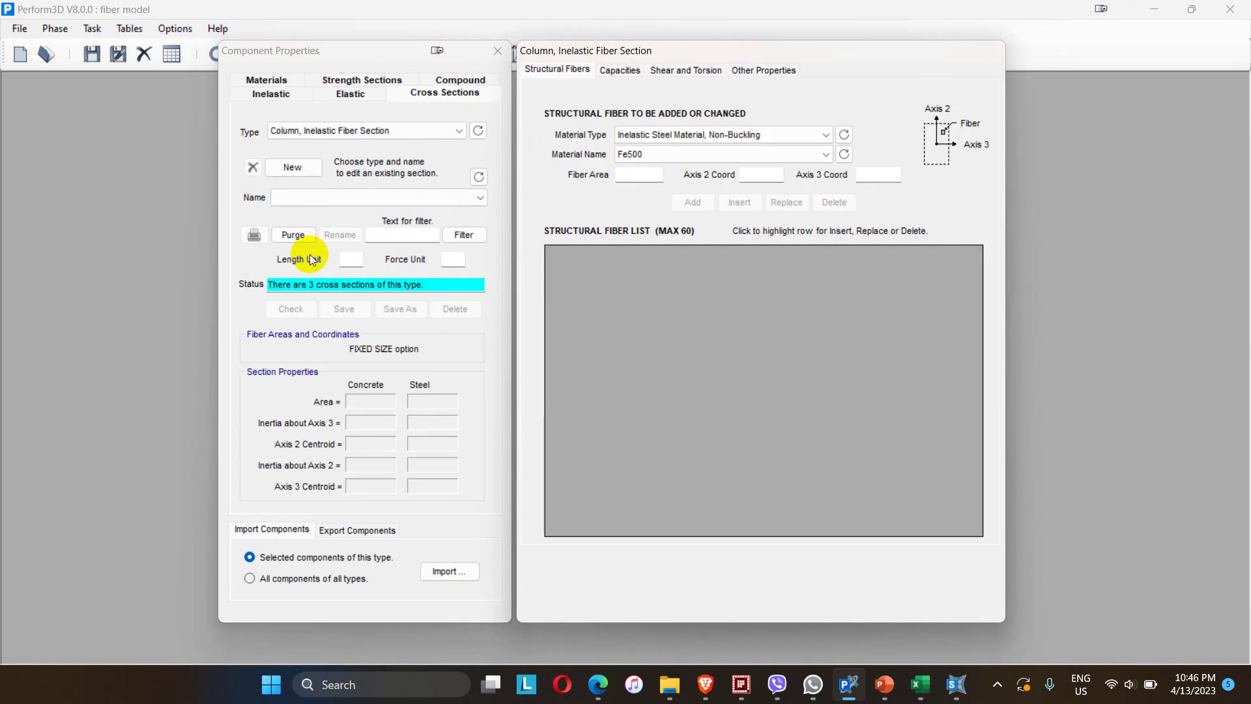
{"action": "left_click", "coordinate": [290, 166]}
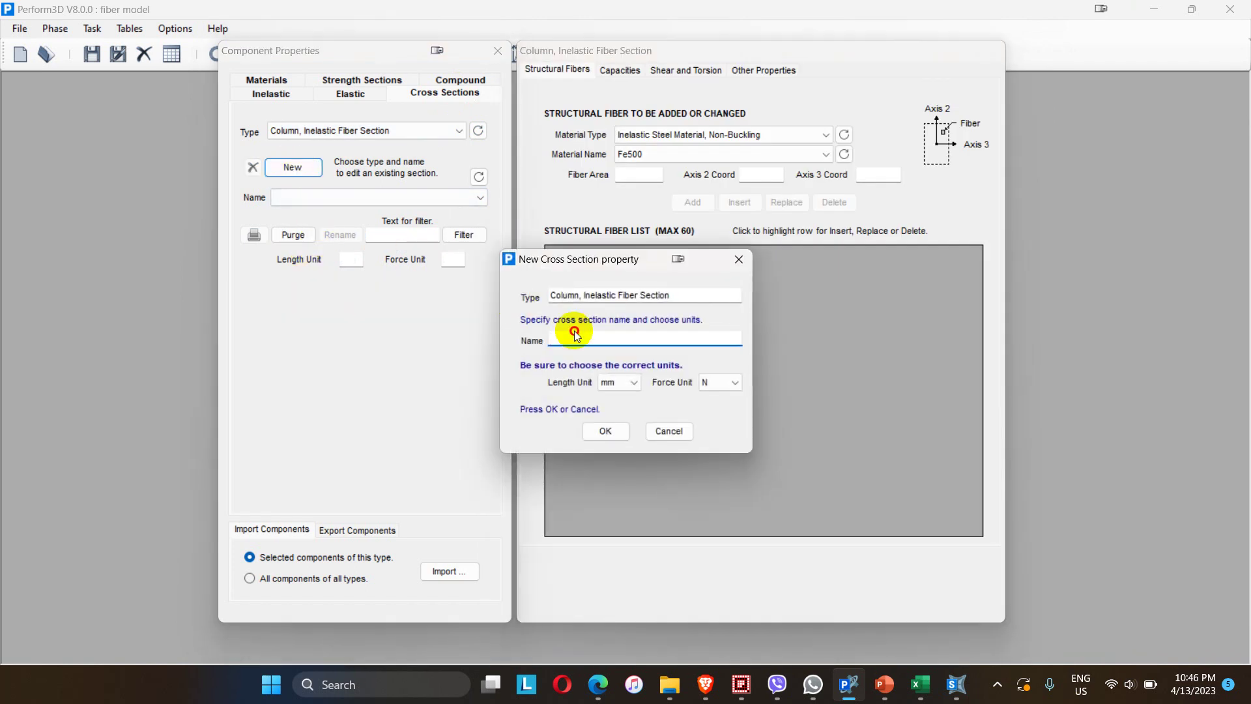
{"action": "type", "text": "COlumn IN"}
{"action": "key", "text": "BackSpace"}
{"action": "type", "text": "nelastic Fiber"}
{"action": "key", "text": "Home"}
{"action": "key", "text": "Right"}
{"action": "key", "text": "Right"}
{"action": "key", "text": "BackSpace"}
{"action": "type", "text": "o"}
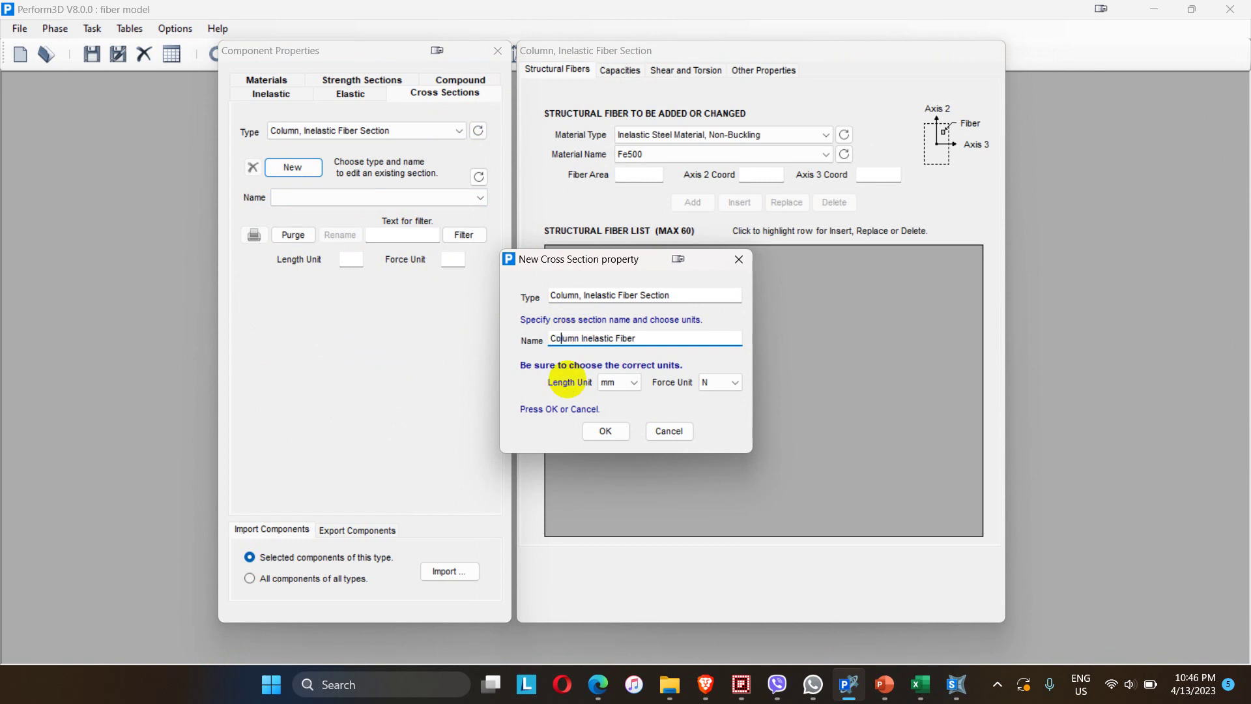
{"action": "left_click", "coordinate": [605, 432]}
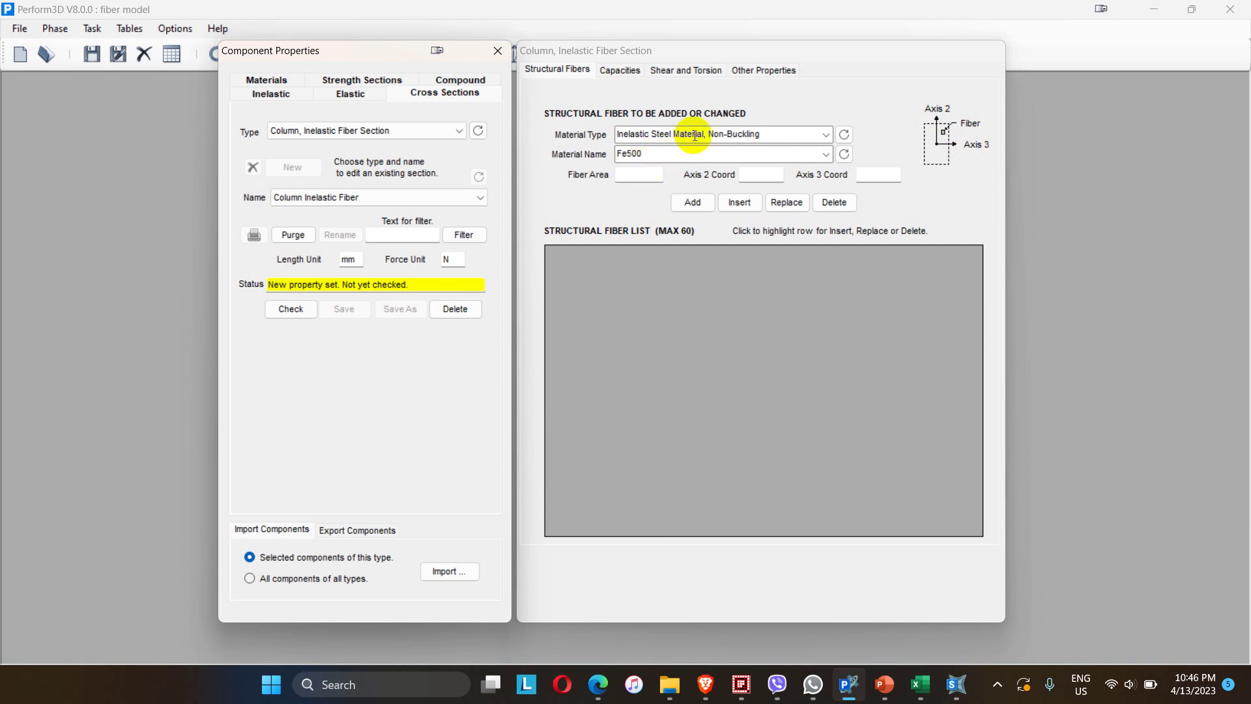
Look up the first steel fiber's area and coordinates in the fiber table on Sheet1 of Book1 in Excel
{"action": "left_click", "coordinate": [633, 173]}
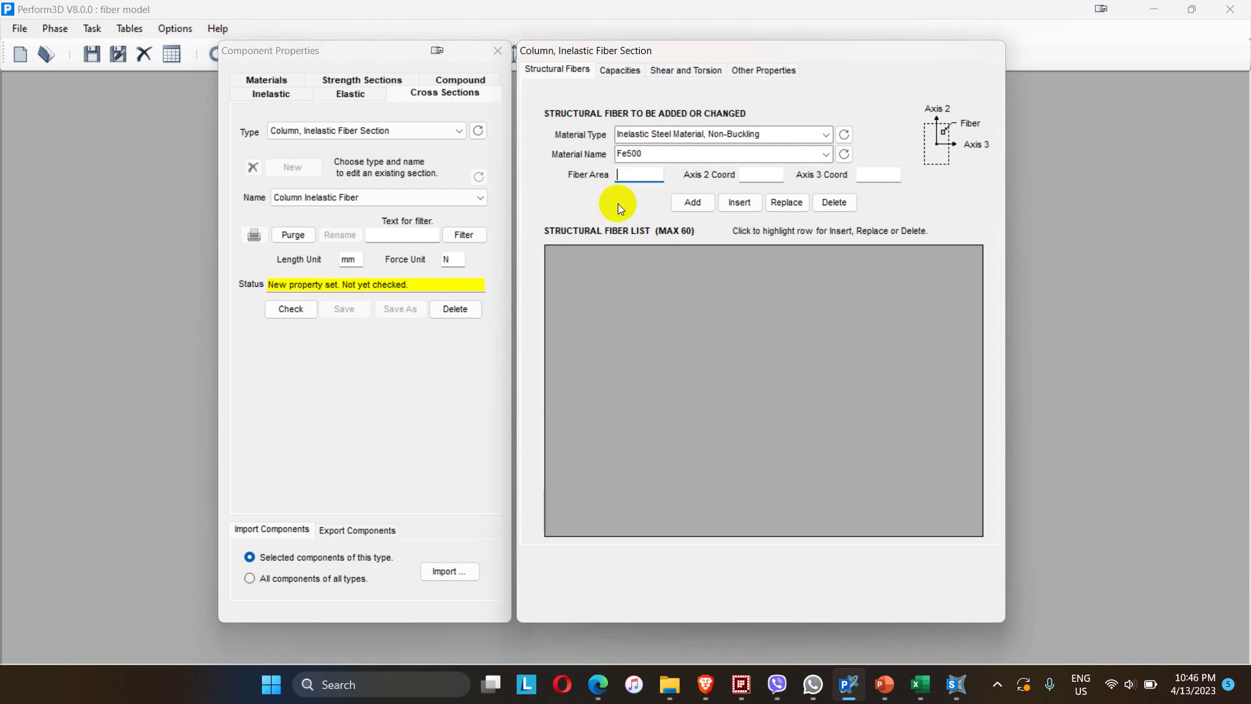
{"action": "left_click", "coordinate": [856, 688]}
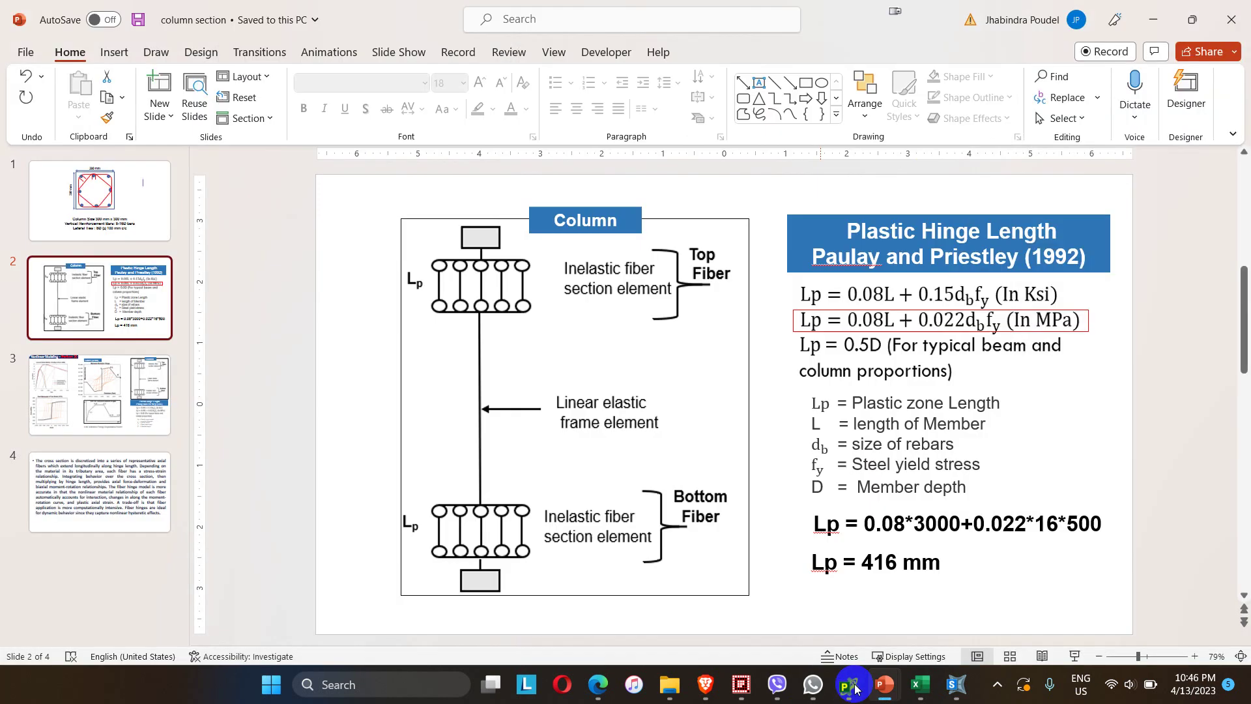
{"action": "left_click", "coordinate": [856, 688]}
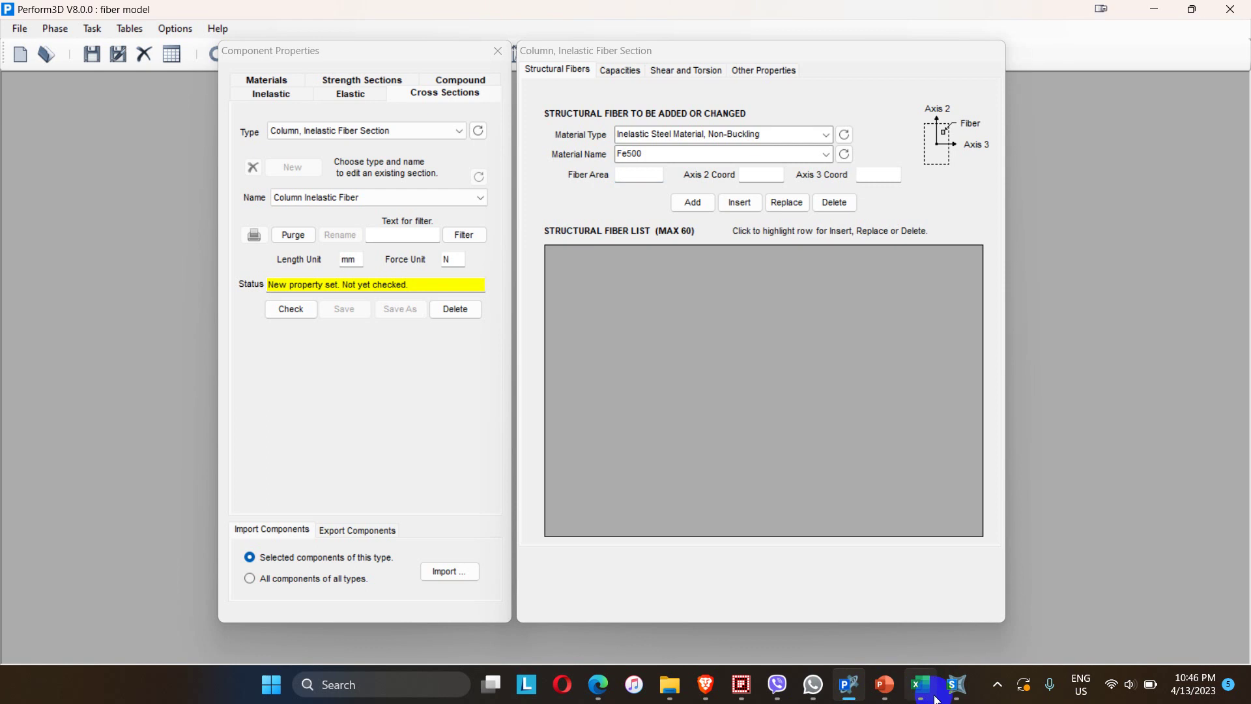
{"action": "left_click", "coordinate": [919, 685]}
{"action": "scroll", "coordinate": [394, 331], "scroll_direction": "up", "scroll_amount": 4}
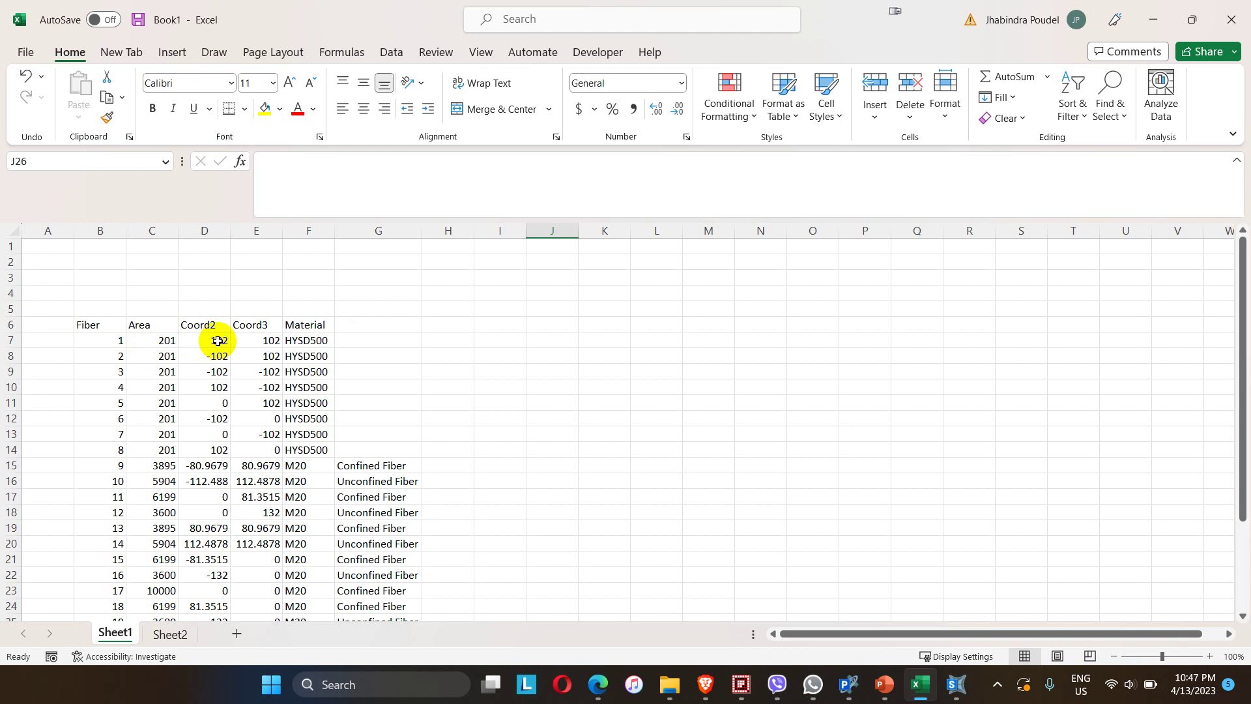
Back in Perform3D, add a non-buckling Fe500 steel fiber with area 201, Axis 2 coordinate 102 and Axis 3 coordinate 102
{"action": "left_click", "coordinate": [847, 684]}
{"action": "left_click", "coordinate": [629, 174]}
{"action": "type", "text": "201"}
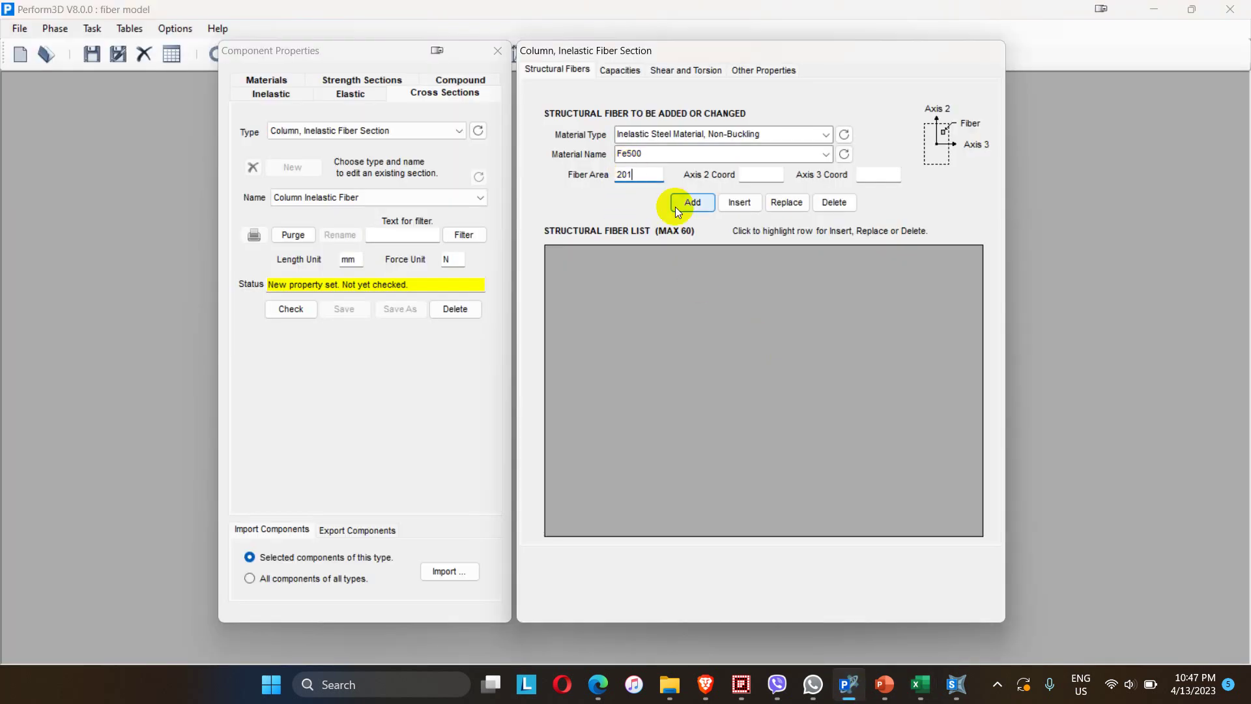
{"action": "left_click", "coordinate": [749, 174]}
{"action": "type", "text": "102"}
{"action": "left_click", "coordinate": [864, 174]}
{"action": "type", "text": "102"}
{"action": "left_click", "coordinate": [694, 203]}
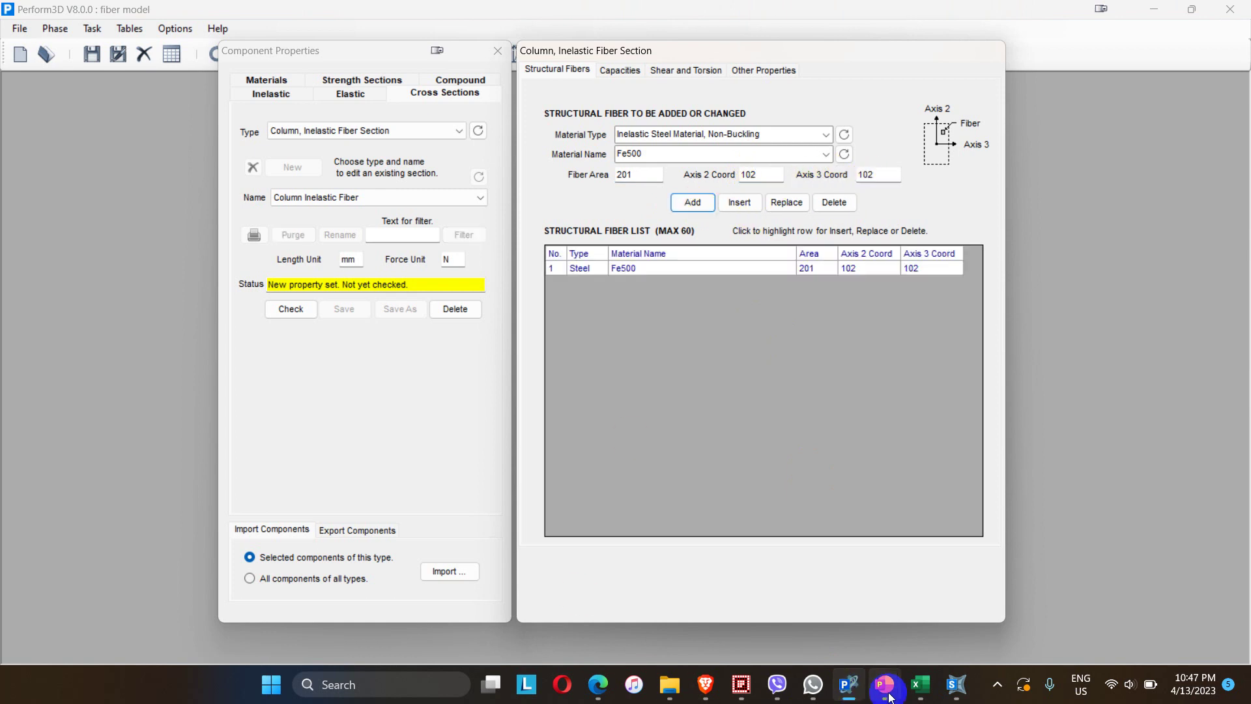
Check the Excel fiber table and add a second Fe500 fiber of area 201 at Axis 2 coordinate -102 and Axis 3 coordinate 102
{"action": "left_click", "coordinate": [920, 684]}
{"action": "left_click", "coordinate": [924, 686]}
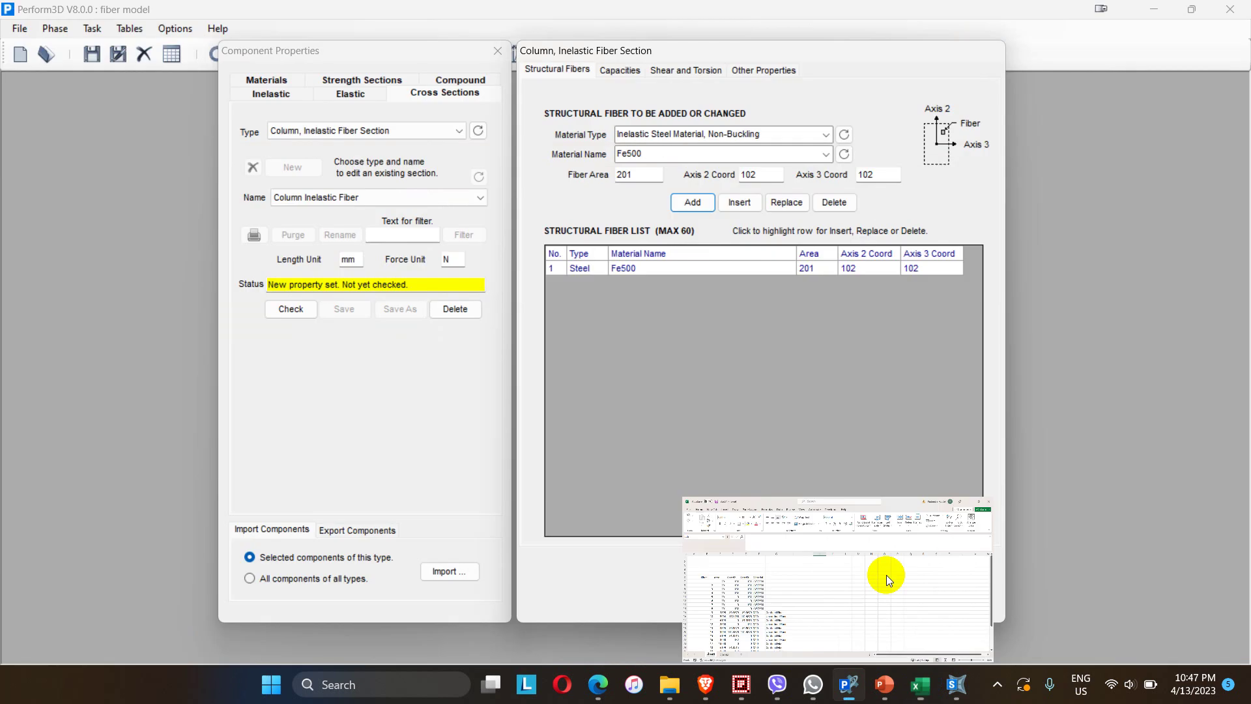
{"action": "left_click", "coordinate": [742, 175]}
{"action": "type", "text": "-"}
{"action": "left_click", "coordinate": [704, 204]}
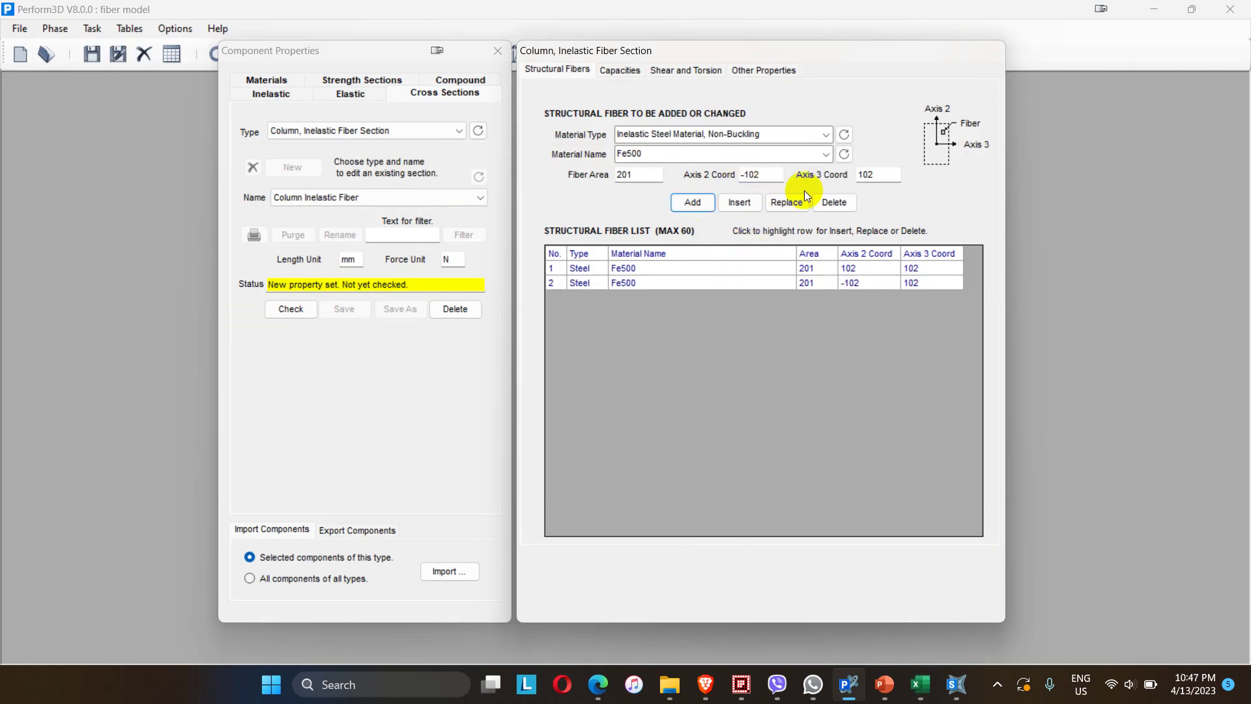
Add two more Fe500 fibers of area 201 at Axis 2 and Axis 3 coordinates (-102, -102) and (102, -102)
{"action": "left_click", "coordinate": [859, 176]}
{"action": "type", "text": "-"}
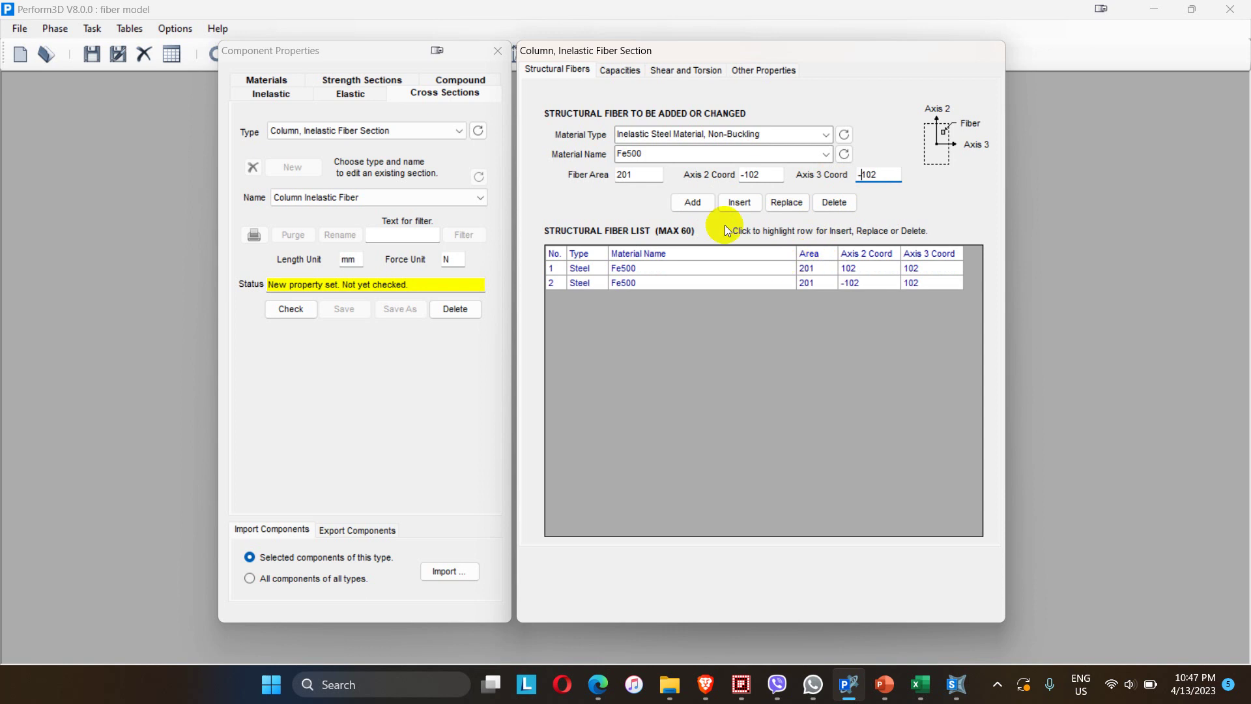
{"action": "left_click", "coordinate": [695, 202]}
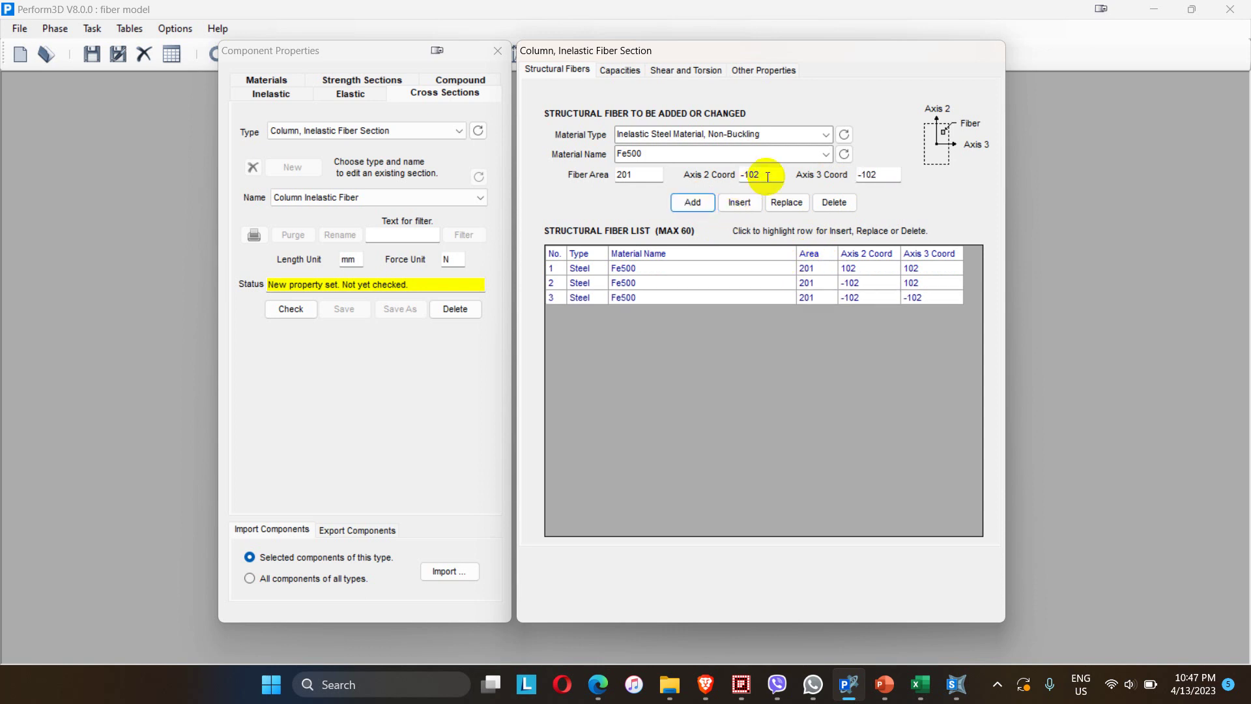
{"action": "left_click", "coordinate": [745, 175]}
{"action": "key", "text": "BackSpace"}
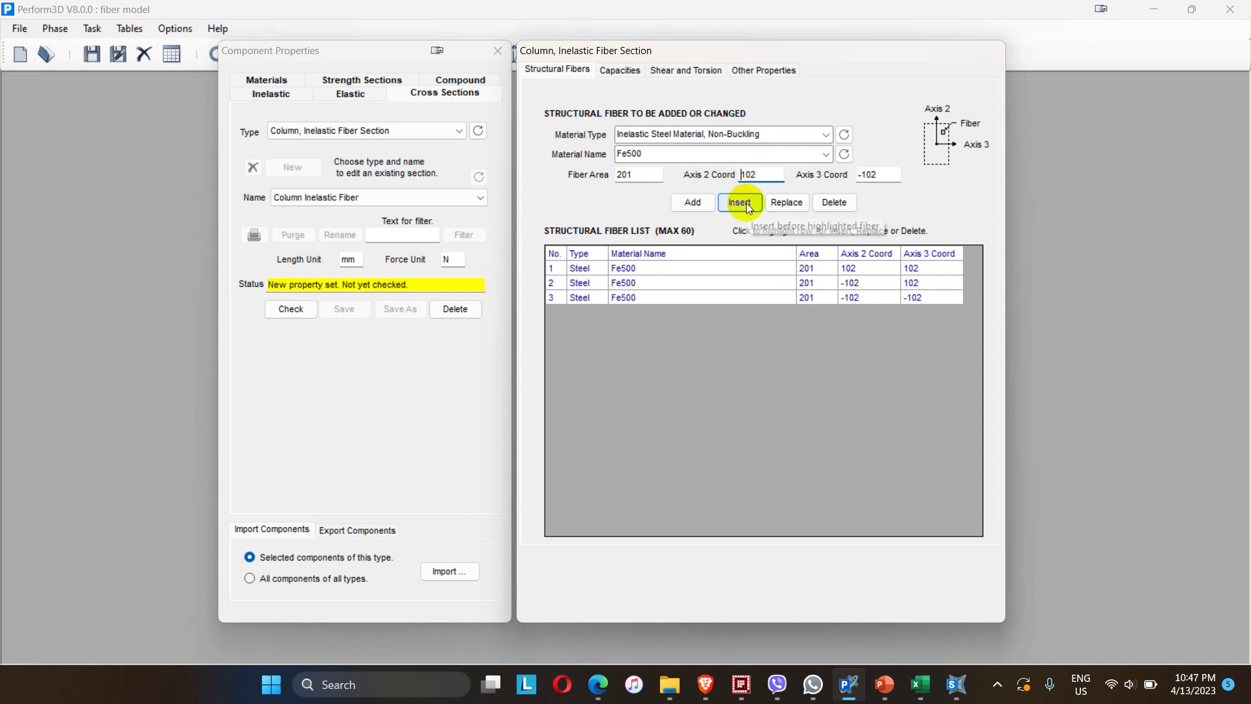
{"action": "left_click", "coordinate": [695, 202]}
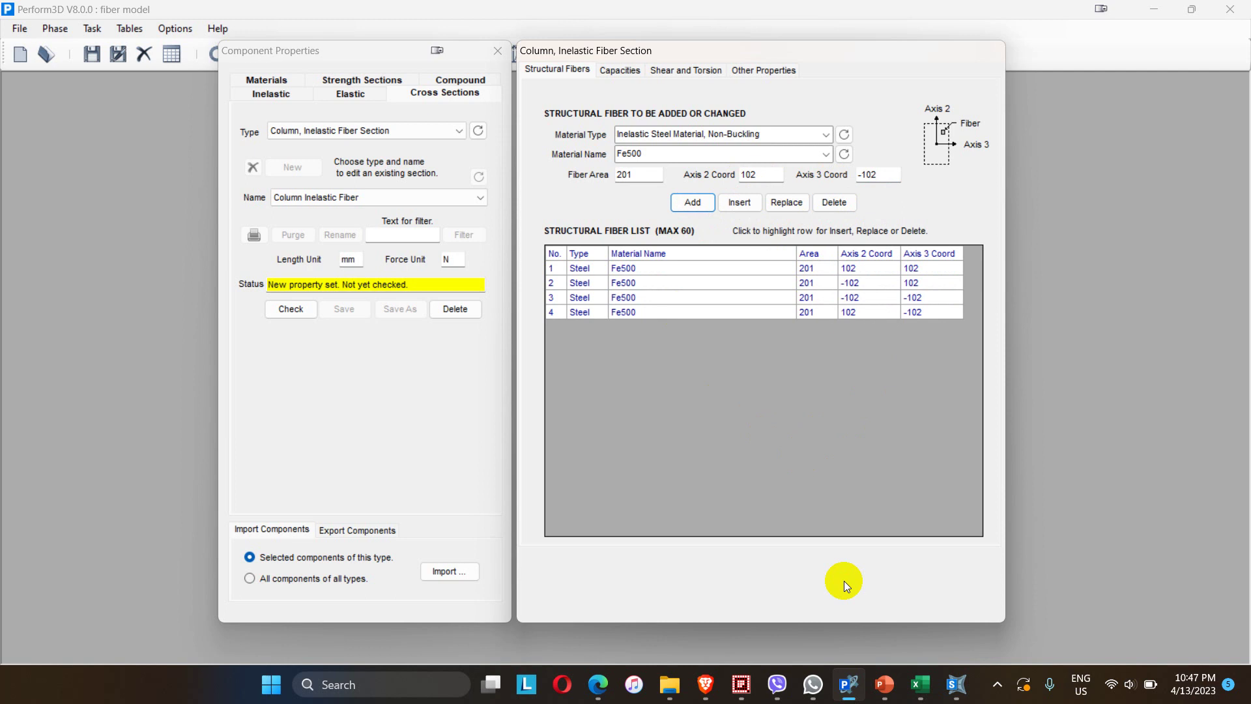
Check the Excel fiber table and add a fifth Fe500 fiber of area 201 at Axis 2 coordinate 0 and Axis 3 coordinate -102
{"action": "left_click", "coordinate": [920, 685]}
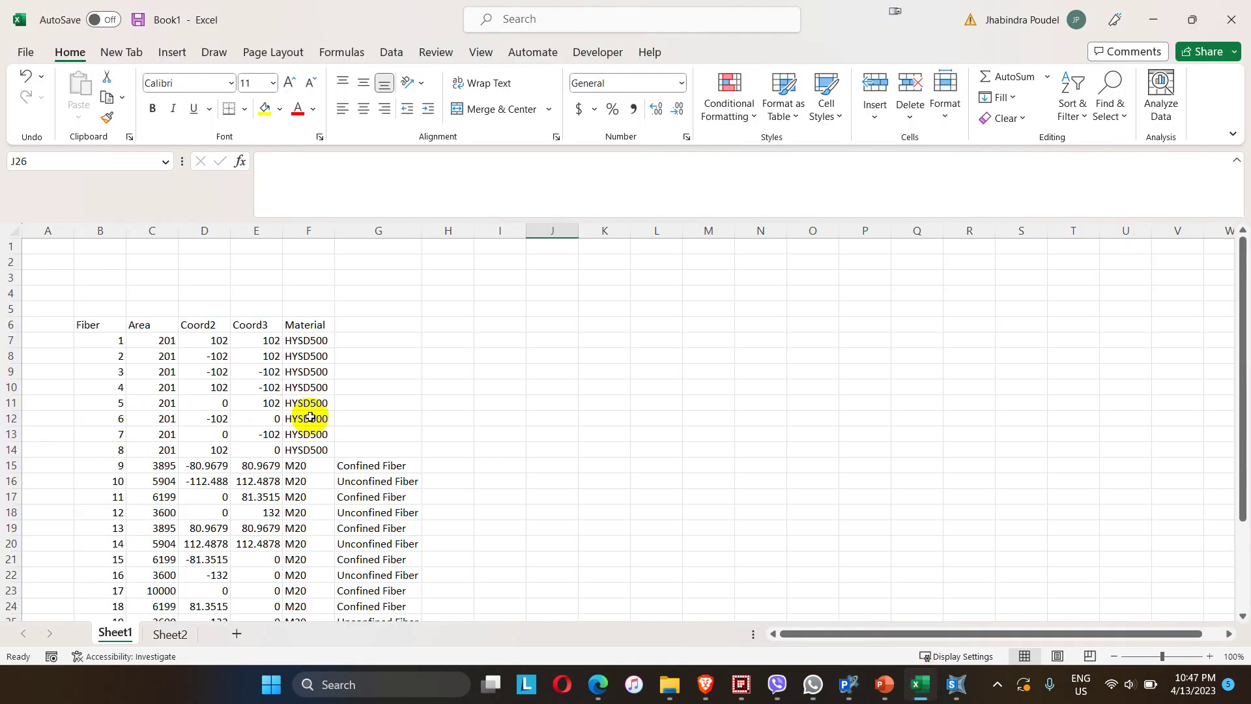
{"action": "left_click", "coordinate": [852, 687]}
{"action": "left_click_drag", "start_coordinate": [771, 175], "coordinate": [728, 175]}
{"action": "type", "text": "0"}
{"action": "left_click", "coordinate": [698, 202]}
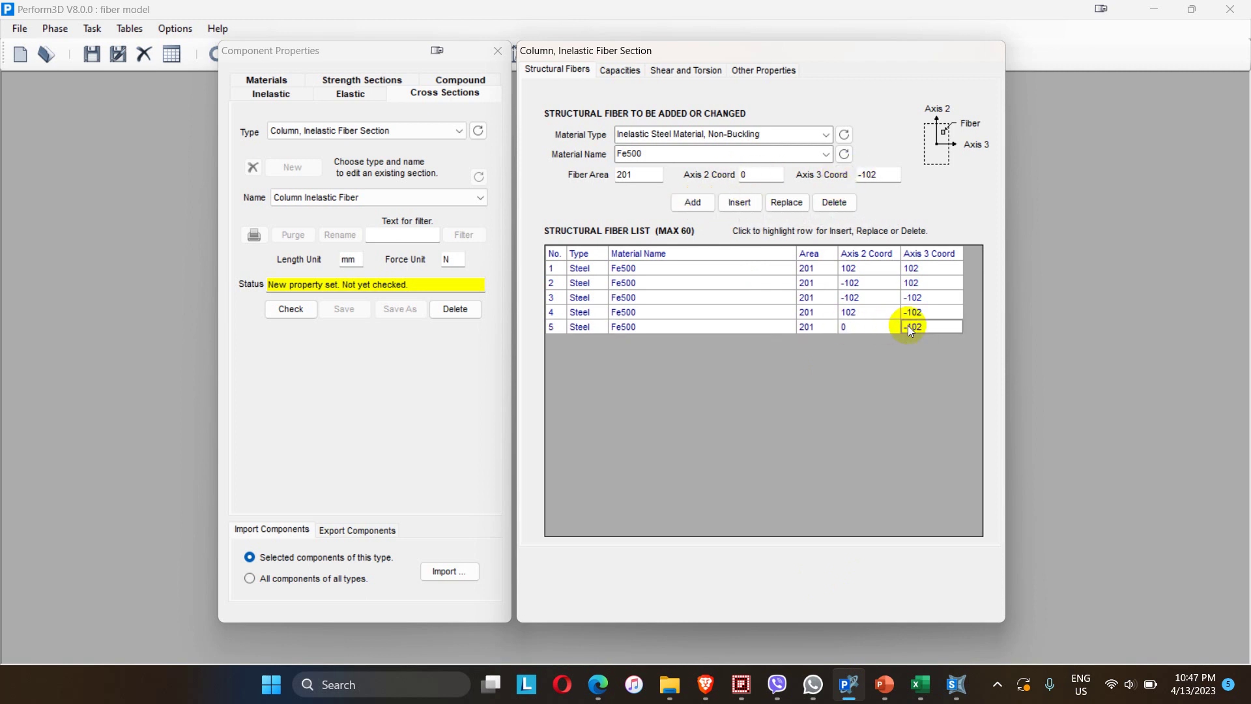
Replace the fifth fiber in the structural fiber list so that its Axis 3 coordinate is 102
{"action": "left_click", "coordinate": [908, 326]}
{"action": "left_click", "coordinate": [865, 174]}
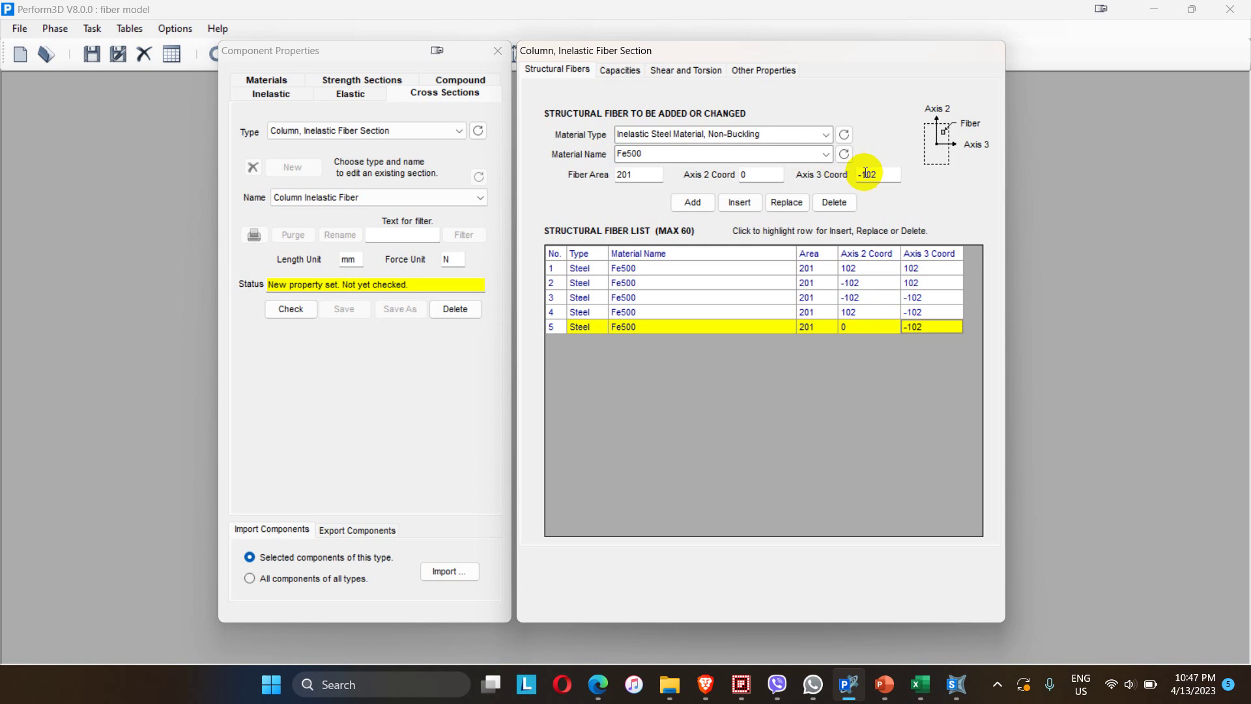
{"action": "key", "text": "BackSpace"}
{"action": "left_click", "coordinate": [786, 202]}
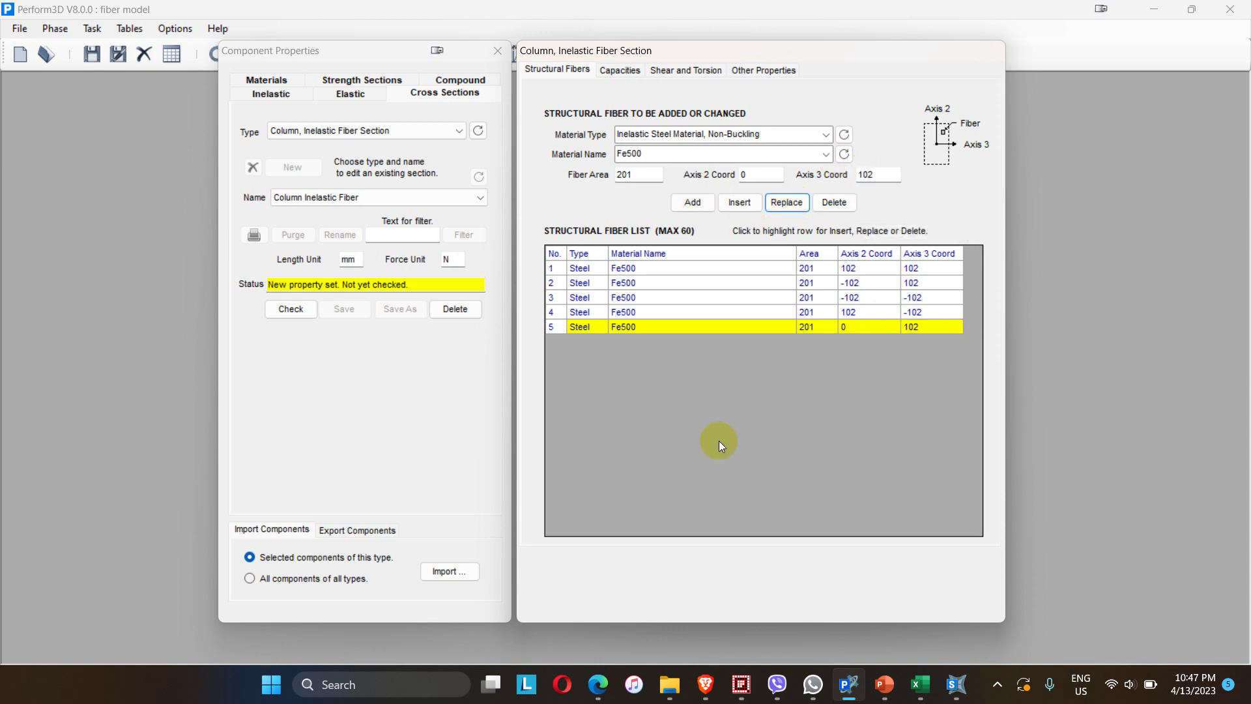
Check the Excel fiber table and add a sixth Fe500 fiber of area 201 at Axis 2 coordinate -102 and Axis 3 coordinate 0
{"action": "left_click", "coordinate": [913, 686]}
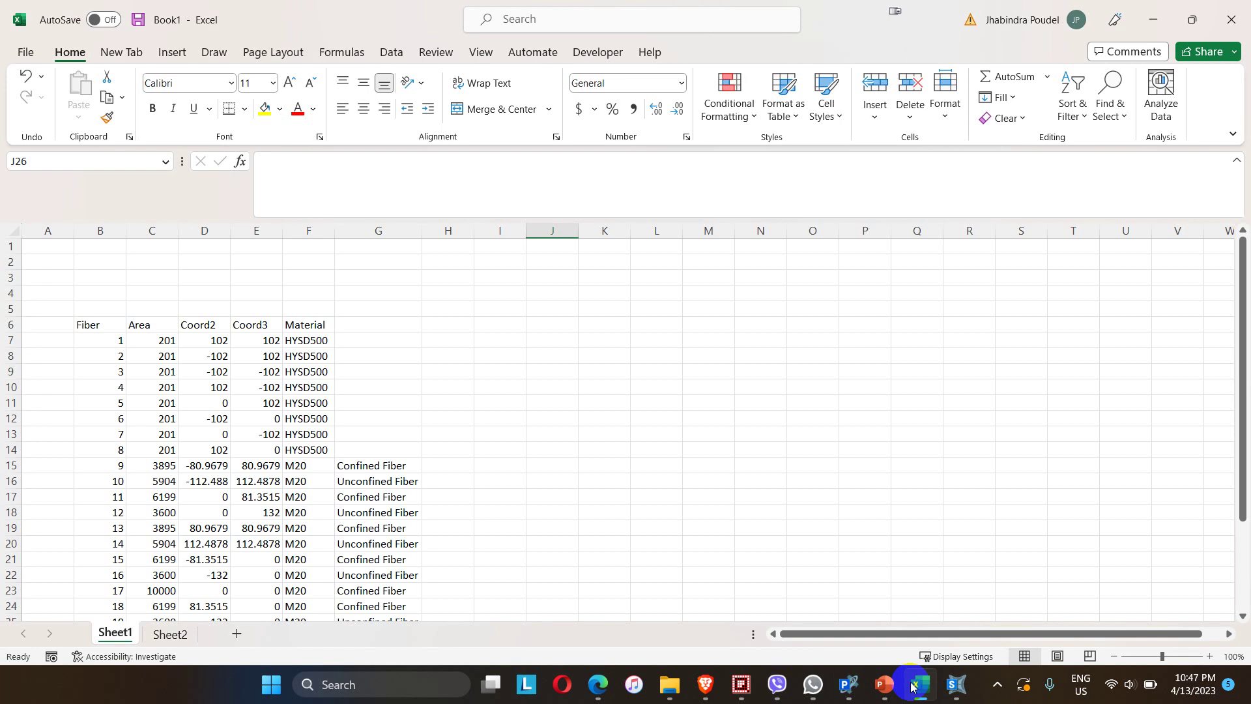
{"action": "left_click", "coordinate": [913, 687]}
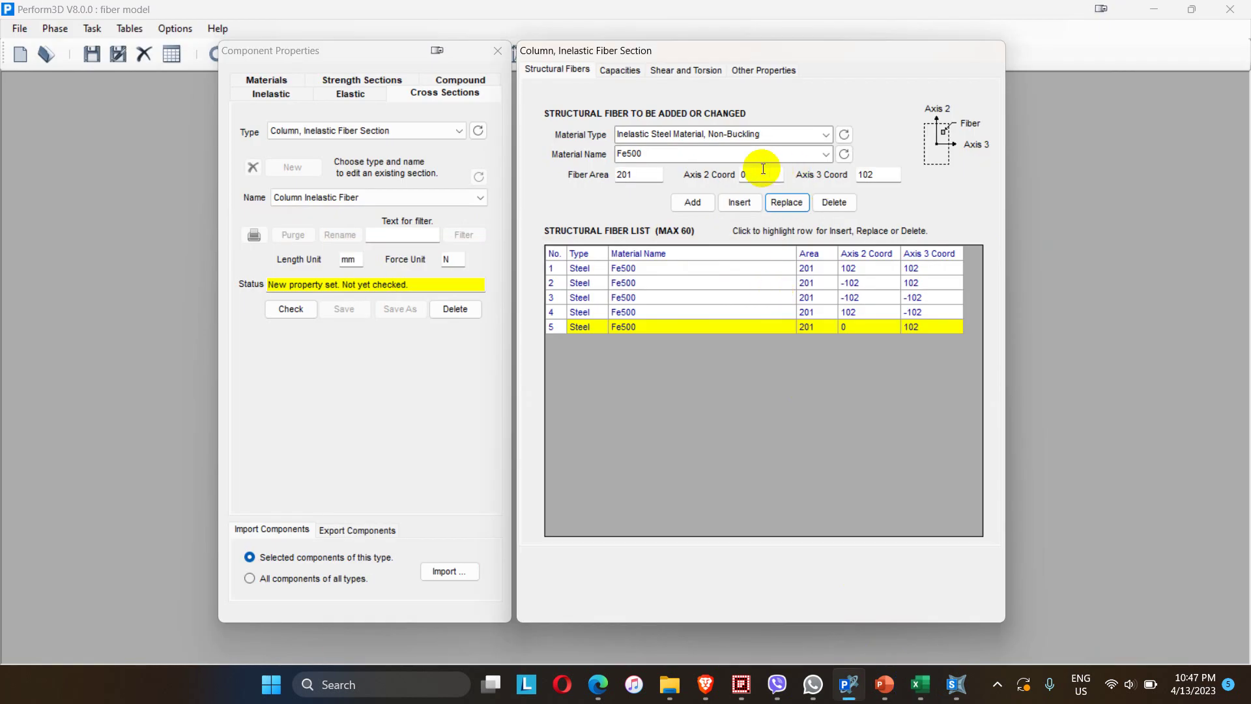
{"action": "double_click", "coordinate": [760, 174]}
{"action": "type", "text": "-102"}
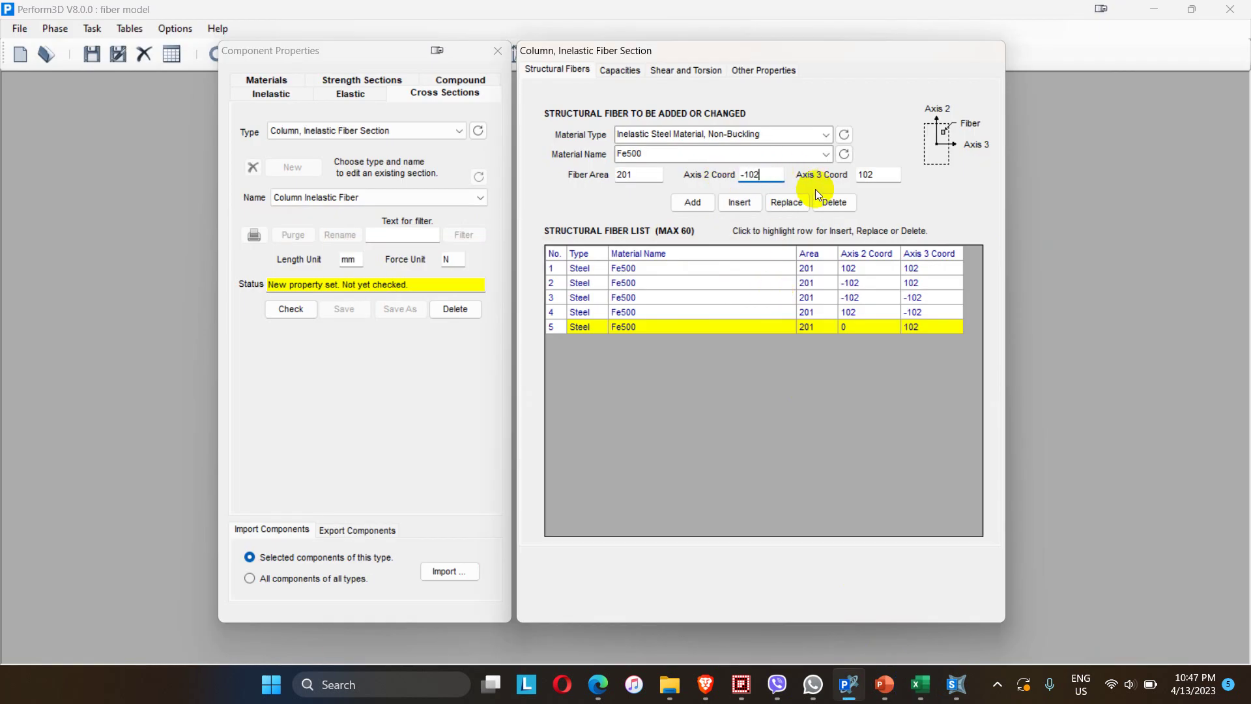
{"action": "double_click", "coordinate": [873, 175]}
{"action": "type", "text": "0"}
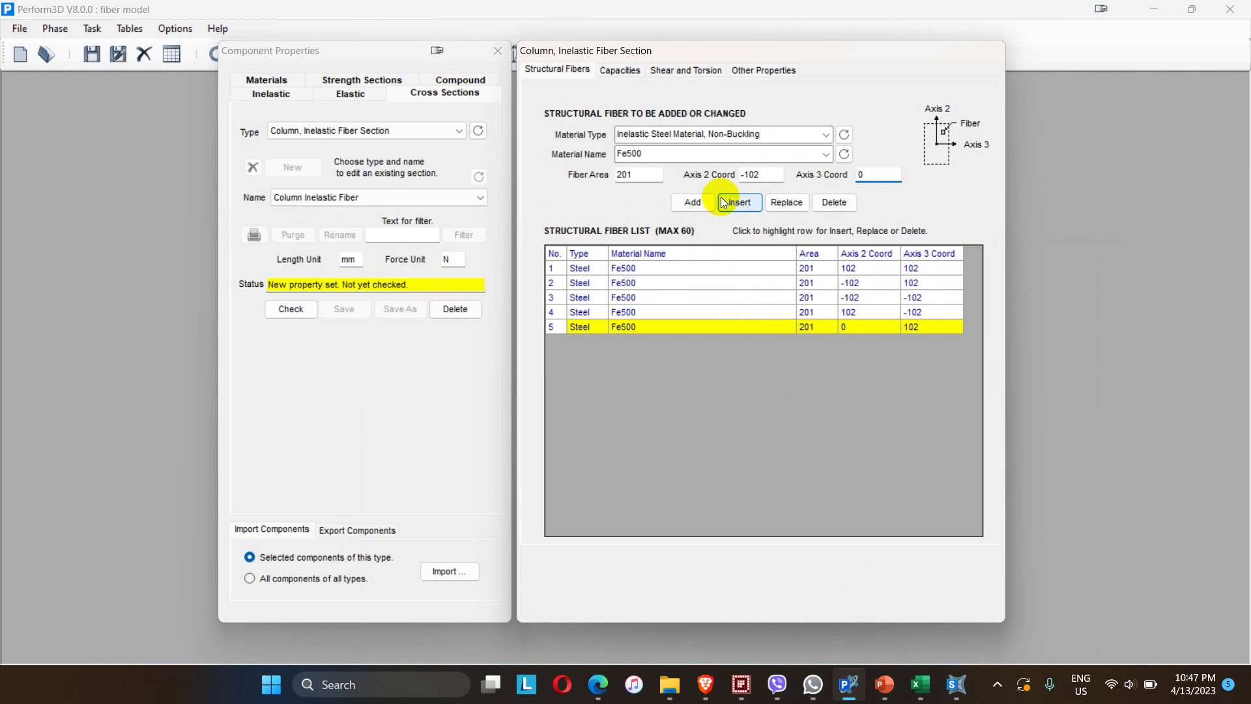
{"action": "left_click", "coordinate": [689, 197]}
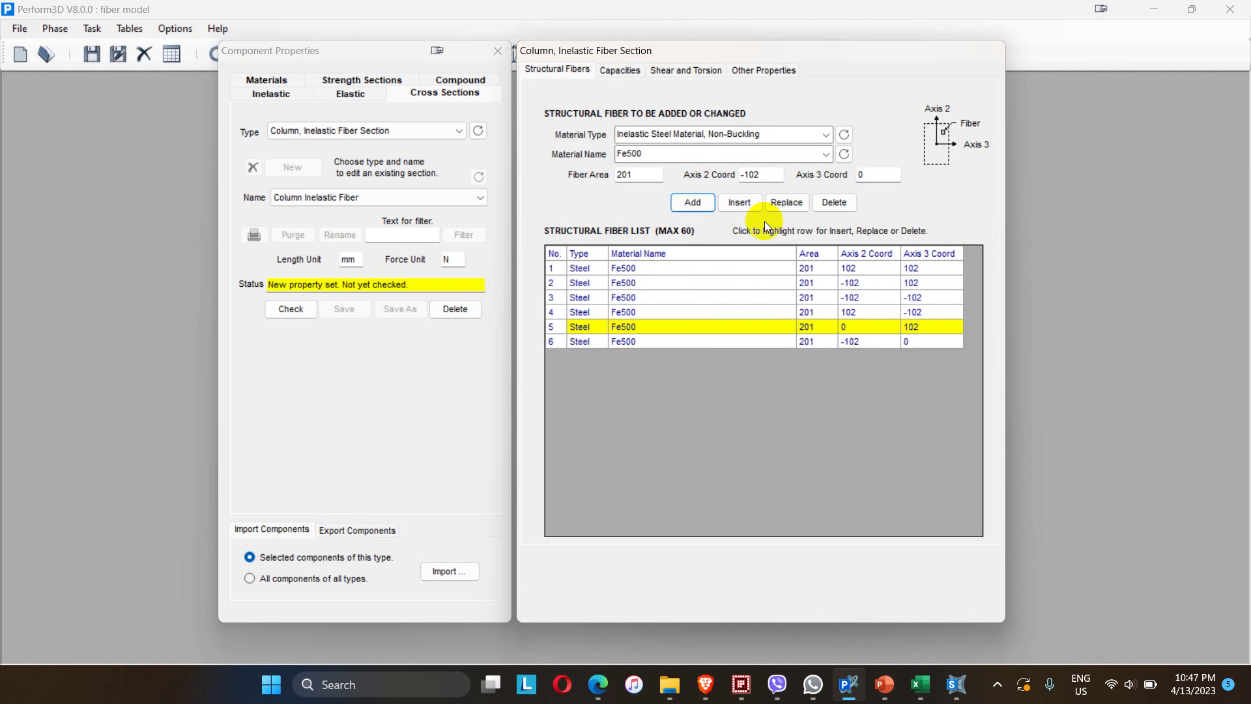
Check the Excel fiber table and add a seventh Fe500 fiber of area 201 at Axis 2 coordinate 0 and Axis 3 coordinate -102
{"action": "left_click", "coordinate": [921, 686]}
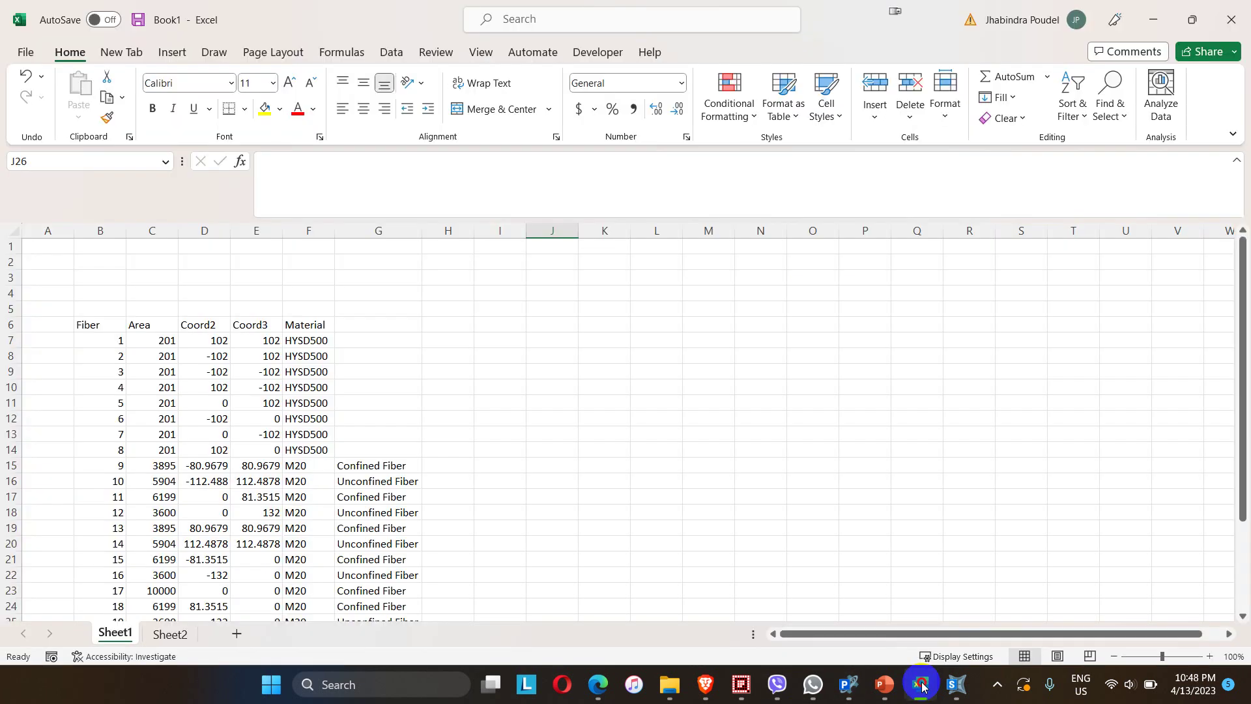
{"action": "left_click", "coordinate": [921, 686]}
{"action": "left_click_drag", "start_coordinate": [773, 175], "coordinate": [710, 175]}
{"action": "type", "text": "0"}
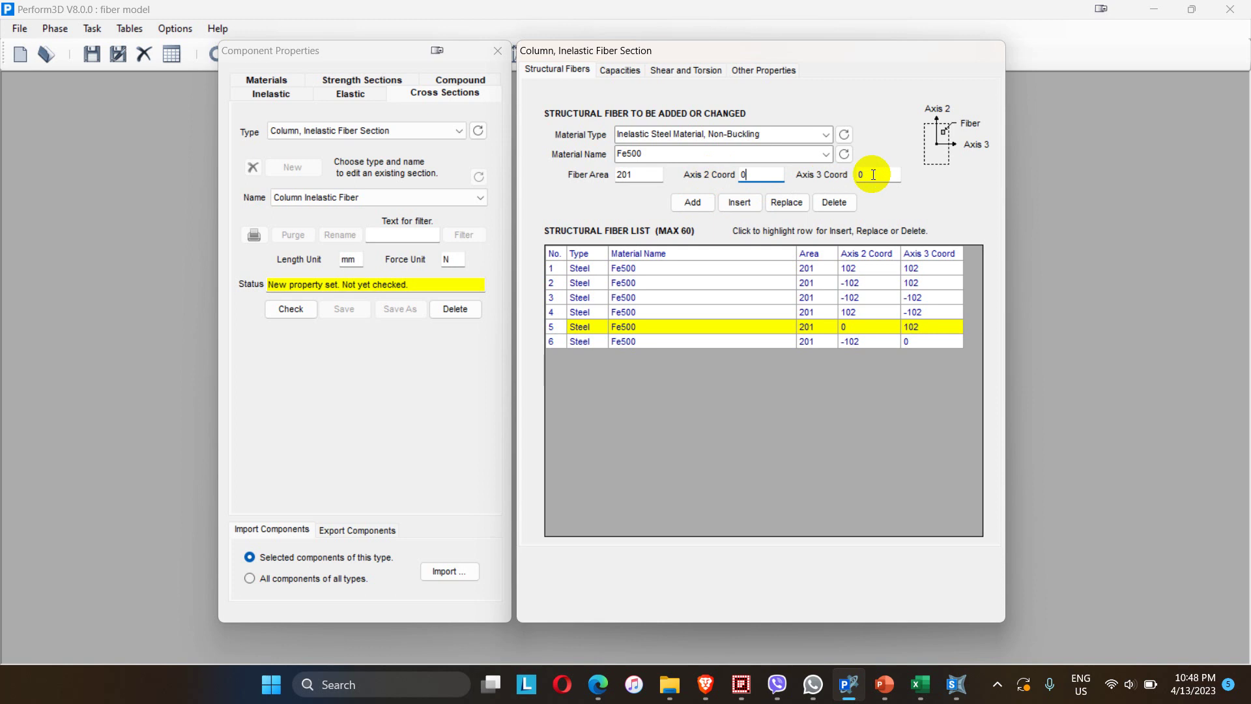
{"action": "left_click_drag", "start_coordinate": [874, 174], "coordinate": [830, 174]}
{"action": "type", "text": "-102"}
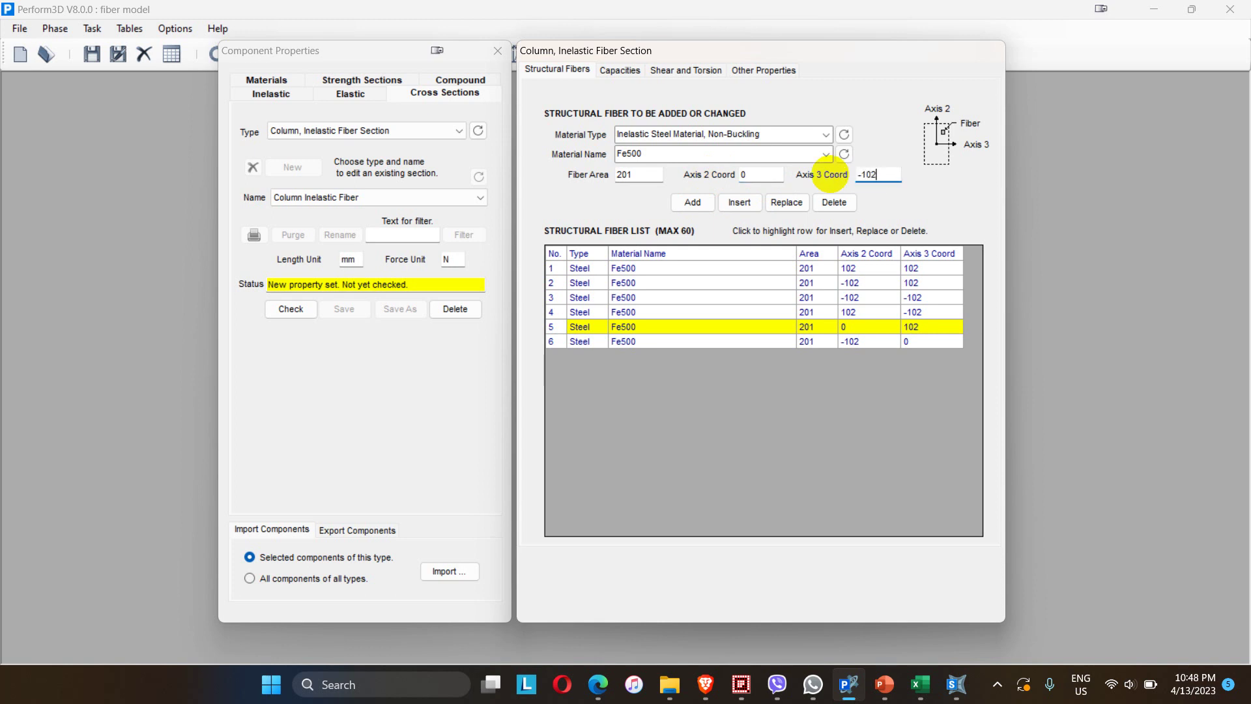
{"action": "left_click", "coordinate": [690, 203]}
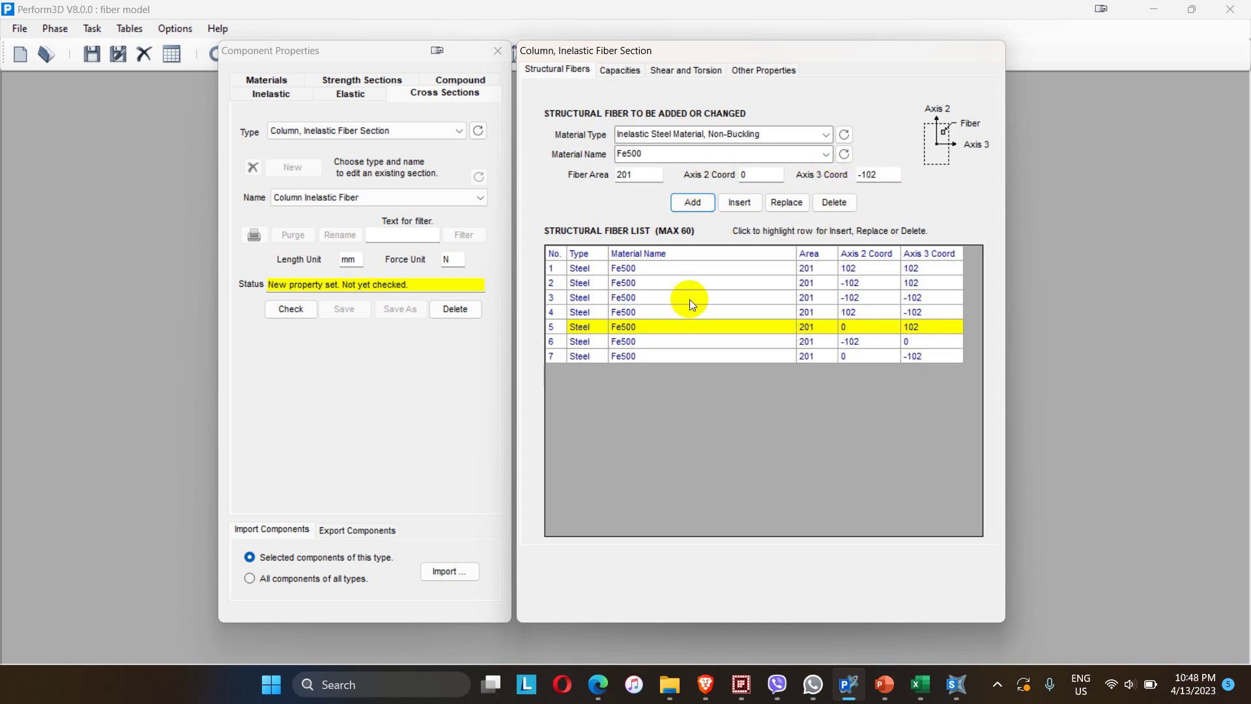
Add an eighth Fe500 fiber of area 201 at Axis 2 coordinate 102 and Axis 3 coordinate 0
{"action": "left_click", "coordinate": [921, 685]}
{"action": "left_click", "coordinate": [920, 685]}
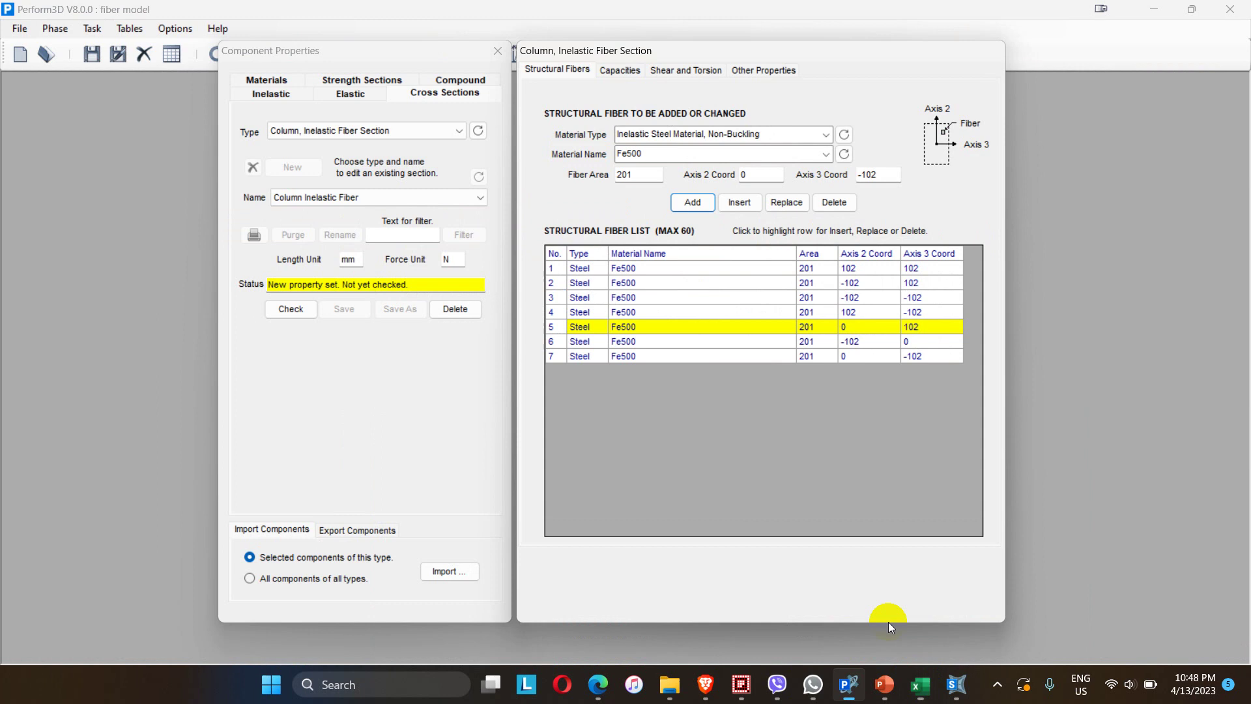
{"action": "left_click_drag", "start_coordinate": [767, 175], "coordinate": [717, 178]}
{"action": "type", "text": "102"}
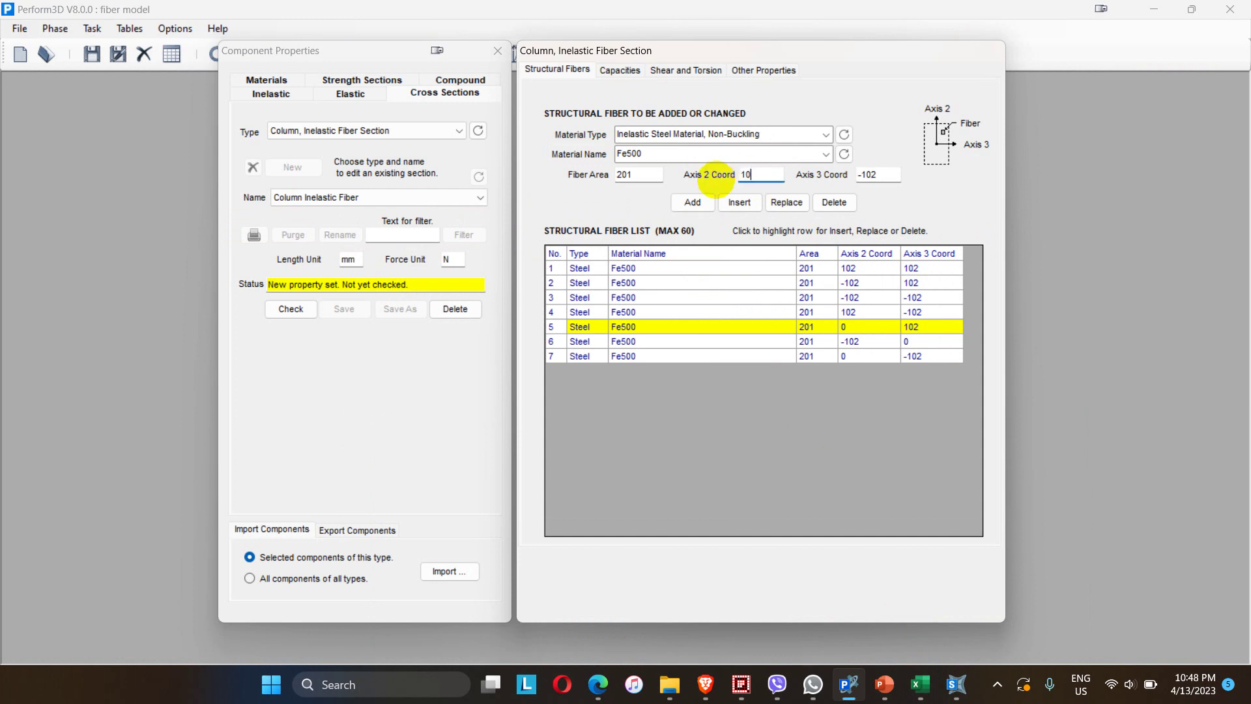
{"action": "left_click_drag", "start_coordinate": [877, 176], "coordinate": [810, 186]}
{"action": "type", "text": "0"}
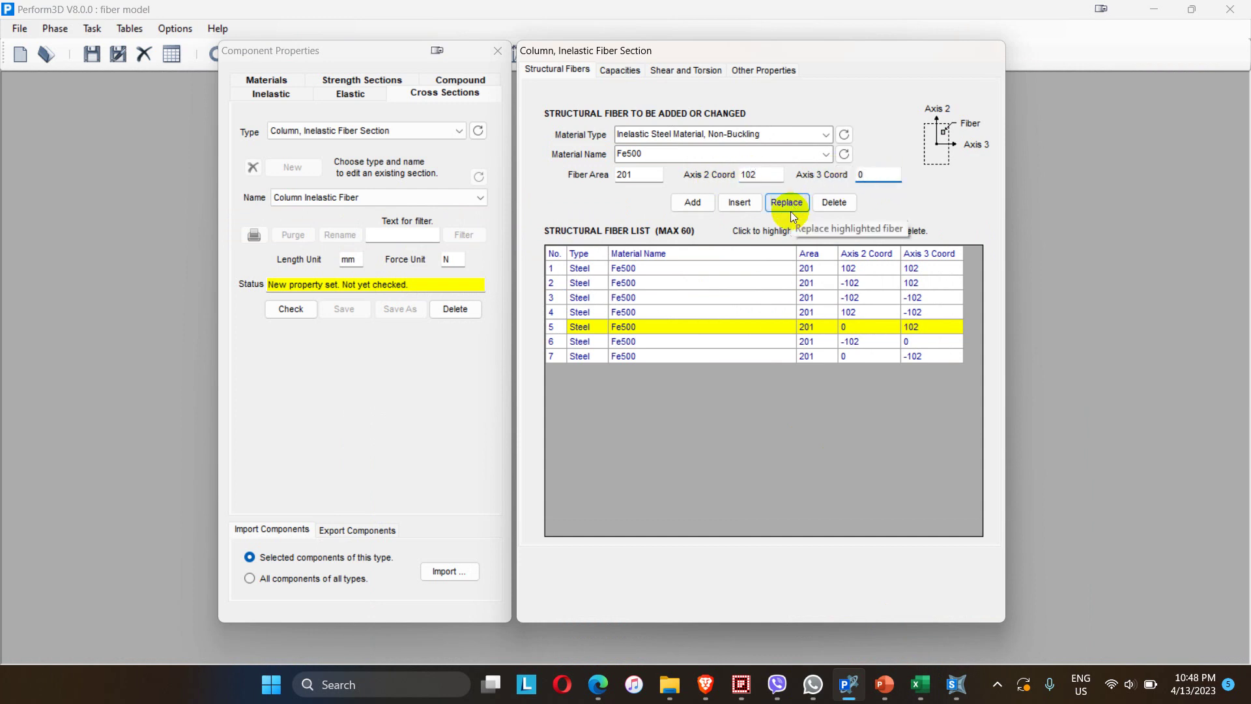
{"action": "left_click", "coordinate": [696, 202]}
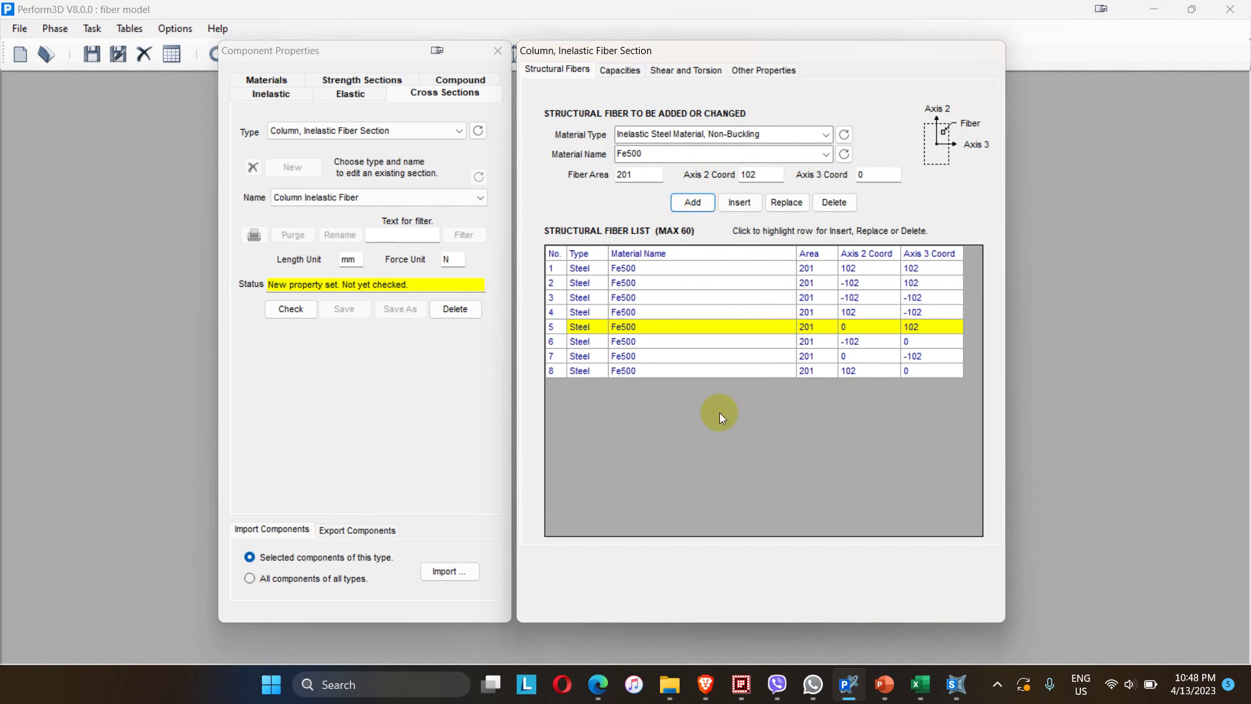
Choose Inelastic 1D Concrete Material with M20 Confined, and copy the ninth fiber's area of 3895 from Excel into the fiber area
{"action": "left_click", "coordinate": [827, 135]}
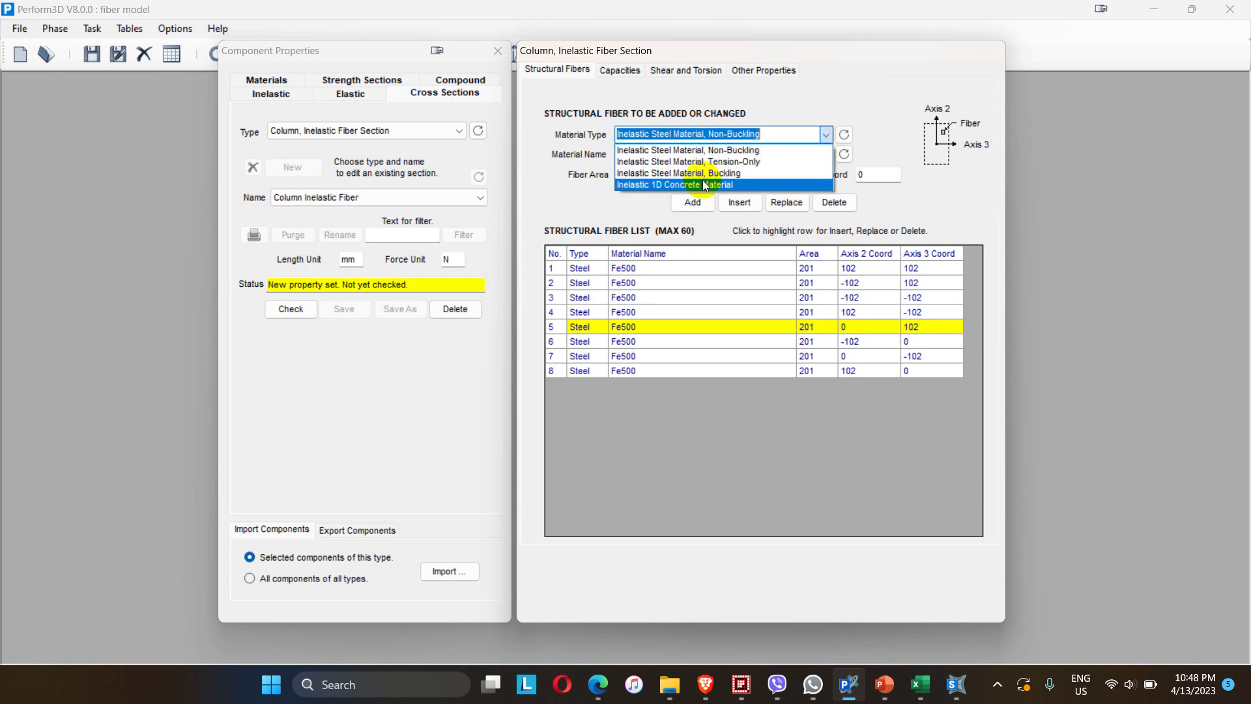
{"action": "left_click", "coordinate": [702, 183]}
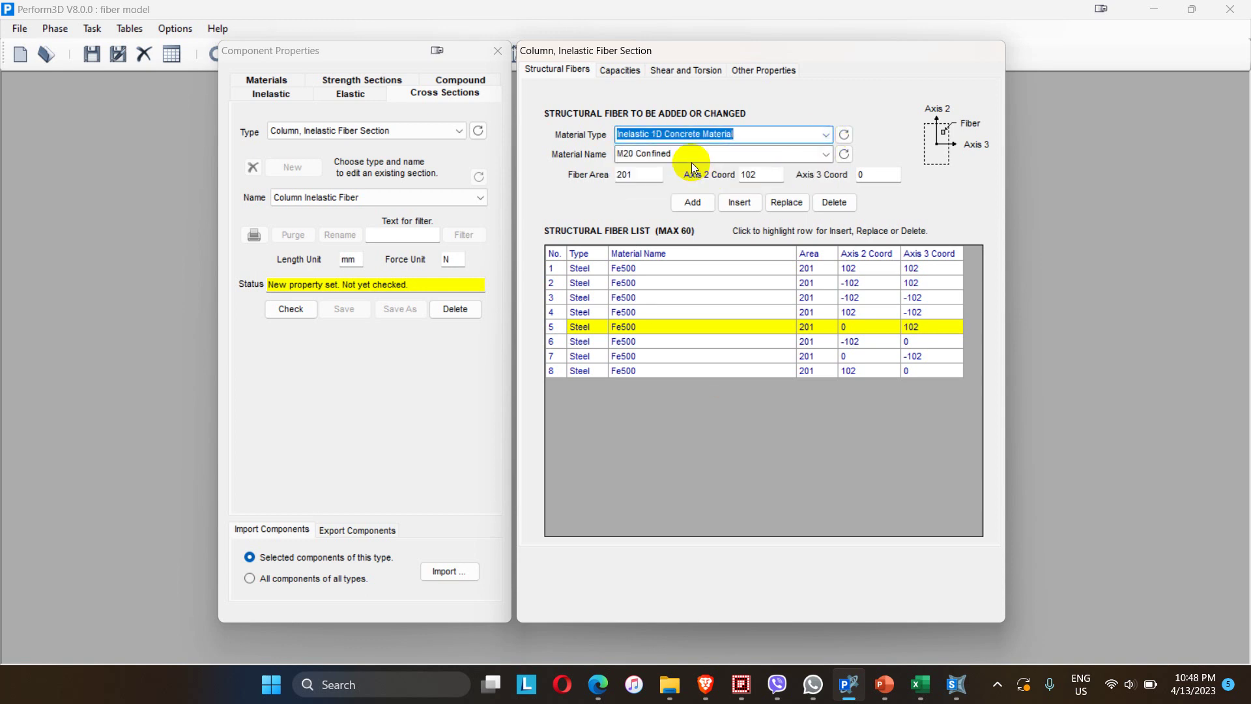
{"action": "left_click", "coordinate": [919, 685]}
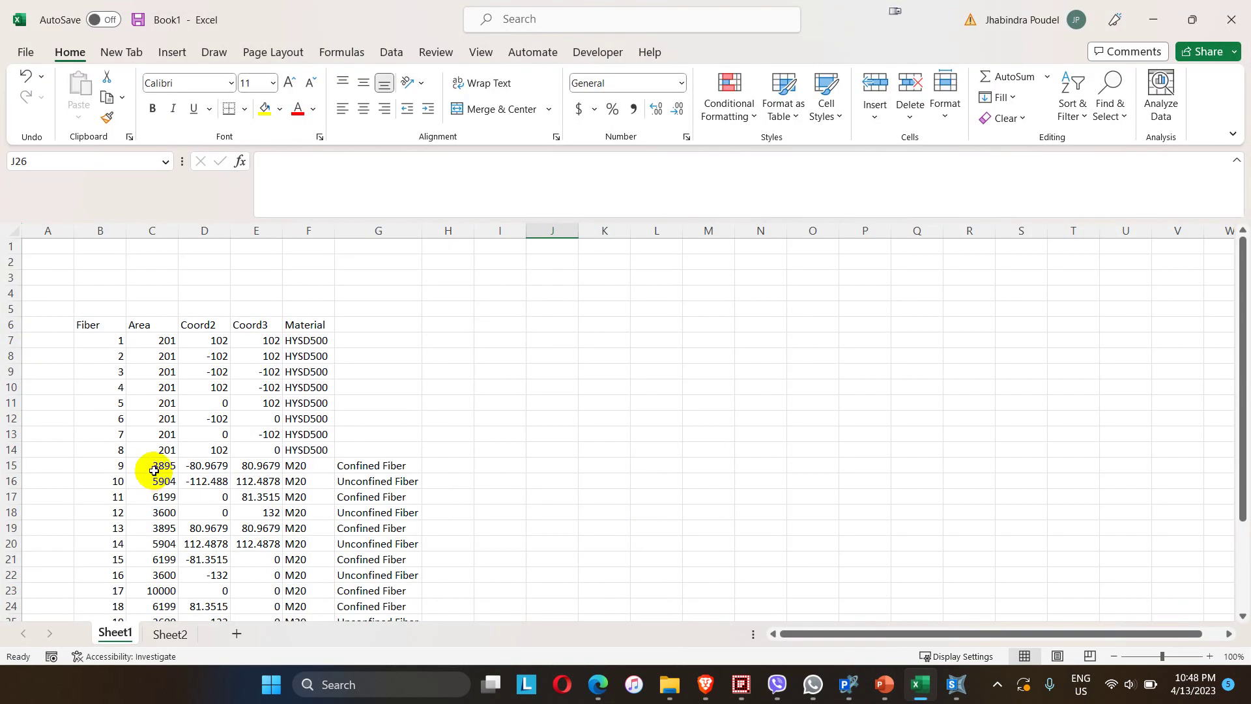
{"action": "left_click", "coordinate": [155, 468]}
{"action": "key", "text": "ctrl+c"}
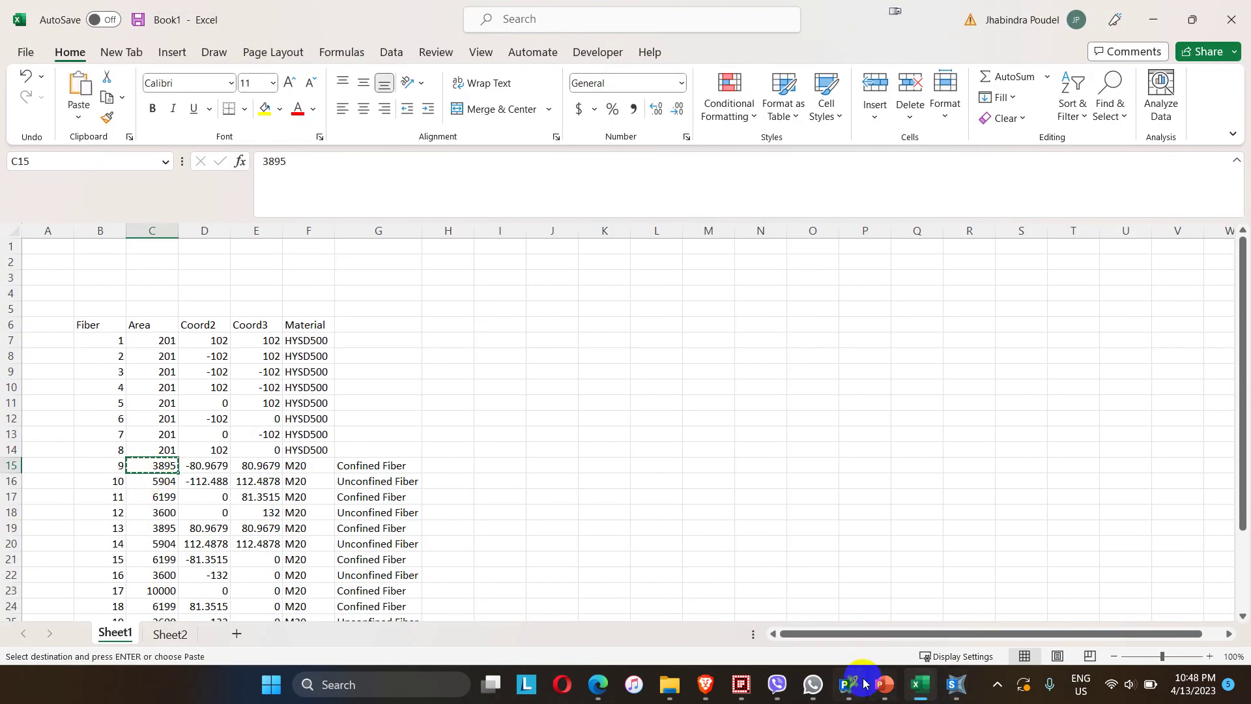
{"action": "left_click", "coordinate": [848, 685]}
{"action": "double_click", "coordinate": [628, 173]}
{"action": "key", "text": "ctrl+v"}
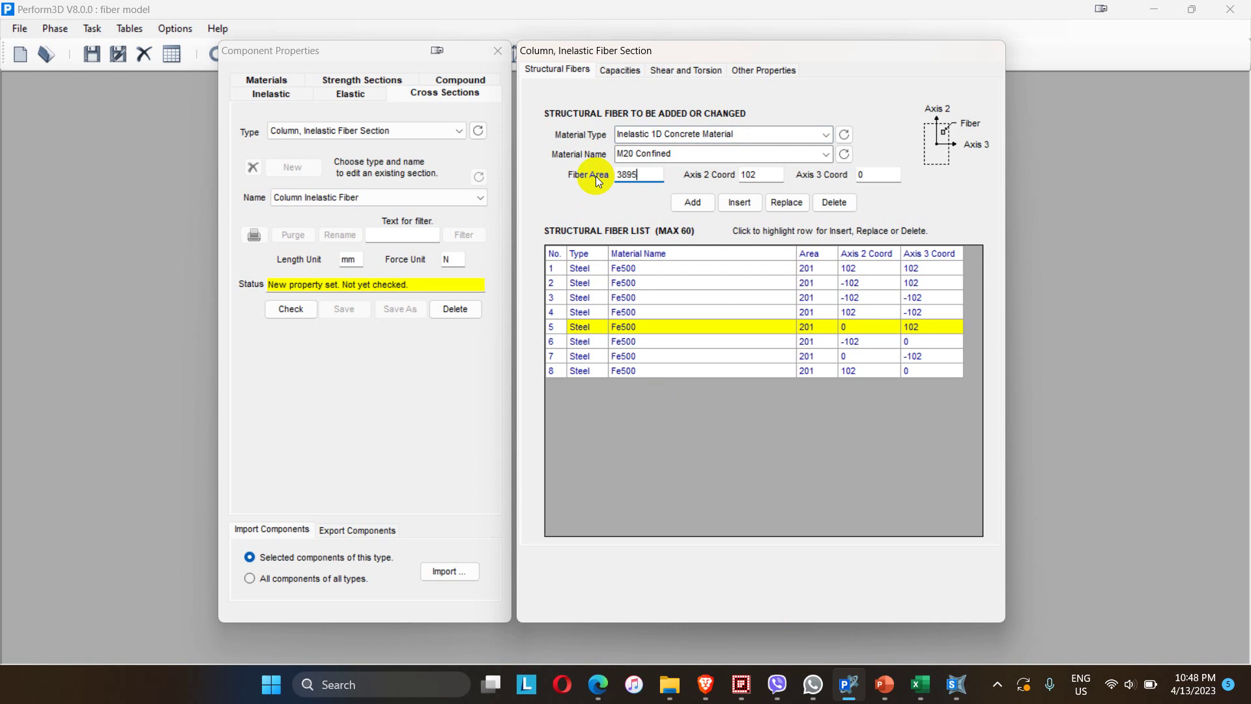
Copy the ninth fiber's Coord2 value of -80.9679 from Excel into the Axis 2 coordinate in Perform3D
{"action": "left_click", "coordinate": [919, 684]}
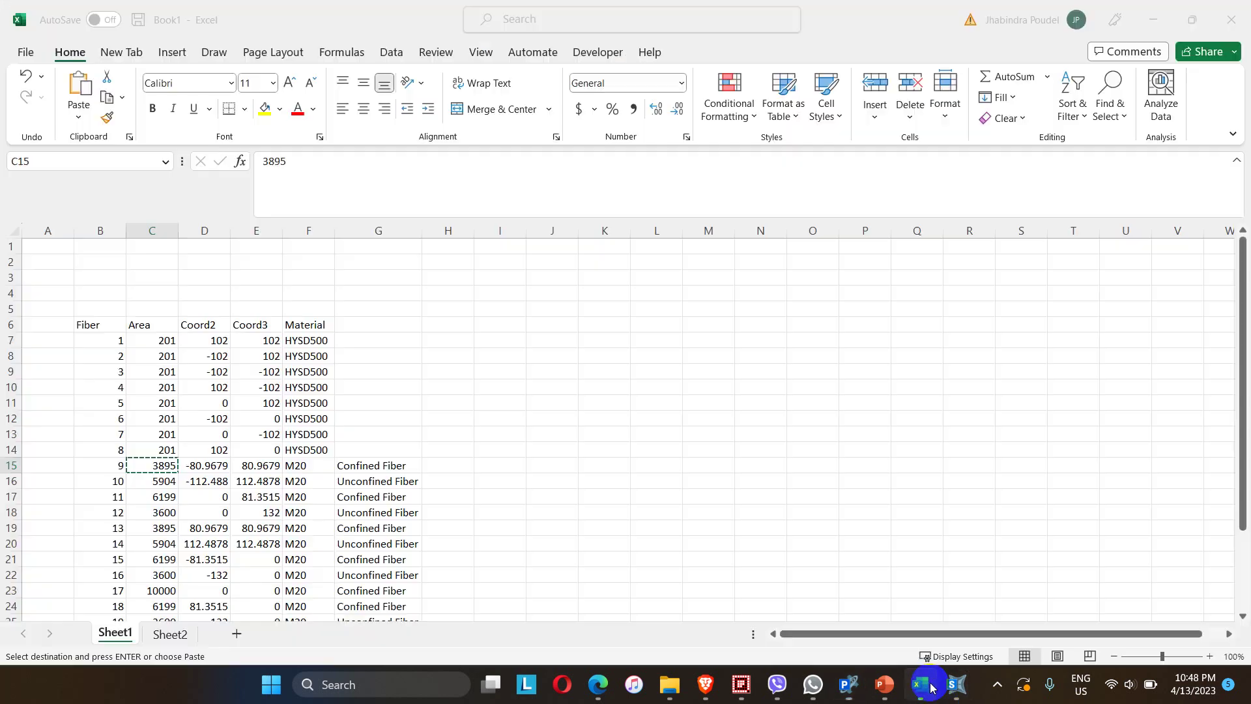
{"action": "left_click", "coordinate": [204, 465]}
{"action": "key", "text": "ctrl+c"}
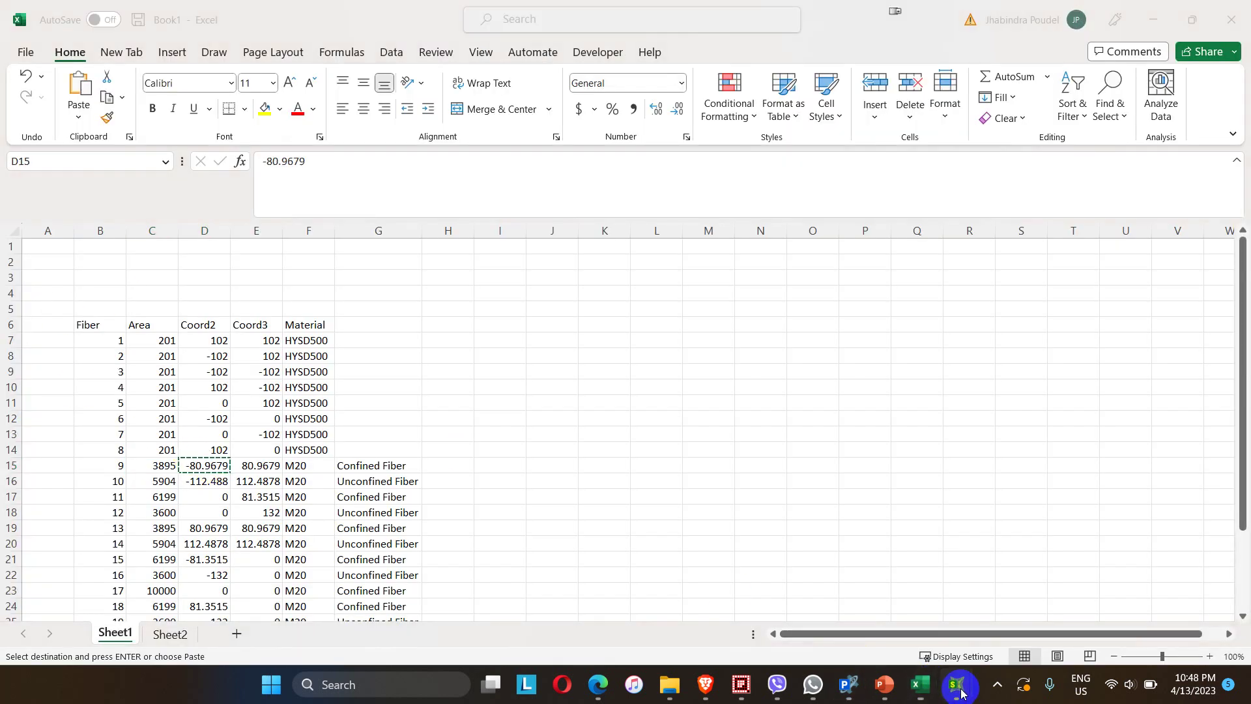
{"action": "left_click", "coordinate": [955, 684]}
{"action": "left_click", "coordinate": [848, 685]}
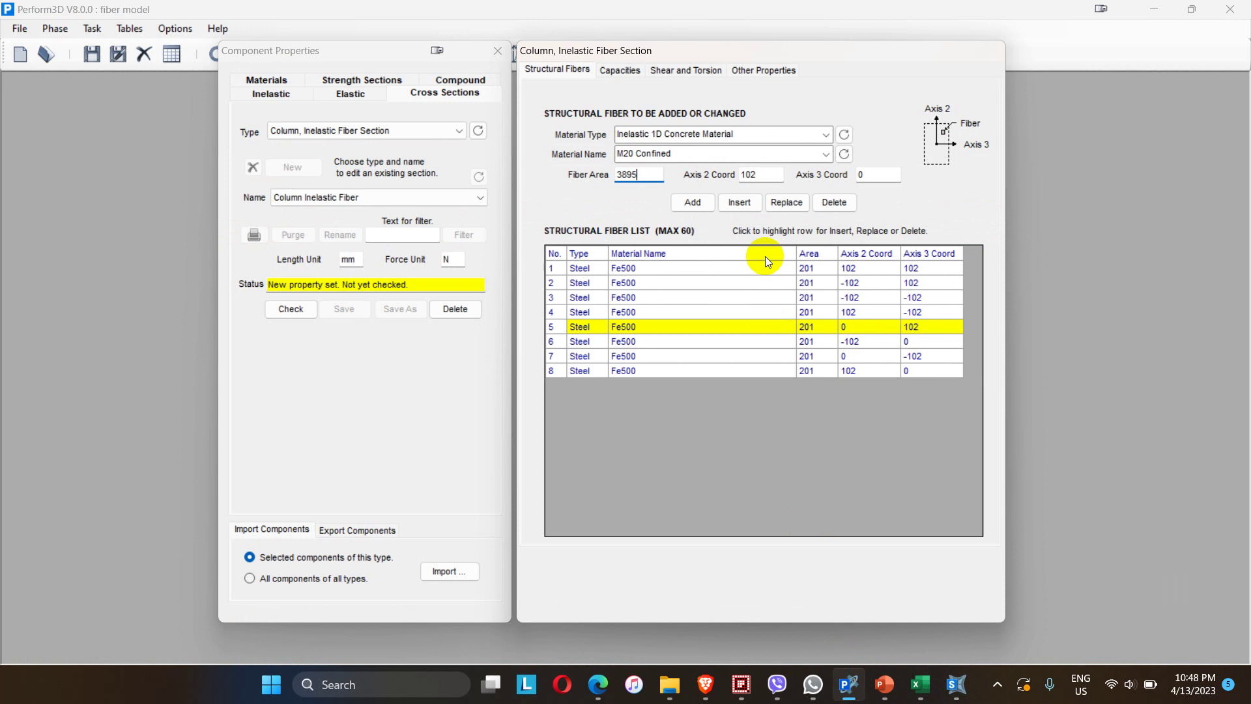
{"action": "double_click", "coordinate": [749, 174]}
{"action": "key", "text": "ctrl+v"}
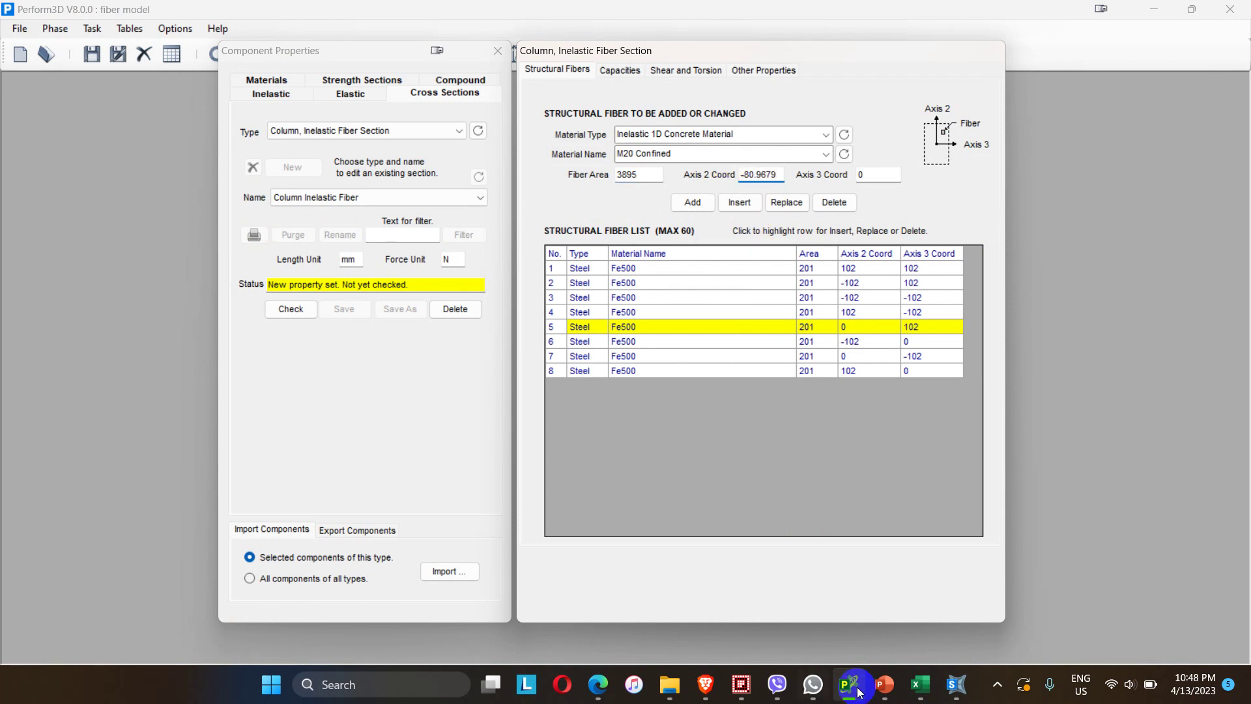
Copy the ninth fiber's Coord3 value of 80.9679 from Excel into the Axis 3 coordinate and add the M20 Confined fiber
{"action": "left_click", "coordinate": [919, 684]}
{"action": "left_click", "coordinate": [264, 465]}
{"action": "key", "text": "ctrl+c"}
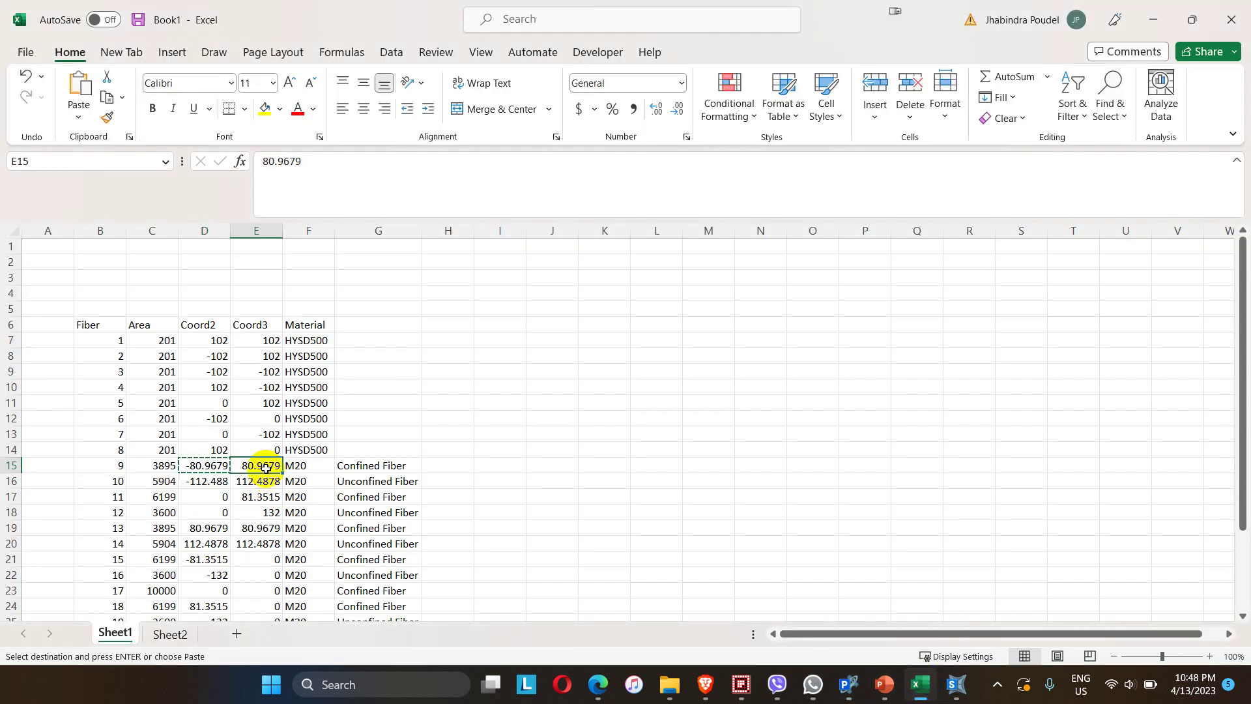
{"action": "left_click", "coordinate": [849, 684]}
{"action": "double_click", "coordinate": [852, 179]}
{"action": "key", "text": "BackSpace"}
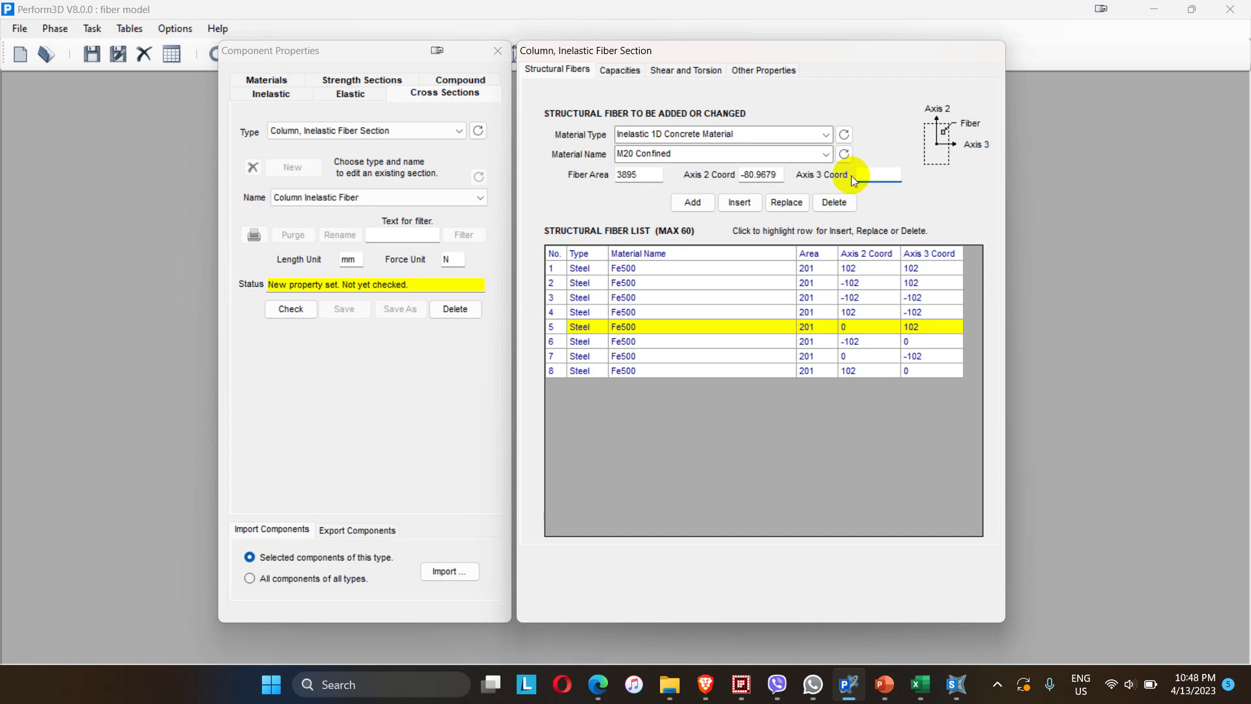
{"action": "left_click", "coordinate": [695, 204]}
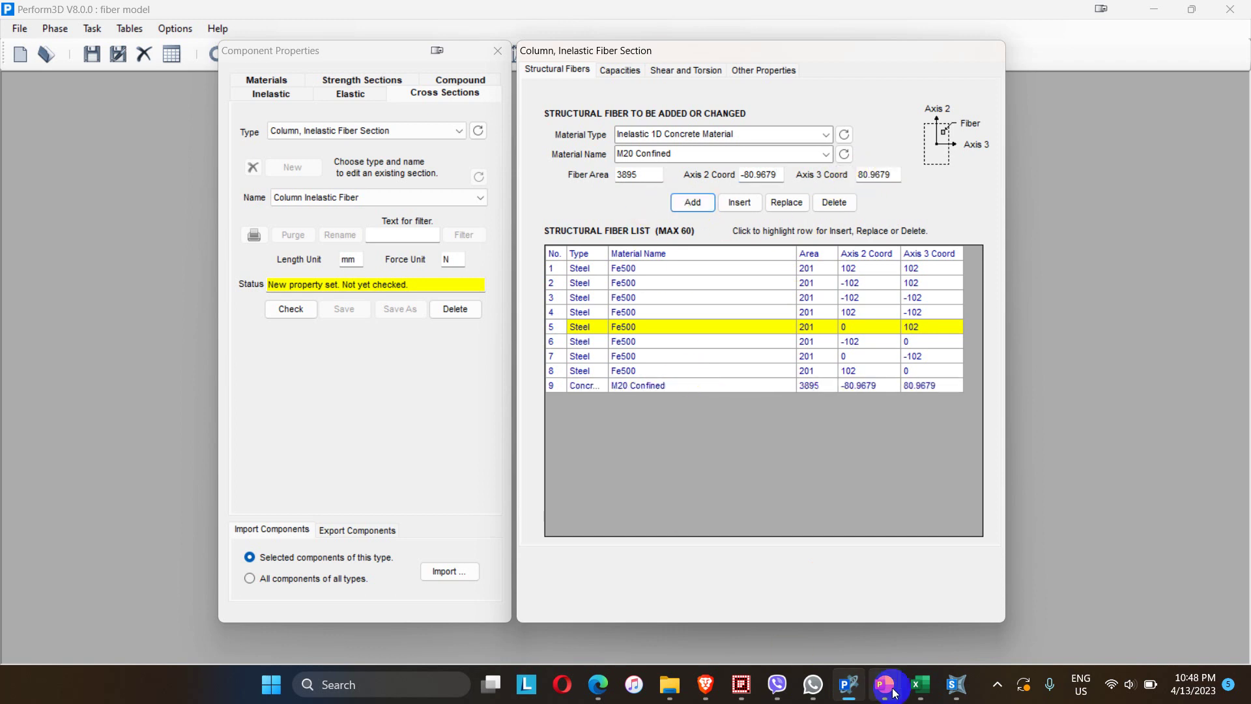
Copy the tenth fiber's area of 5904 from Excel into the fiber area in Perform3D
{"action": "left_click", "coordinate": [921, 687]}
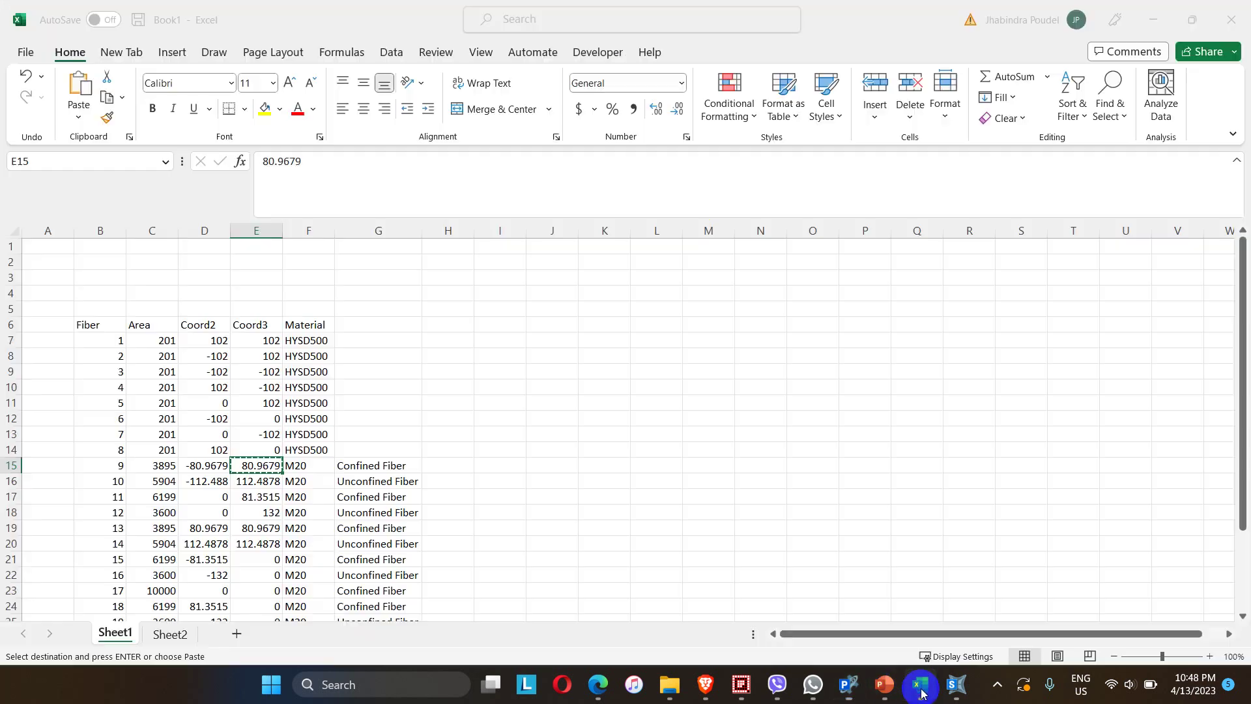
{"action": "left_click", "coordinate": [167, 483]}
{"action": "key", "text": "ctrl+c"}
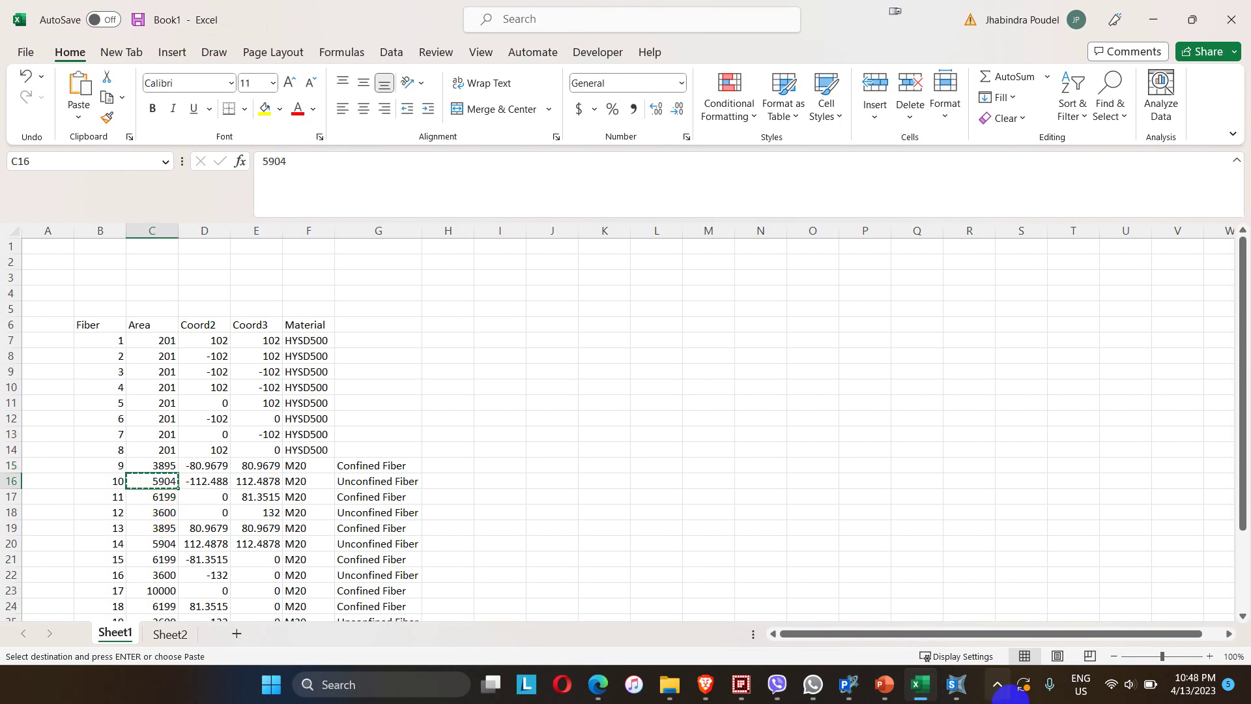
{"action": "left_click", "coordinate": [849, 685]}
{"action": "double_click", "coordinate": [631, 175]}
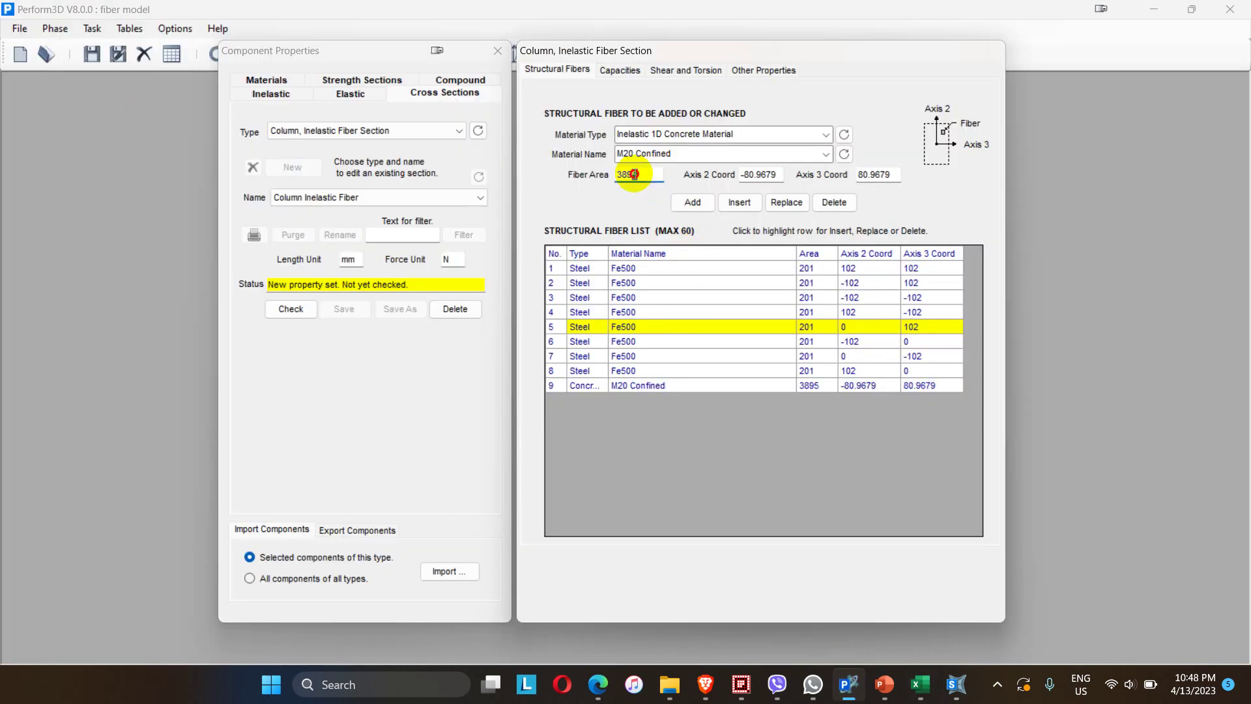
Copy the tenth fiber's Coord2 value of -112.4878 from Excel into the Axis 2 coordinate in Perform3D
{"action": "left_click", "coordinate": [920, 684]}
{"action": "left_click", "coordinate": [206, 481]}
{"action": "key", "text": "ctrl+c"}
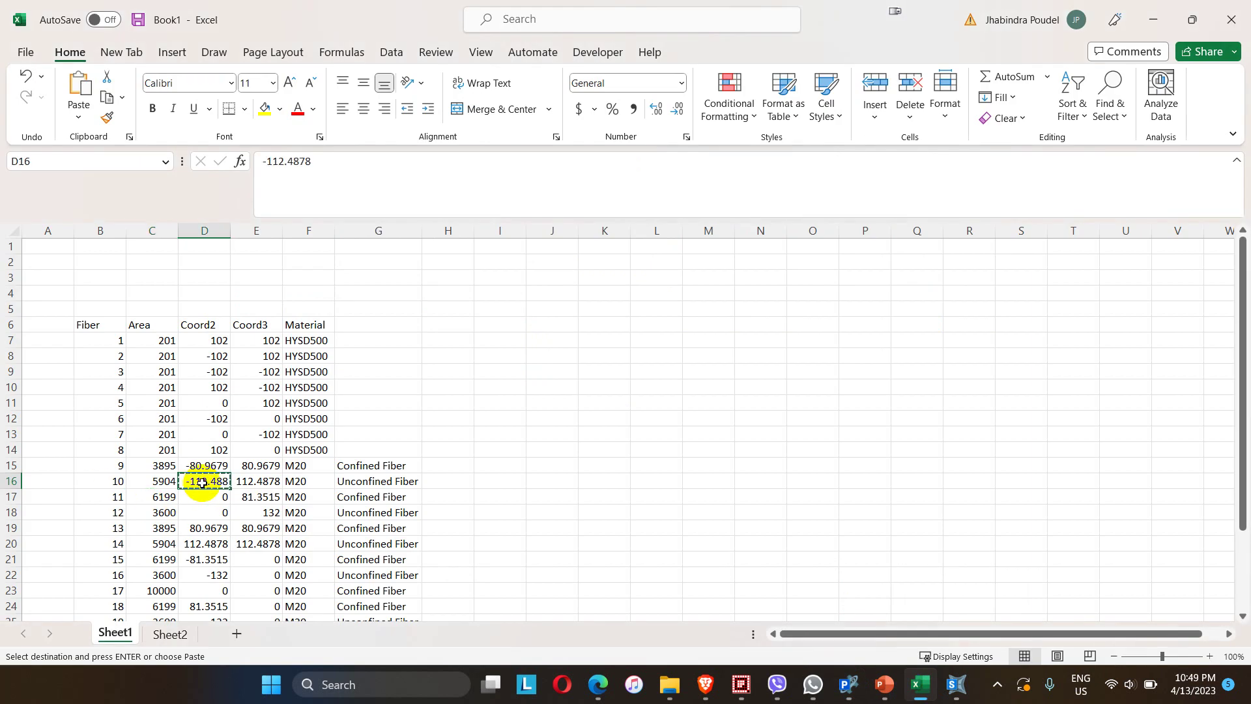
{"action": "left_click", "coordinate": [848, 686]}
{"action": "left_click", "coordinate": [775, 175]}
{"action": "double_click", "coordinate": [776, 174]}
{"action": "key", "text": "ctrl+v"}
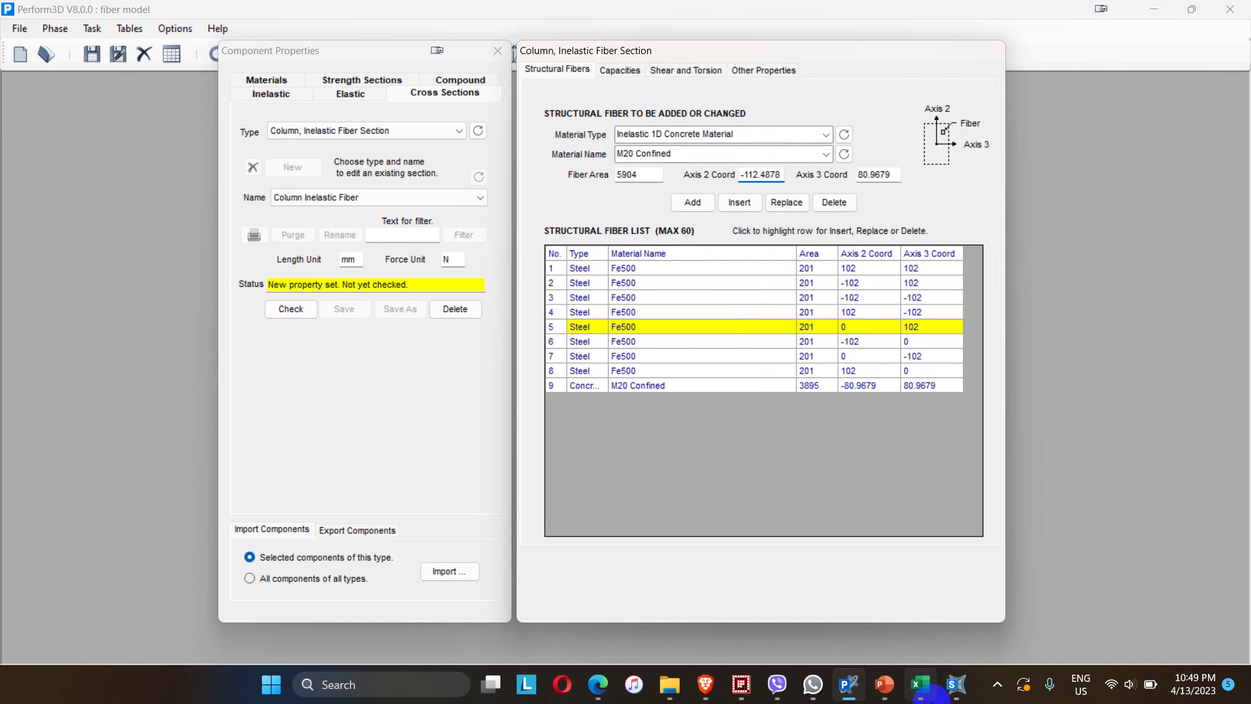
Copy the tenth fiber's Coord3 value of 112.4878 from Excel into the Axis 3 coordinate and add the fiber as M20 Confined
{"action": "left_click", "coordinate": [919, 684]}
{"action": "left_click", "coordinate": [264, 481]}
{"action": "key", "text": "ctrl+c"}
{"action": "left_click", "coordinate": [848, 684]}
{"action": "left_click", "coordinate": [891, 174]}
{"action": "double_click", "coordinate": [891, 174]}
{"action": "key", "text": "ctrl+v"}
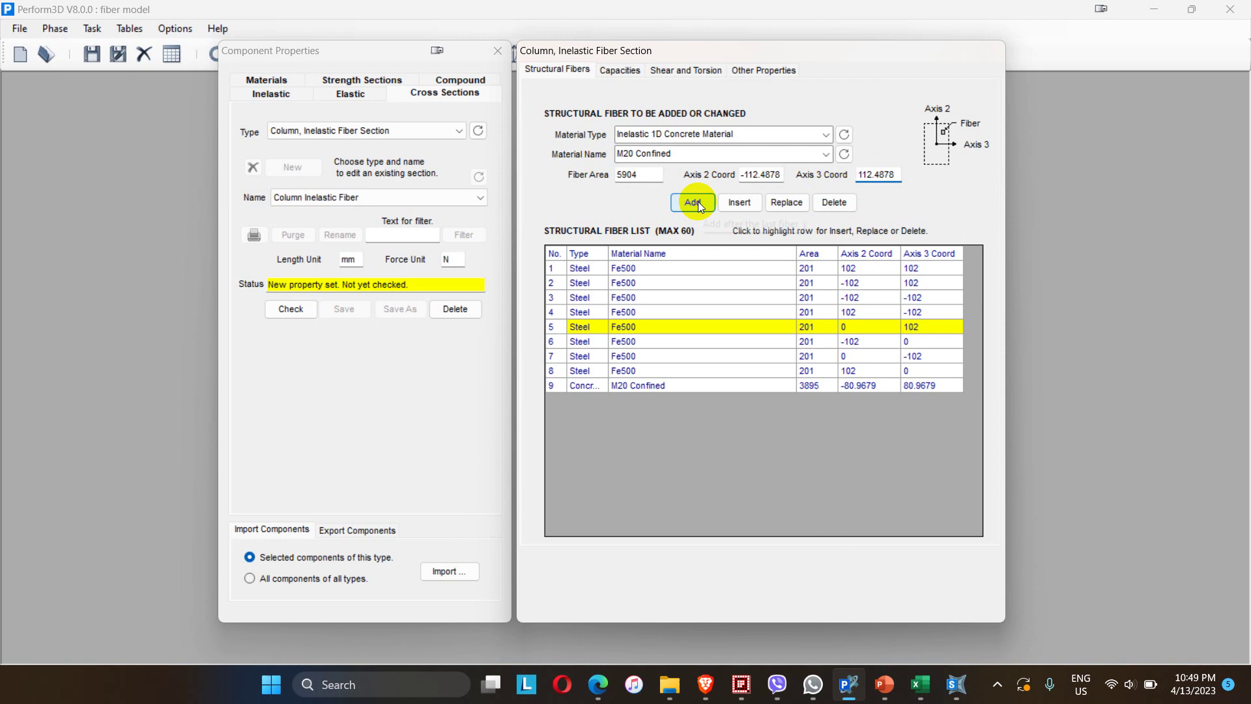
{"action": "left_click", "coordinate": [698, 202]}
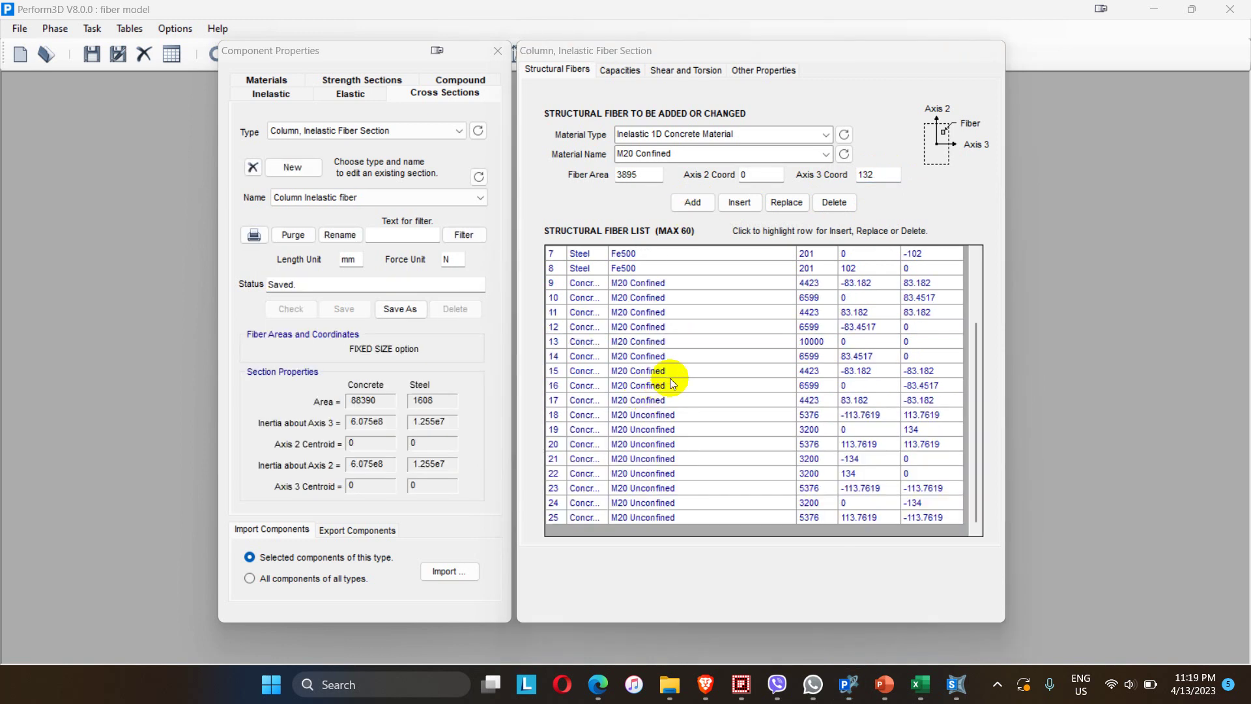
Review the completed structural fiber list of the inelastic column section, along with its rotation and strain capacity settings
{"action": "scroll", "coordinate": [671, 375], "scroll_direction": "up", "scroll_amount": 3}
{"action": "scroll", "coordinate": [670, 369], "scroll_direction": "down", "scroll_amount": 3}
{"action": "left_click", "coordinate": [919, 684]}
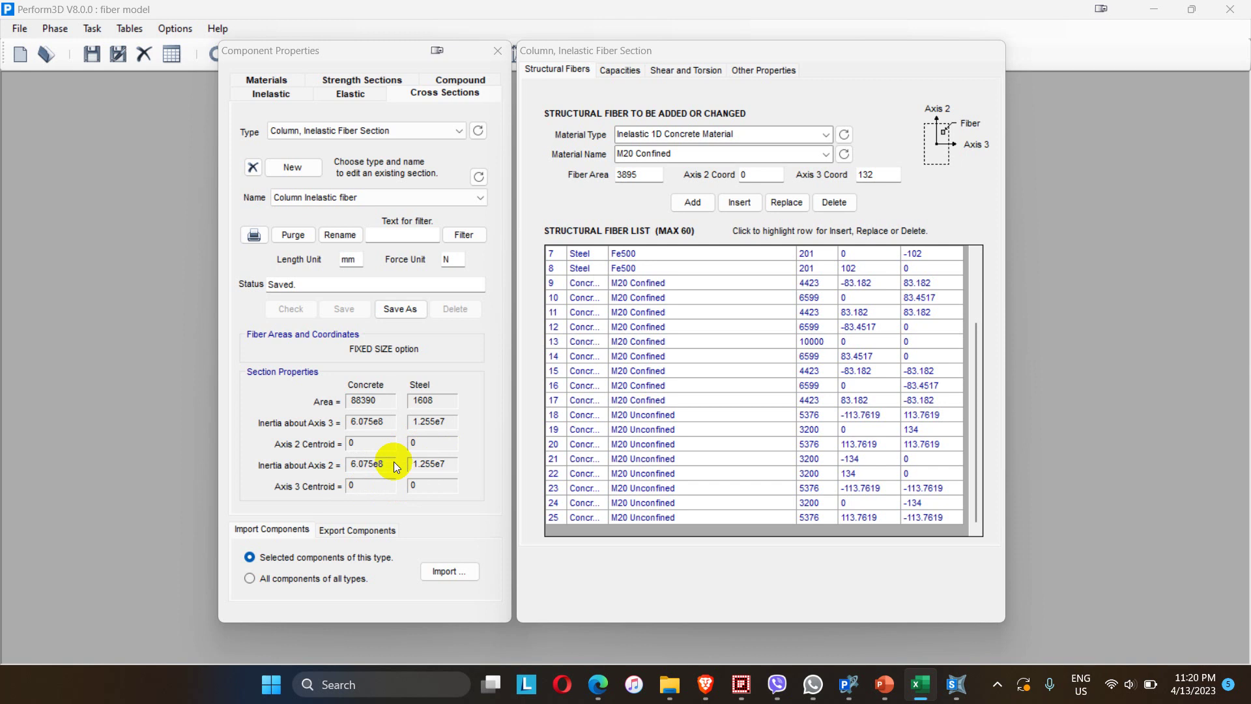
{"action": "left_click", "coordinate": [557, 69]}
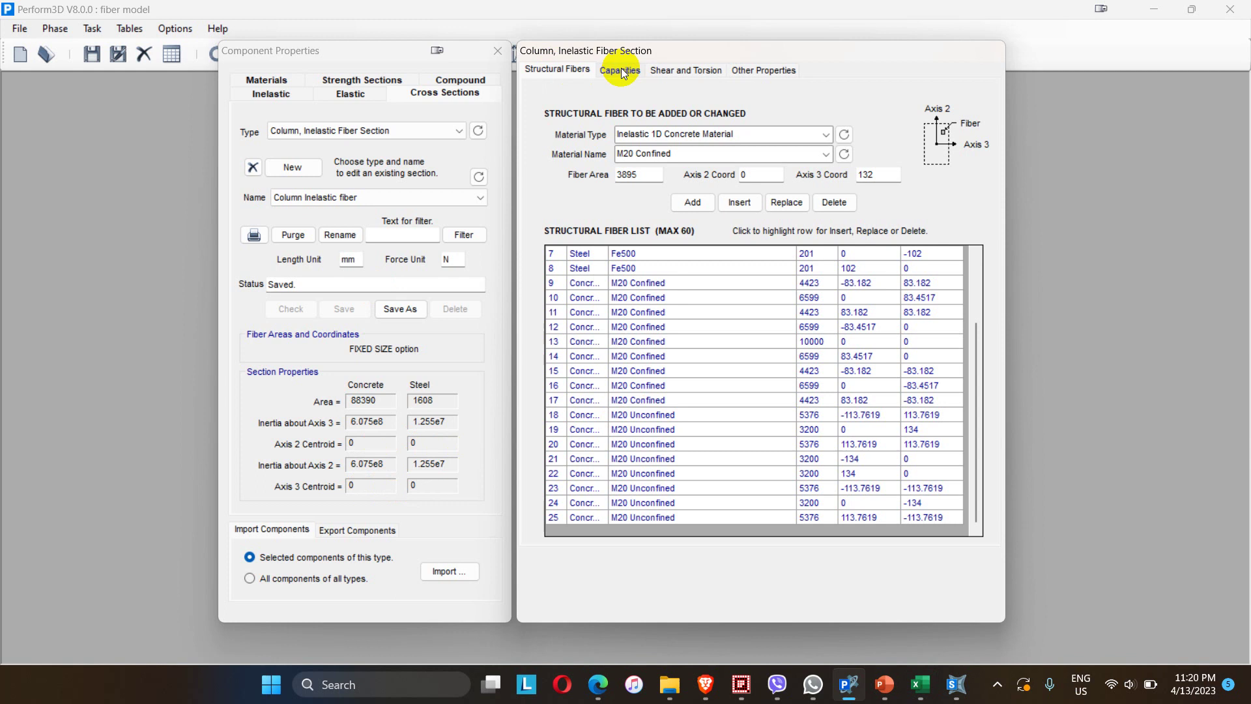
{"action": "left_click", "coordinate": [620, 69]}
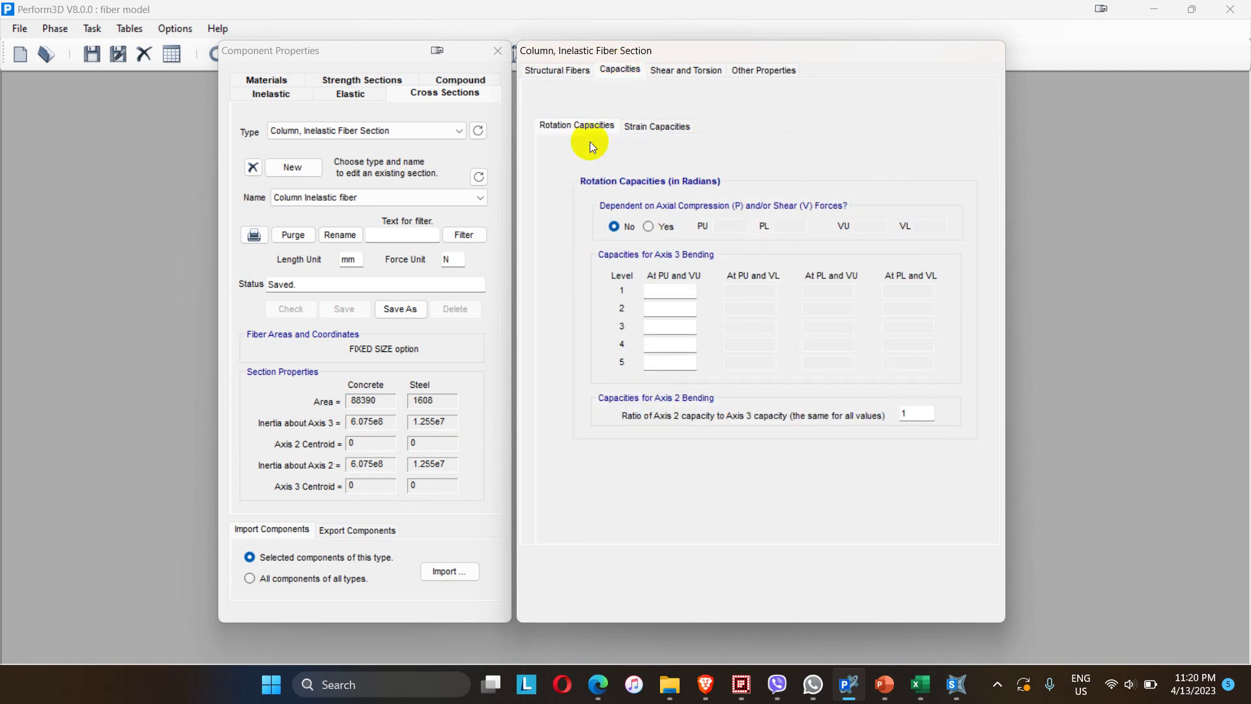
{"action": "left_click", "coordinate": [656, 294]}
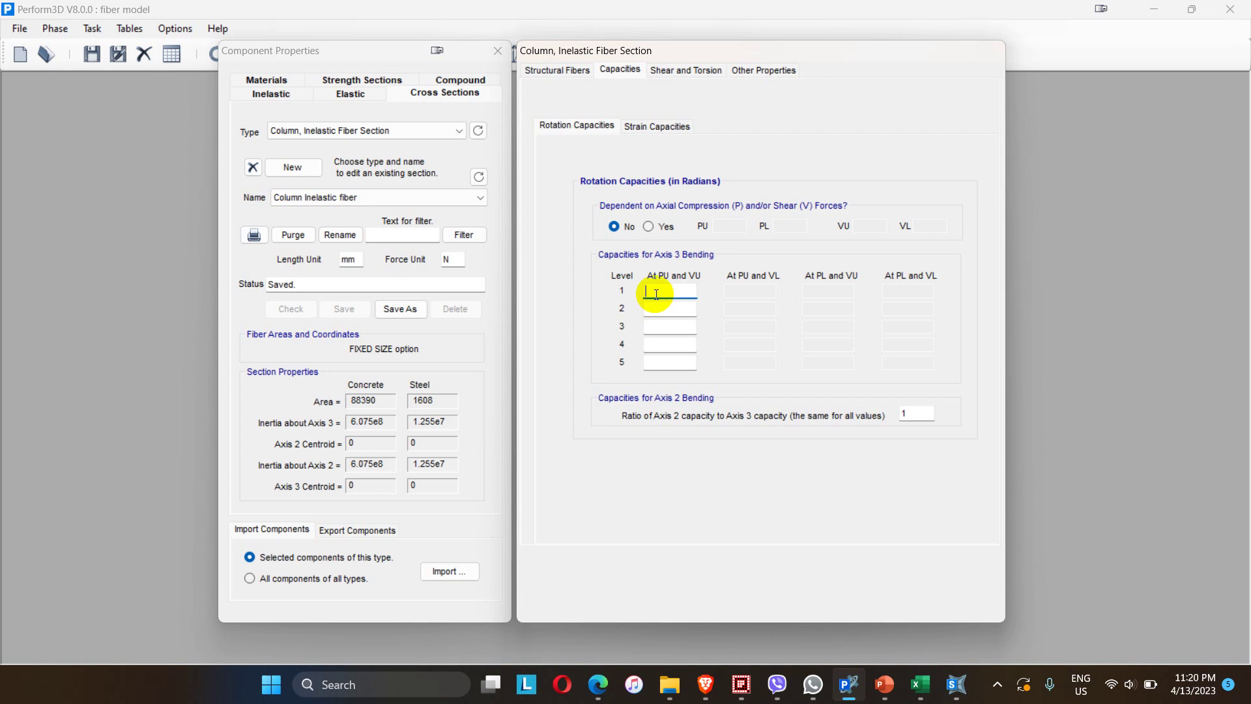
{"action": "left_click", "coordinate": [660, 308]}
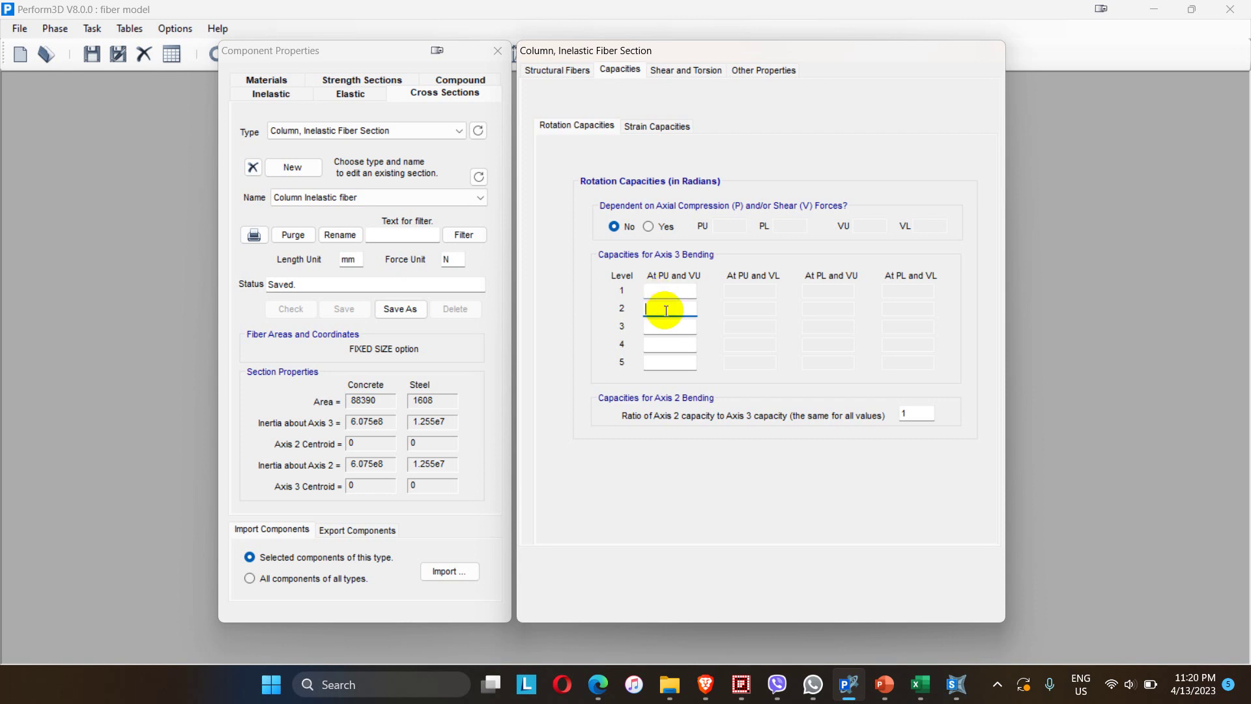
{"action": "left_click", "coordinate": [666, 325]}
{"action": "left_click", "coordinate": [675, 342]}
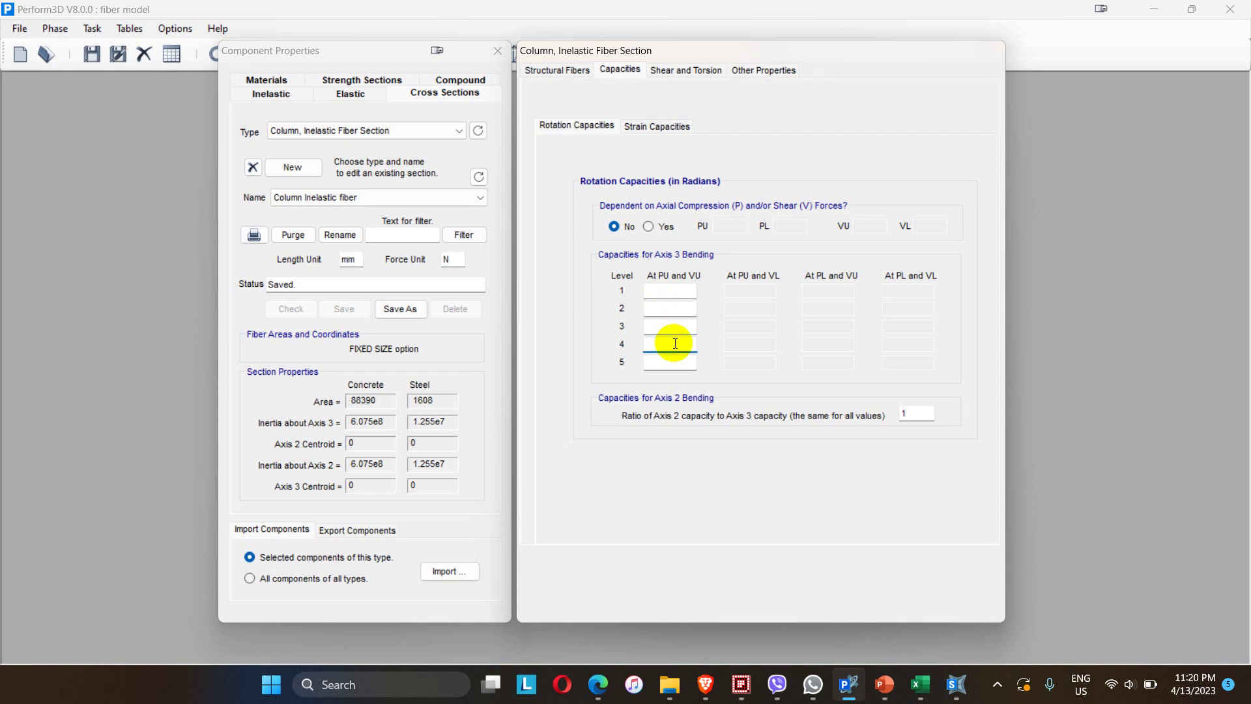
{"action": "left_click", "coordinate": [666, 360]}
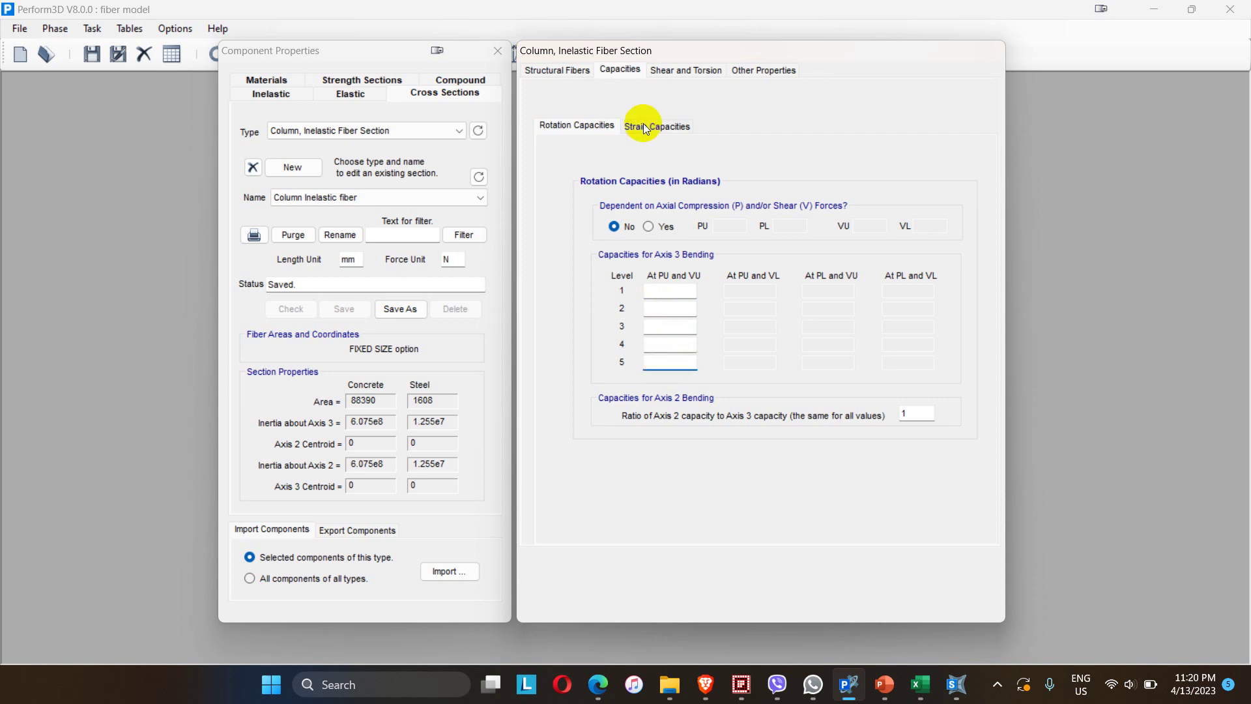
{"action": "left_click", "coordinate": [639, 129]}
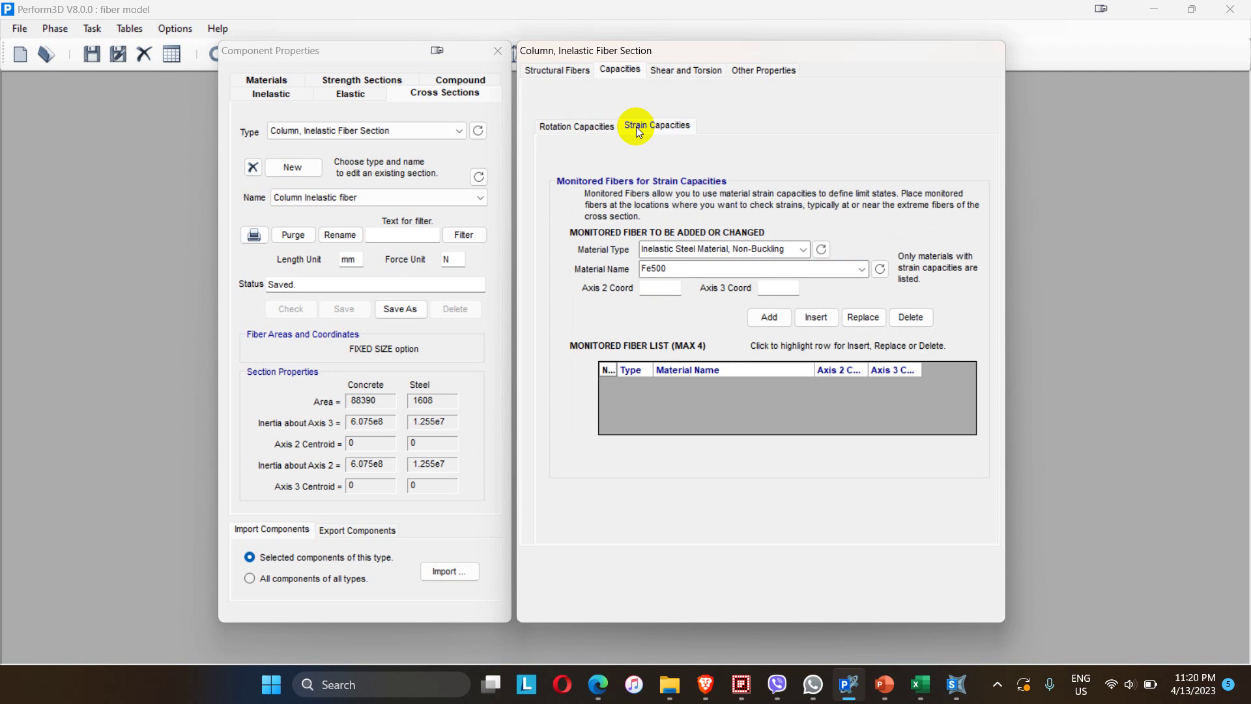
Review the inelastic column section's shear and torsion properties and its width and depth dimensions
{"action": "left_click", "coordinate": [662, 73]}
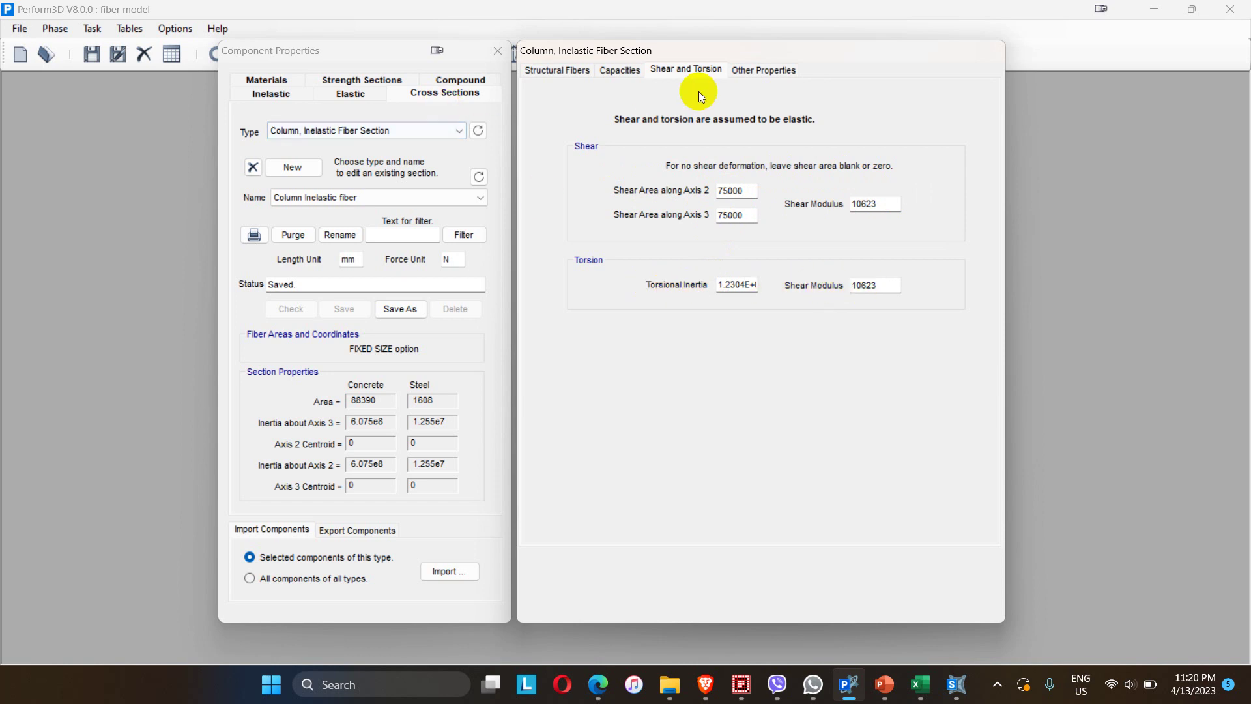
{"action": "left_click", "coordinate": [752, 75]}
{"action": "double_click", "coordinate": [713, 165]}
{"action": "left_click_drag", "start_coordinate": [840, 165], "coordinate": [835, 165]}
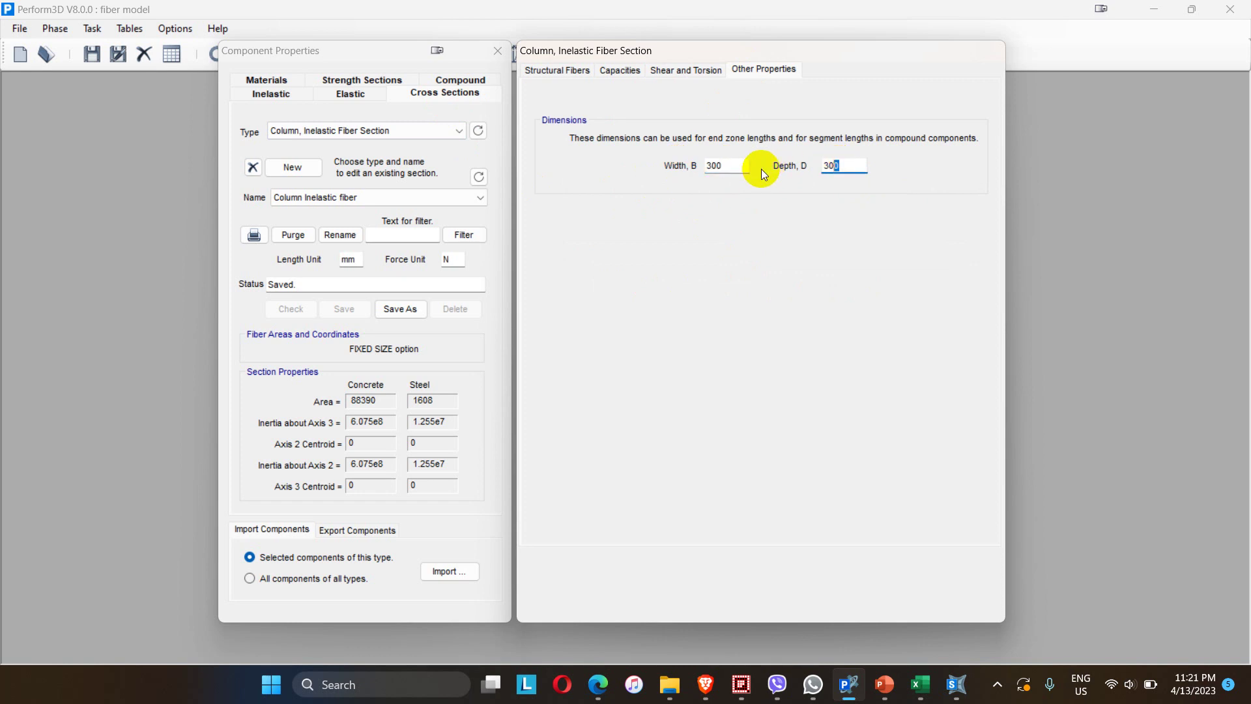
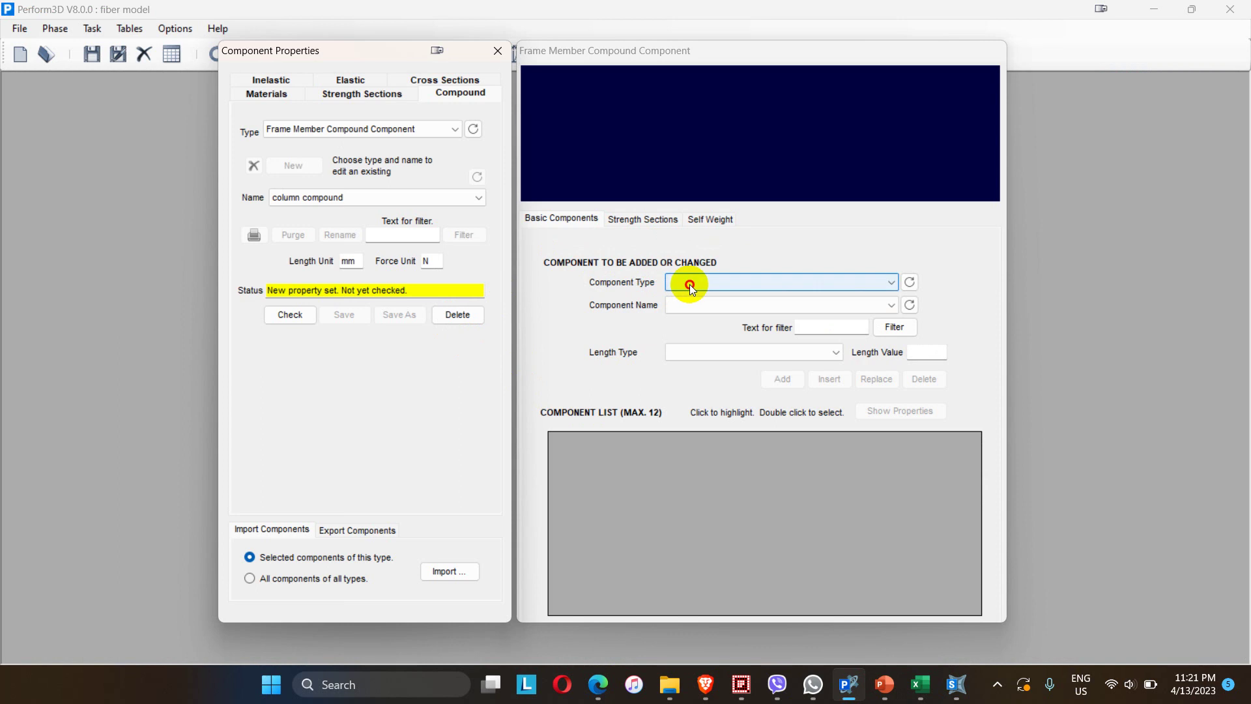
Add the inelastic fiber column section col 4-20+4-16 to the column compound with an actual length of 416 mm
{"action": "left_click", "coordinate": [689, 284]}
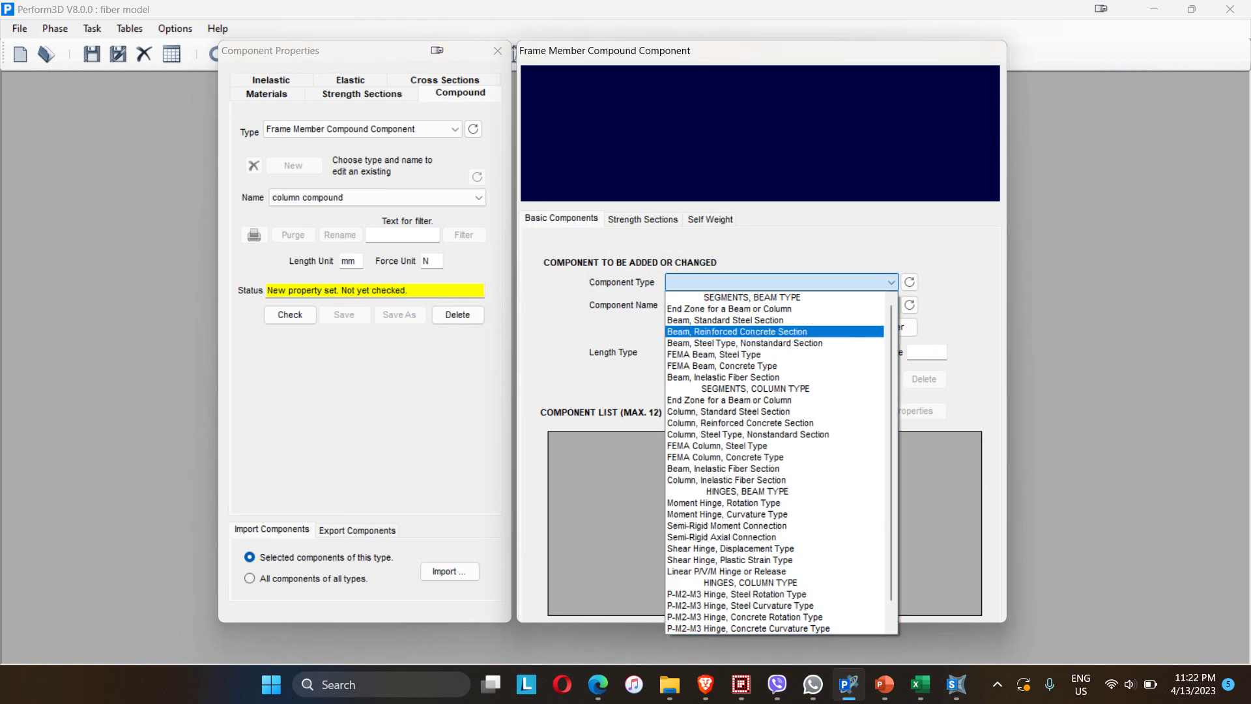
{"action": "key", "text": "Escape"}
{"action": "left_click", "coordinate": [784, 284]}
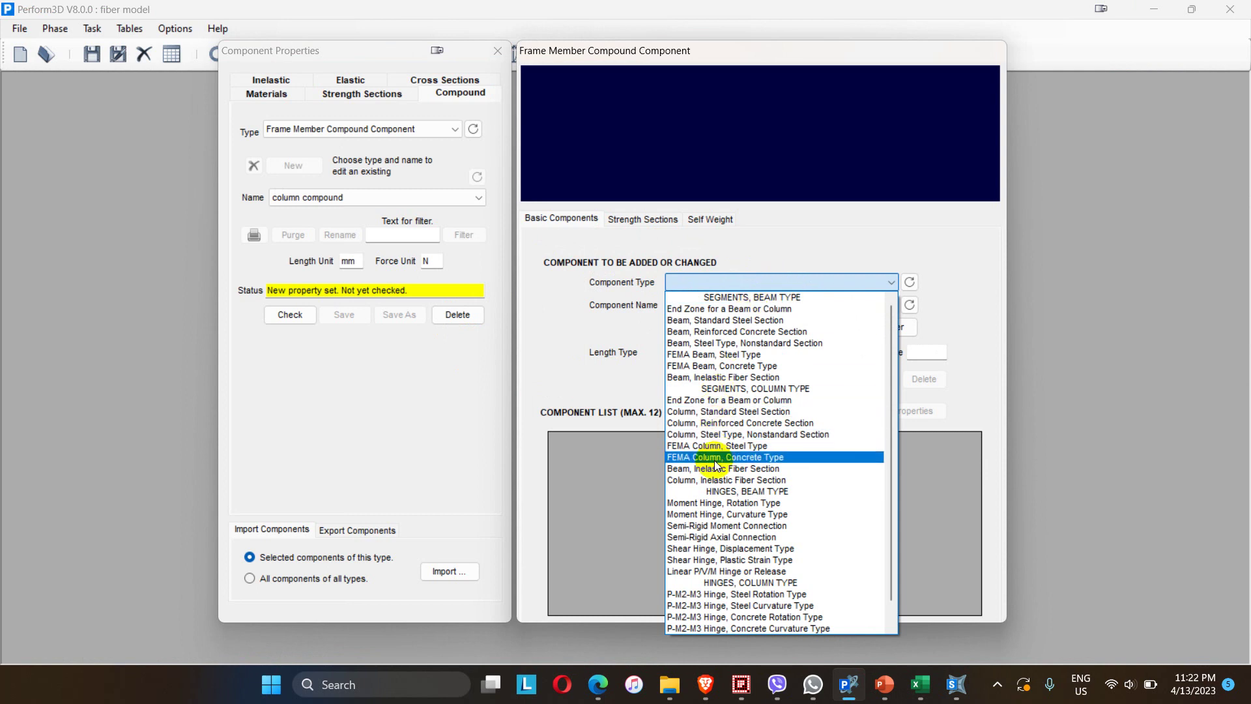
{"action": "left_click", "coordinate": [716, 481]}
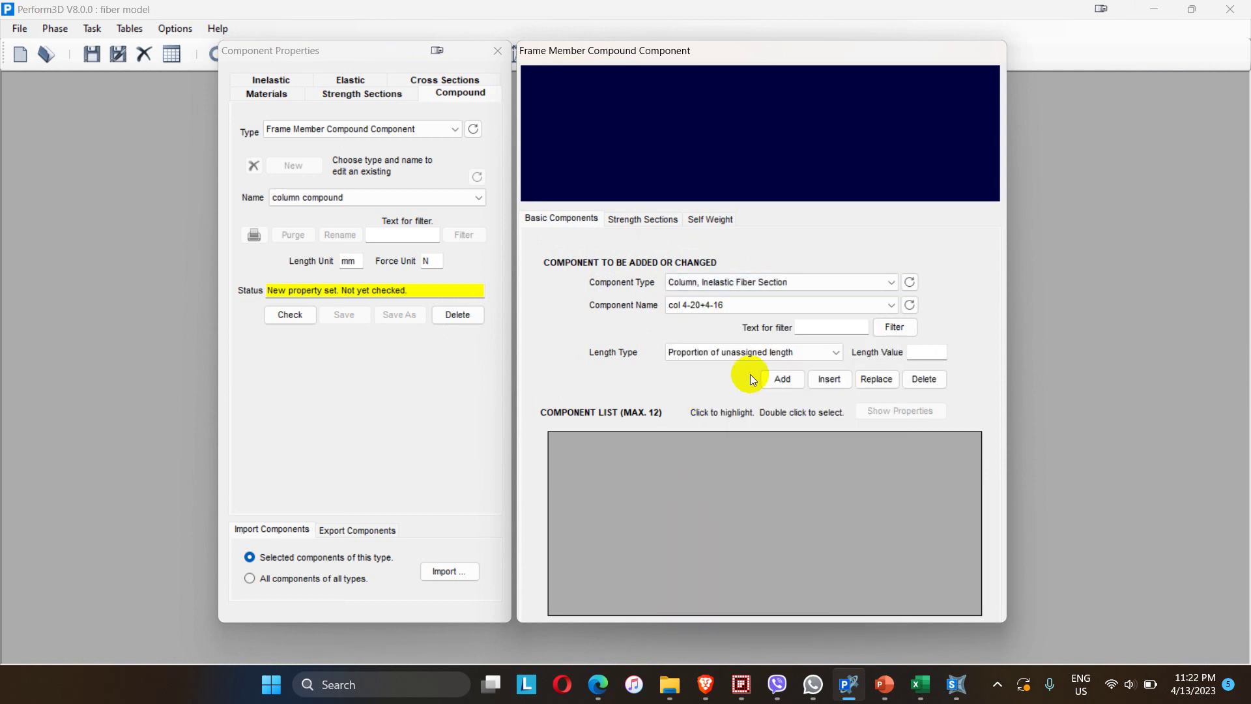
{"action": "left_click", "coordinate": [780, 353]}
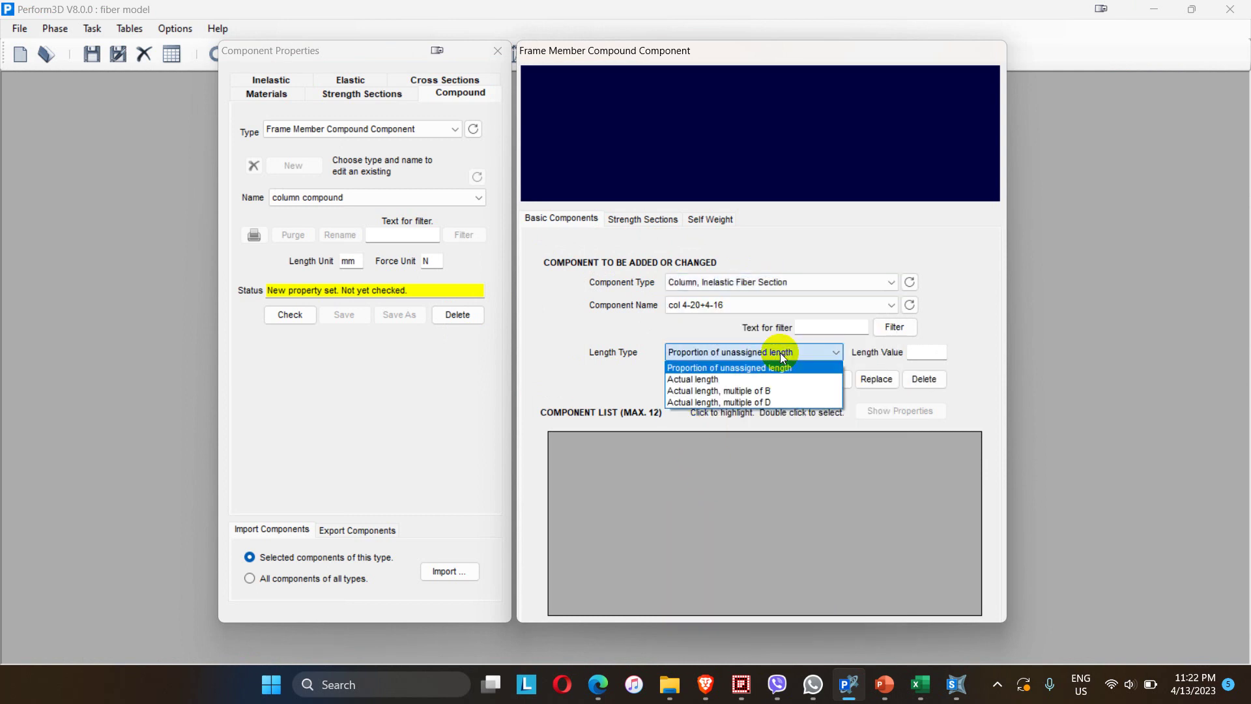
{"action": "left_click", "coordinate": [719, 380]}
{"action": "left_click", "coordinate": [921, 353]}
{"action": "type", "text": "4"}
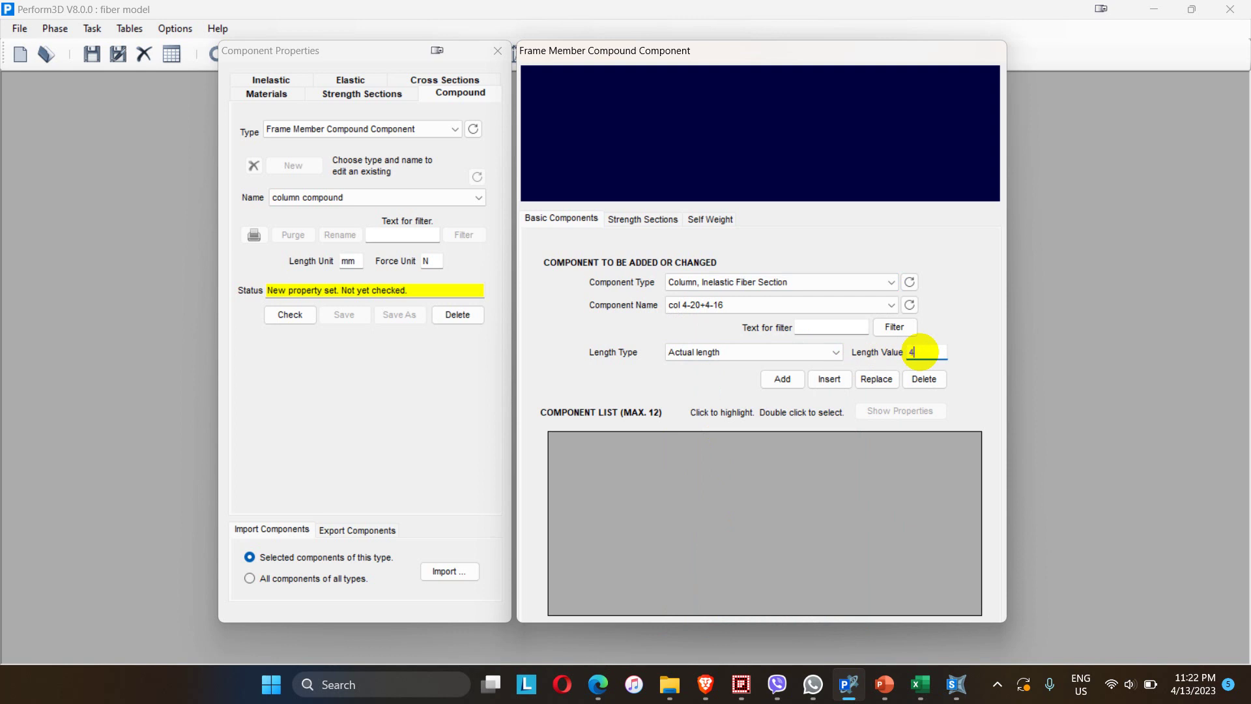
{"action": "type", "text": "16"}
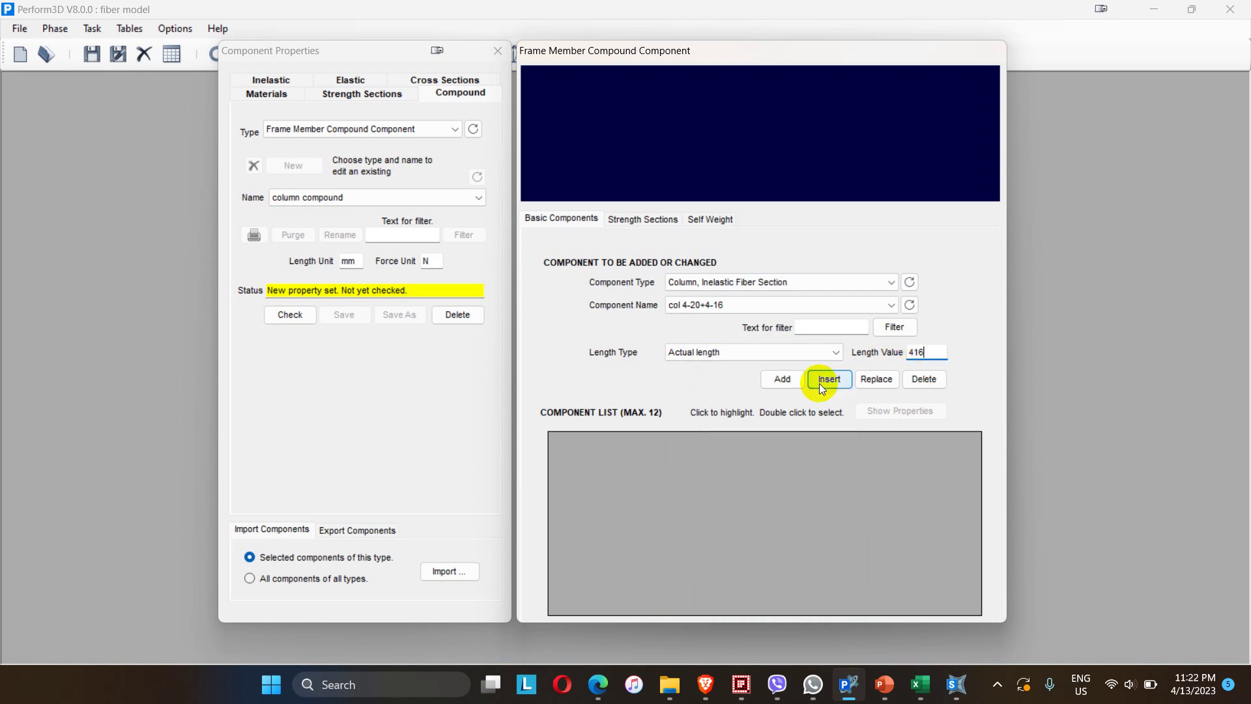
{"action": "left_click", "coordinate": [787, 383]}
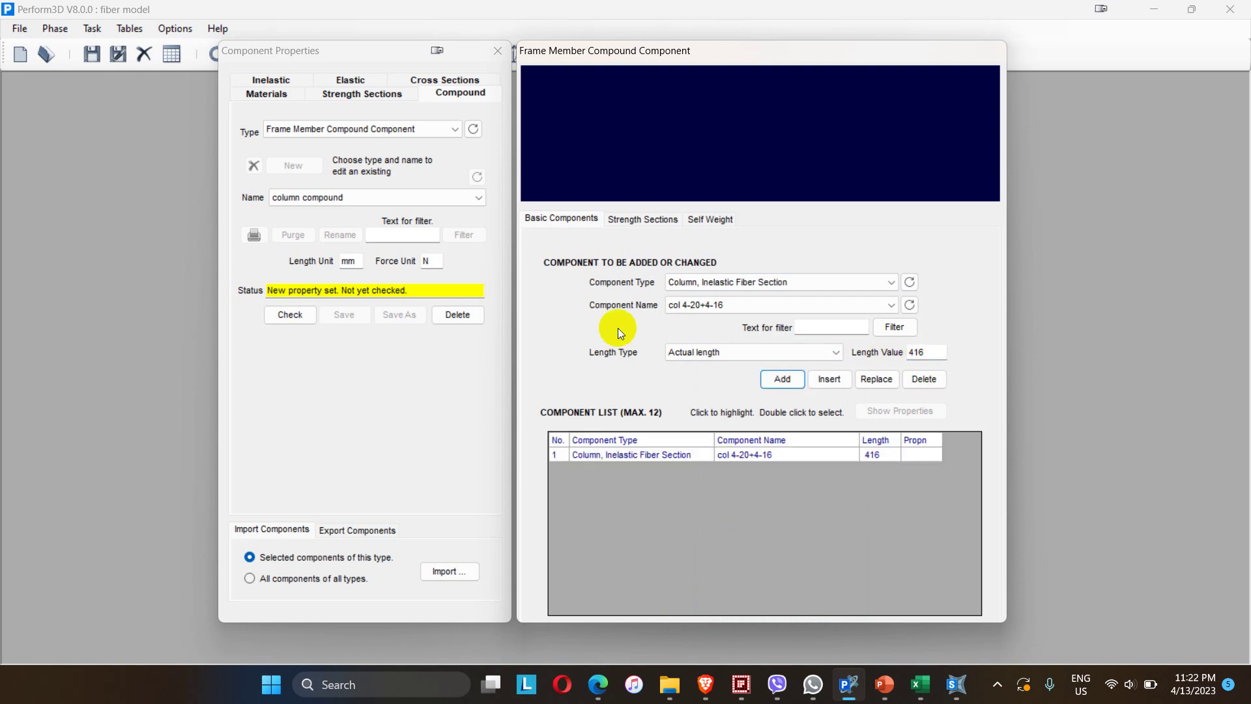
Add the reinforced concrete column section column 300*300 to the compound with a proportion of unassigned length of 1
{"action": "left_click", "coordinate": [706, 283]}
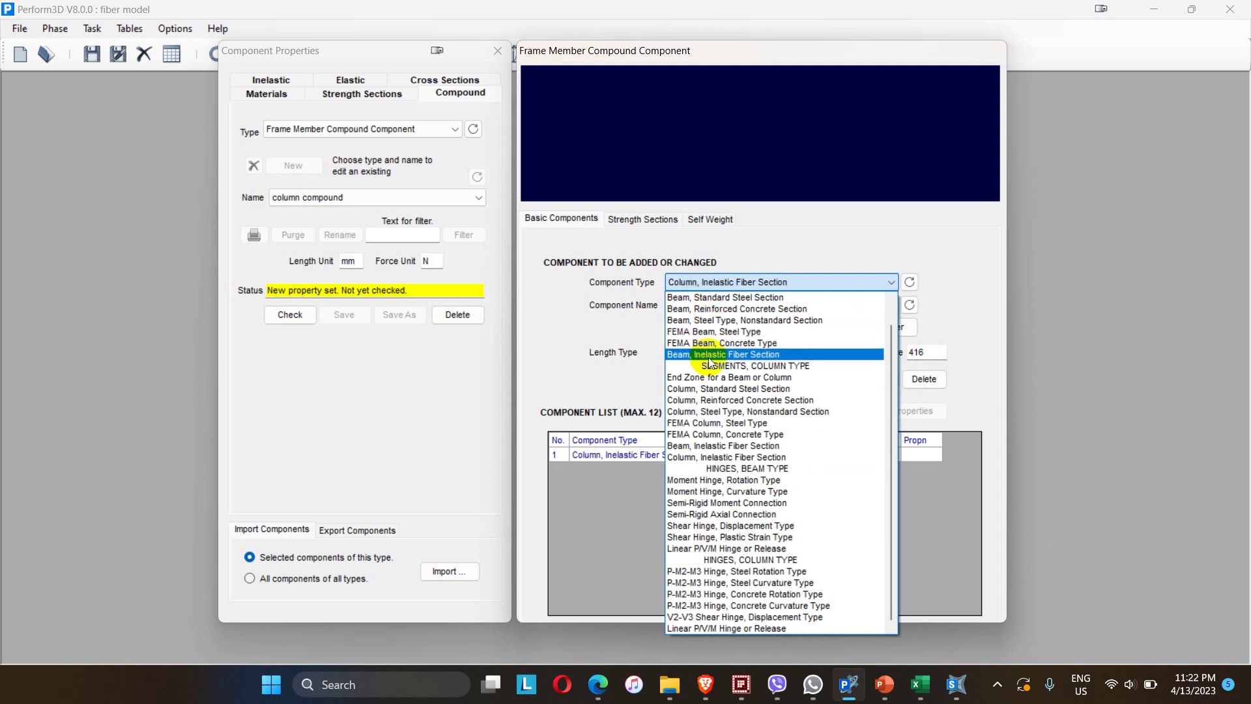
{"action": "left_click", "coordinate": [710, 400]}
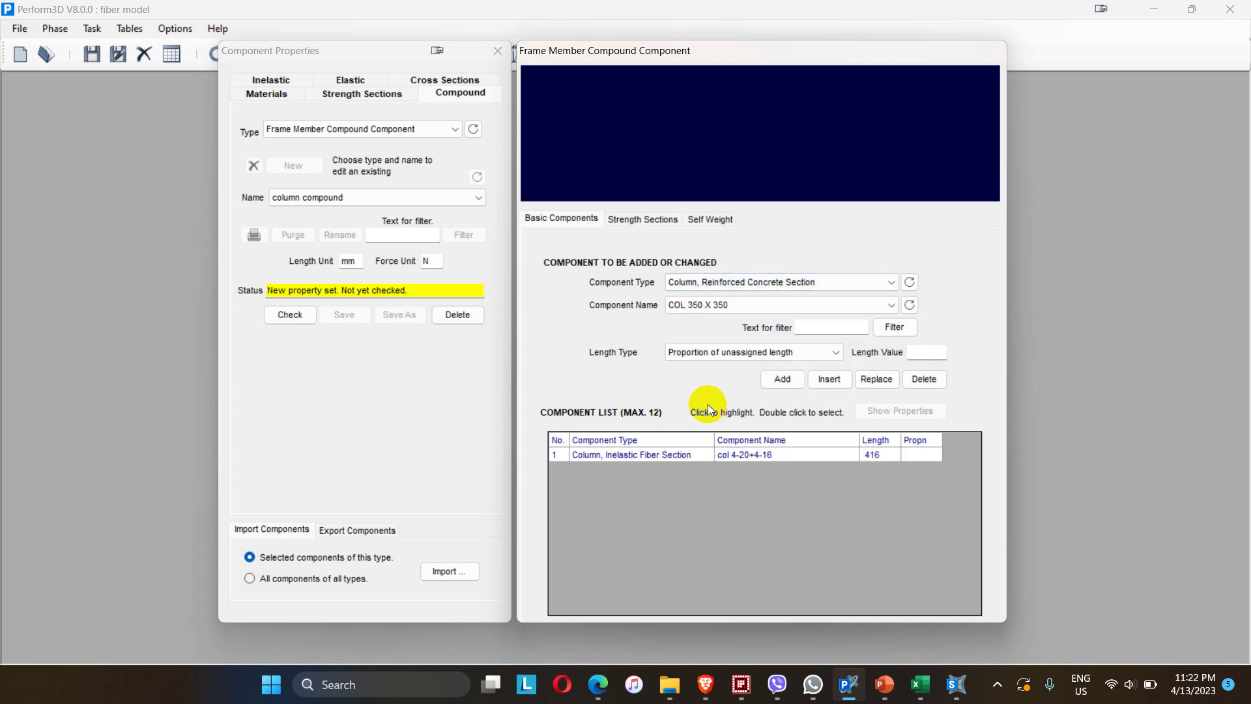
{"action": "left_click", "coordinate": [737, 307]}
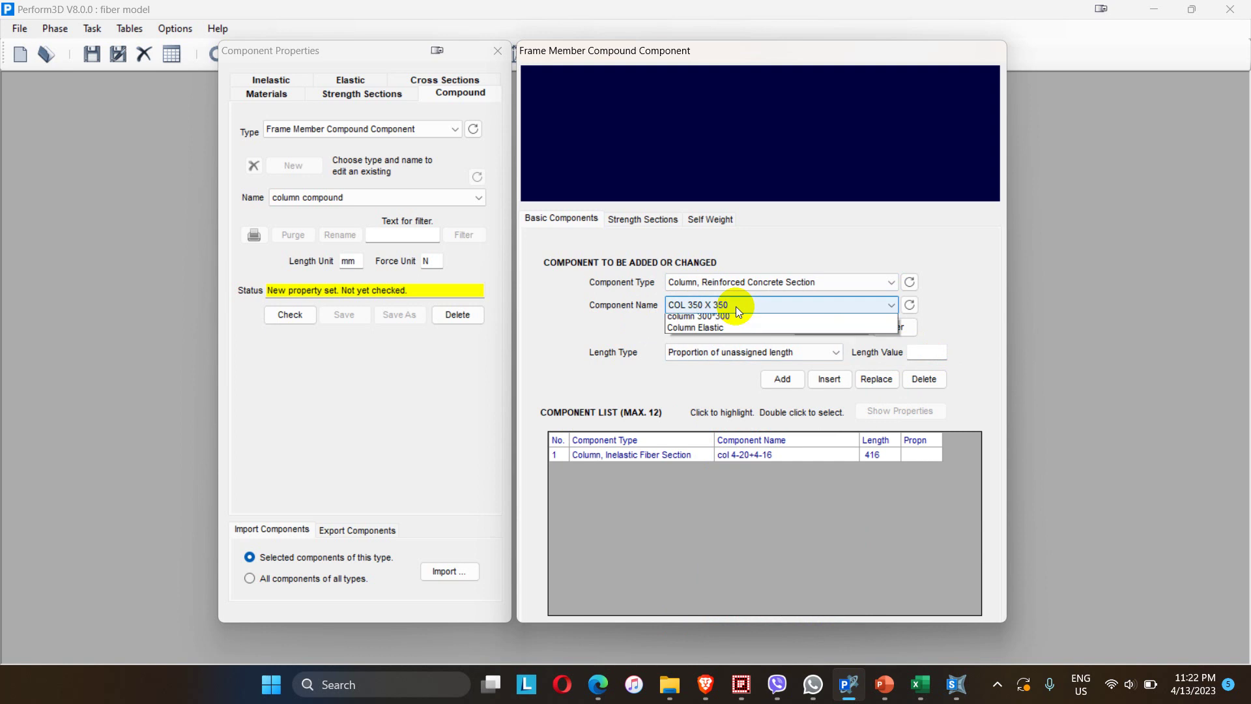
{"action": "left_click", "coordinate": [721, 327]}
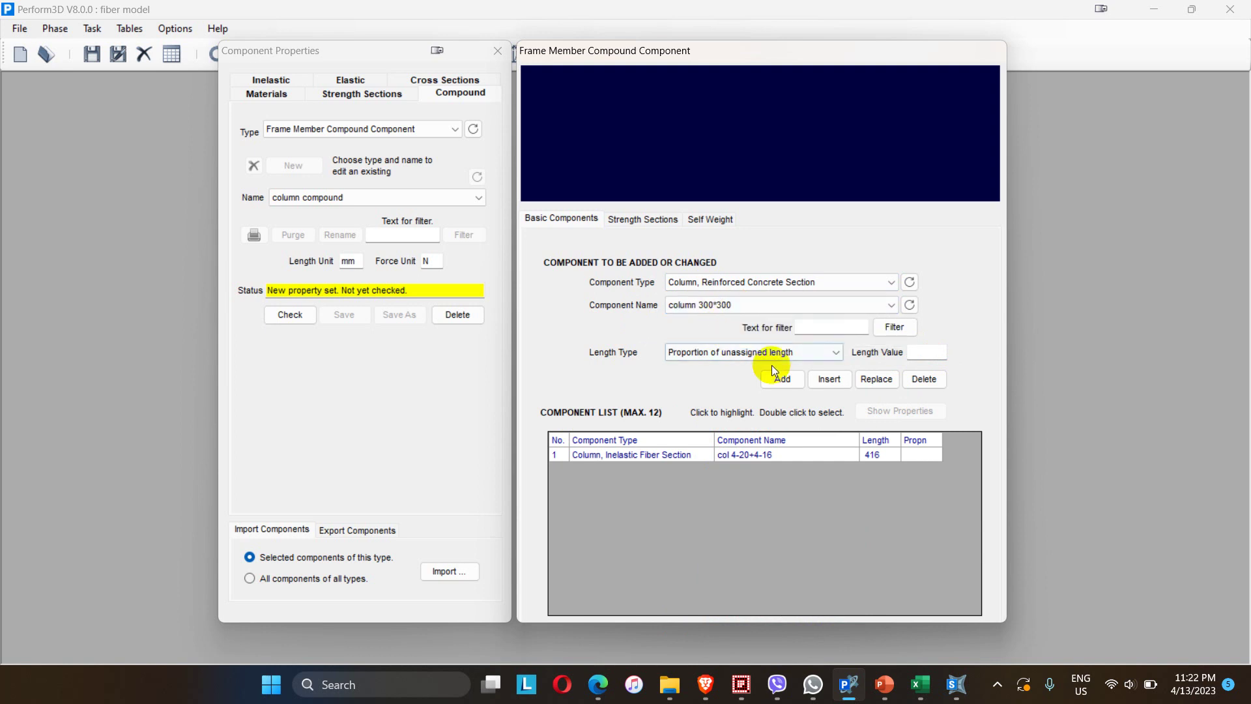
{"action": "left_click", "coordinate": [920, 353]}
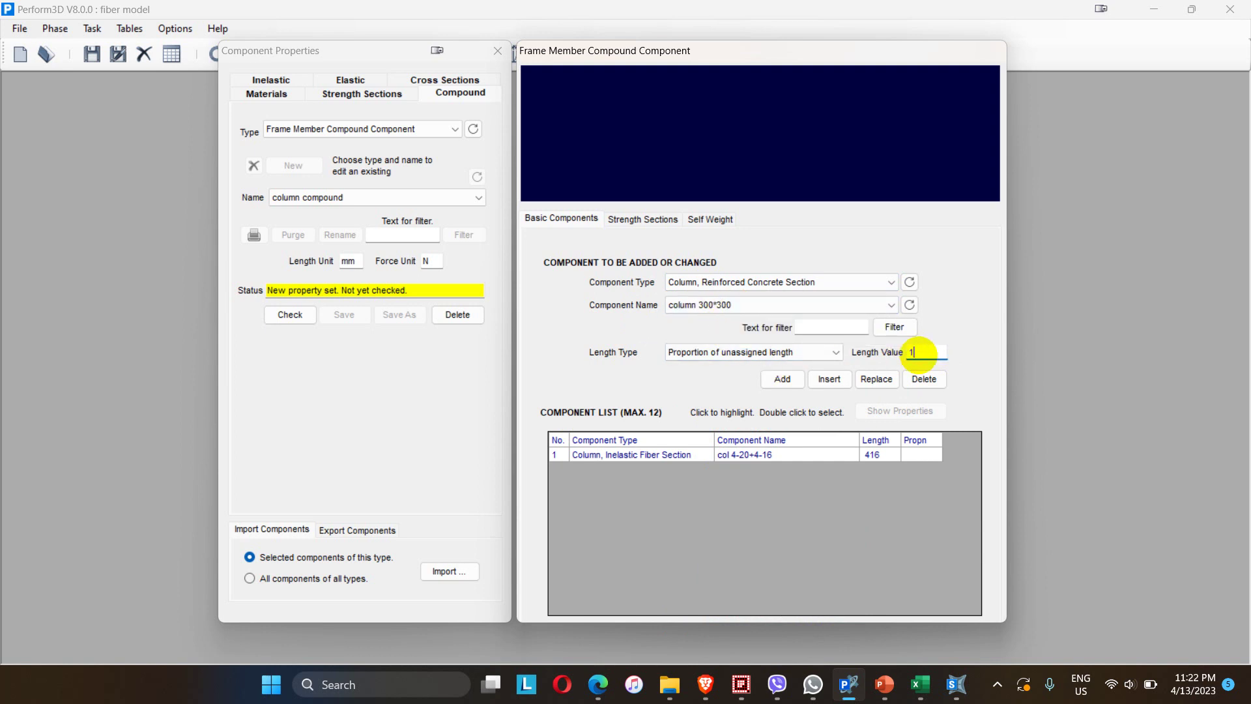
{"action": "left_click", "coordinate": [785, 380]}
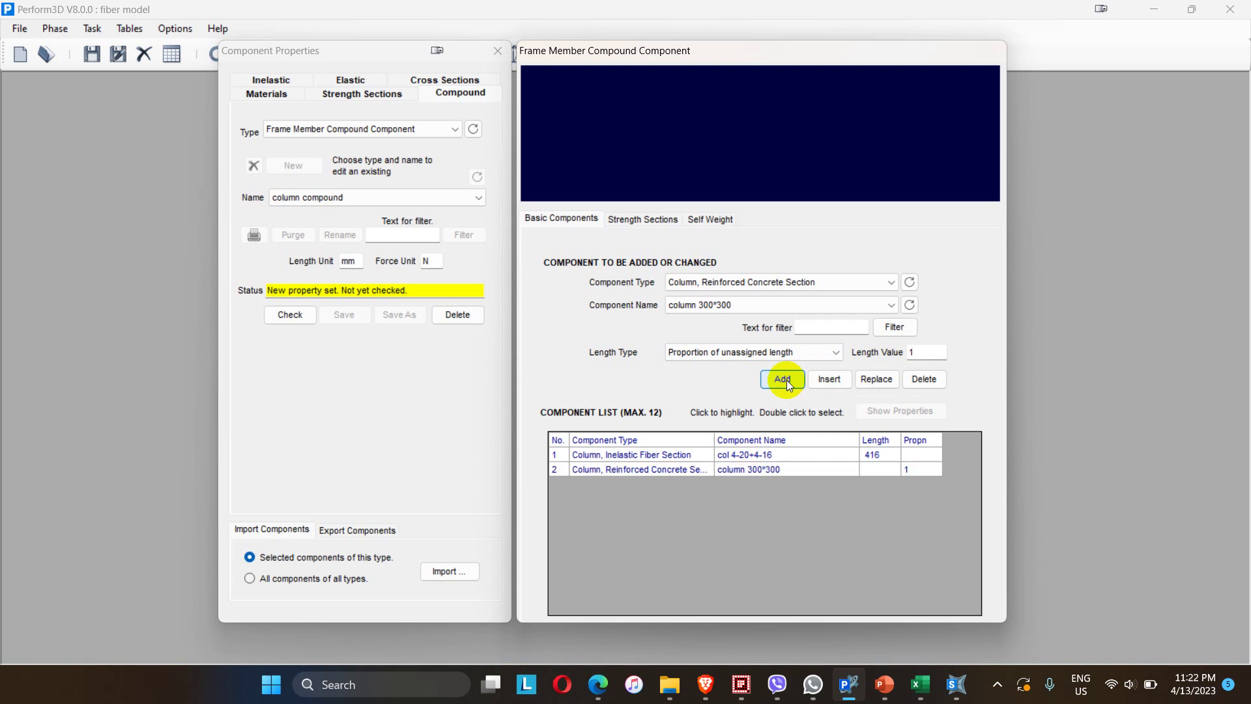
Add the inelastic fiber column section named Column Inelastic fiber to the compound with an actual length of 416 mm
{"action": "left_click", "coordinate": [691, 286]}
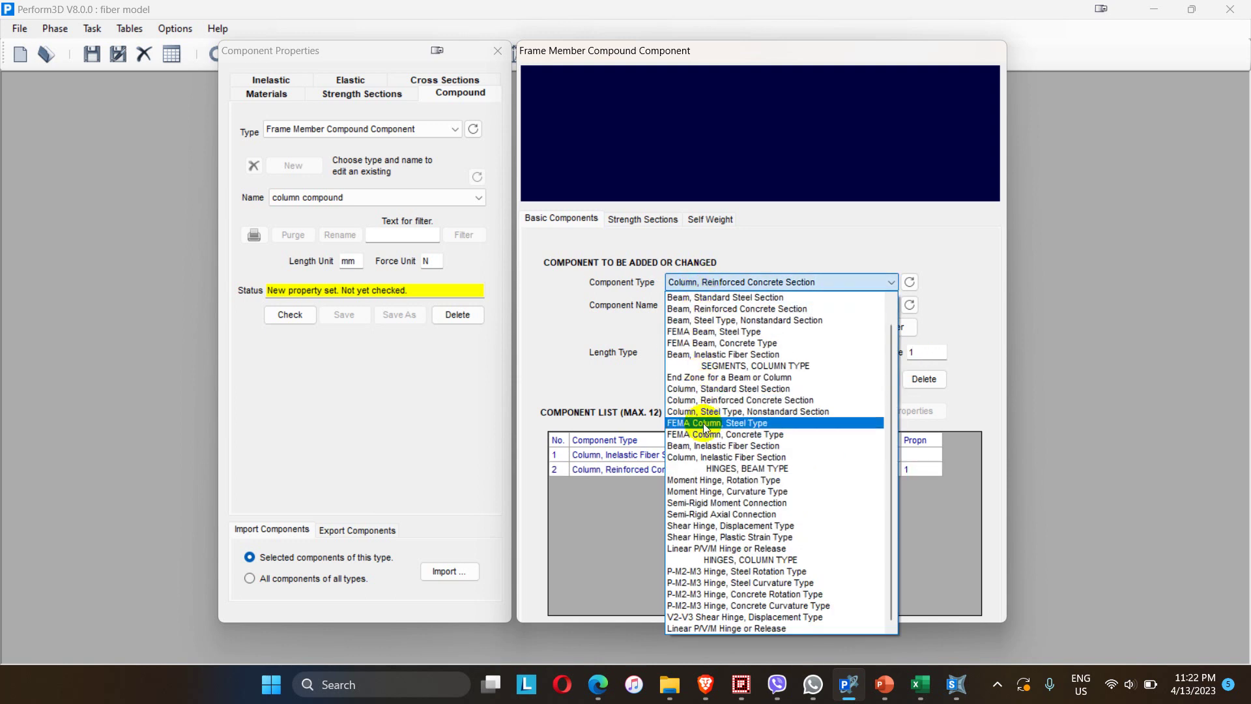
{"action": "left_click", "coordinate": [701, 456]}
{"action": "left_click", "coordinate": [719, 307]}
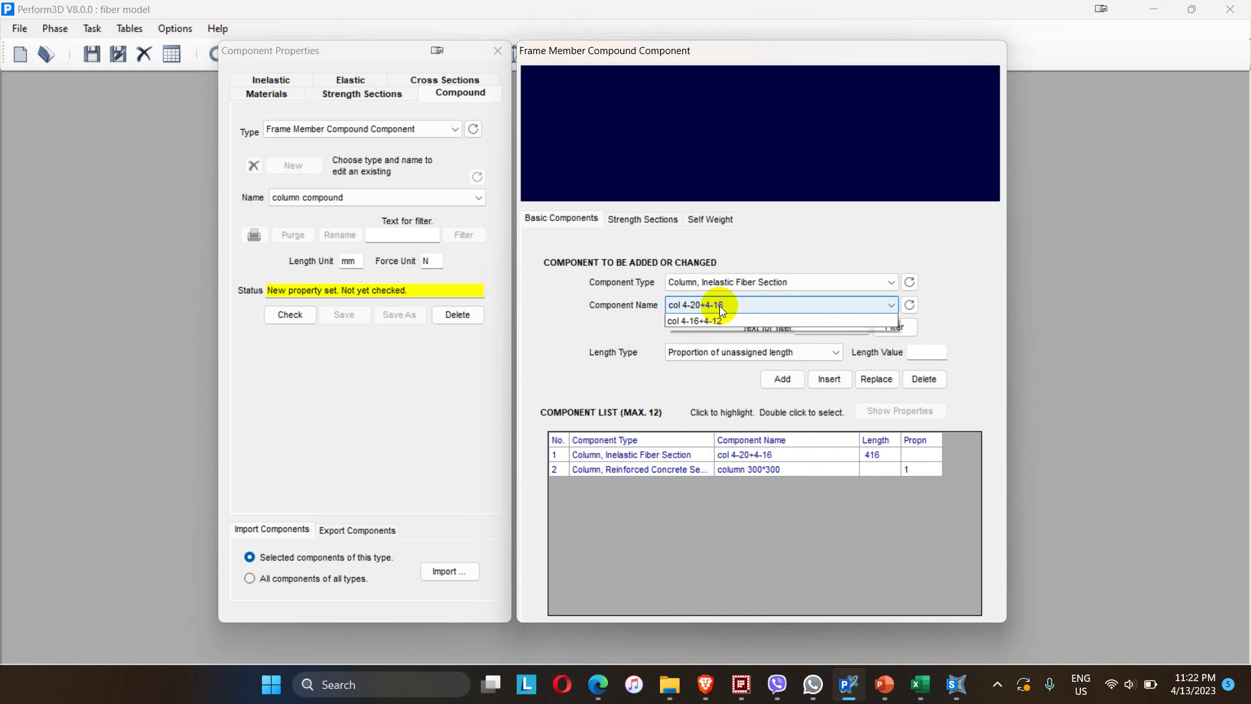
{"action": "left_click", "coordinate": [706, 333]}
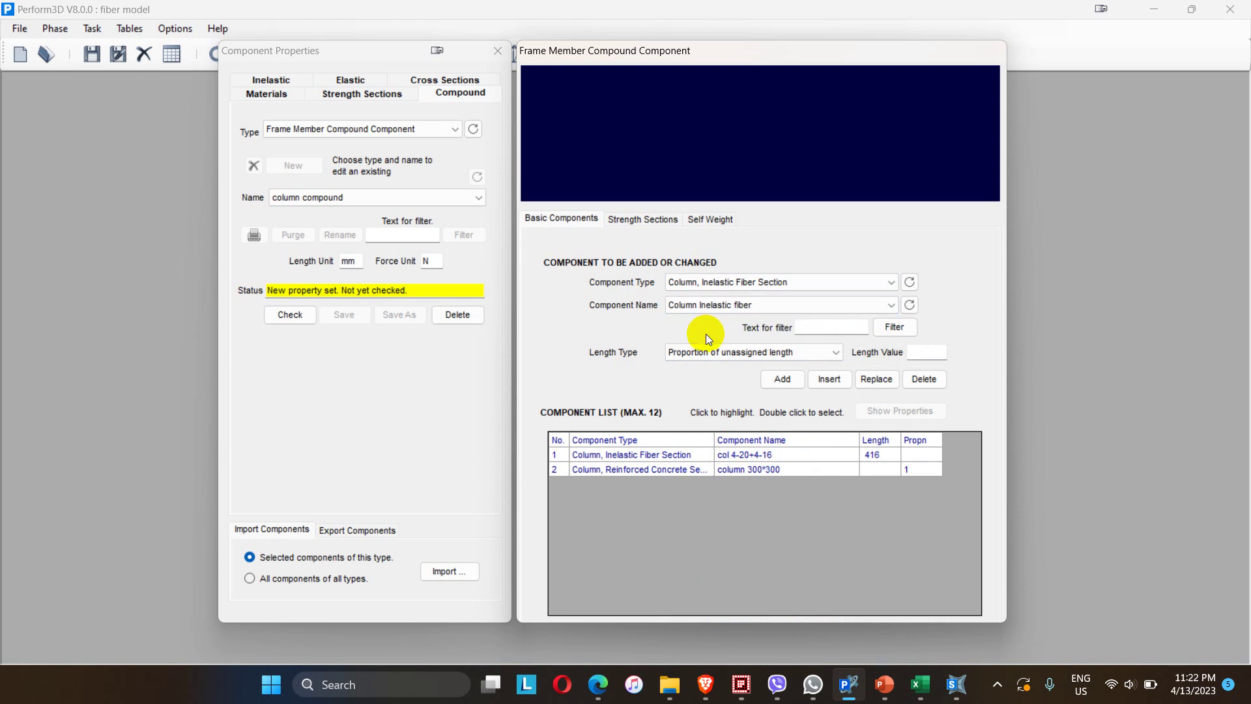
{"action": "left_click", "coordinate": [780, 351]}
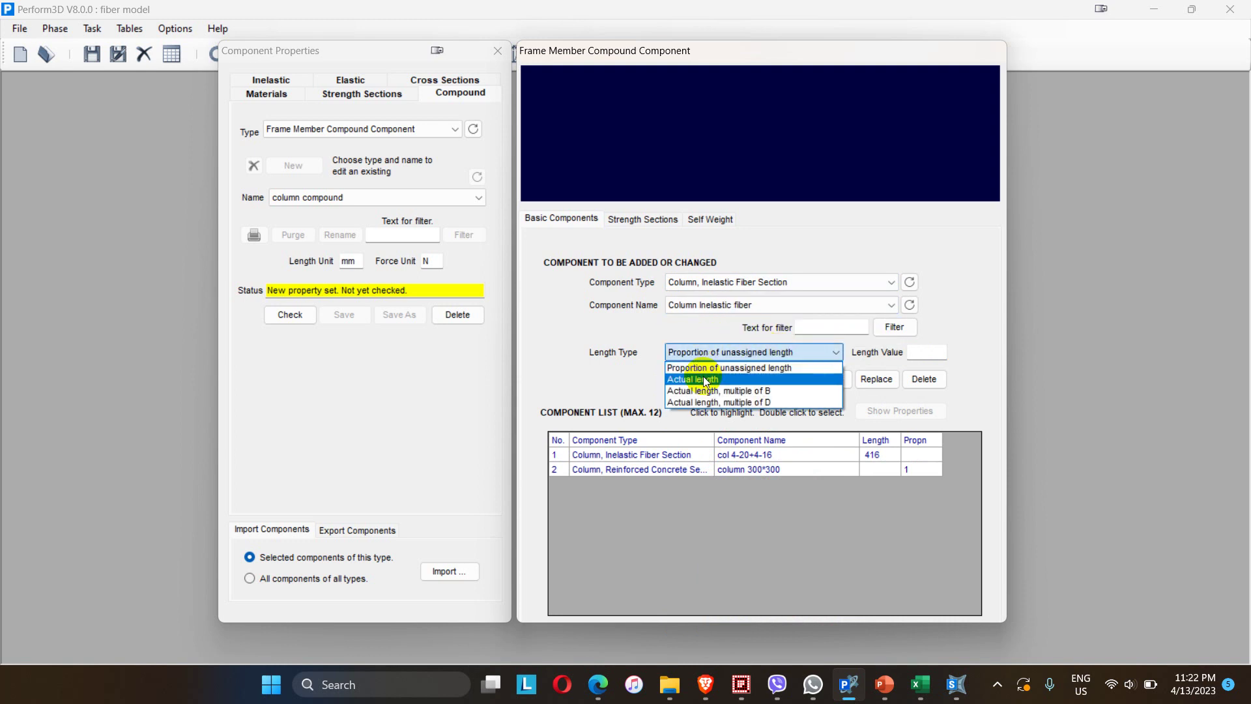
{"action": "left_click", "coordinate": [706, 379]}
{"action": "left_click", "coordinate": [921, 352]}
{"action": "type", "text": "41"}
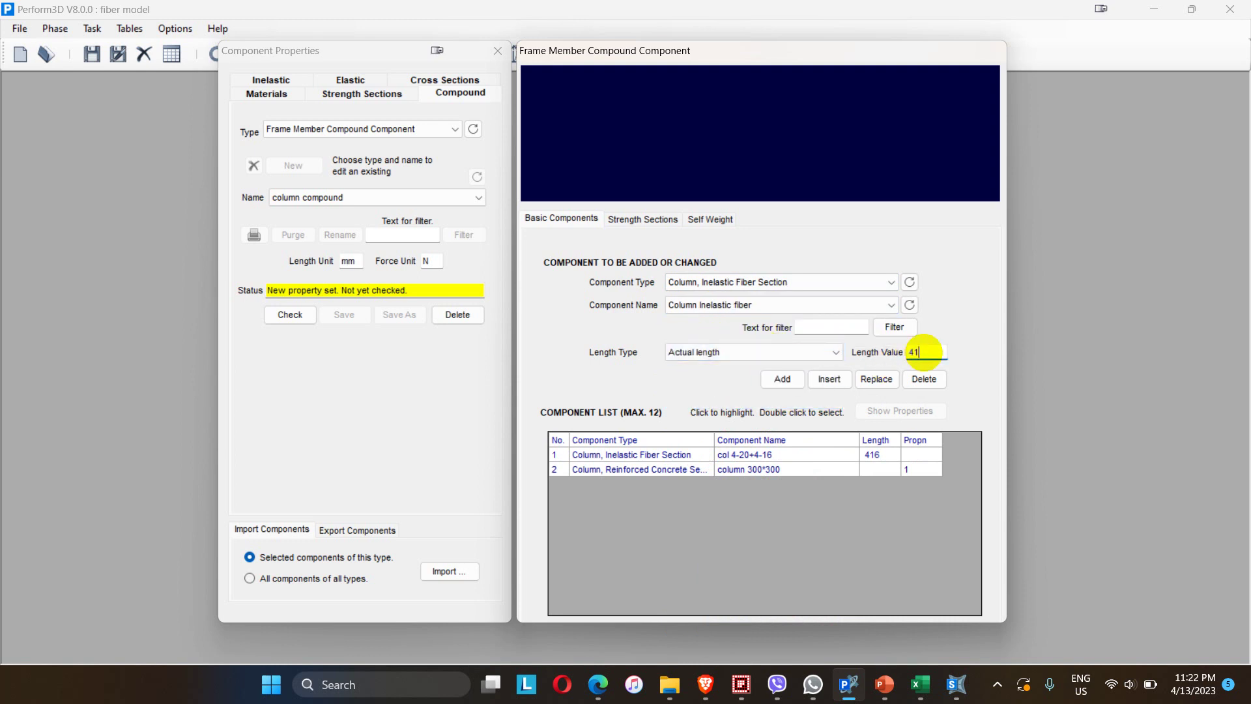
{"action": "type", "text": "6"}
{"action": "left_click", "coordinate": [785, 378]}
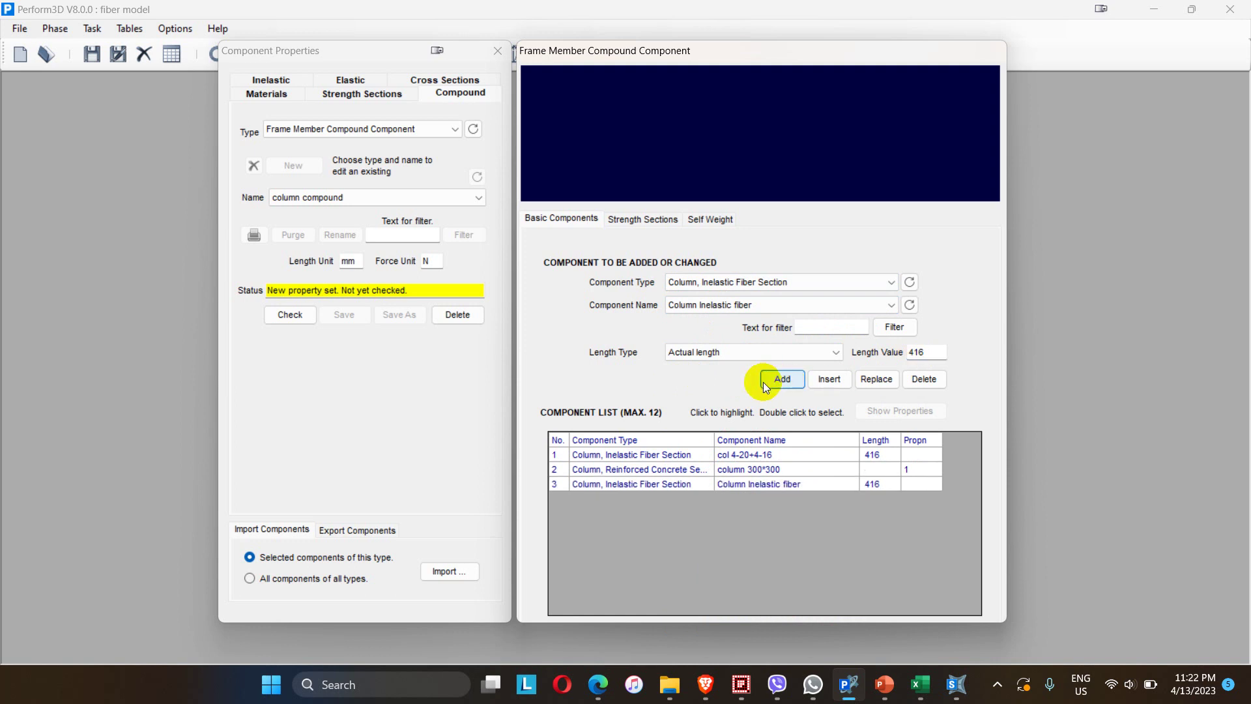
Add a Default End Zone with length based on adjacent beam or column size, and delete it from the component list
{"action": "left_click", "coordinate": [693, 293]}
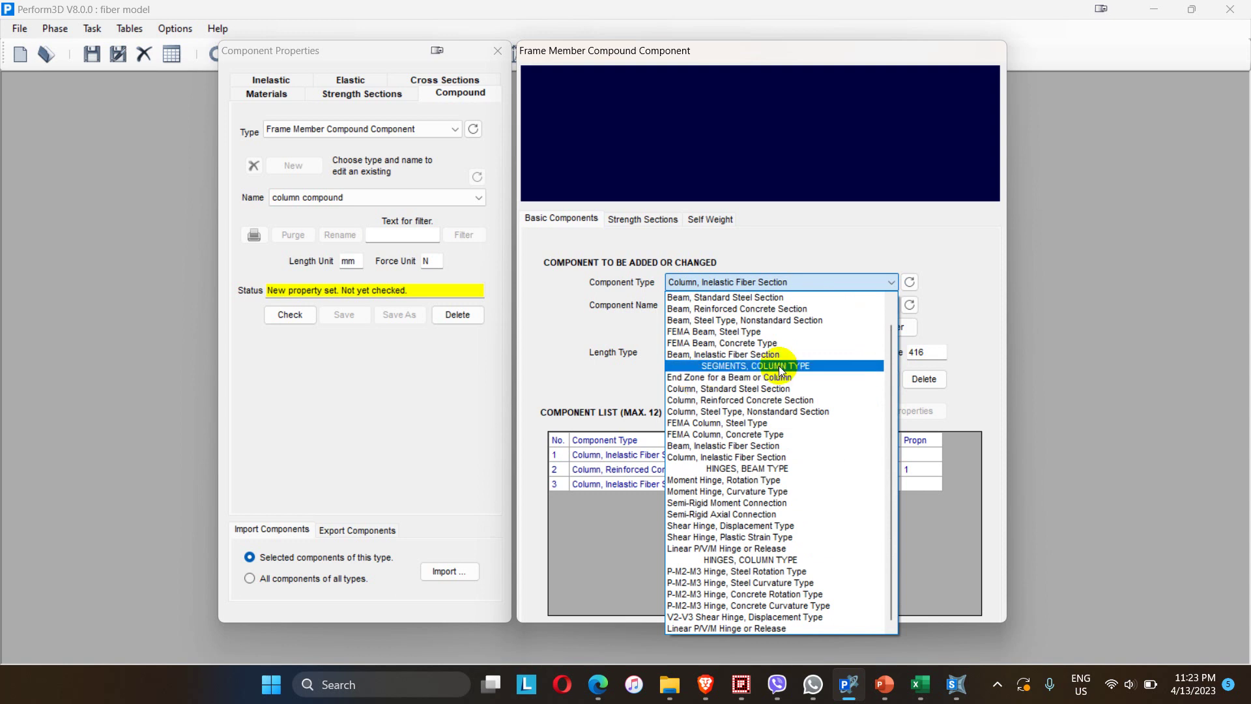
{"action": "left_click", "coordinate": [718, 379]}
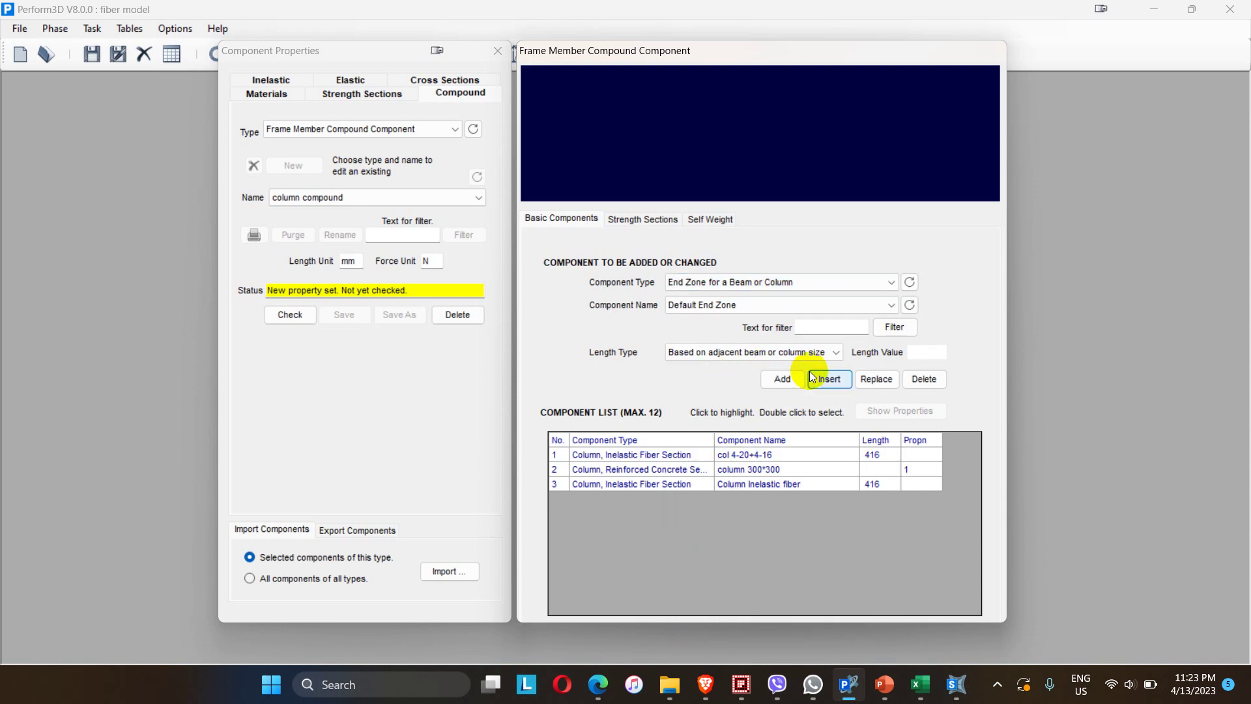
{"action": "left_click", "coordinate": [788, 383]}
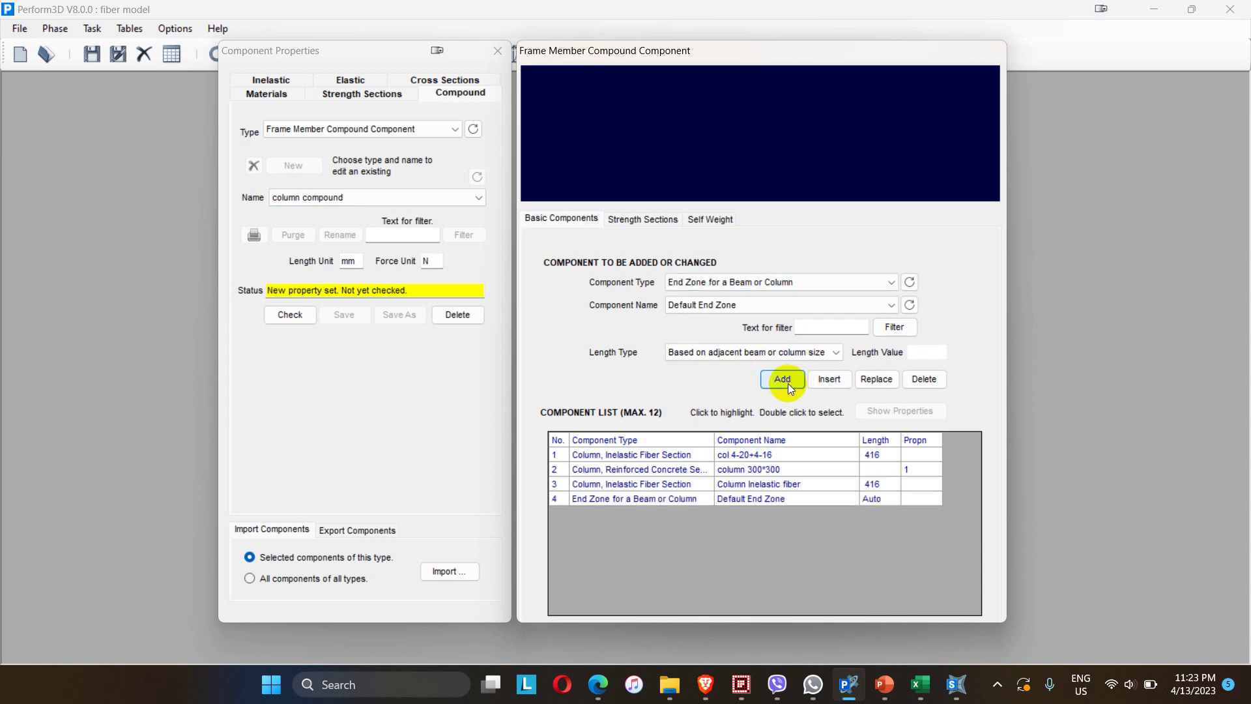
{"action": "left_click", "coordinate": [733, 499]}
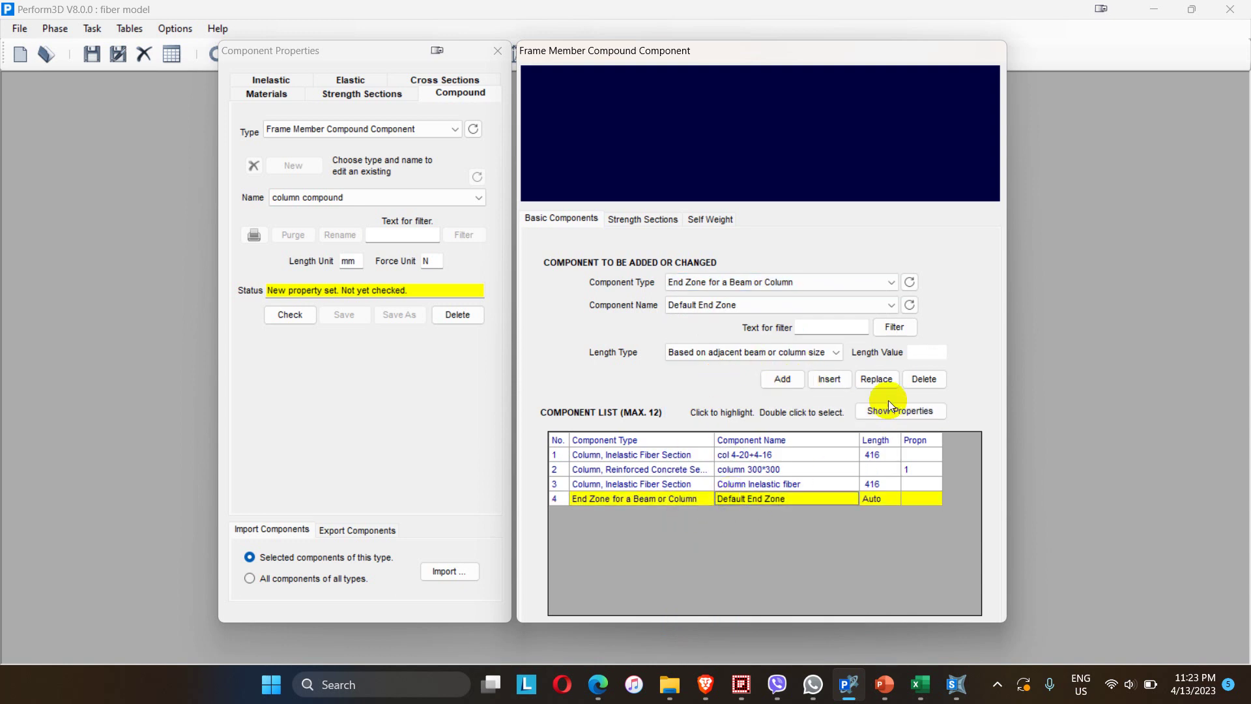
{"action": "left_click", "coordinate": [914, 379]}
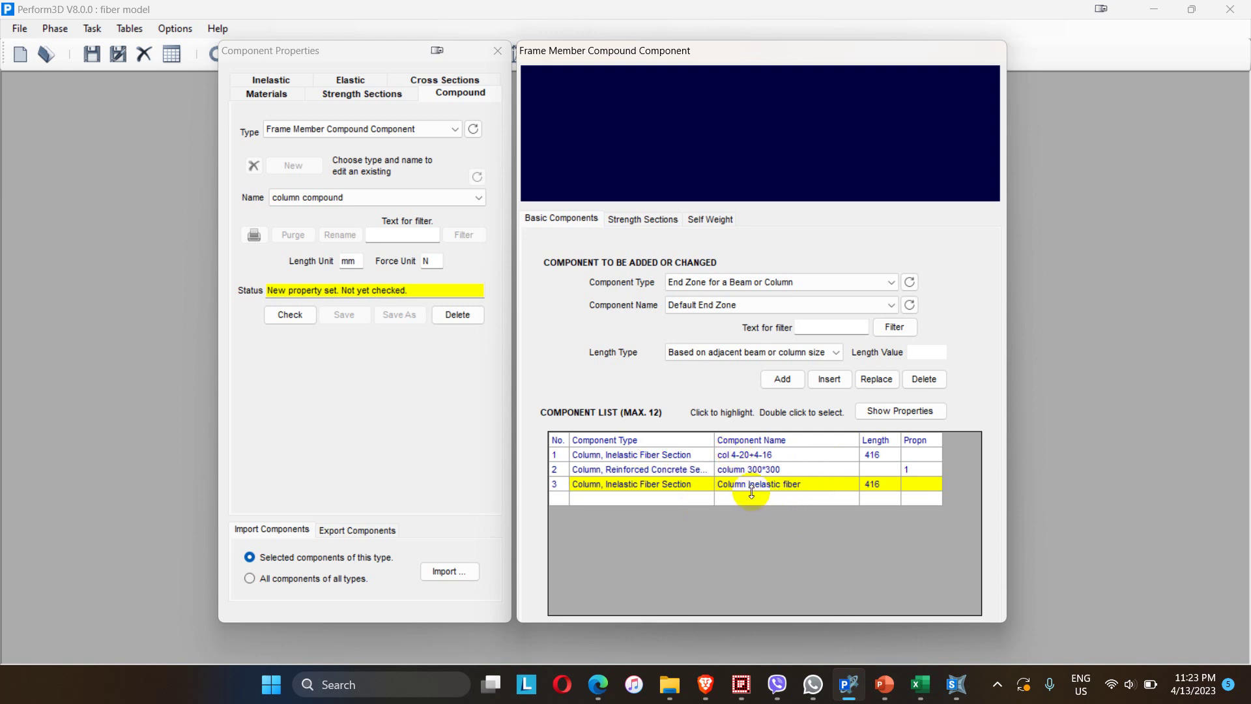
Replace the first listed component with the Column Inelastic fiber section, using an actual length of 416 mm
{"action": "left_click", "coordinate": [737, 455]}
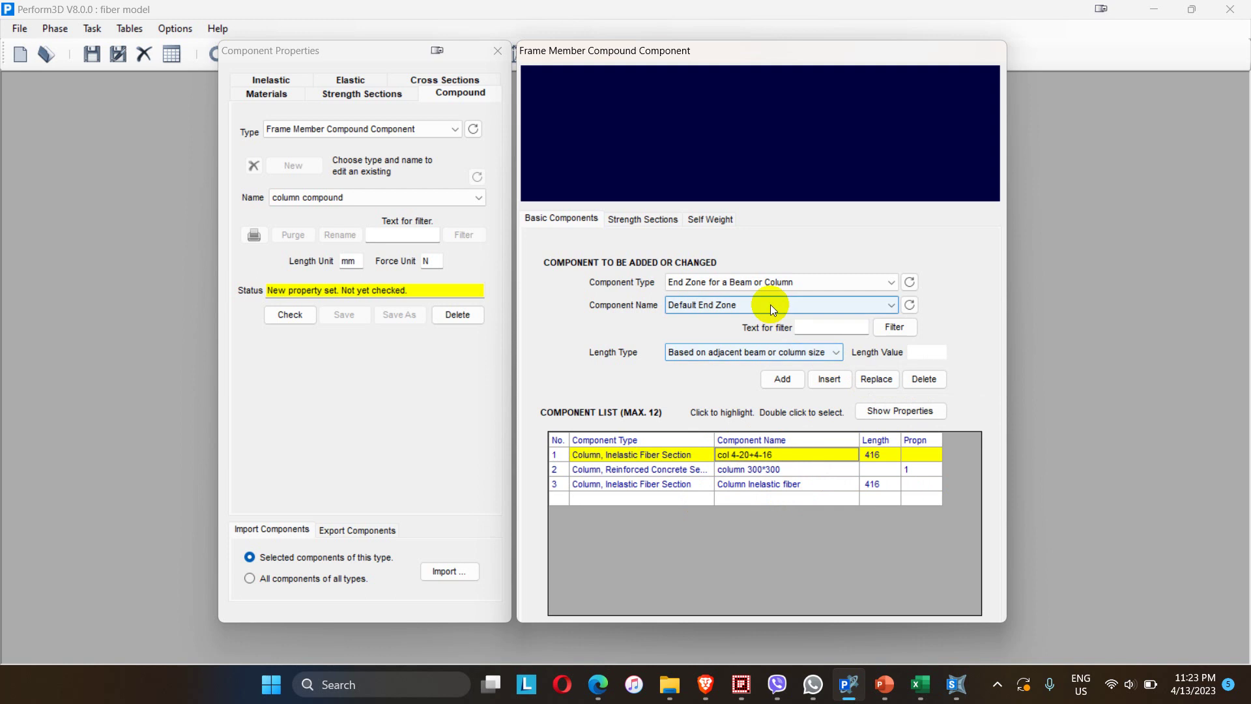
{"action": "left_click", "coordinate": [863, 283]}
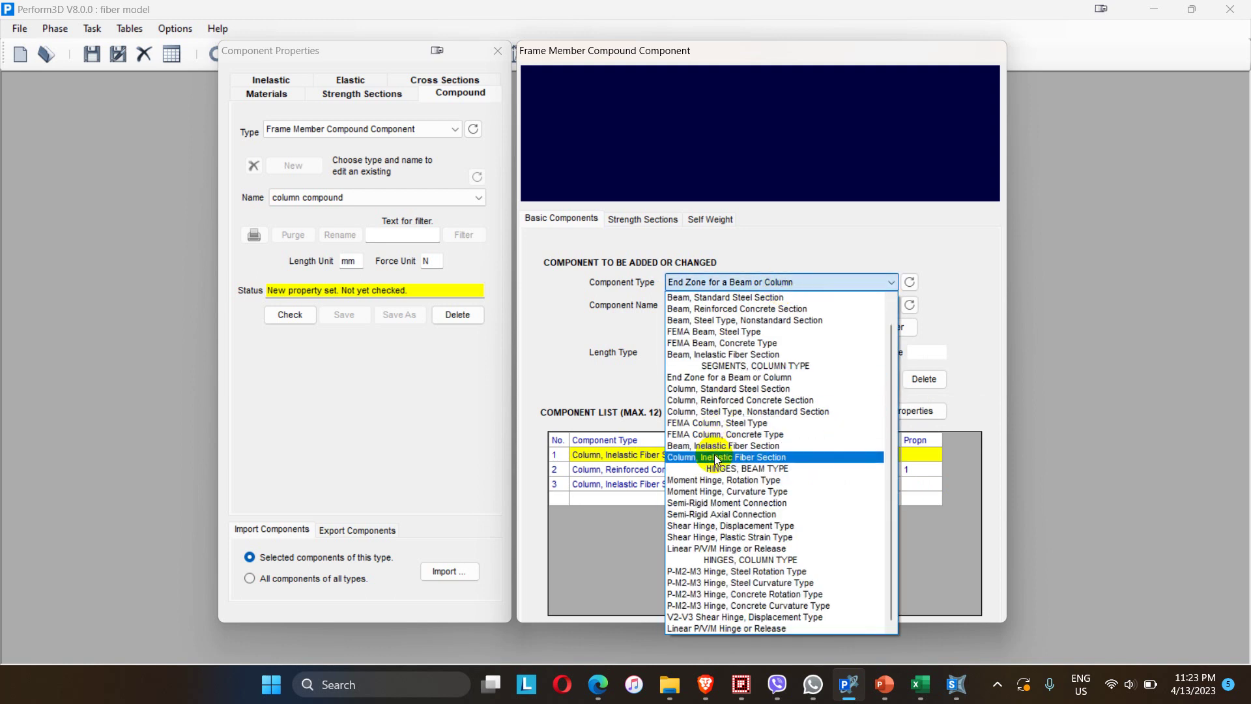
{"action": "left_click", "coordinate": [715, 458]}
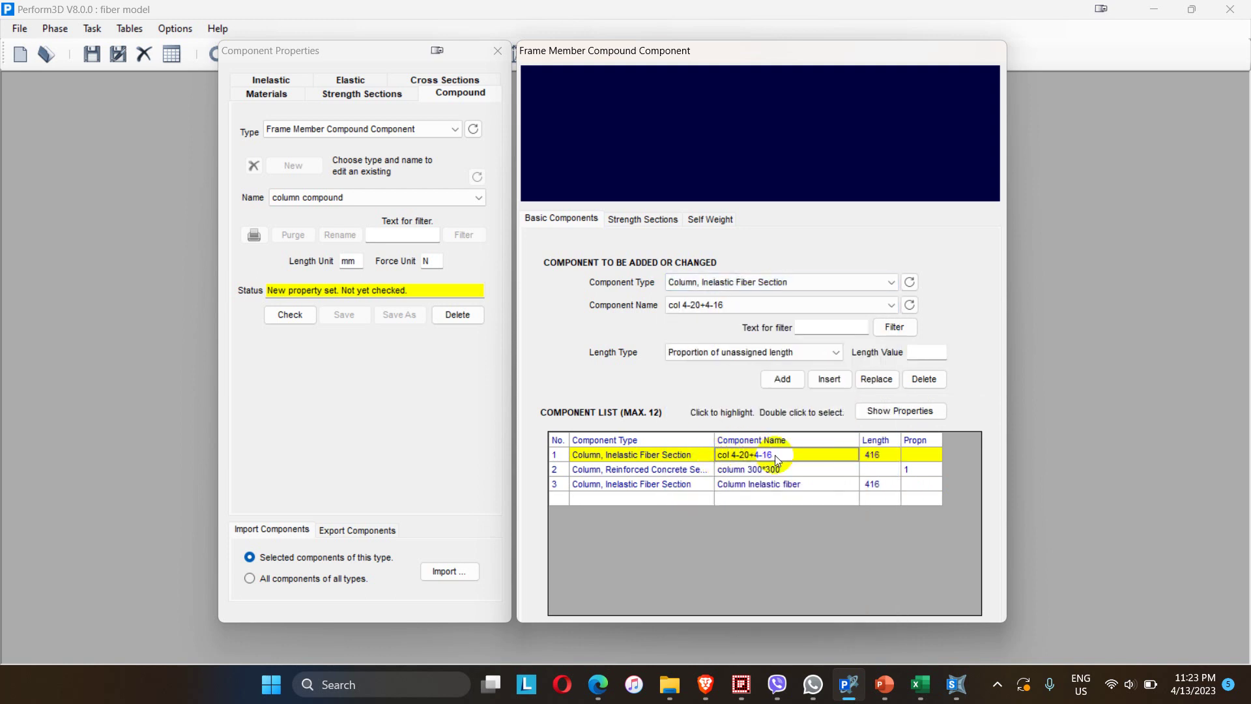
{"action": "left_click", "coordinate": [773, 307]}
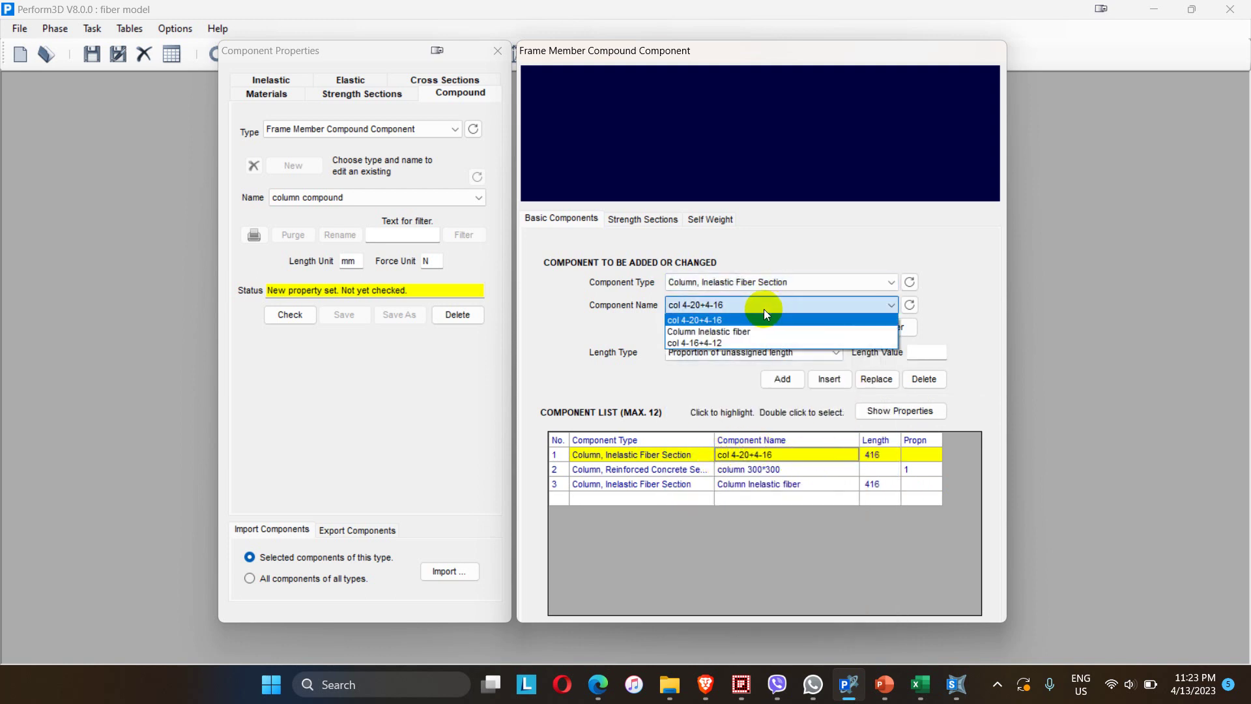
{"action": "left_click", "coordinate": [728, 332]}
{"action": "left_click", "coordinate": [871, 379]}
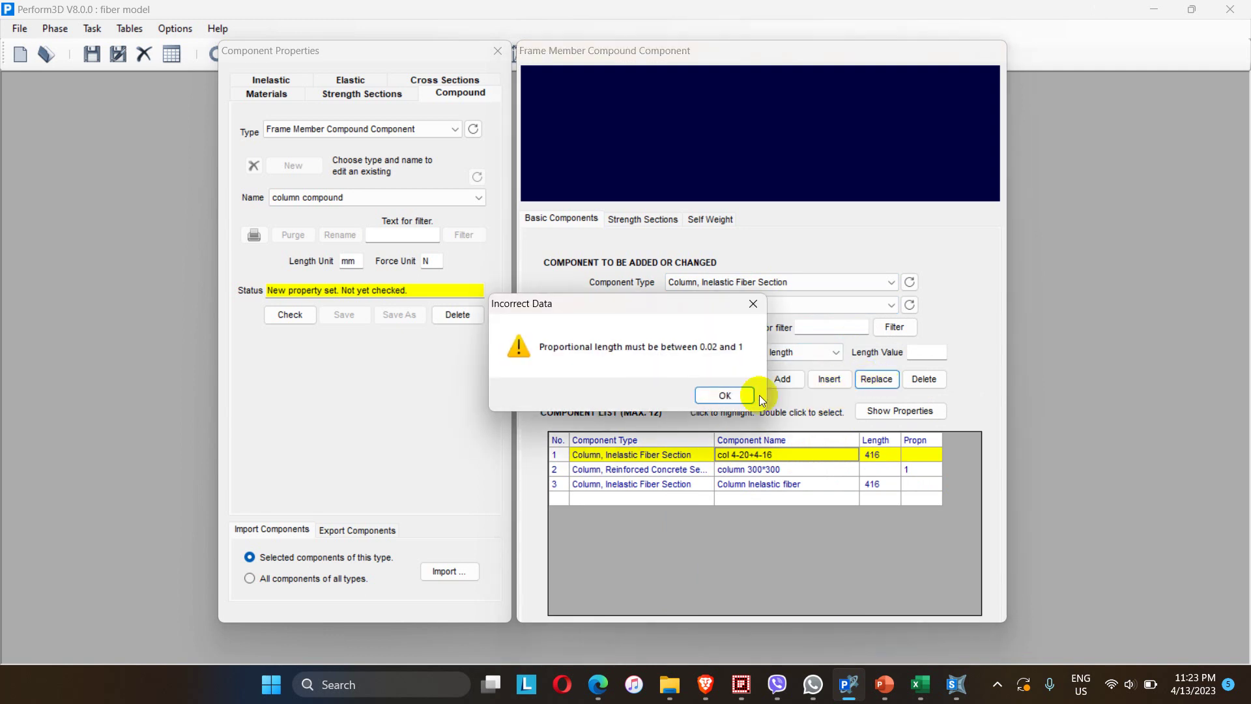
{"action": "left_click", "coordinate": [706, 394]}
{"action": "left_click", "coordinate": [737, 353]}
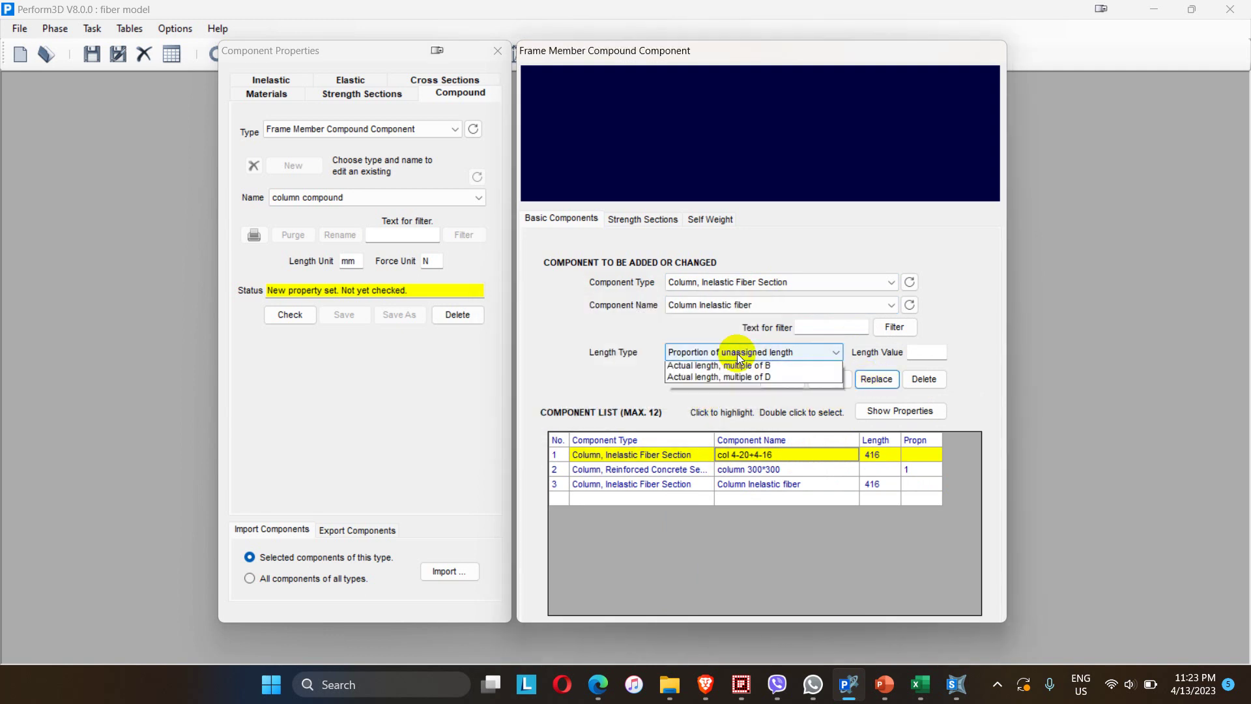
{"action": "left_click", "coordinate": [702, 382]}
{"action": "left_click", "coordinate": [882, 380]}
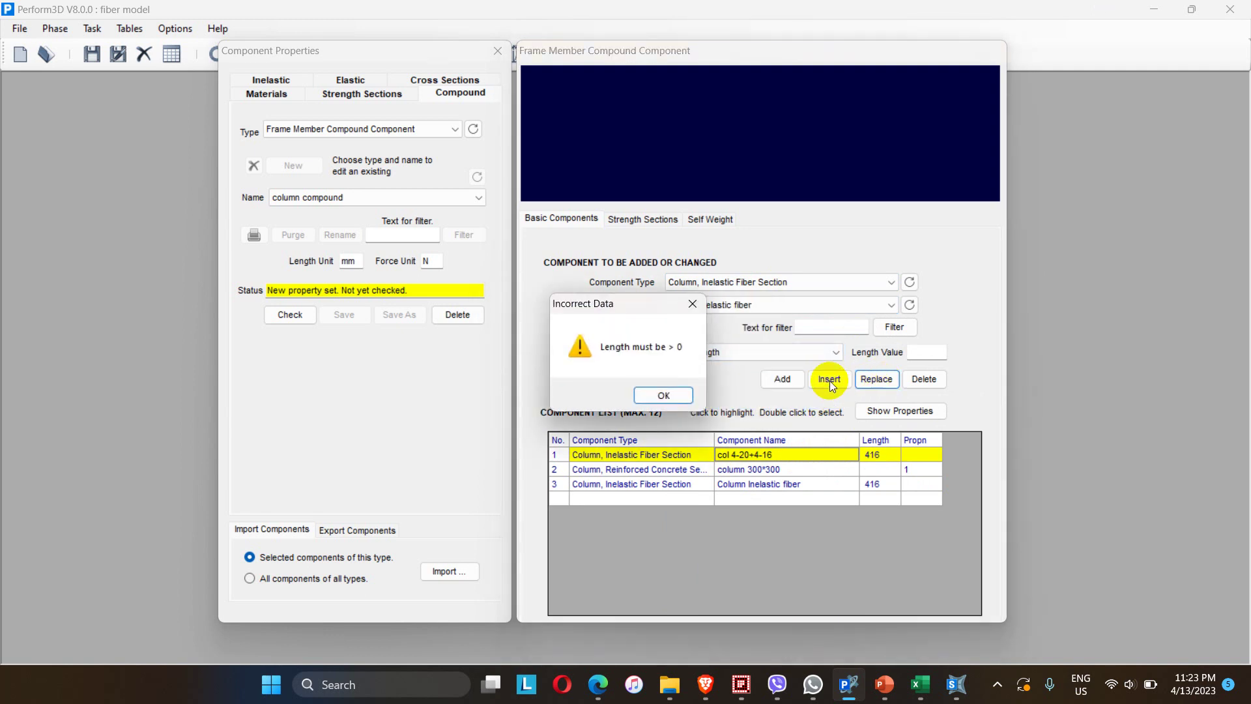
{"action": "left_click", "coordinate": [659, 395]}
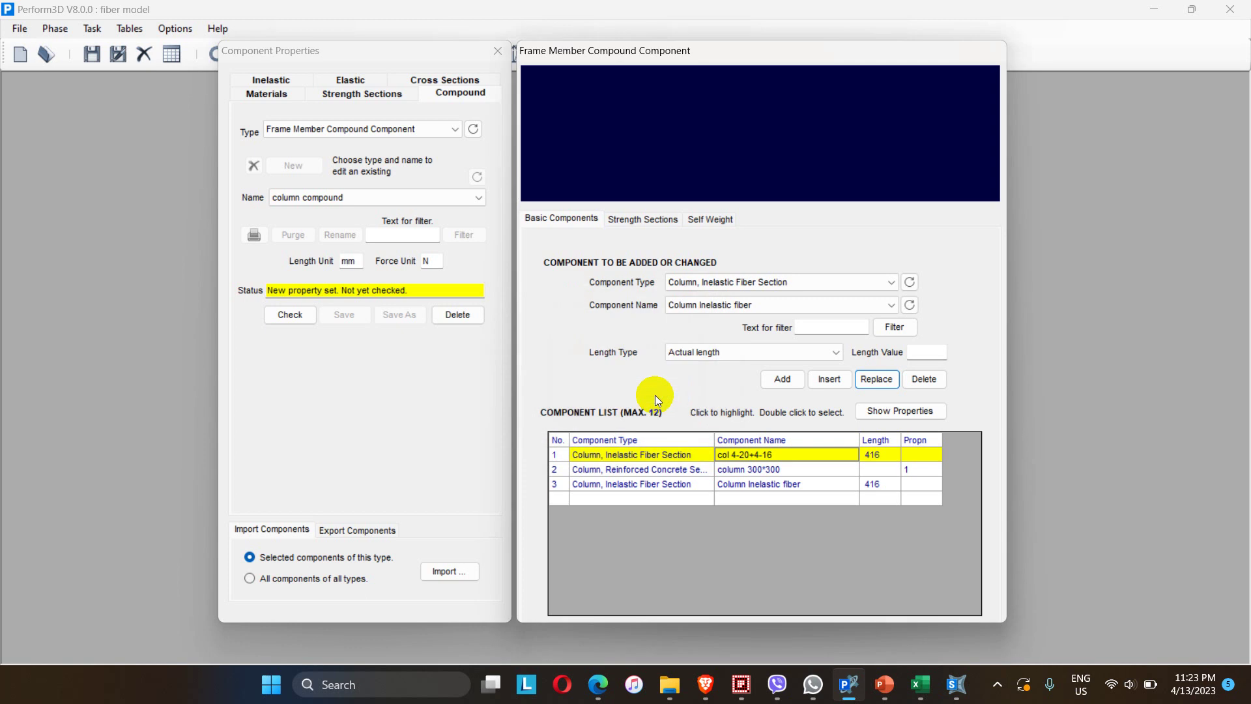
{"action": "left_click", "coordinate": [927, 354]}
{"action": "type", "text": "416"}
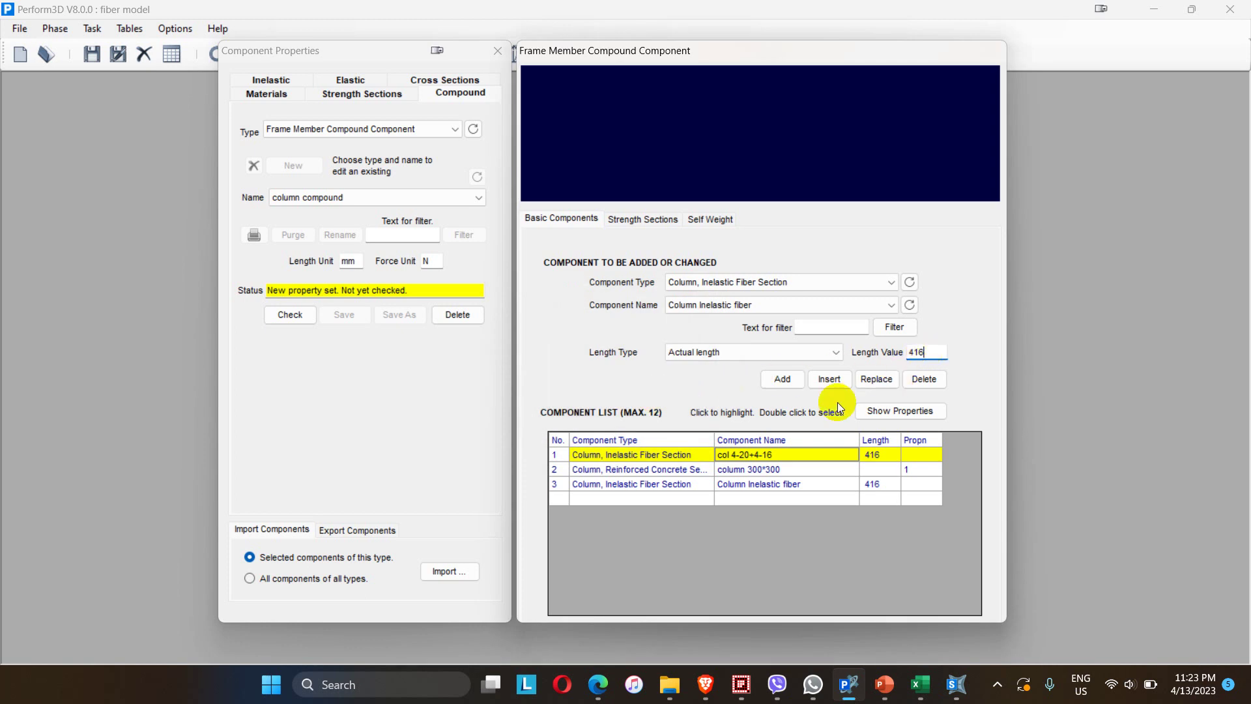
{"action": "left_click", "coordinate": [876, 380]}
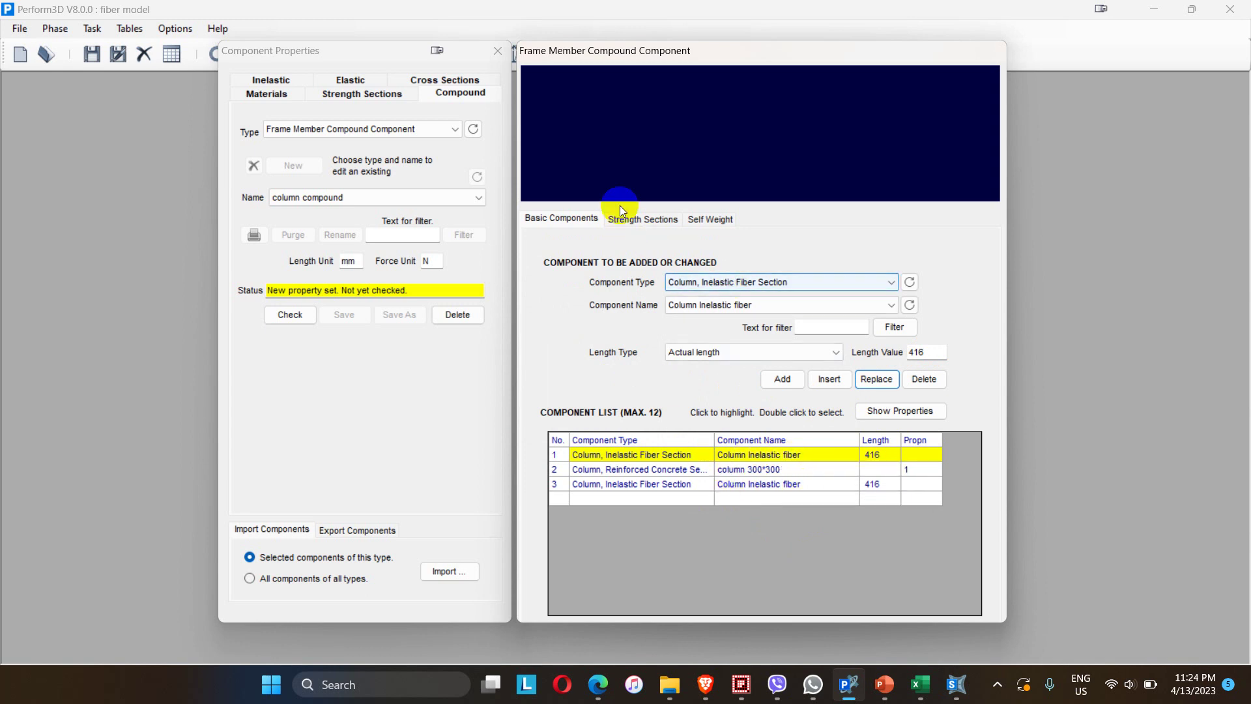
Set the compound's self weight per unit length to 2.25 N/mm and check the component for errors
{"action": "left_click", "coordinate": [641, 219]}
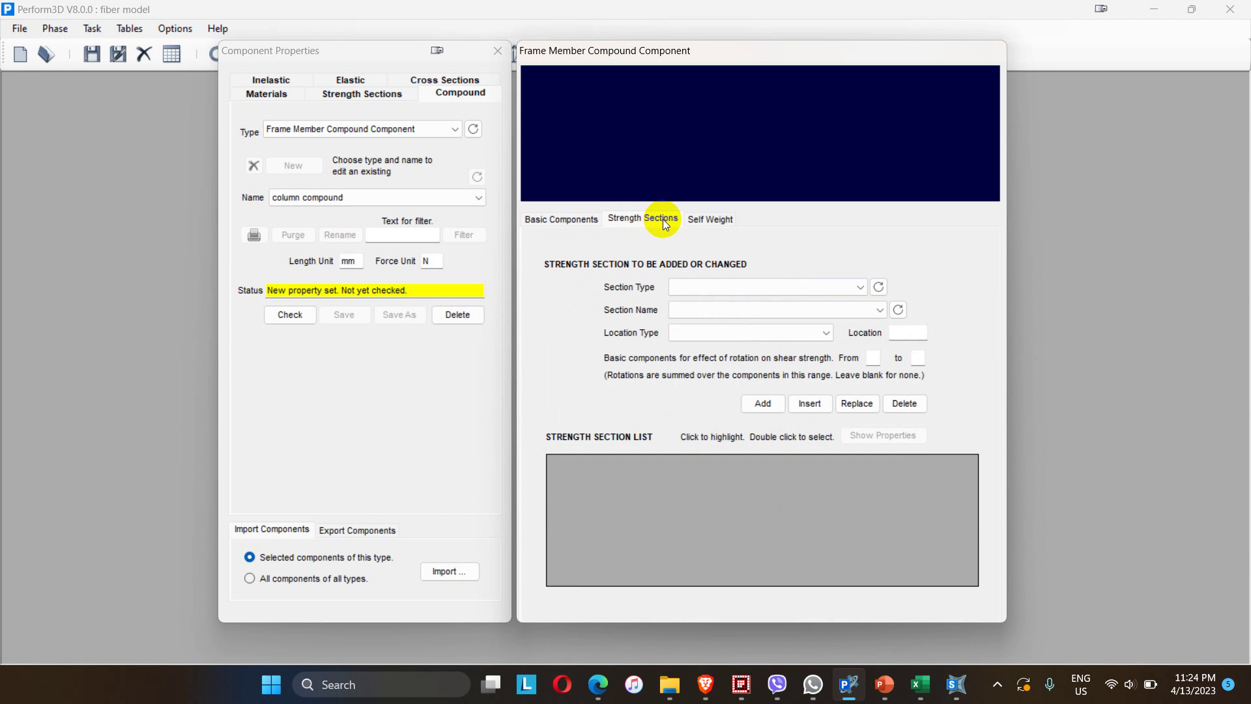
{"action": "left_click", "coordinate": [703, 222]}
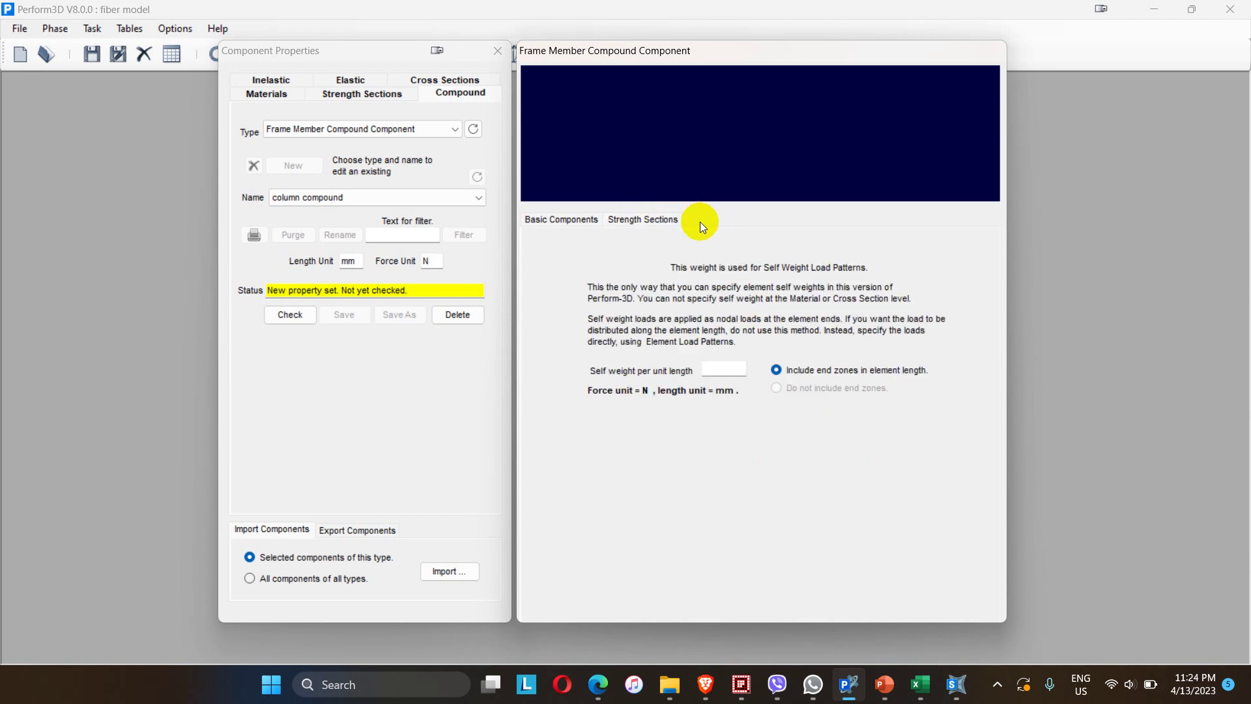
{"action": "left_click", "coordinate": [721, 368]}
{"action": "type", "text": "2.25"}
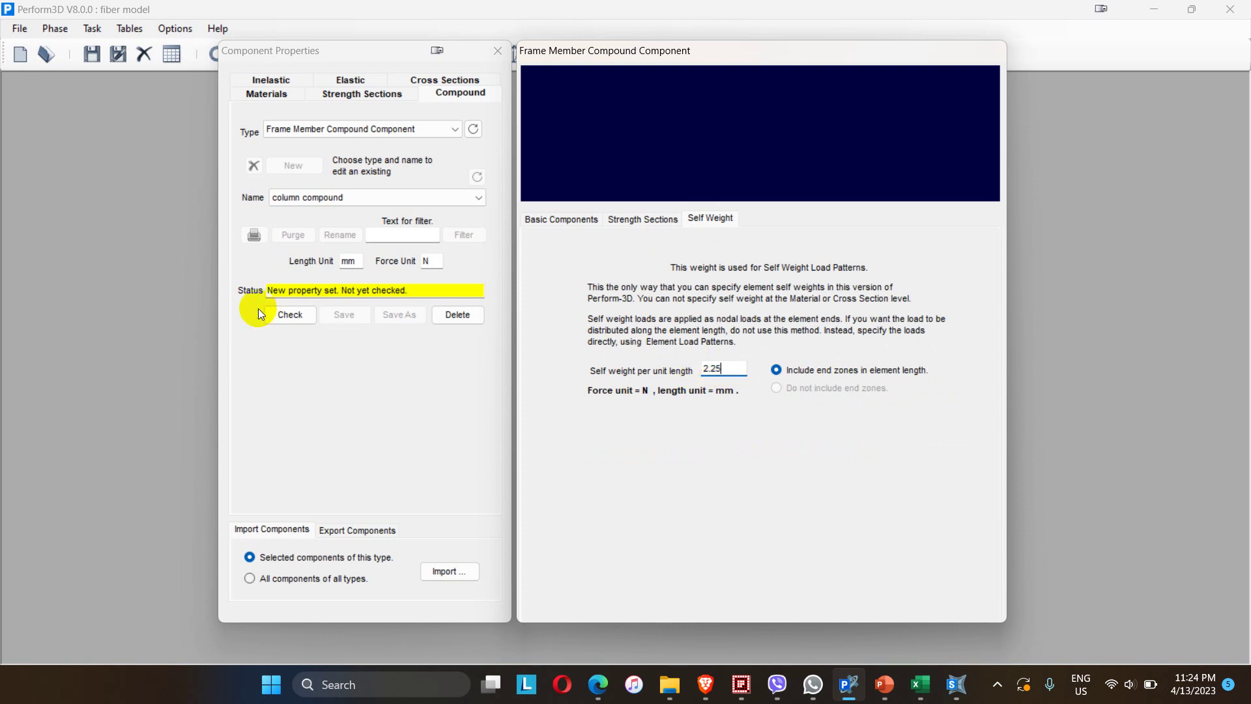
{"action": "left_click", "coordinate": [284, 314]}
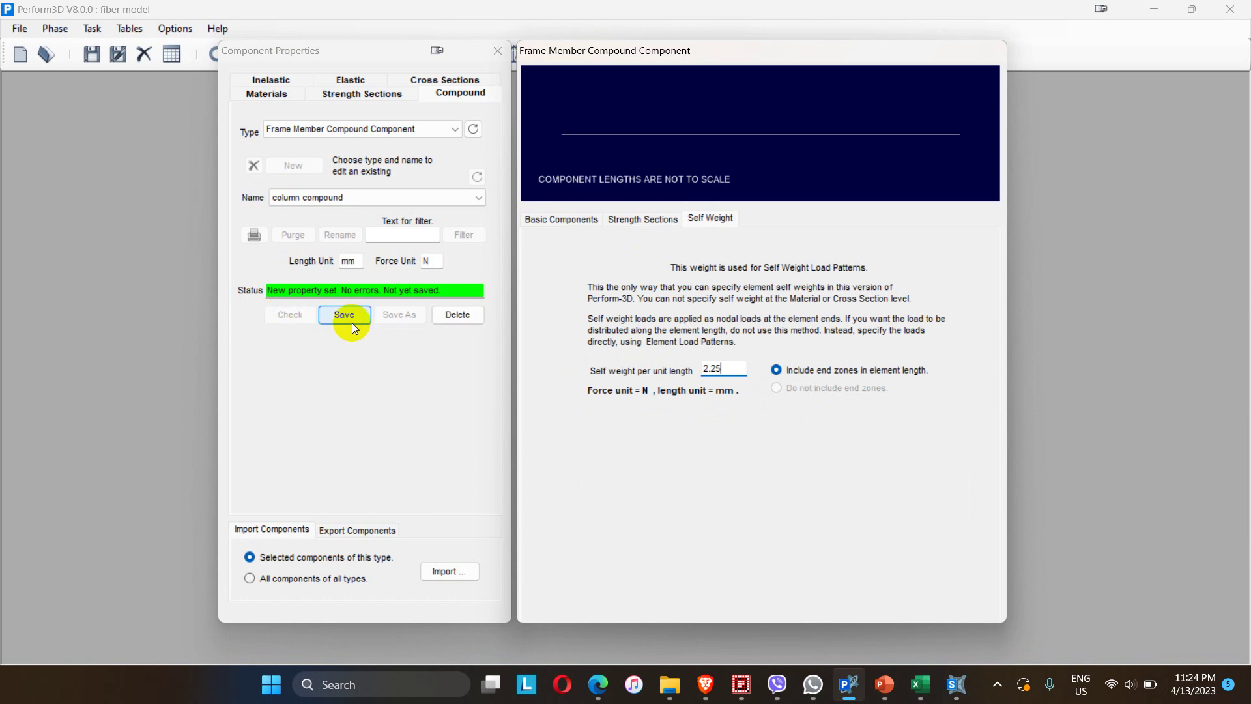
Review the three basic components of the column compound, save the compound and close the component properties
{"action": "left_click", "coordinate": [558, 221]}
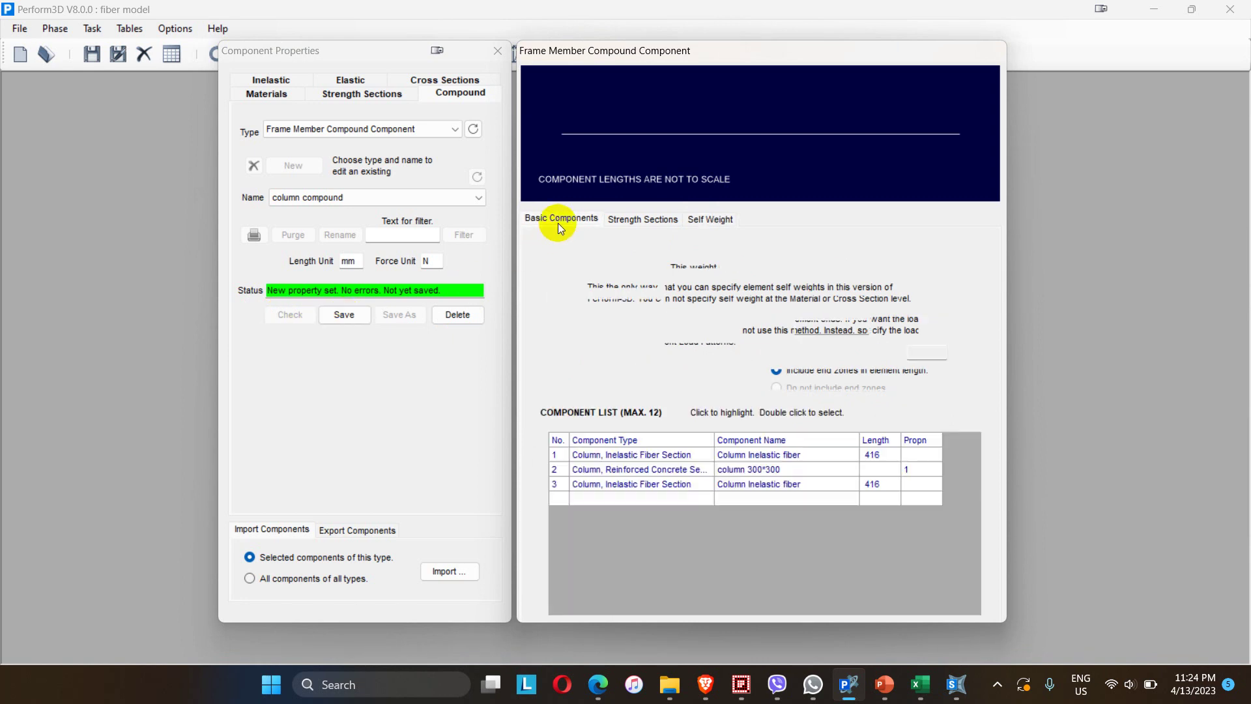
{"action": "left_click", "coordinate": [628, 456]}
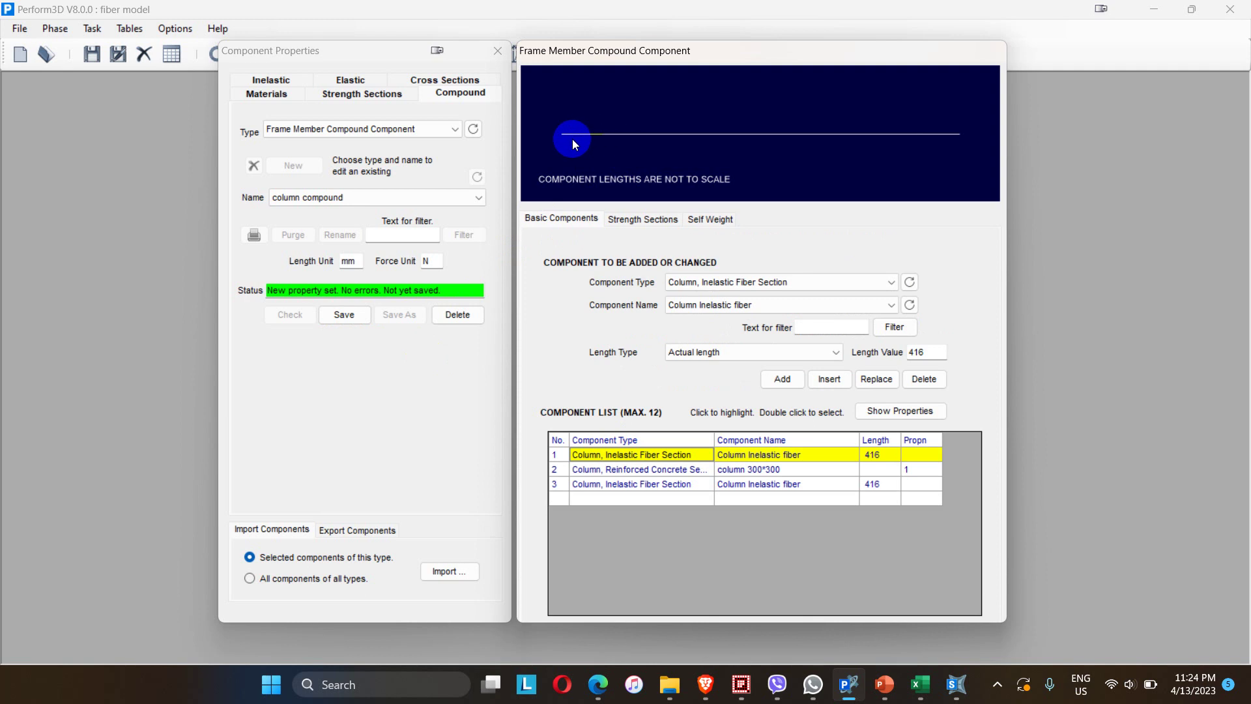
{"action": "left_click", "coordinate": [644, 471]}
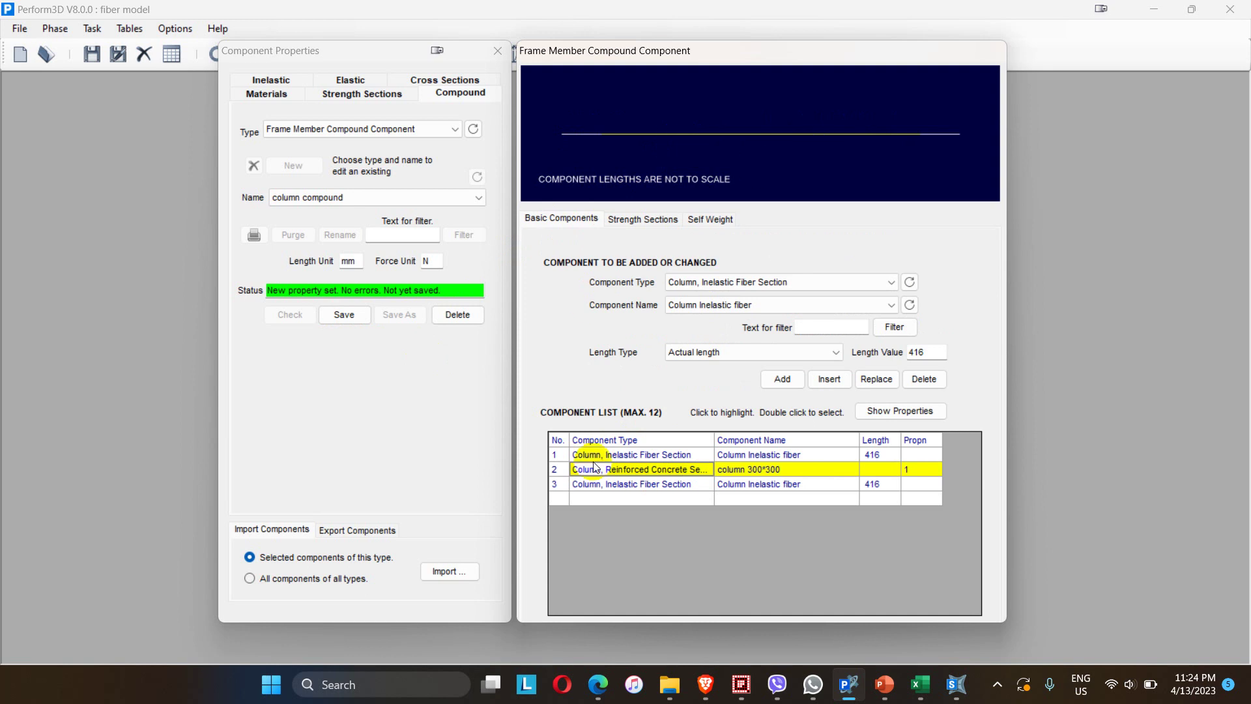
{"action": "left_click", "coordinate": [624, 485]}
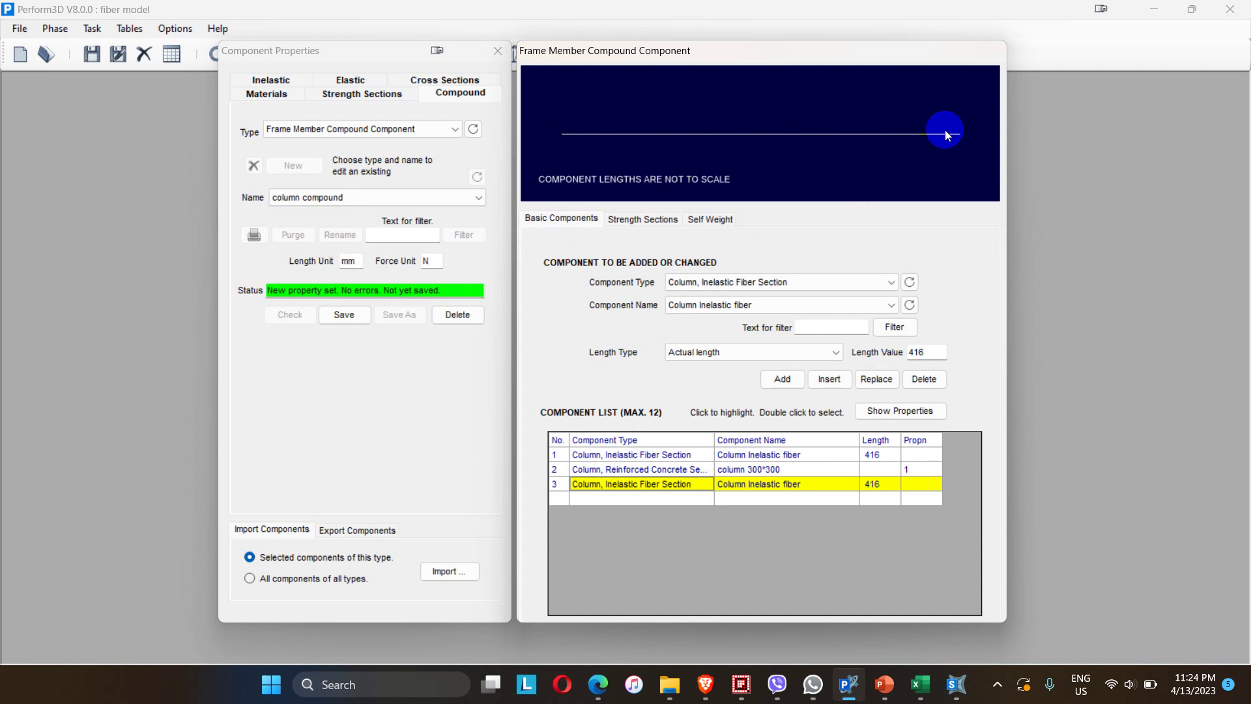
{"action": "left_click", "coordinate": [346, 315]}
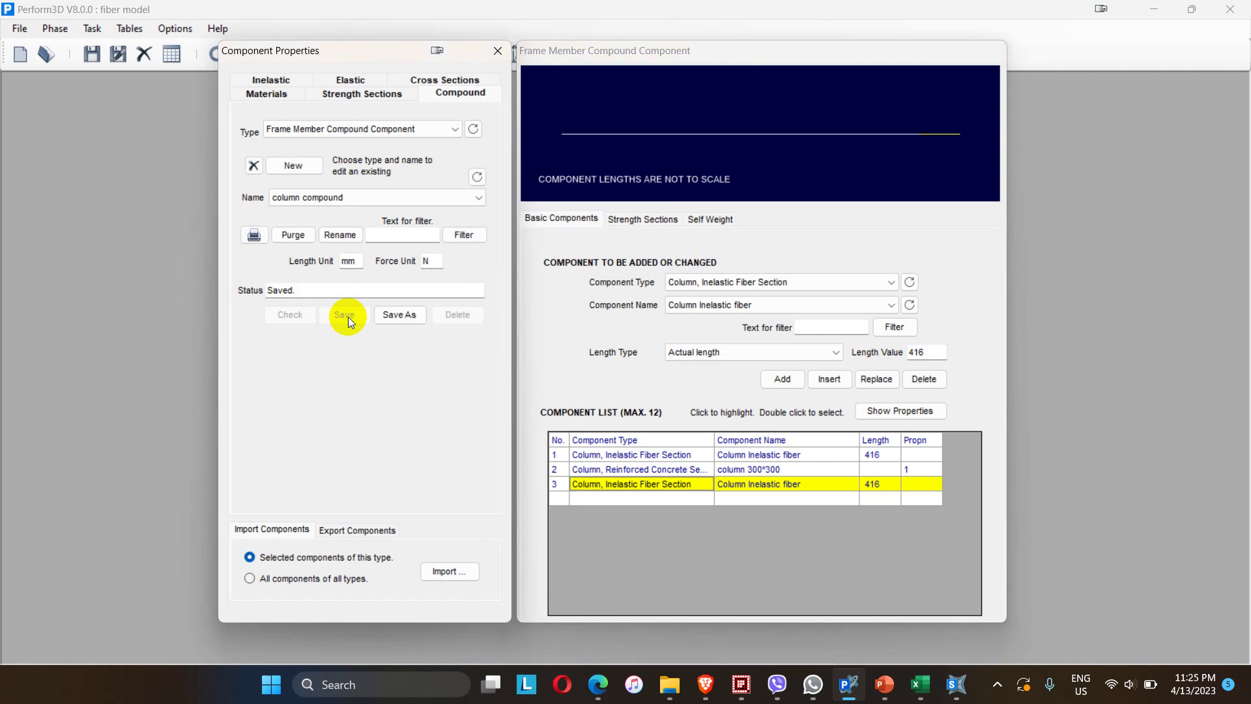
{"action": "left_click", "coordinate": [496, 51]}
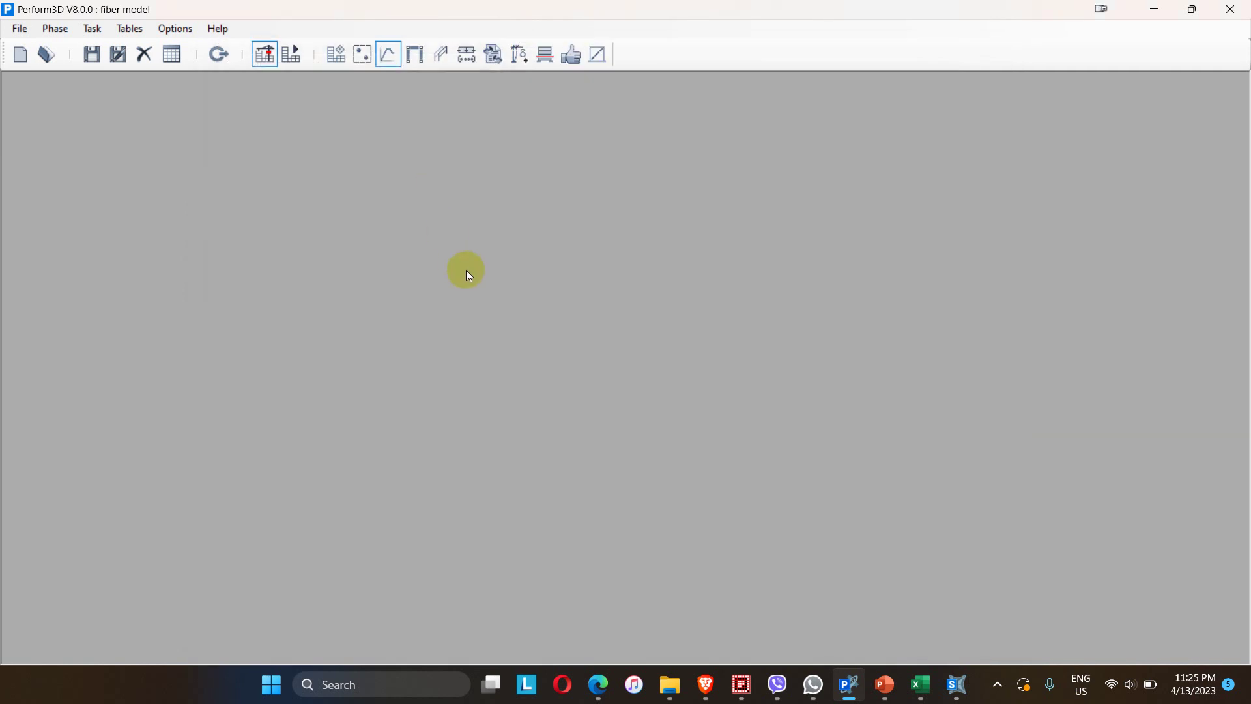
Switch to element definition and make column group S01C1A the current group
{"action": "left_click", "coordinate": [415, 54]}
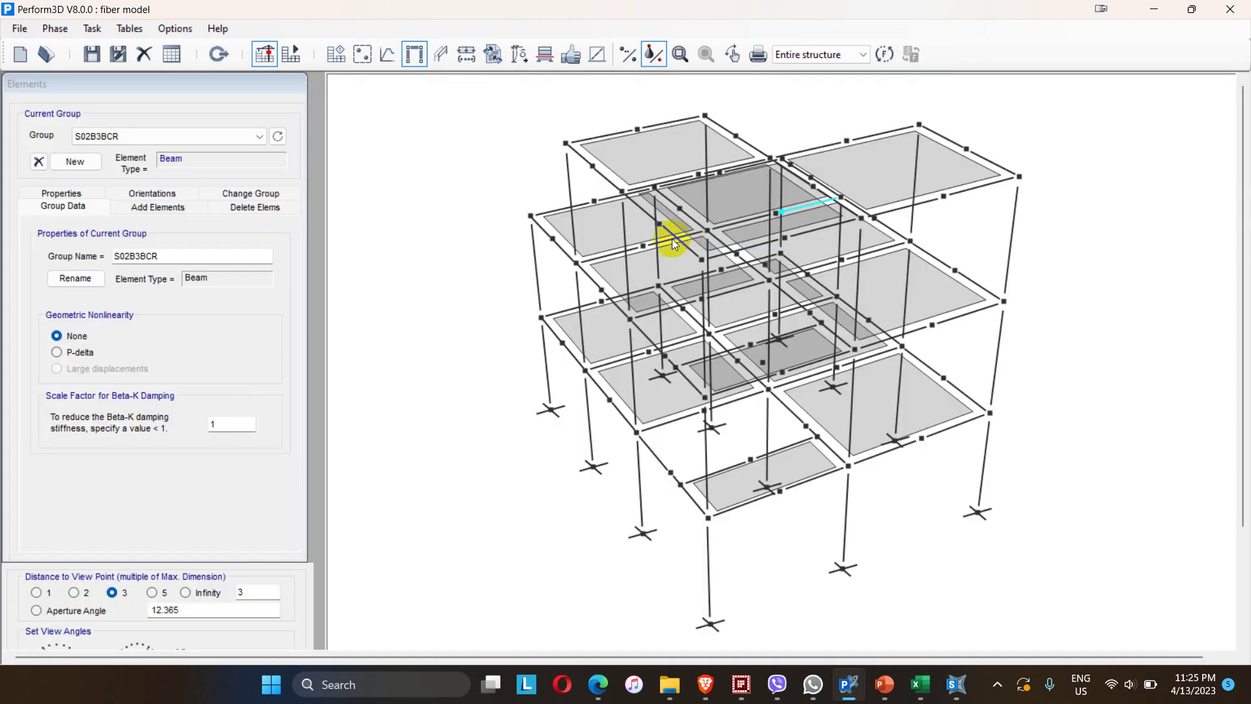
{"action": "left_click", "coordinate": [260, 136]}
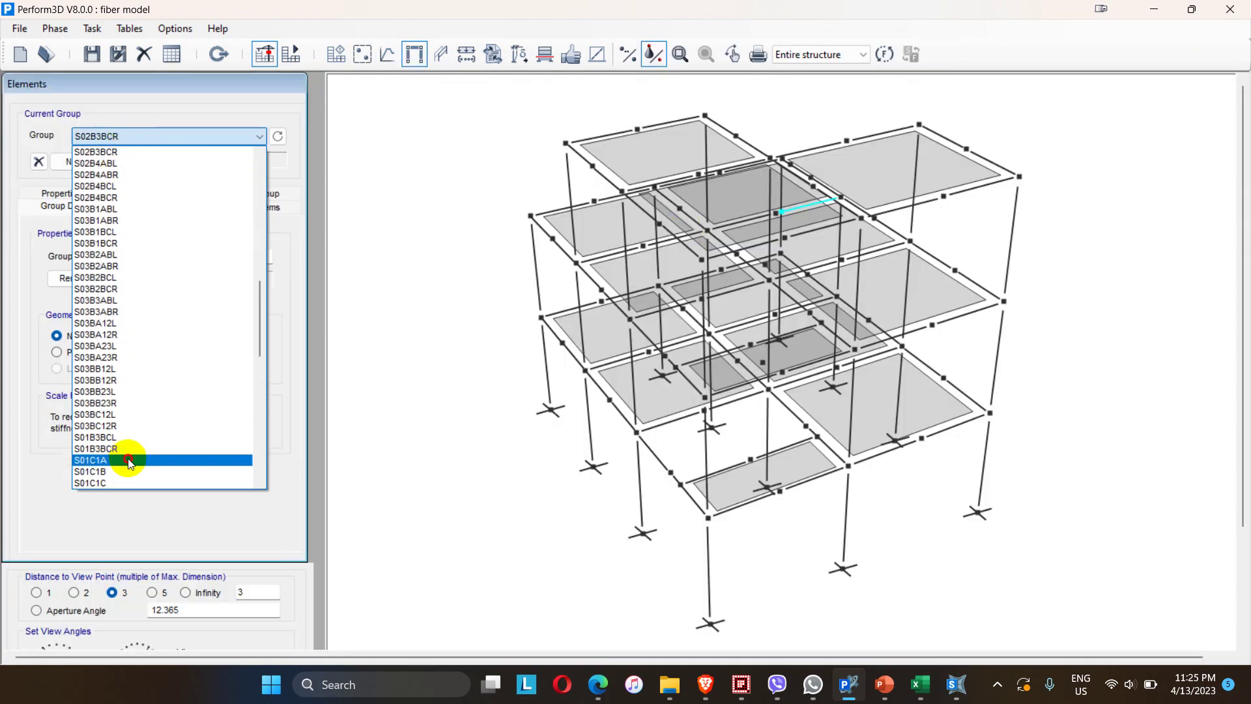
{"action": "left_click", "coordinate": [133, 459]}
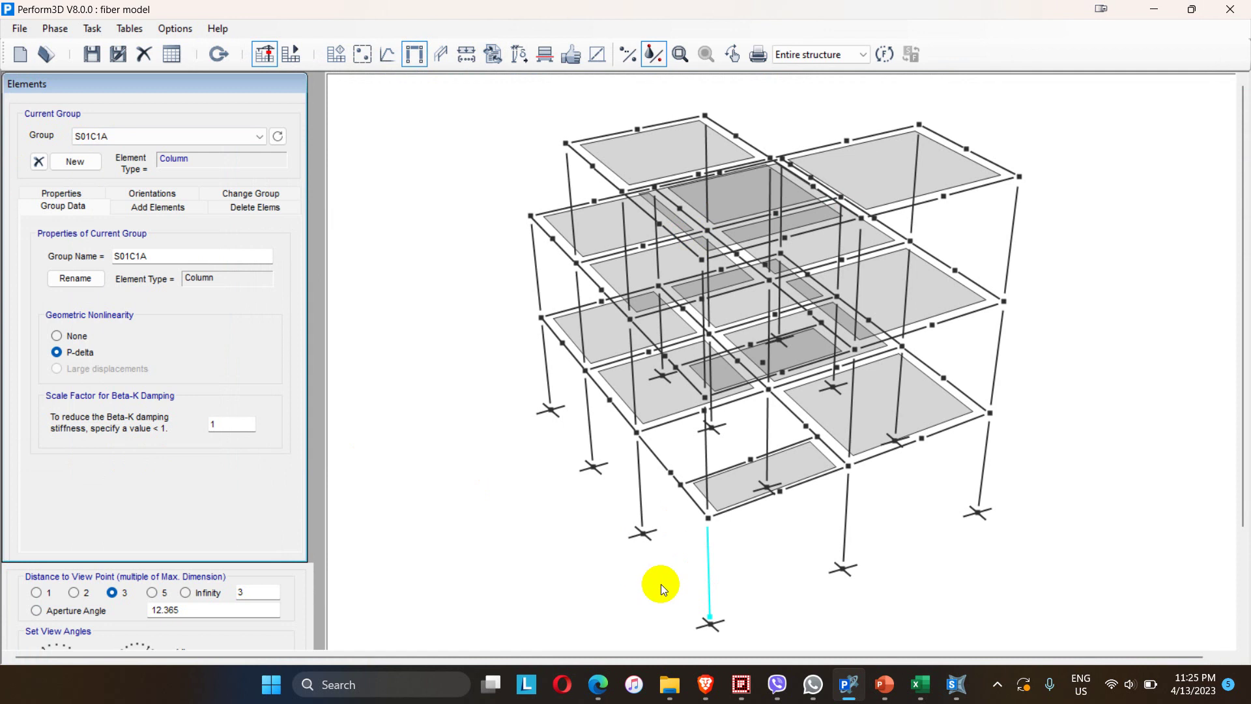
{"action": "left_click", "coordinate": [708, 565]}
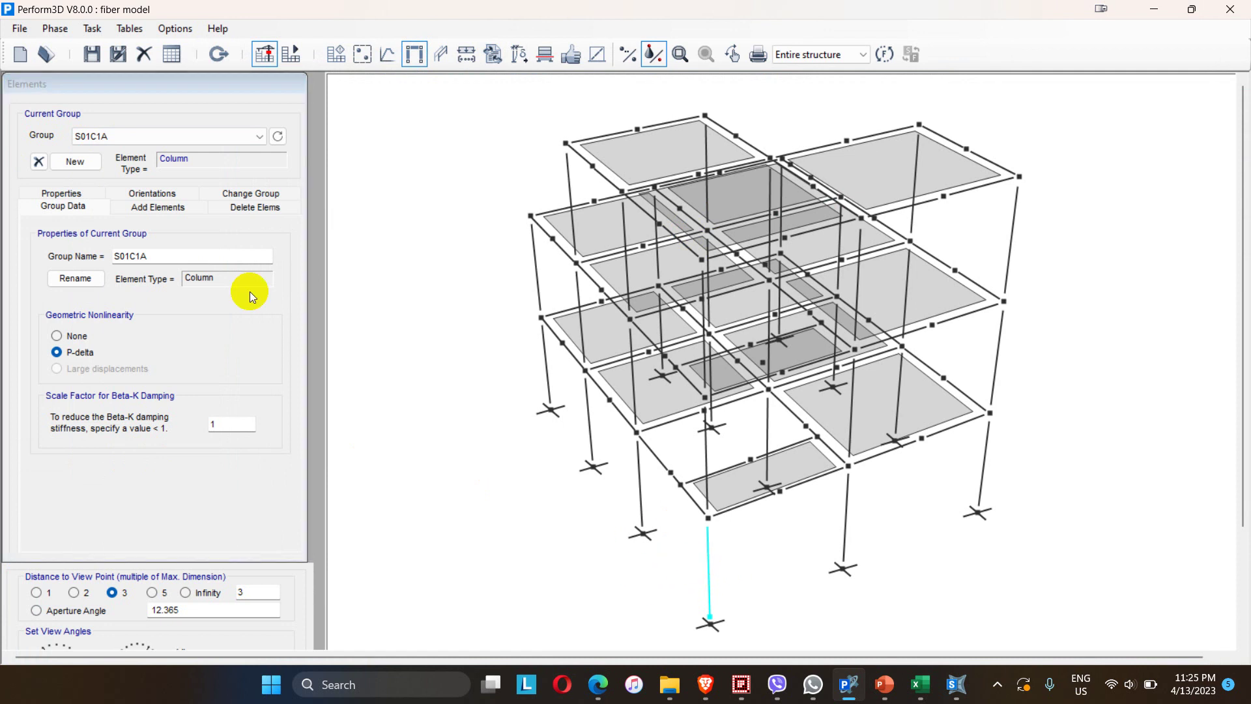
Assign the frame member compound component named column compound to the column in group S01C1A
{"action": "left_click", "coordinate": [77, 196]}
{"action": "left_click", "coordinate": [709, 560]}
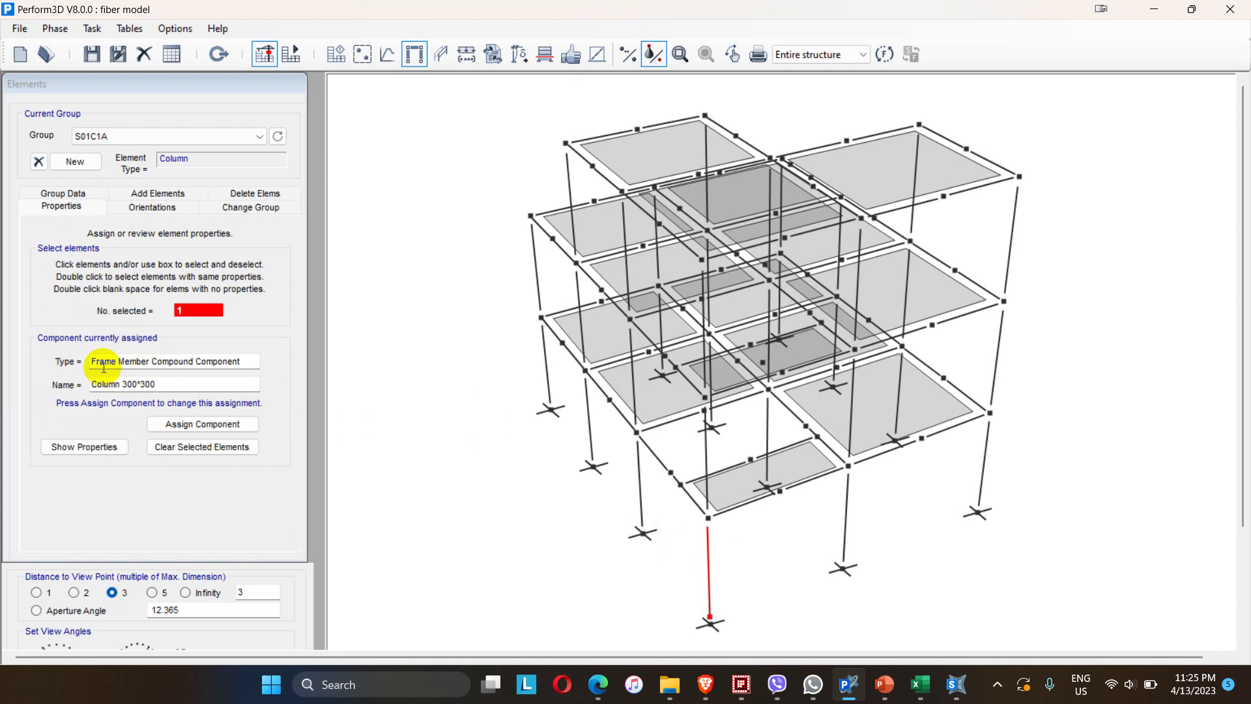
{"action": "left_click", "coordinate": [195, 423]}
{"action": "left_click", "coordinate": [85, 373]}
{"action": "left_click", "coordinate": [93, 399]}
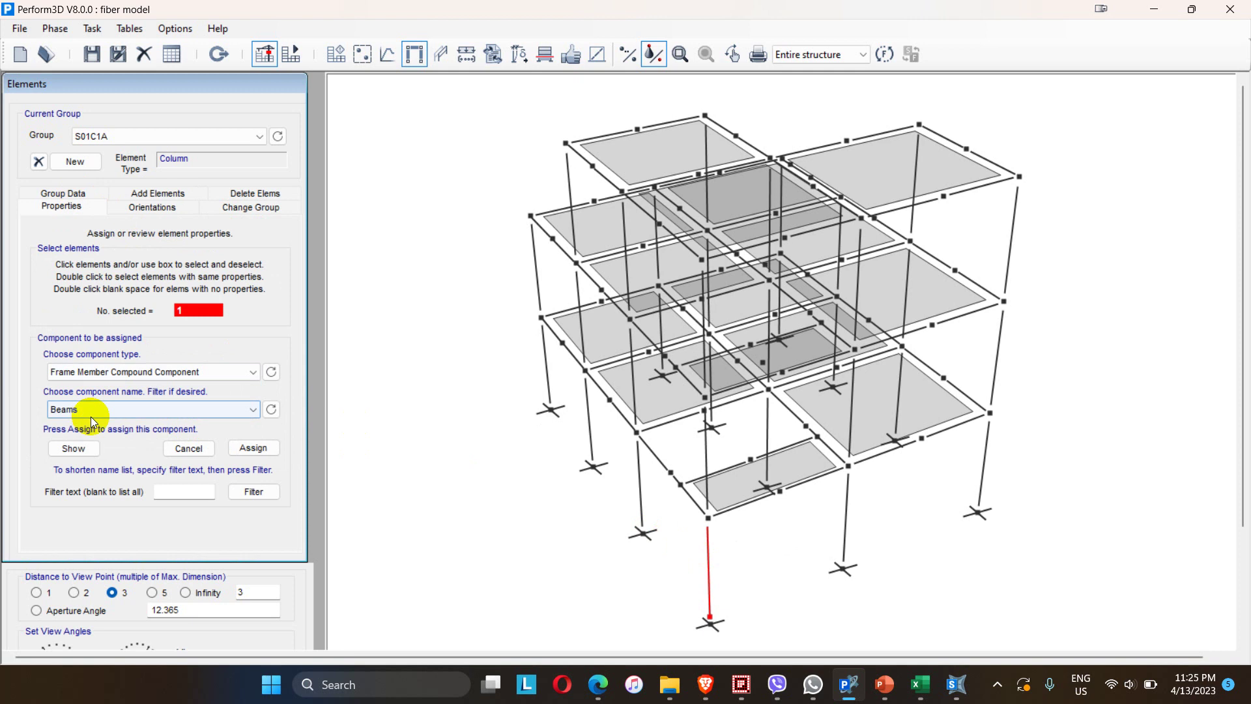
{"action": "left_click", "coordinate": [80, 411]}
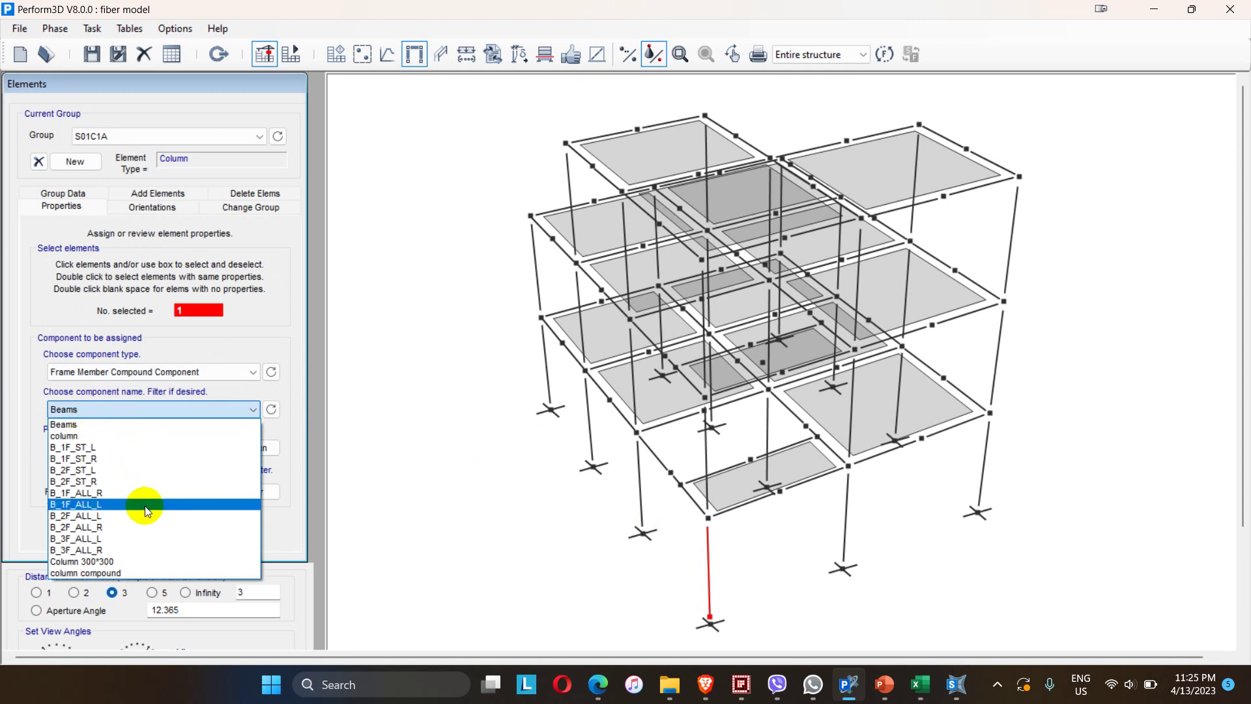
{"action": "left_click", "coordinate": [88, 573]}
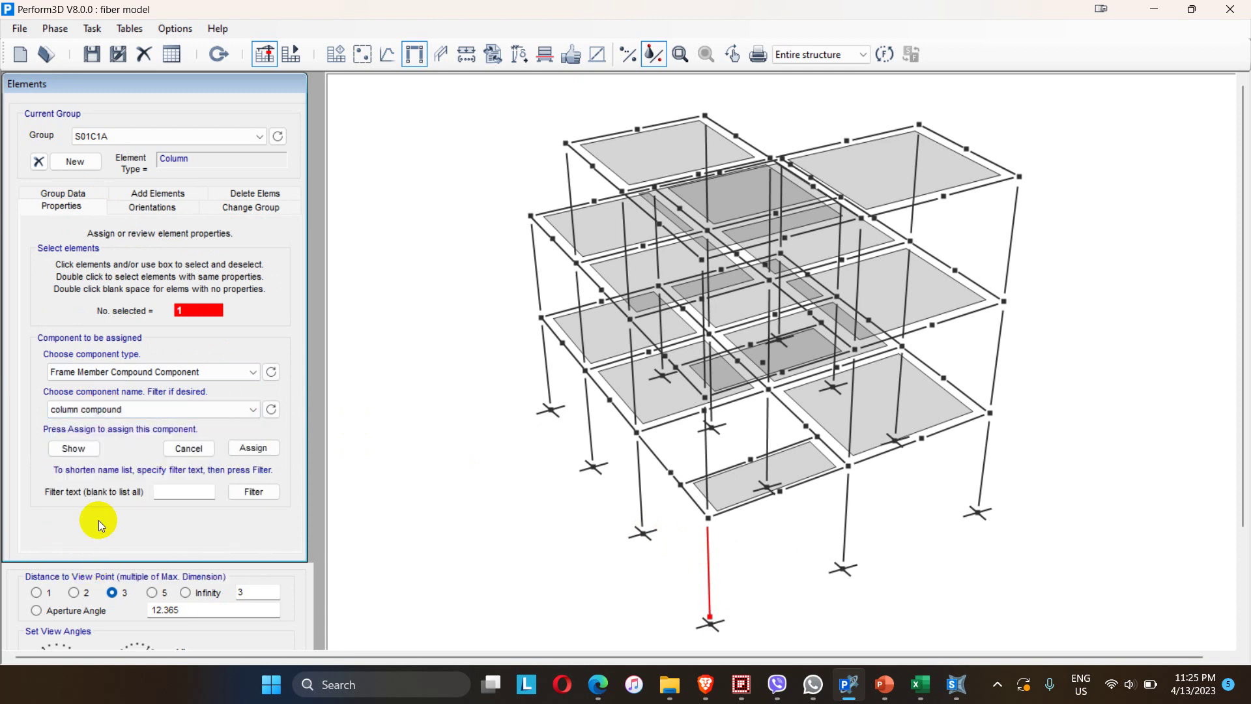
{"action": "left_click", "coordinate": [256, 451]}
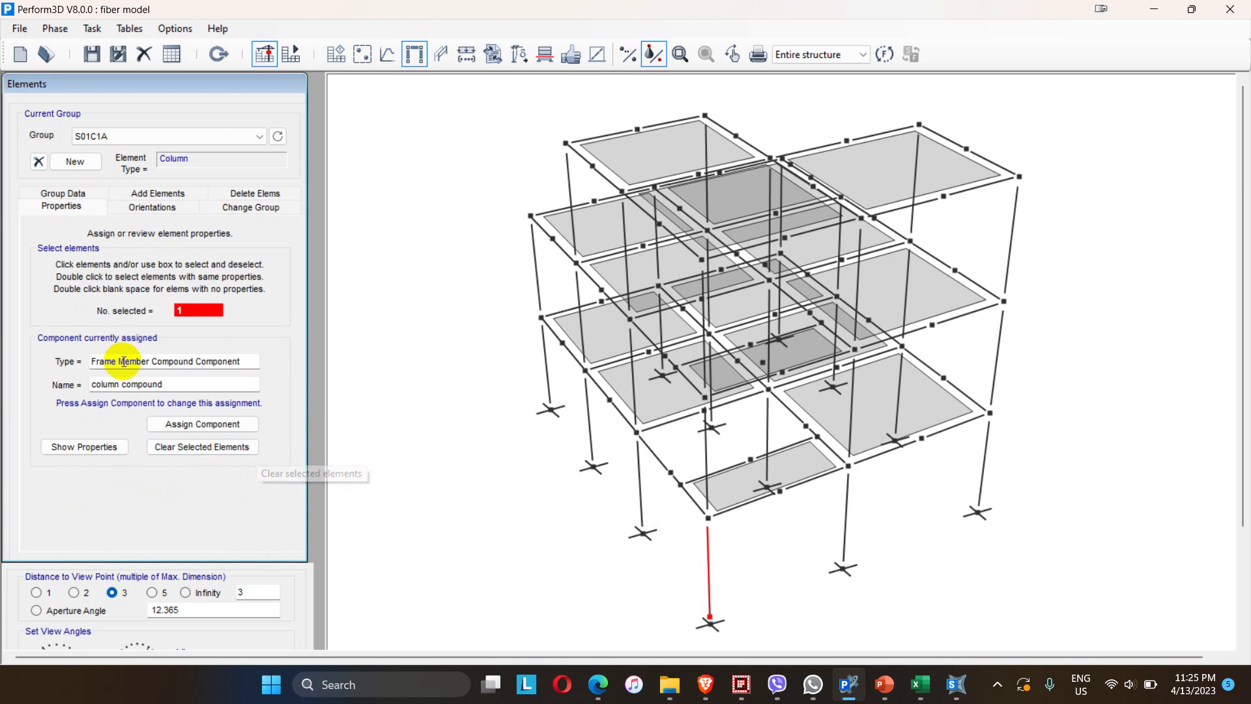
Go to column group S01C1B and assign the frame member compound component column compound to its column
{"action": "left_click", "coordinate": [277, 135]}
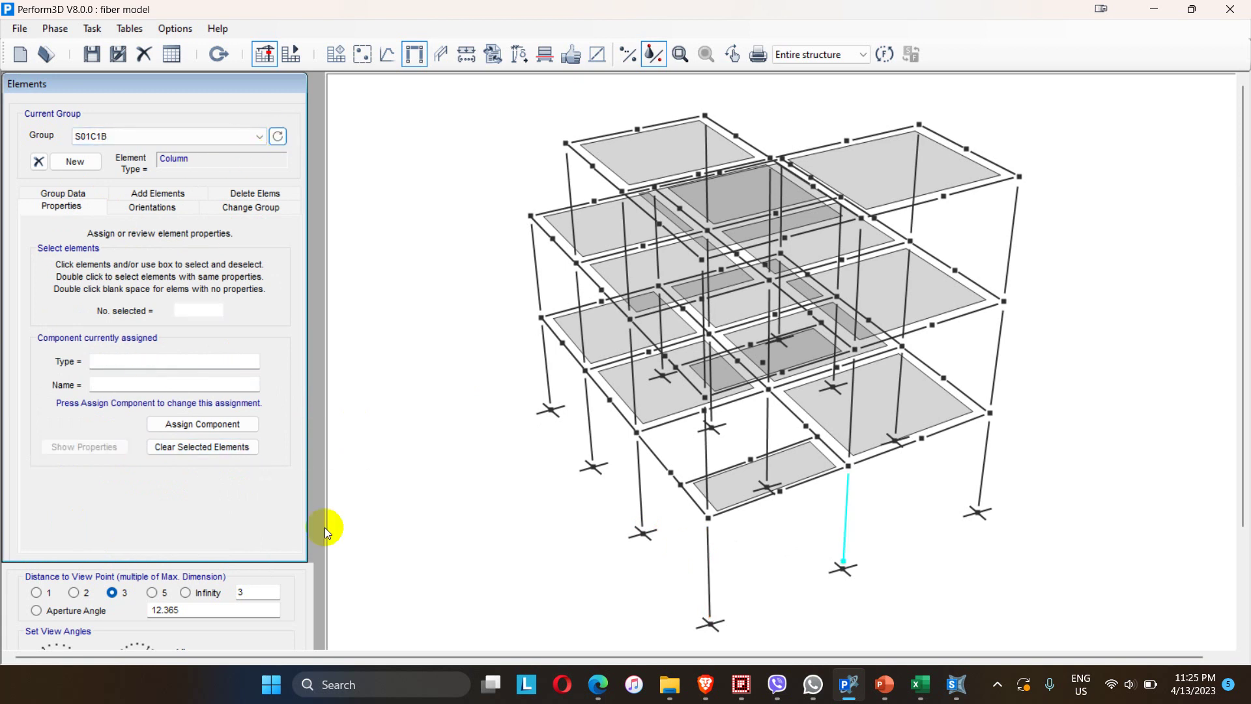
{"action": "left_click_drag", "start_coordinate": [878, 473], "coordinate": [779, 581]}
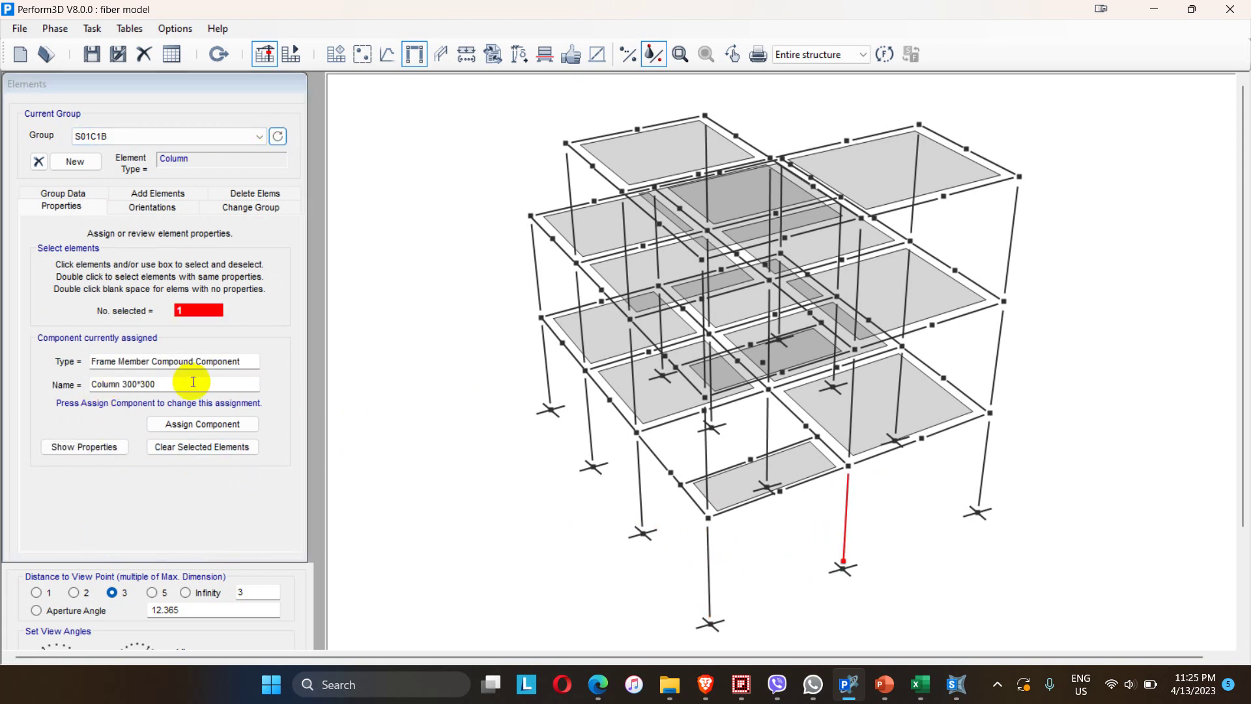
{"action": "left_click", "coordinate": [201, 424]}
{"action": "left_click", "coordinate": [80, 372]}
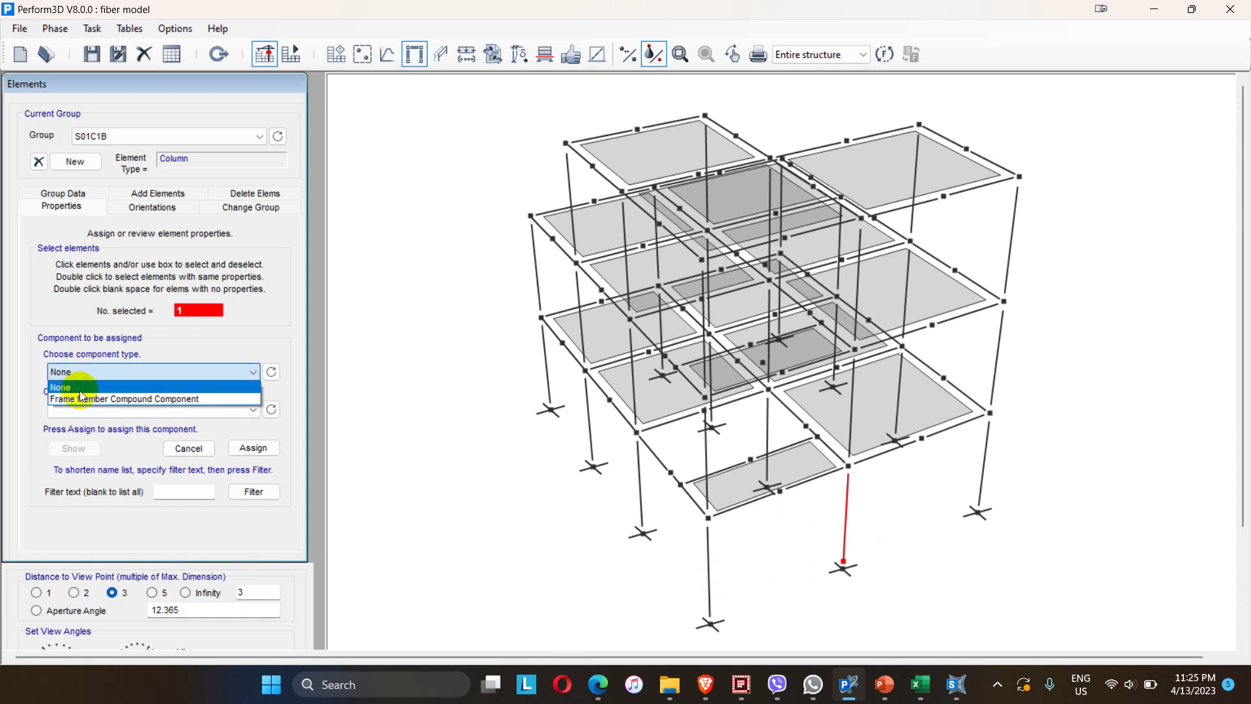
{"action": "left_click", "coordinate": [97, 397]}
{"action": "left_click", "coordinate": [102, 413]}
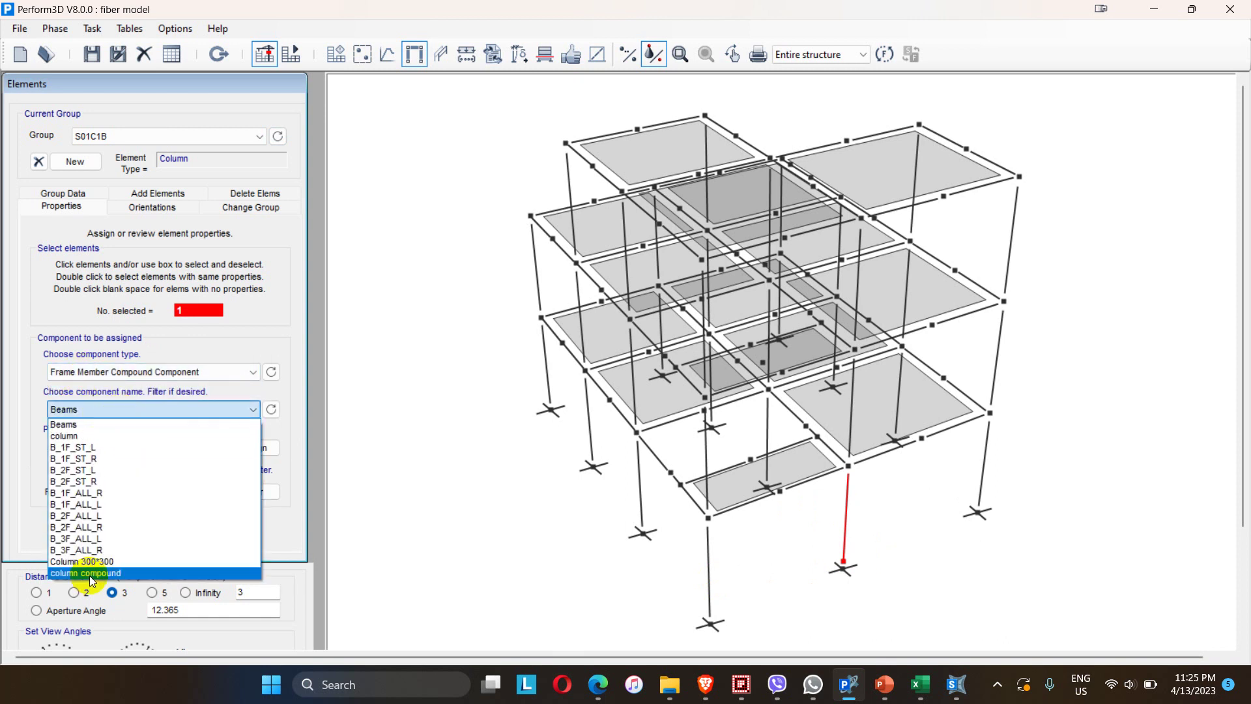
{"action": "left_click", "coordinate": [89, 575]}
{"action": "left_click", "coordinate": [252, 447]}
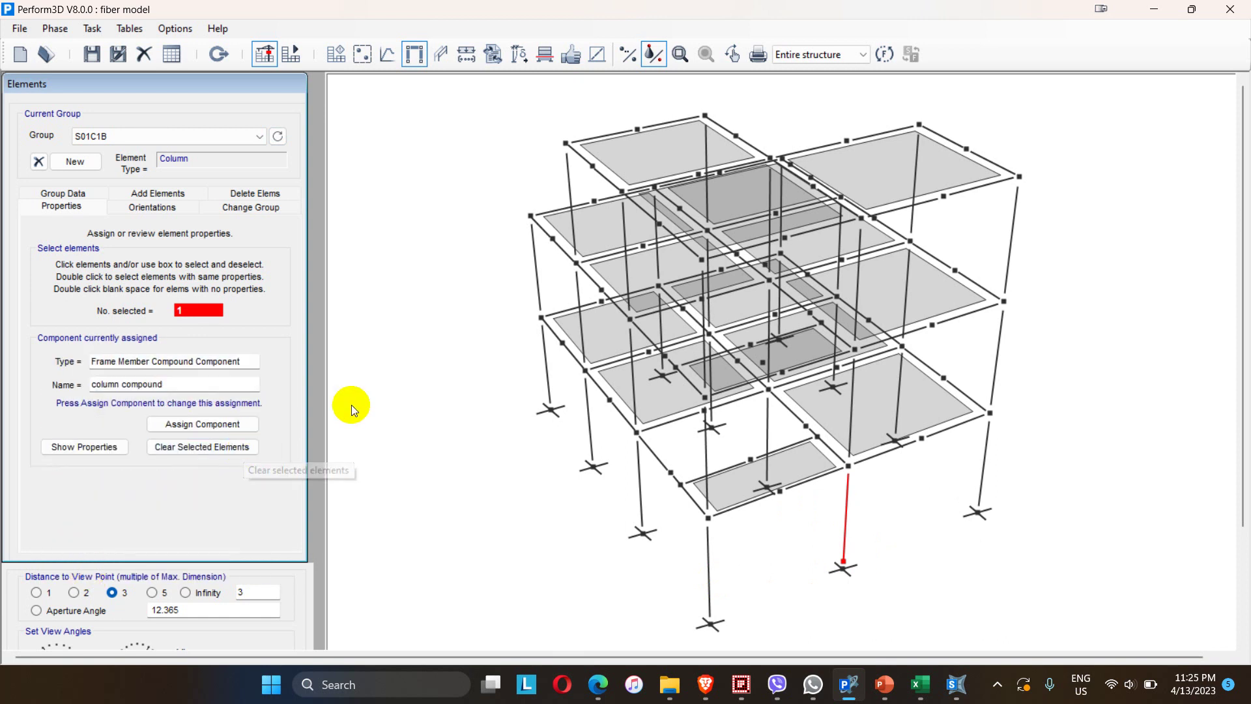
{"action": "left_click", "coordinate": [509, 476]}
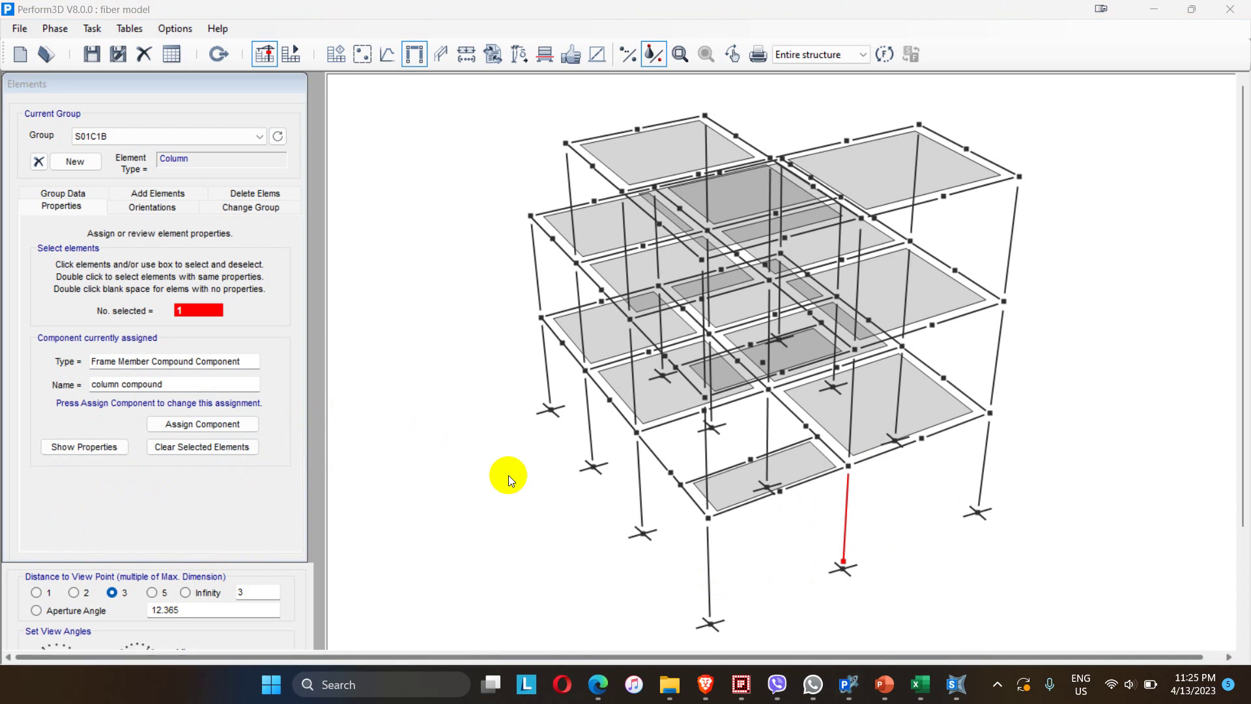